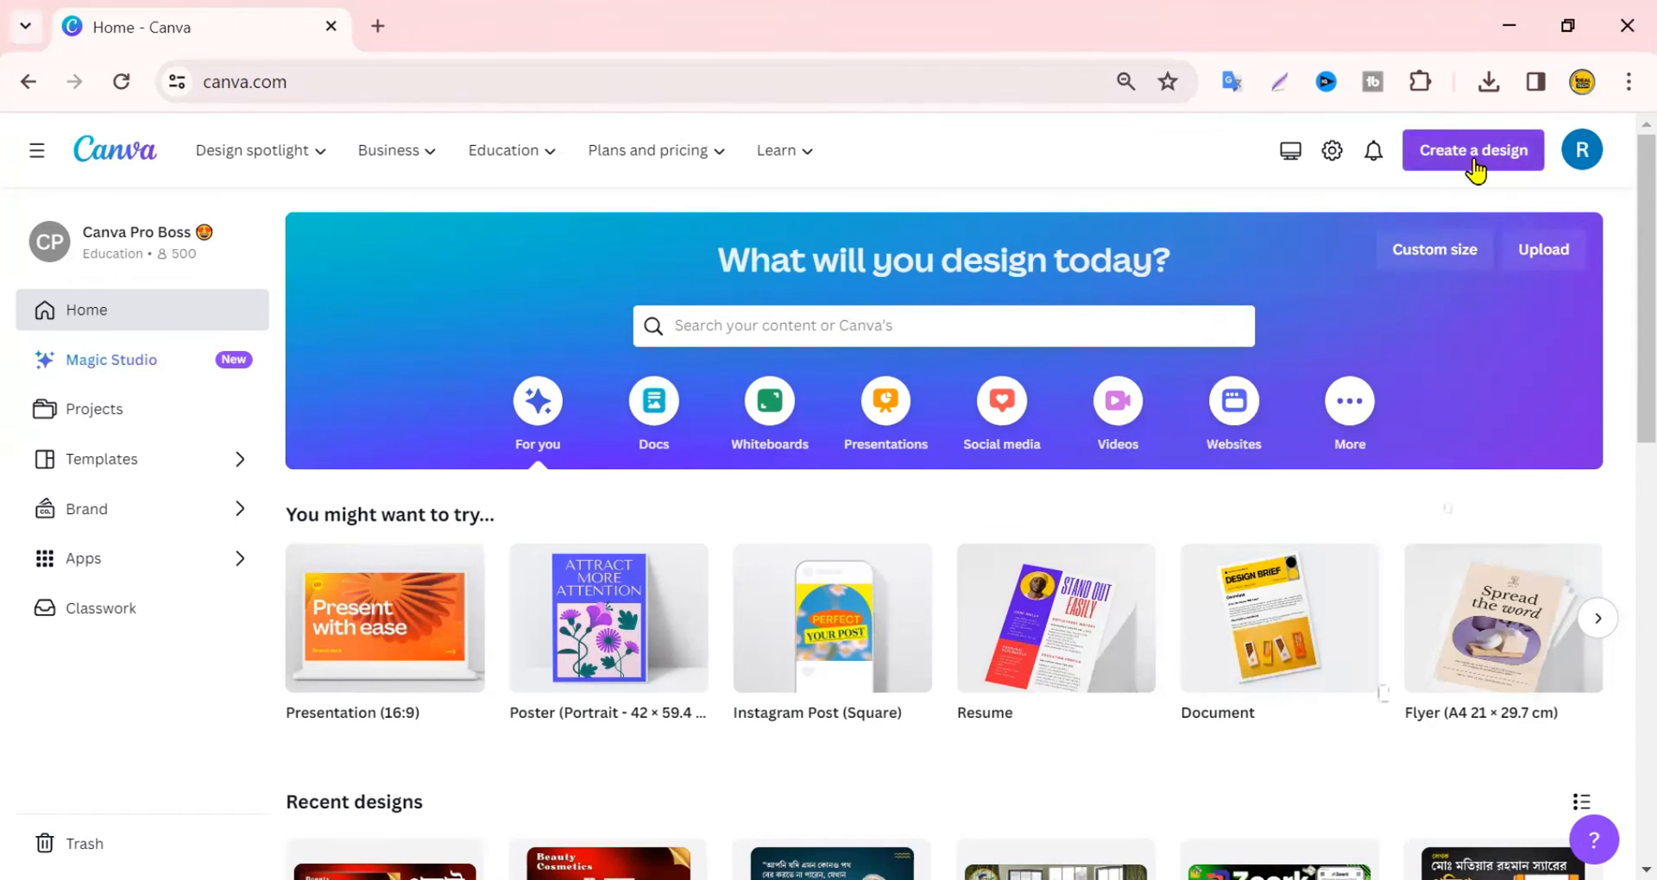
# Create a new Facebook Post (Landscape) design at 940 × 788 px
pyautogui.click(1476, 164)
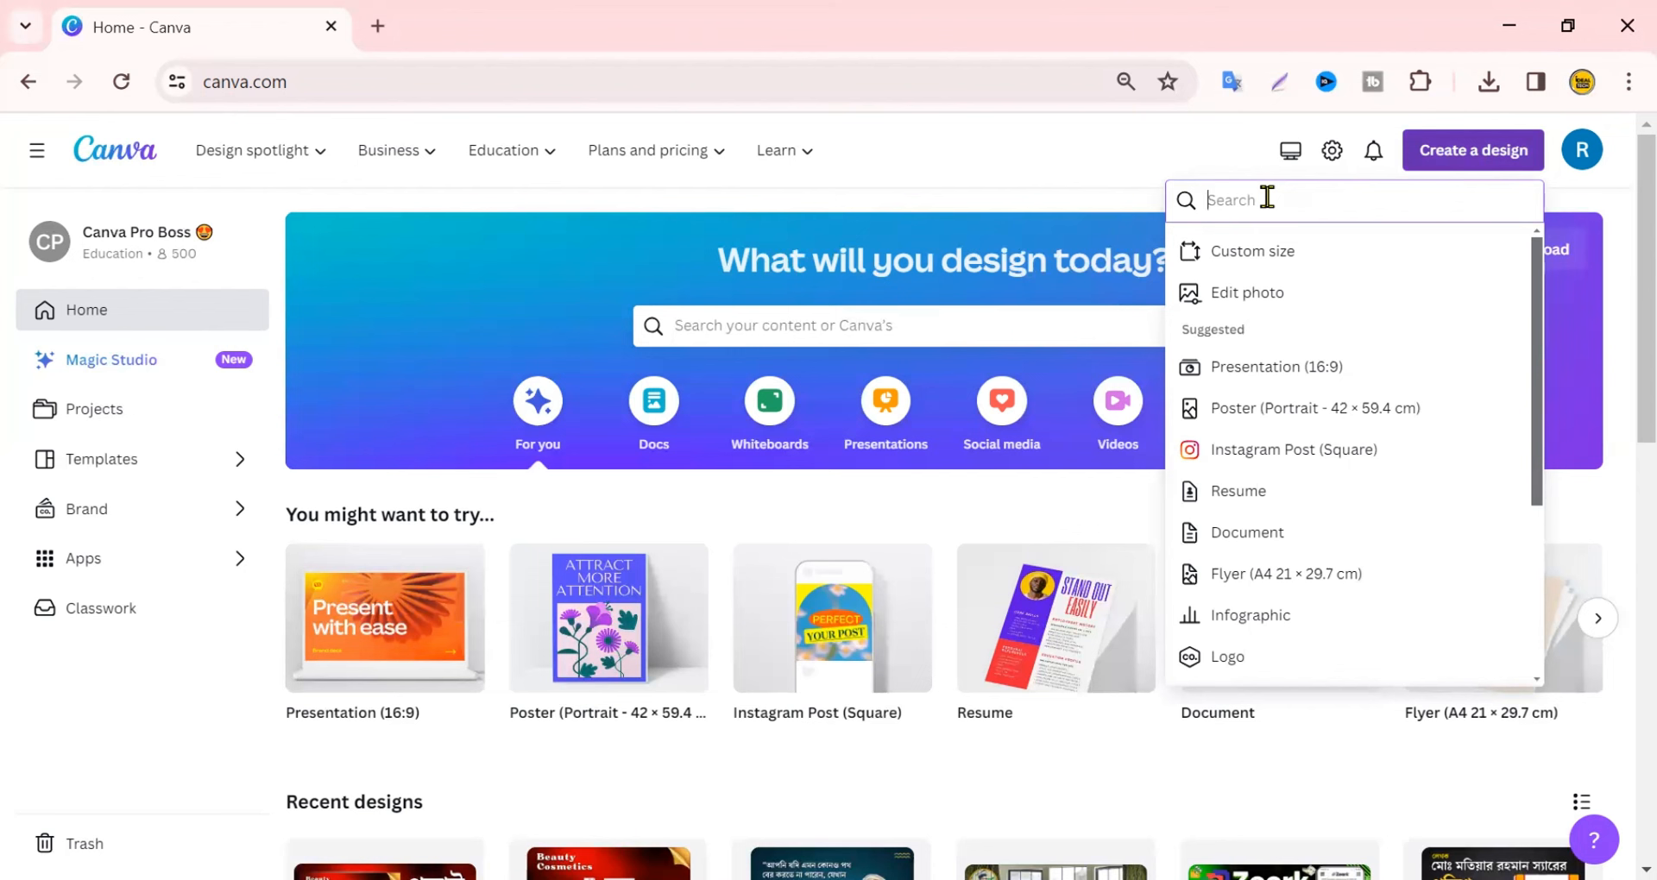
pyautogui.write('Faceboo')
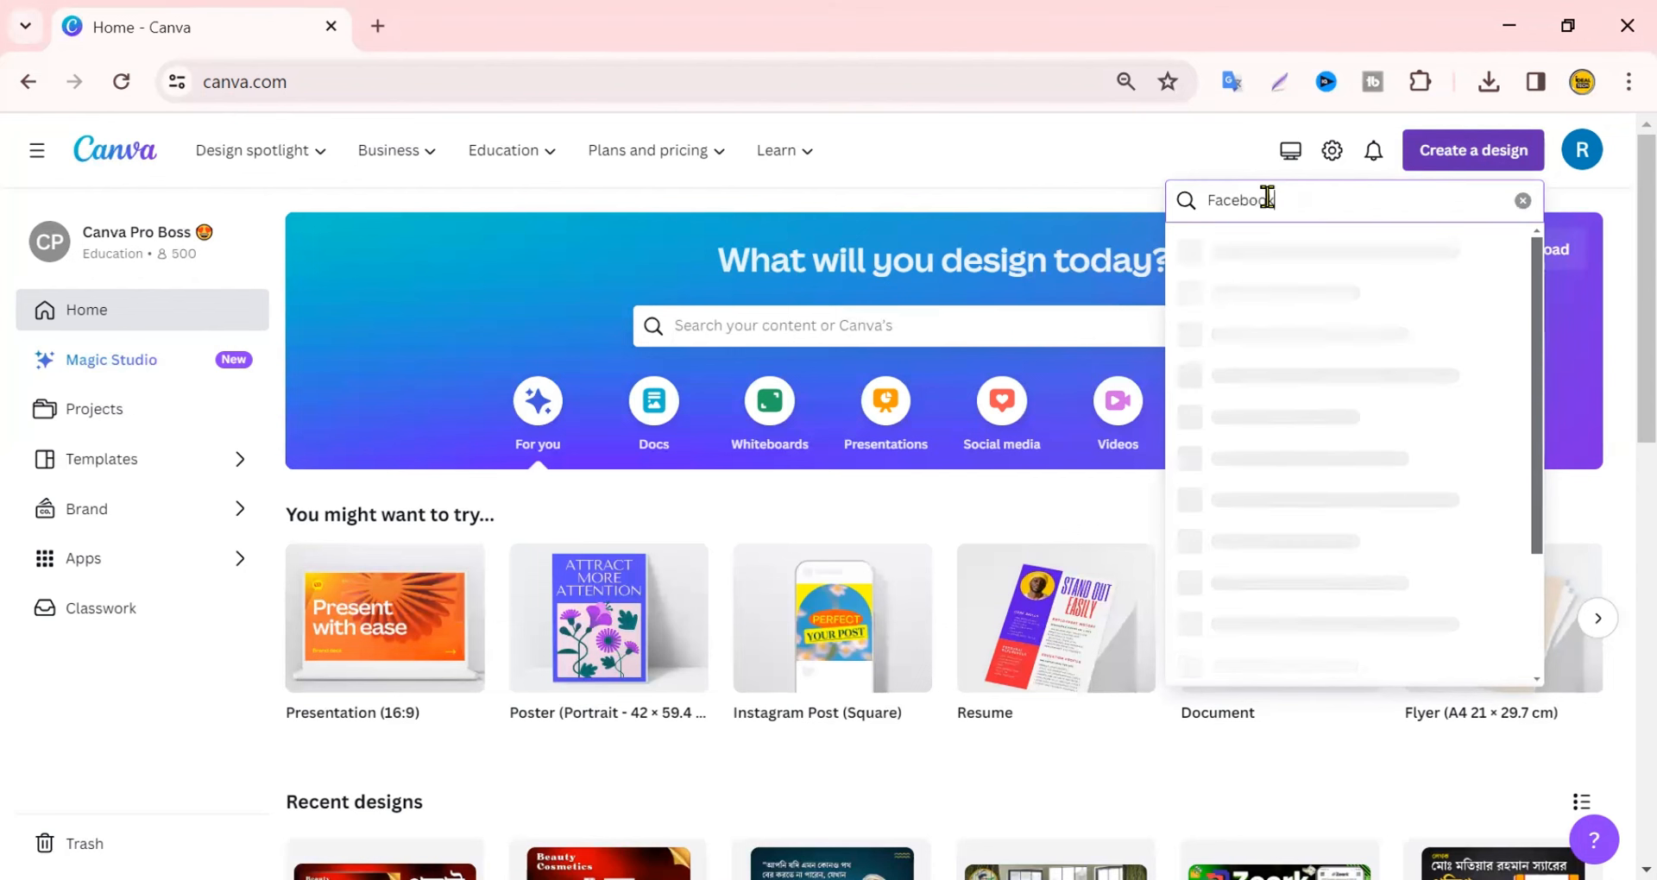
pyautogui.write('k')
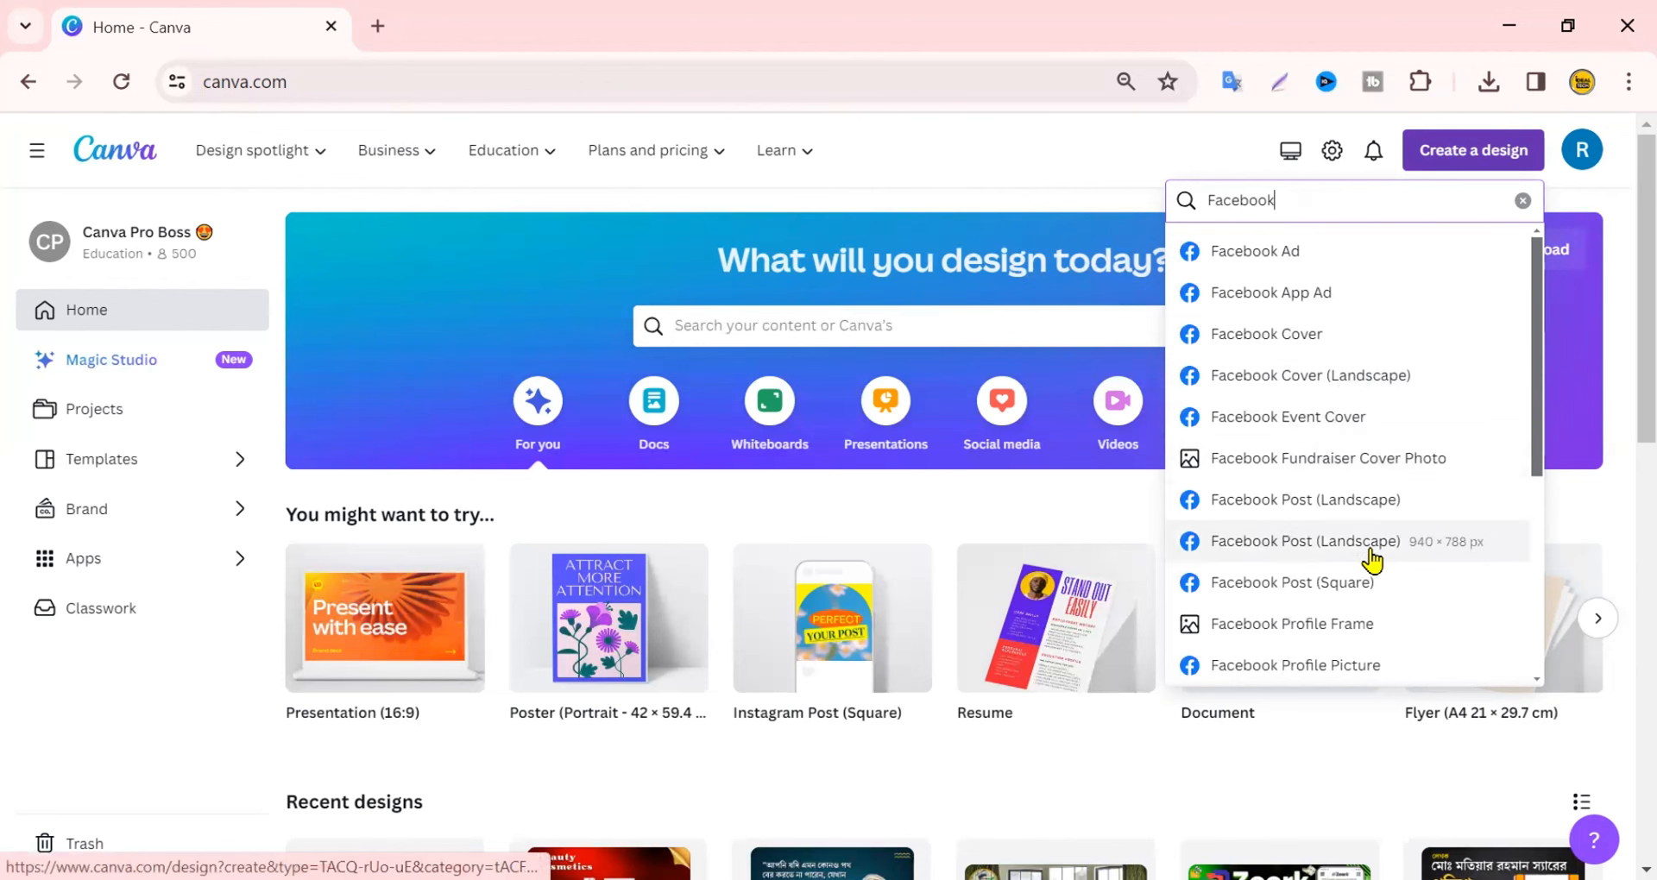
pyautogui.click(1425, 554)
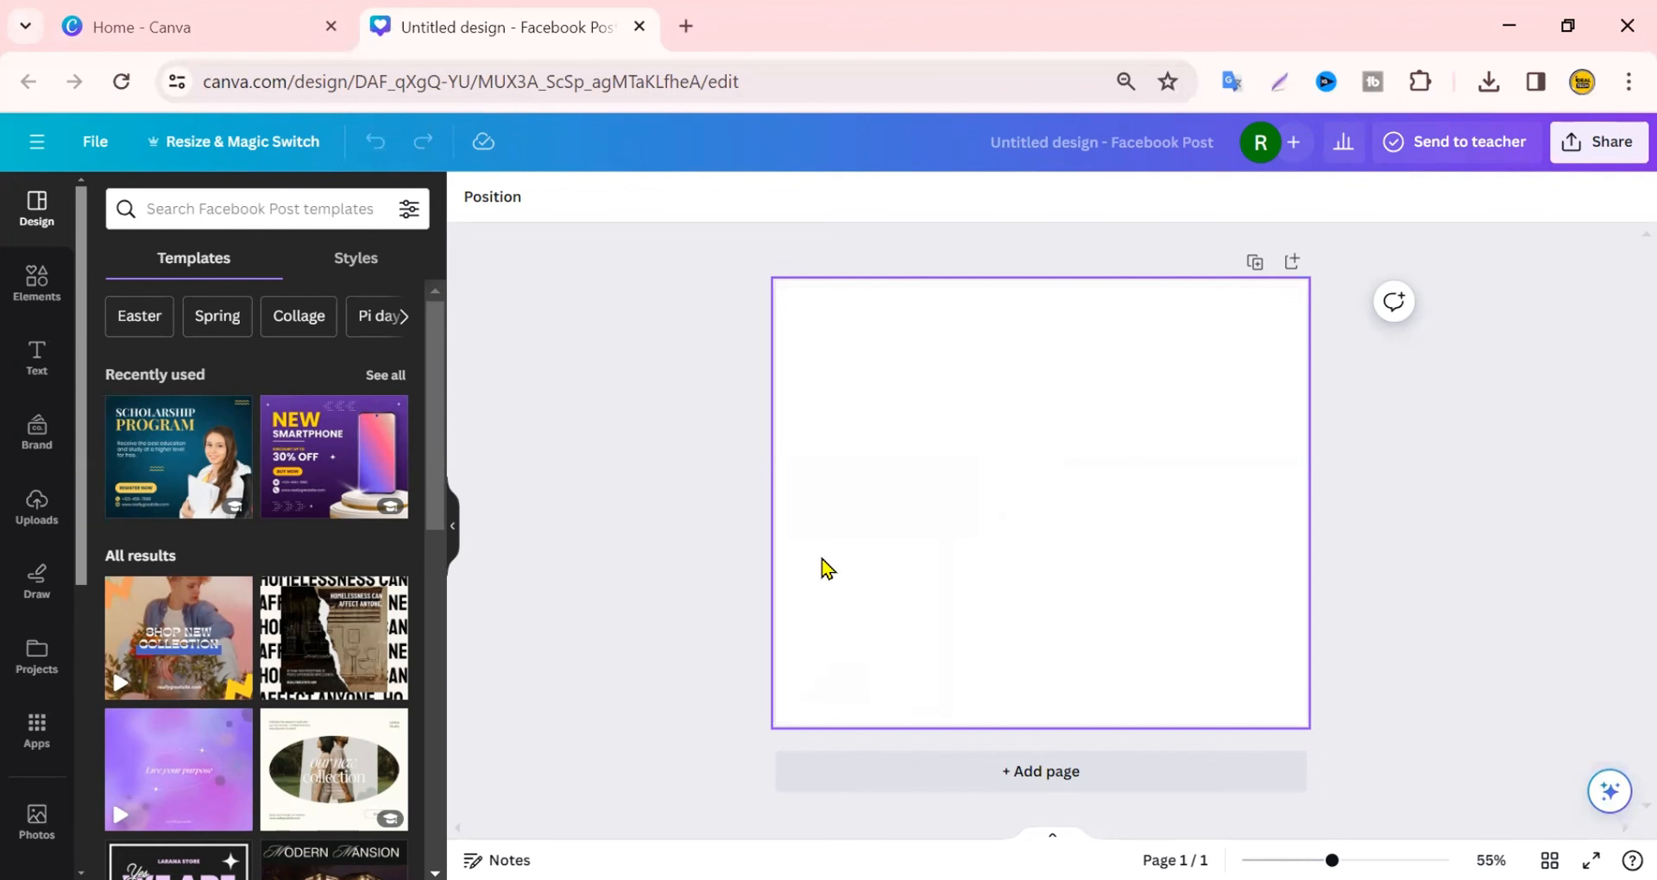
# Search the elements library for "red texture" and limit the results to graphics
pyautogui.scroll(-2, 435, 686)
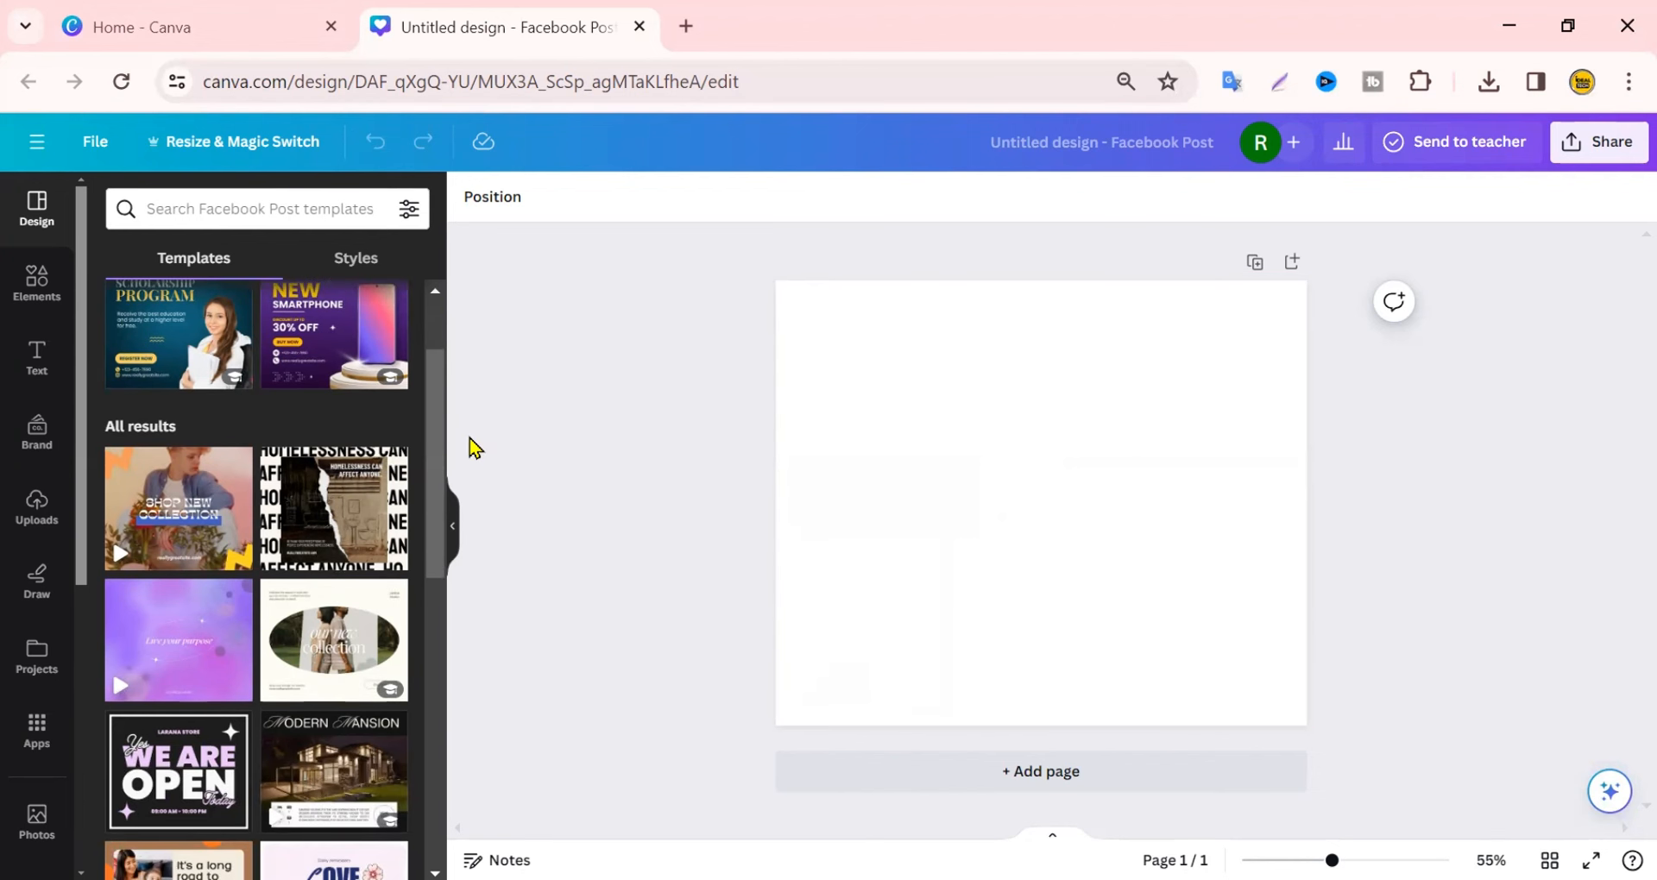
pyautogui.click(42, 293)
pyautogui.click(181, 211)
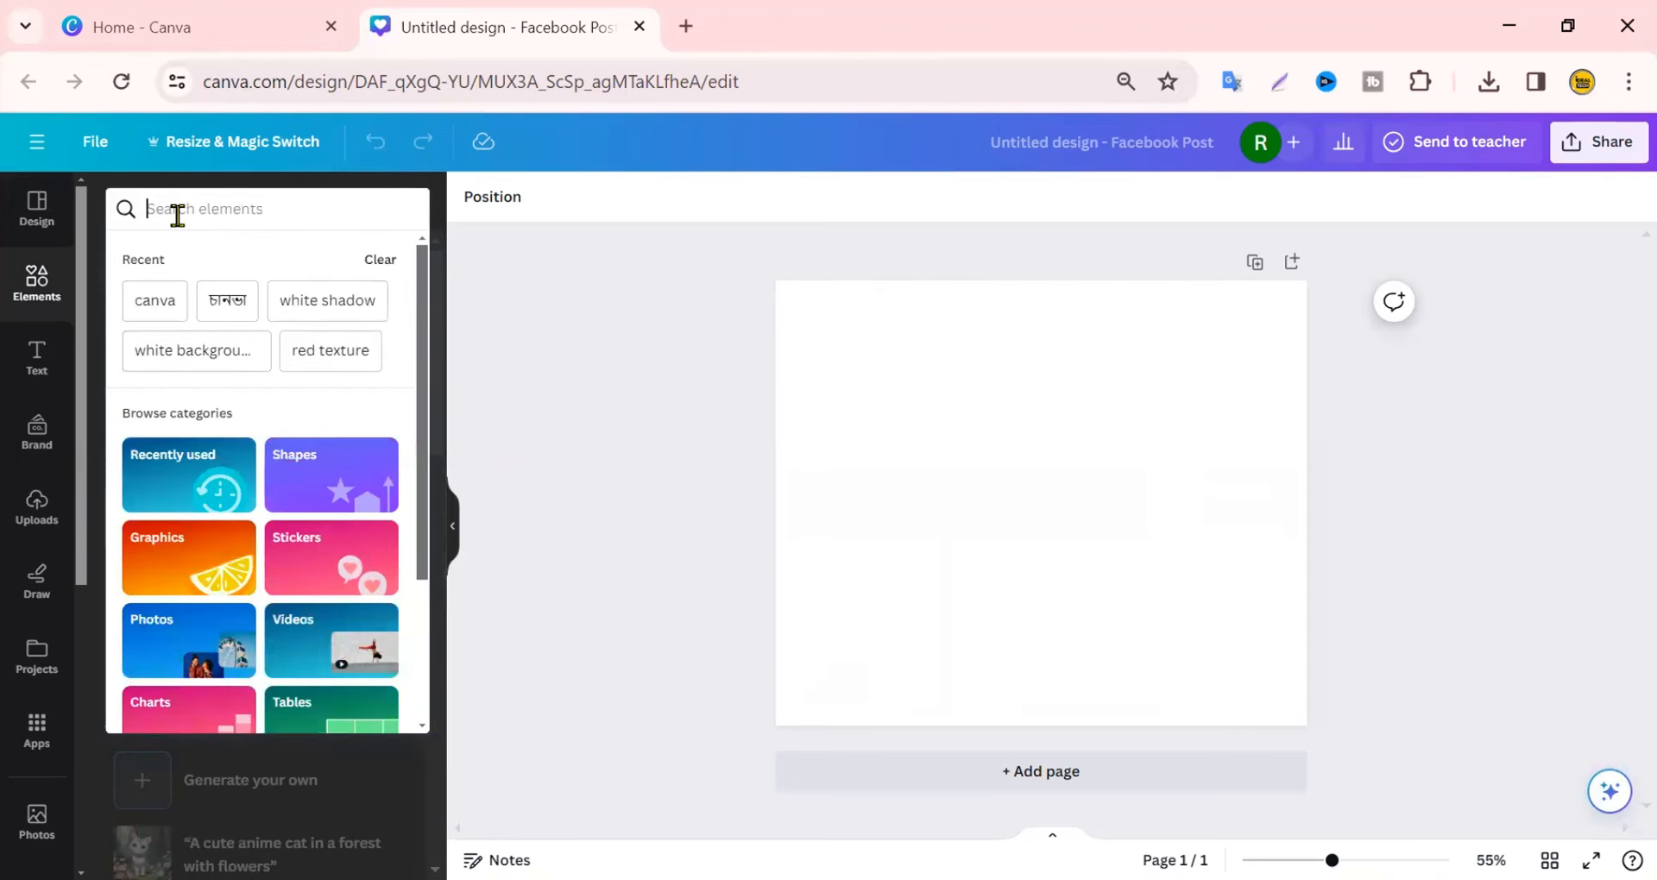
pyautogui.write('red')
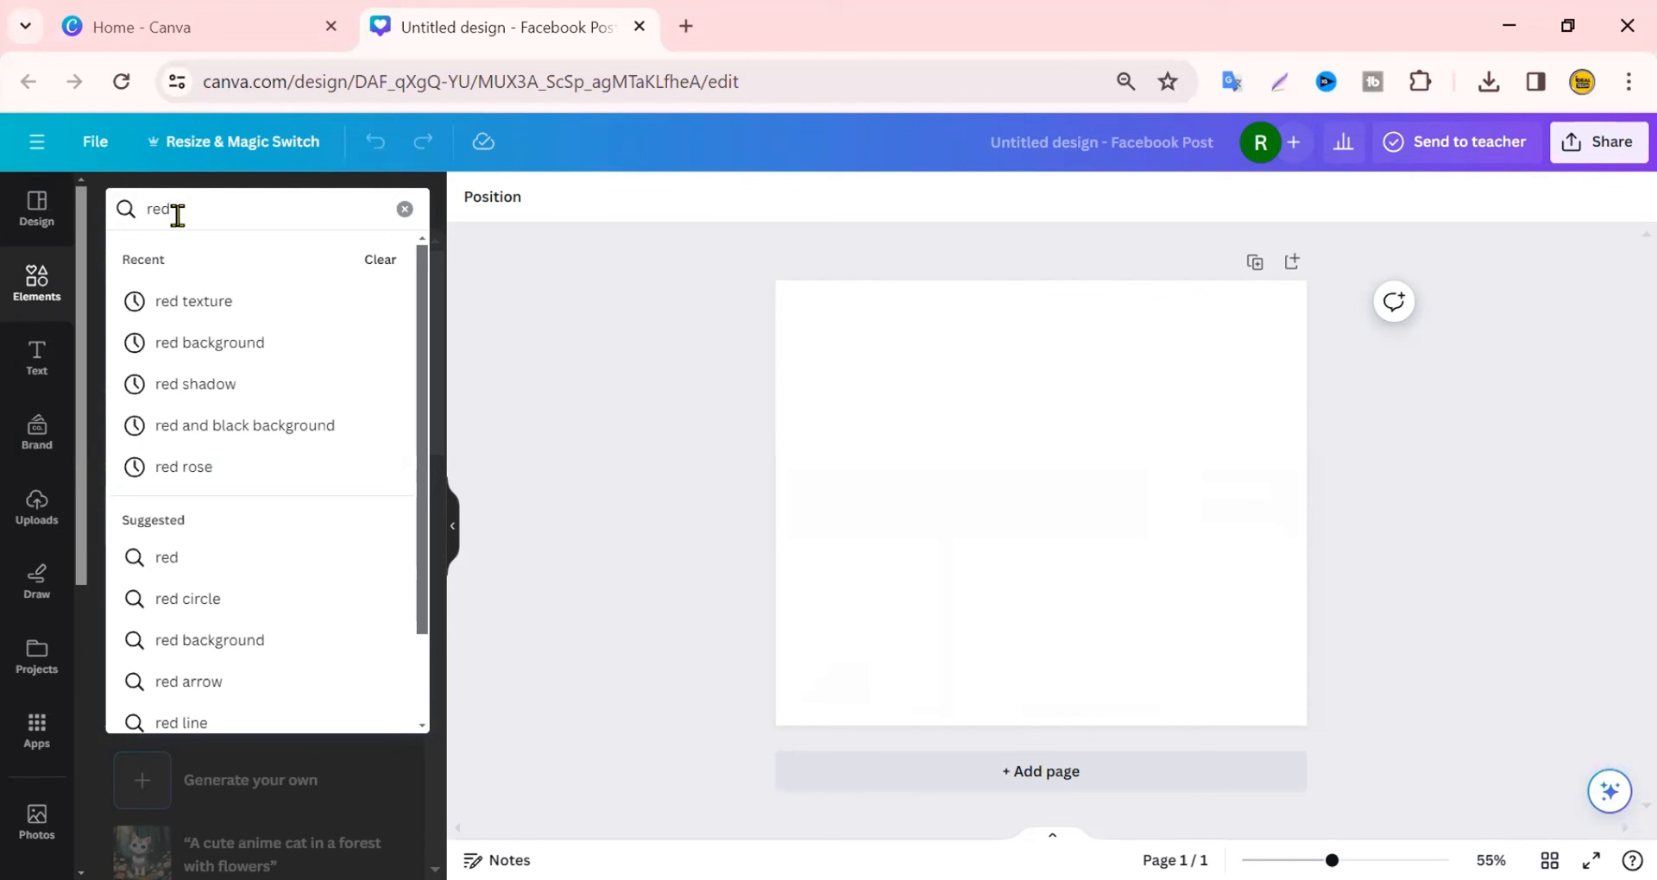
pyautogui.click(214, 304)
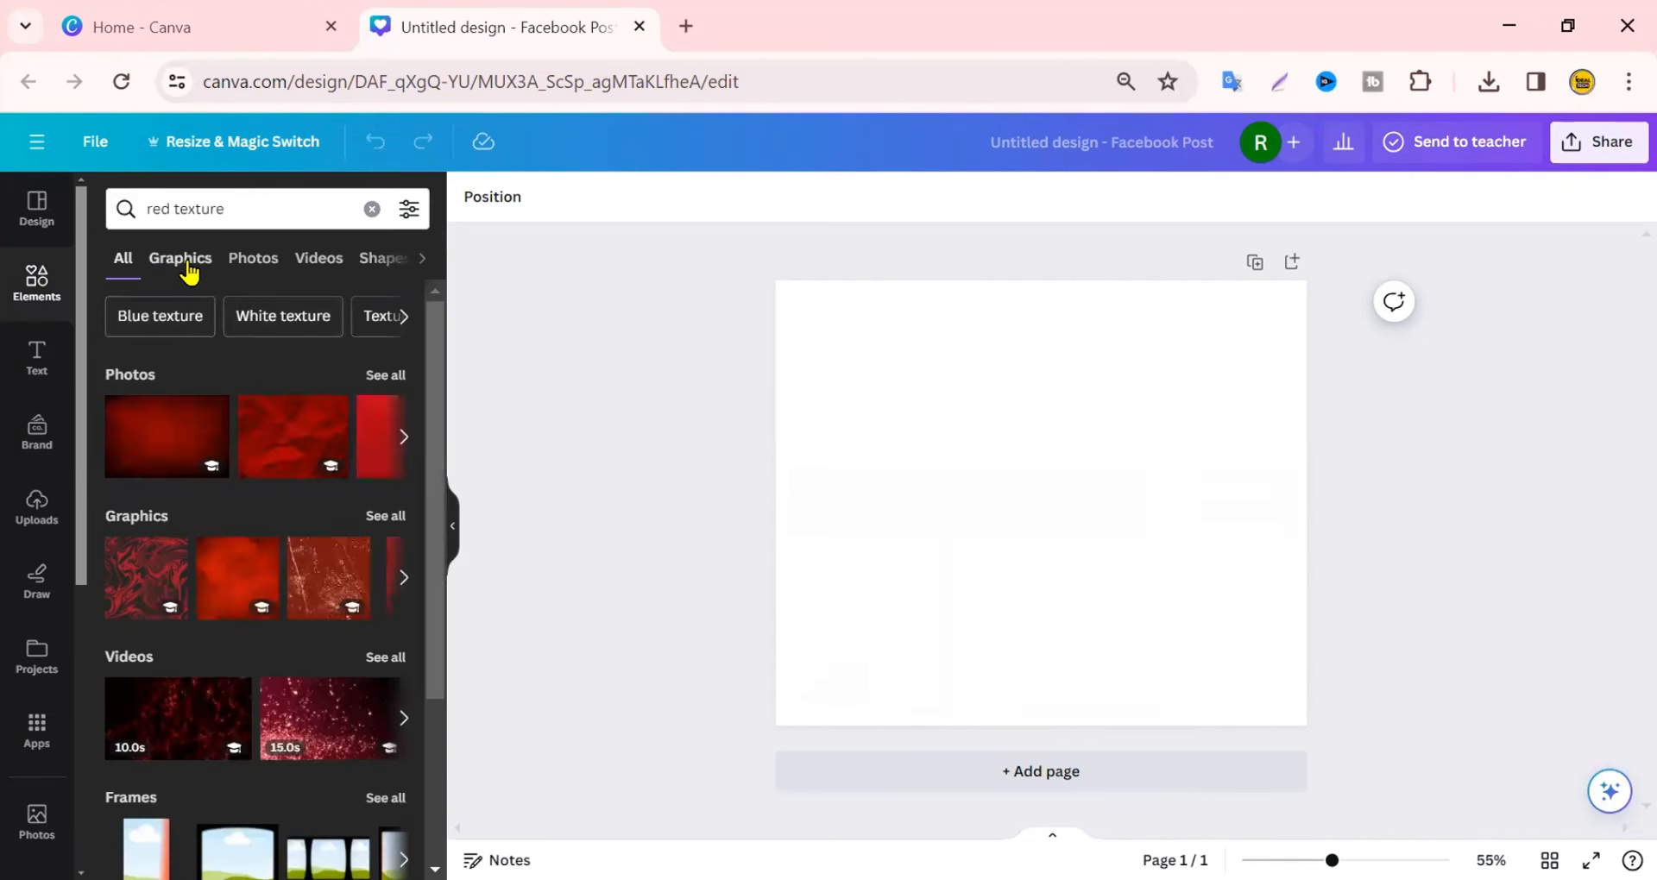
pyautogui.click(189, 273)
# Add the blurred black-and-red texture graphic to the page and set it as the page background
pyautogui.scroll(-4, 351, 547)
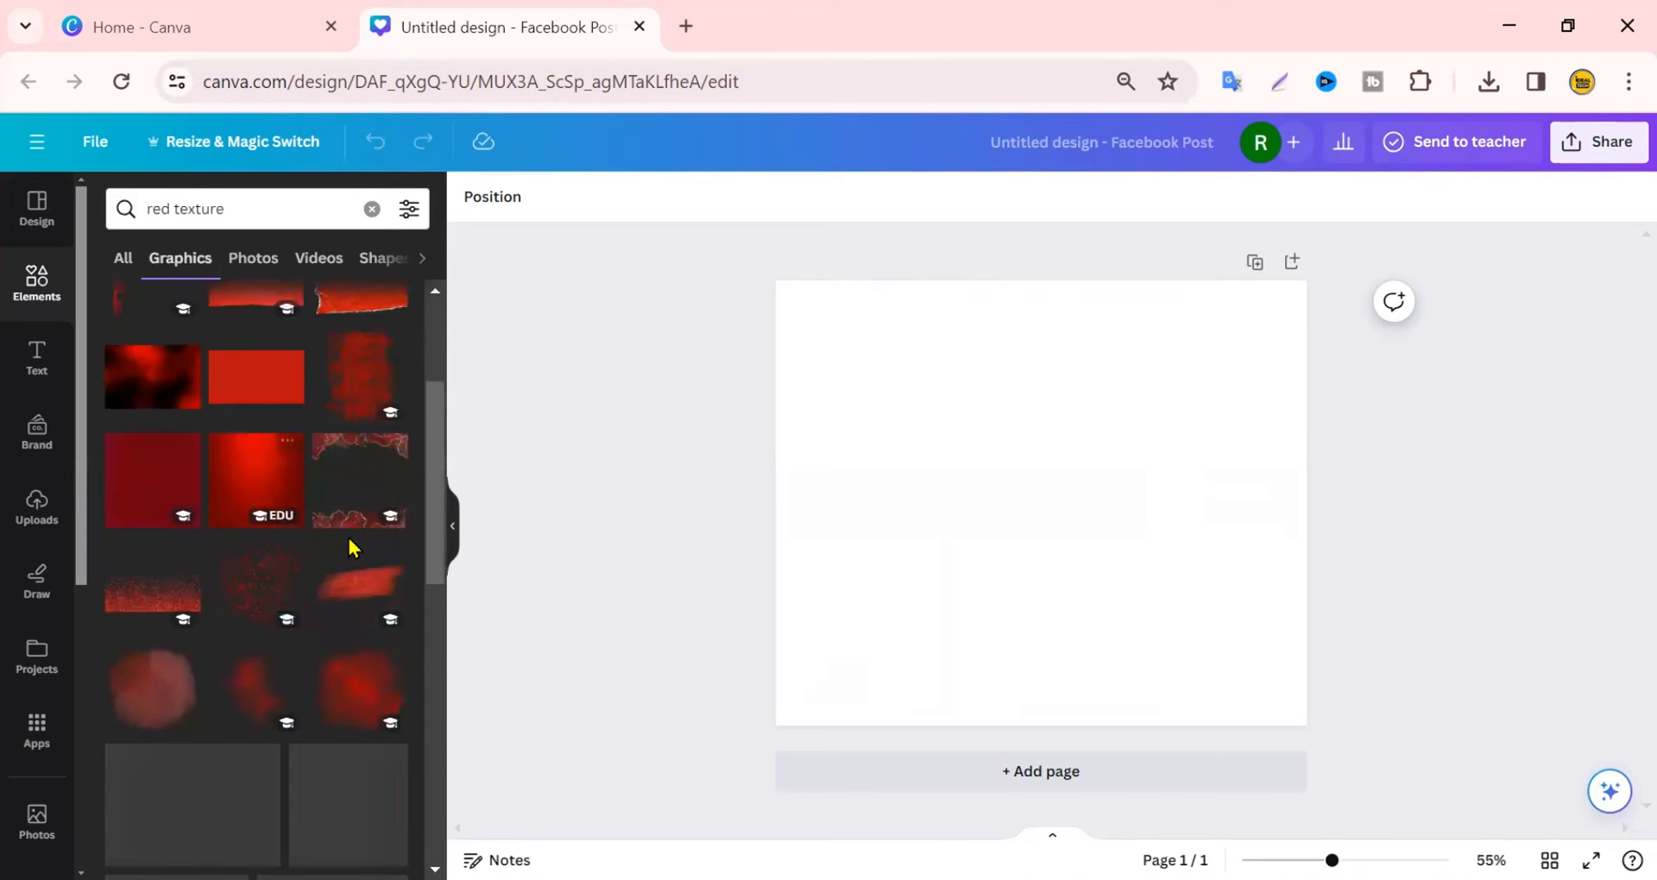
pyautogui.scroll(-4, 346, 547)
pyautogui.scroll(-4, 333, 537)
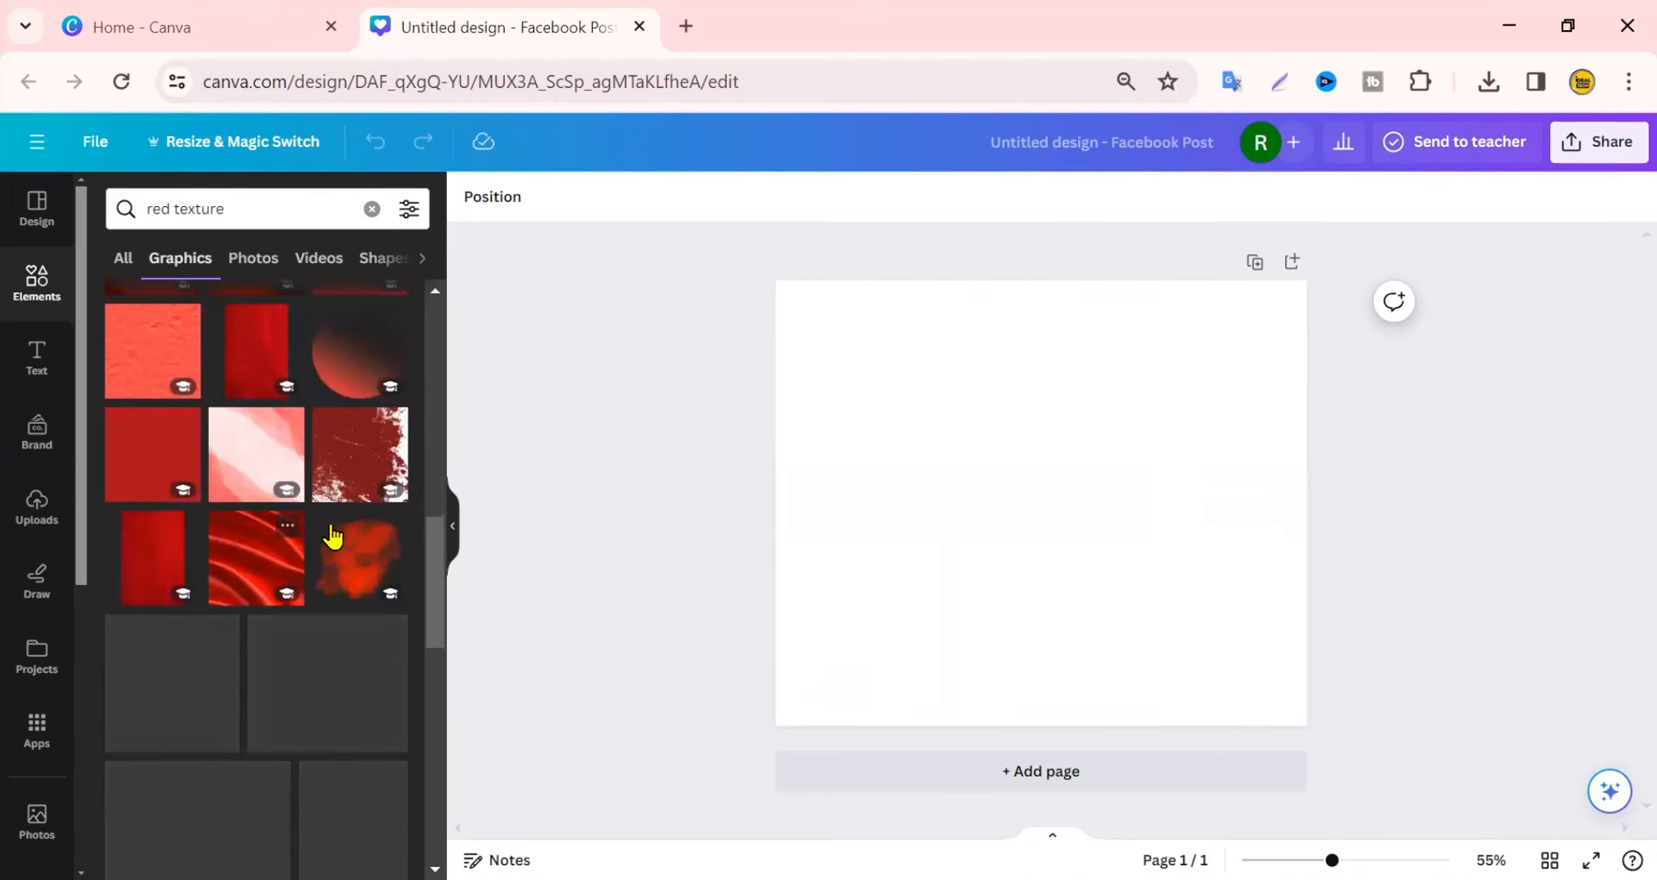
pyautogui.scroll(-5, 333, 537)
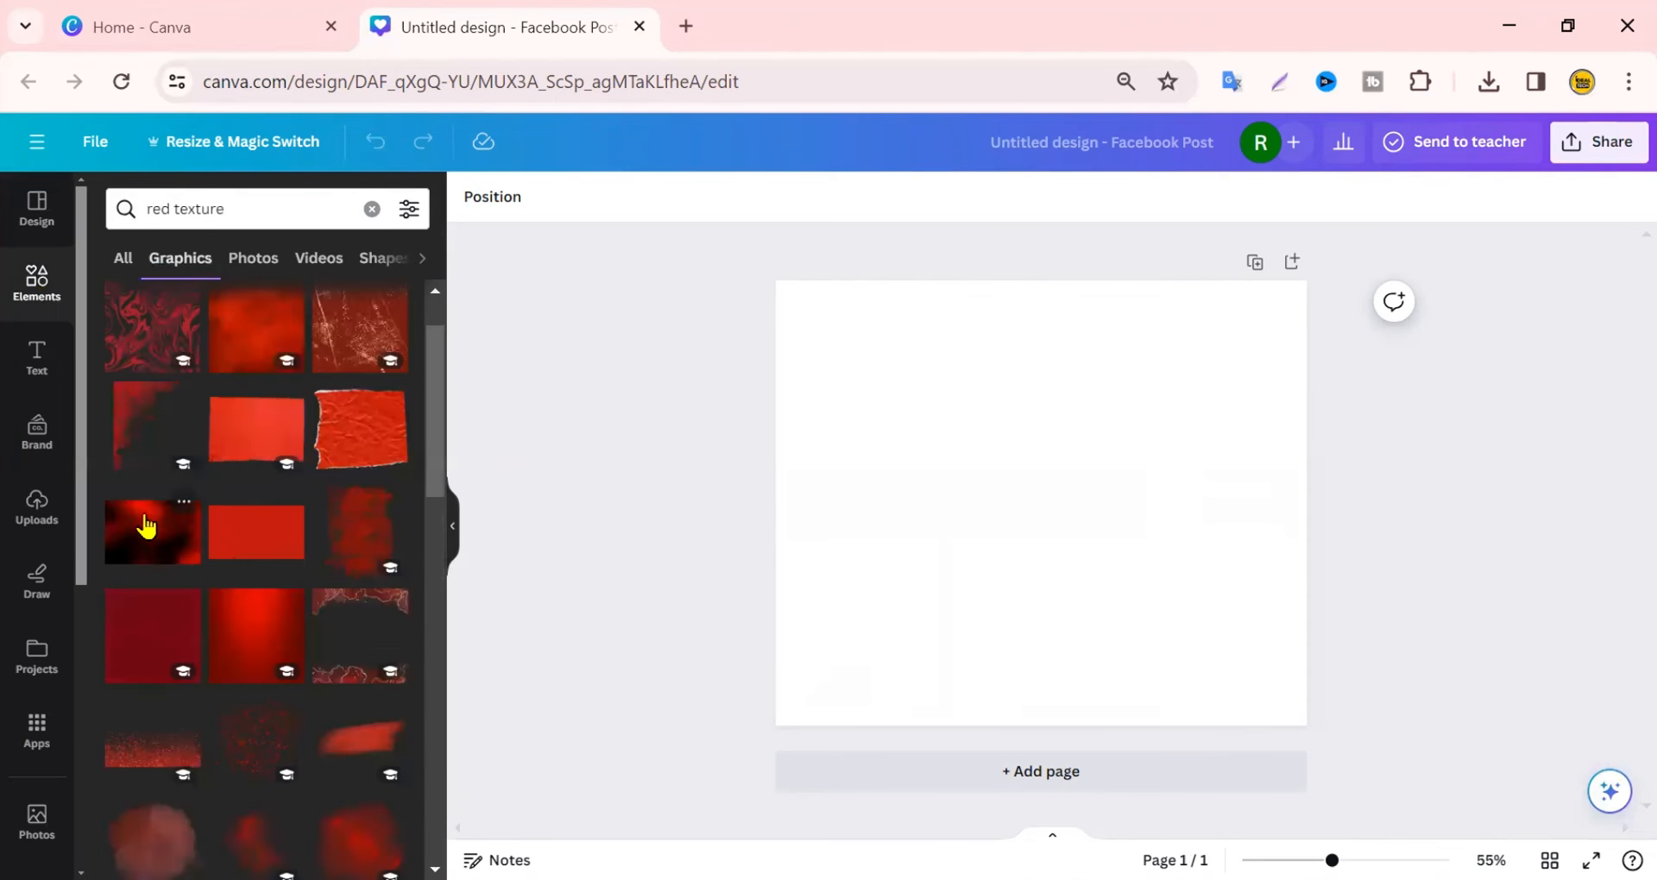
pyautogui.click(147, 542)
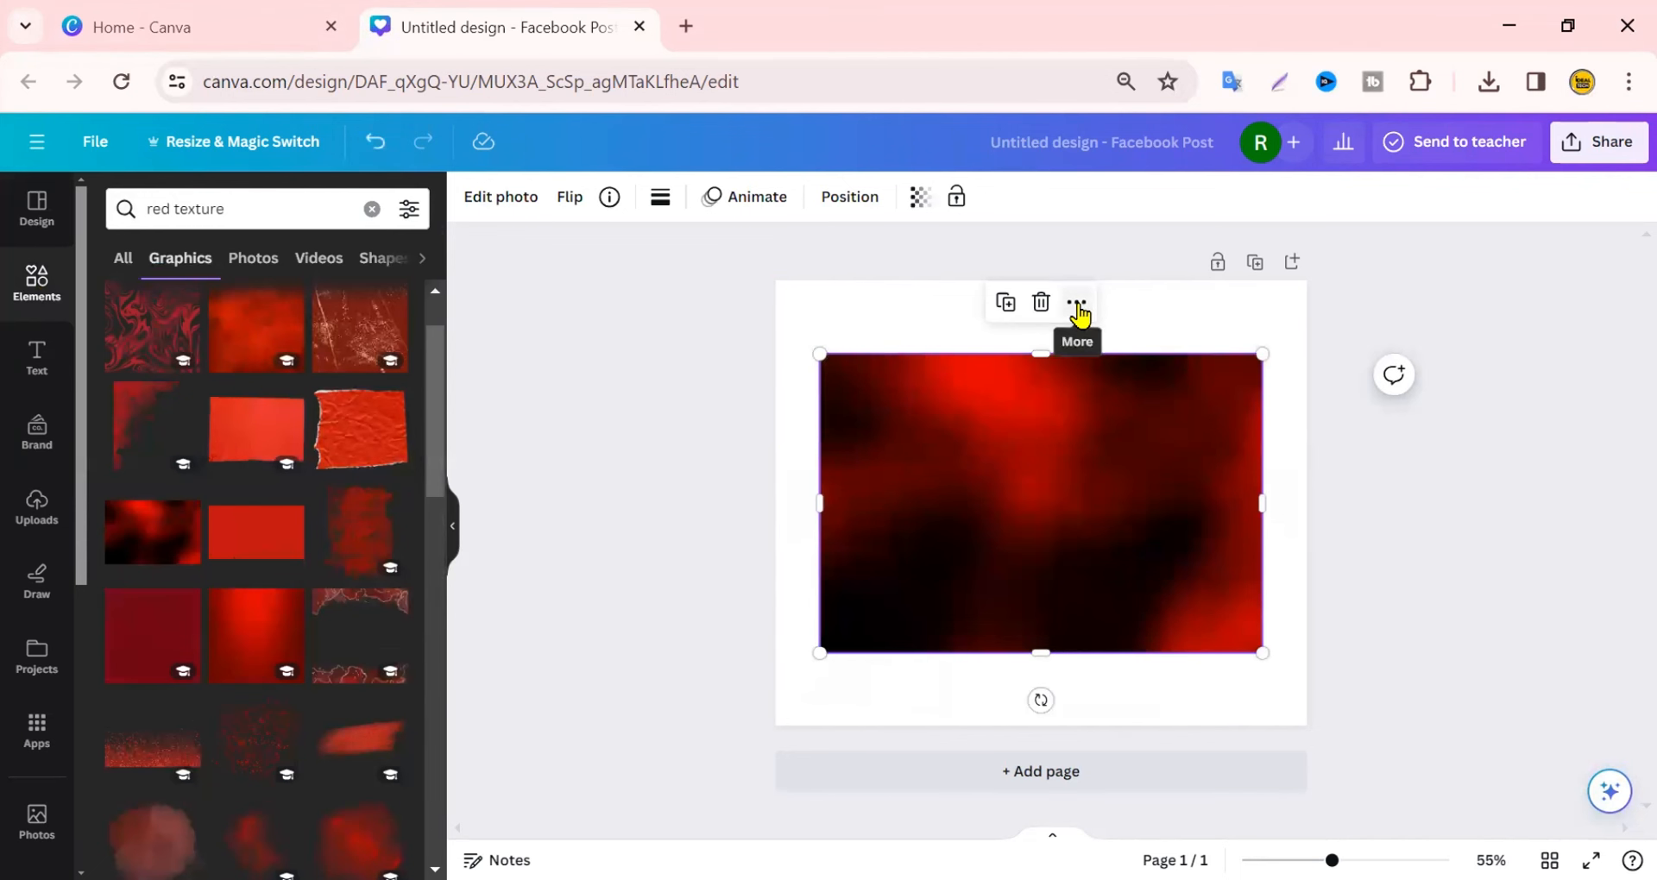
pyautogui.click(1076, 304)
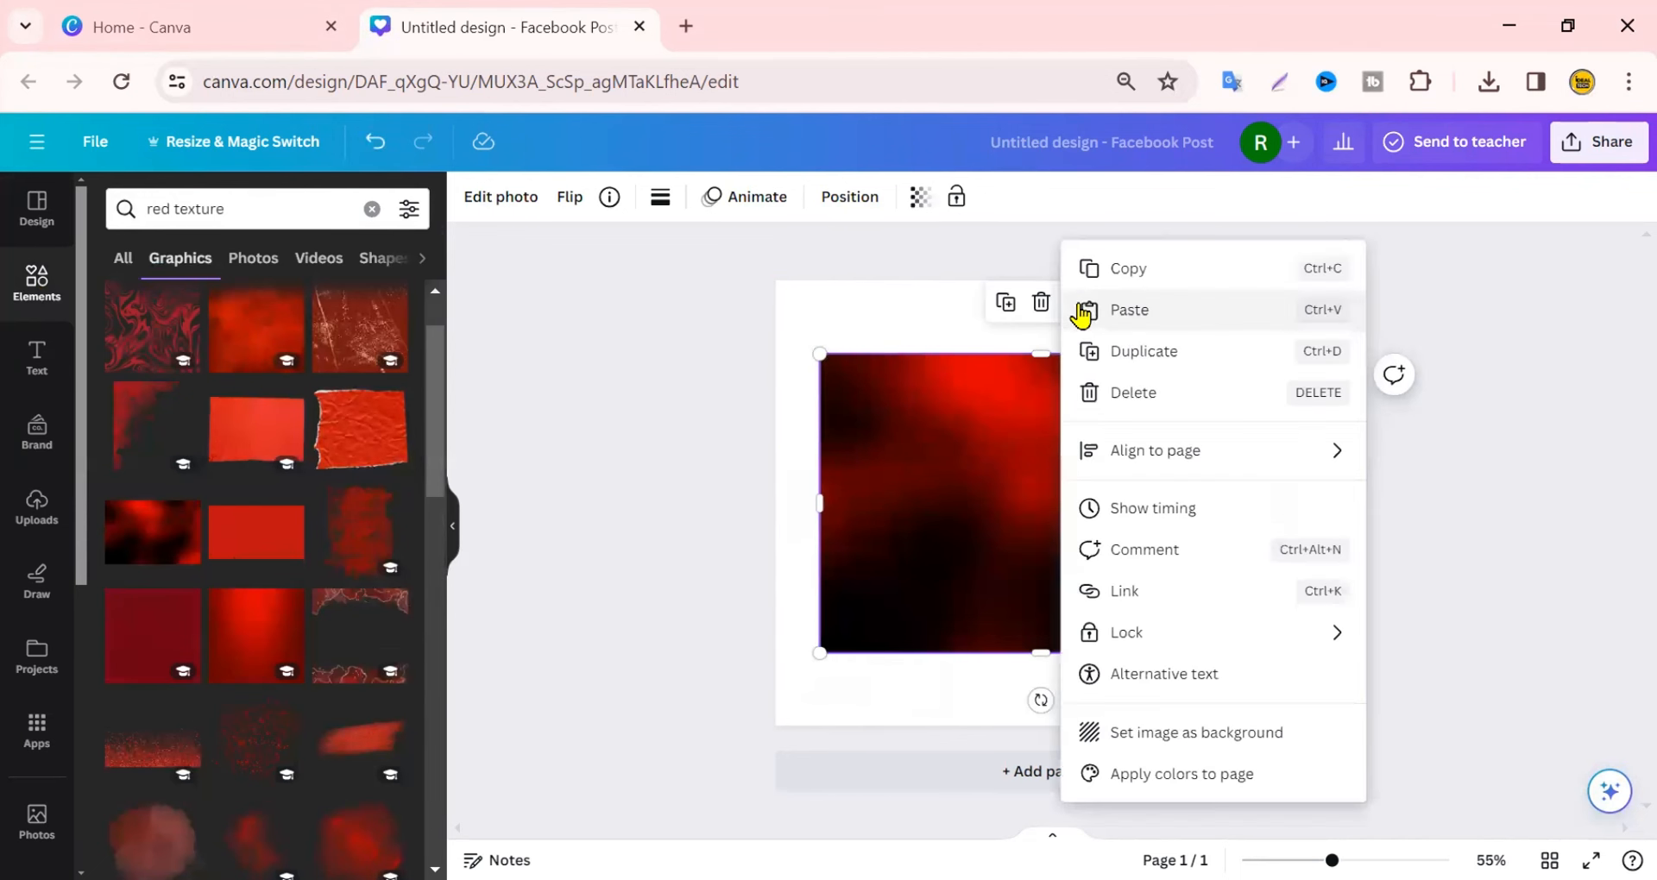
pyautogui.click(1180, 742)
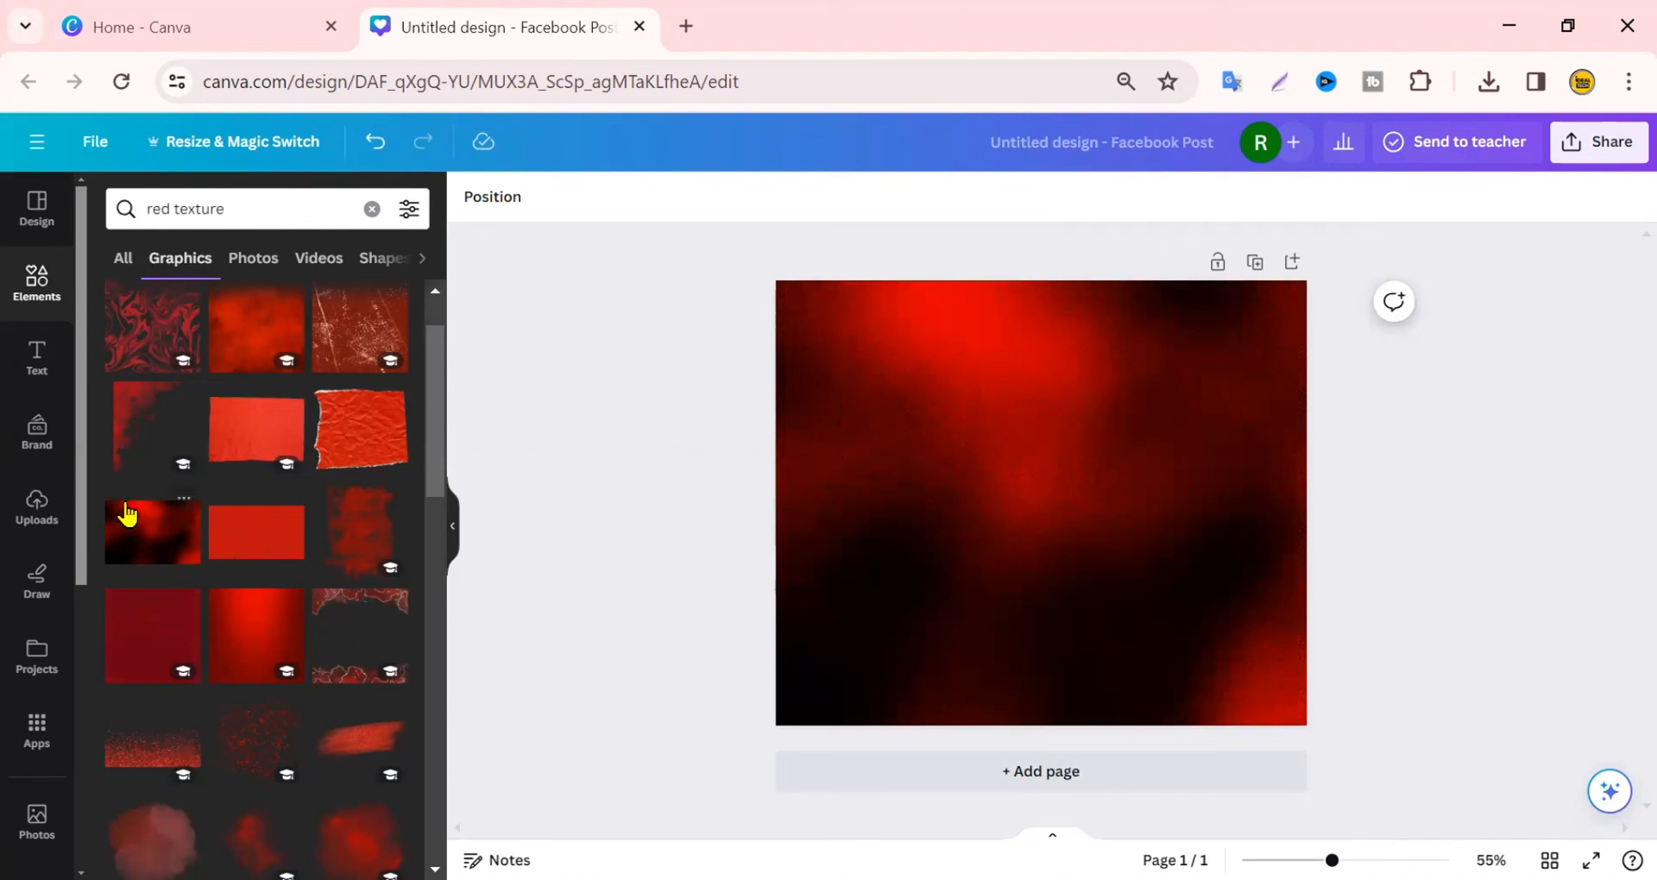
# Insert the uploaded photo of the white spray bottle and tube, and shift it slightly to the right on the page
pyautogui.click(40, 517)
pyautogui.scroll(-1, 223, 516)
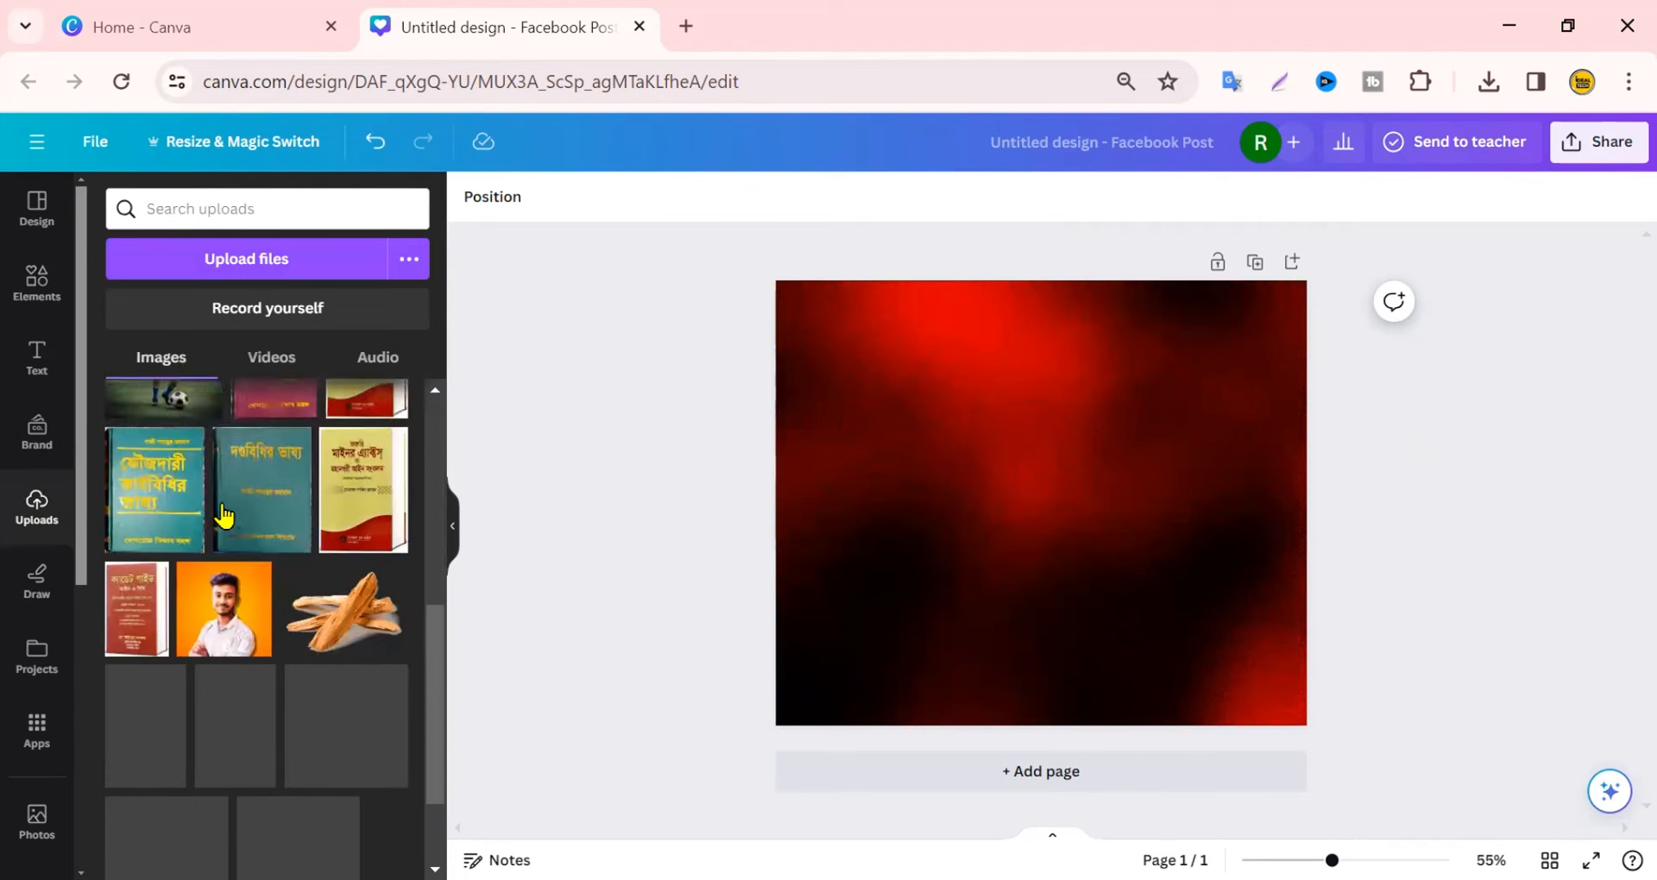
pyautogui.scroll(-5, 223, 515)
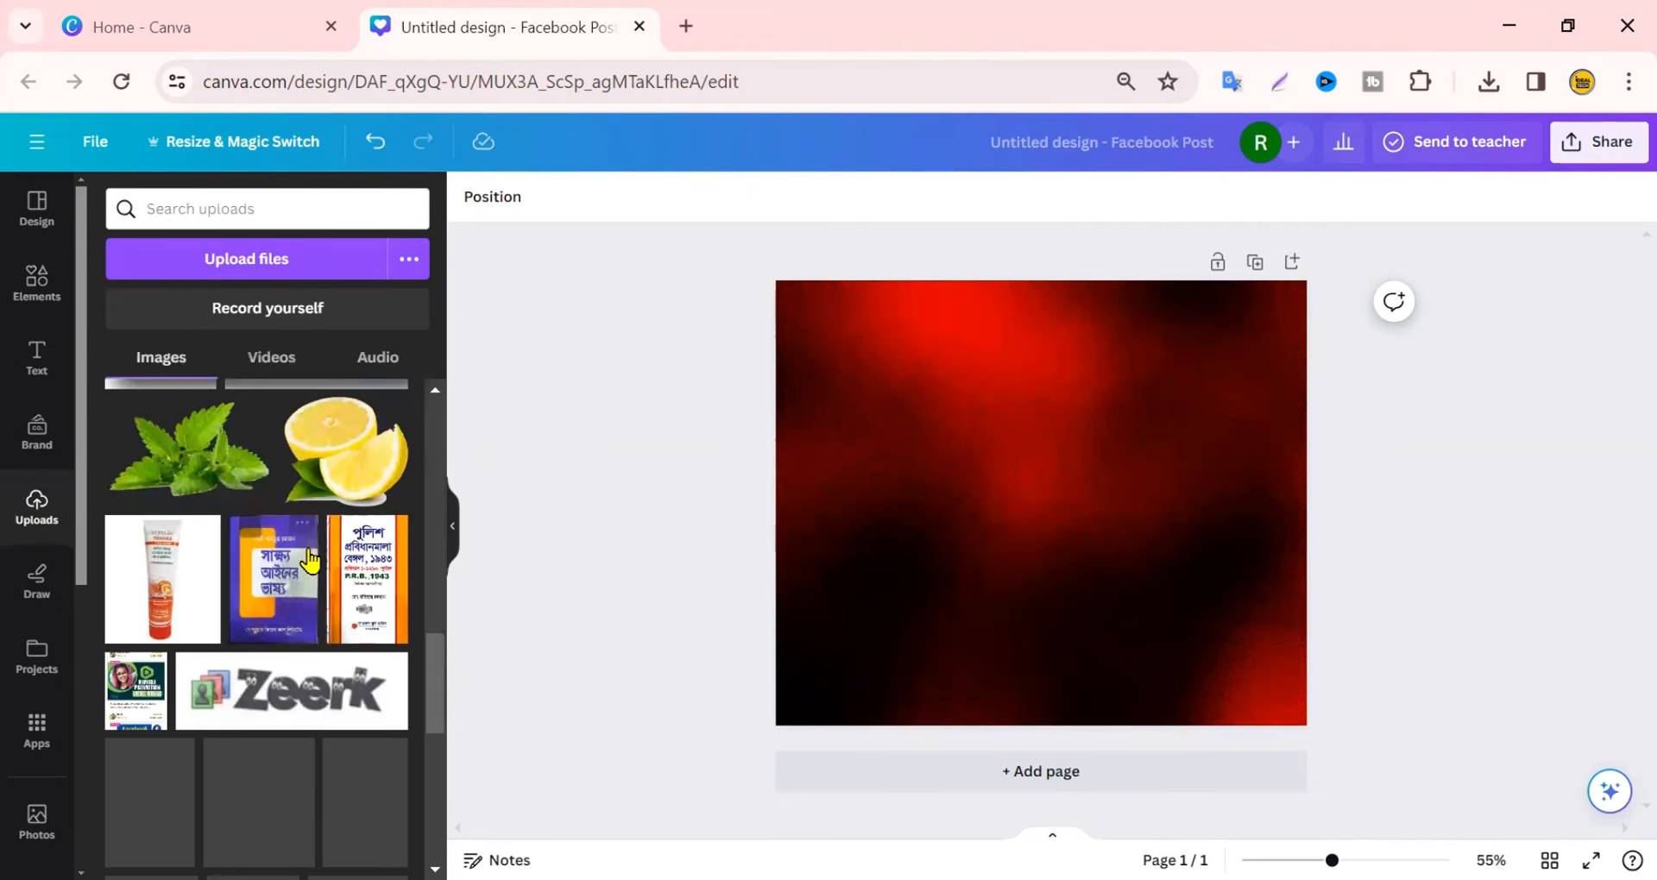
pyautogui.scroll(5, 311, 561)
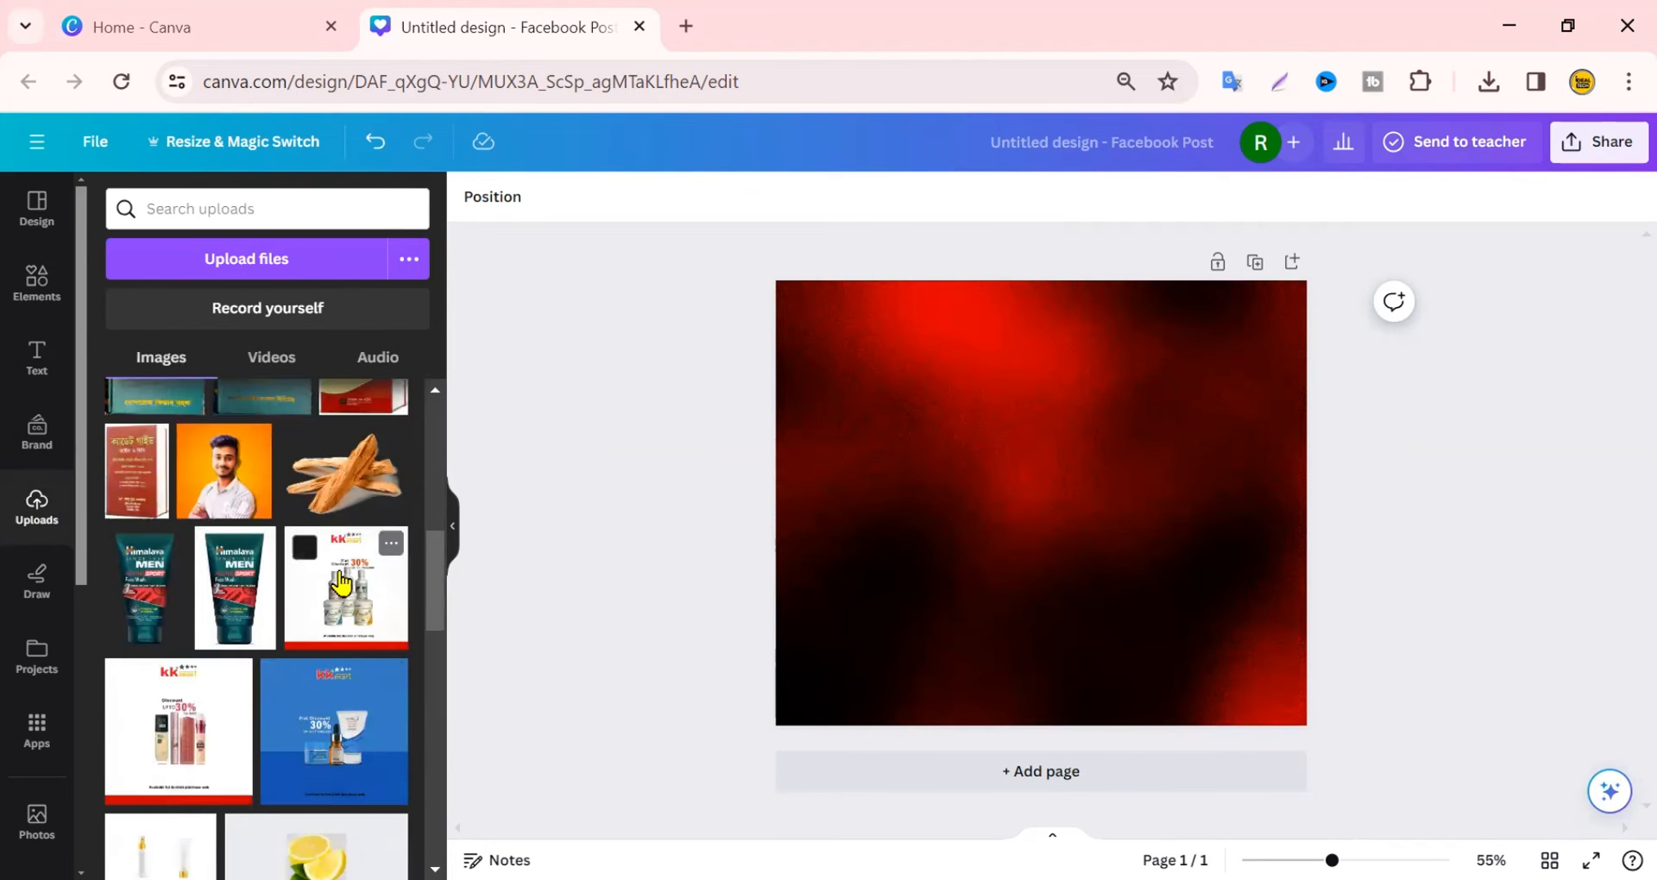
pyautogui.scroll(3, 339, 583)
pyautogui.scroll(2, 311, 601)
pyautogui.scroll(-5, 311, 601)
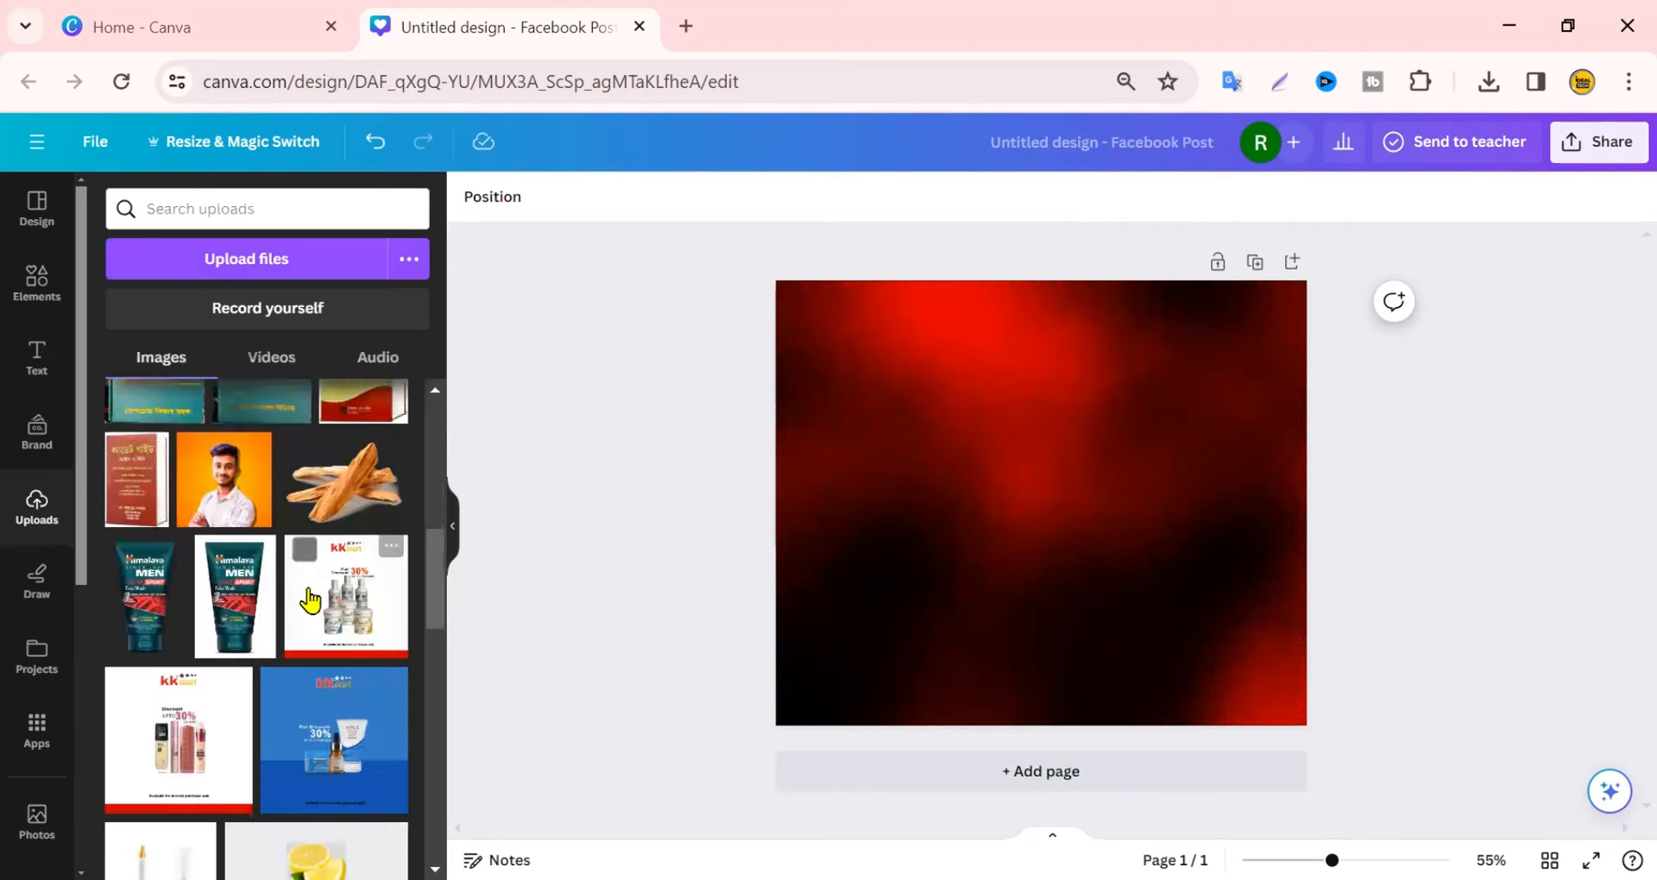
pyautogui.scroll(-8, 310, 599)
pyautogui.scroll(4, 311, 600)
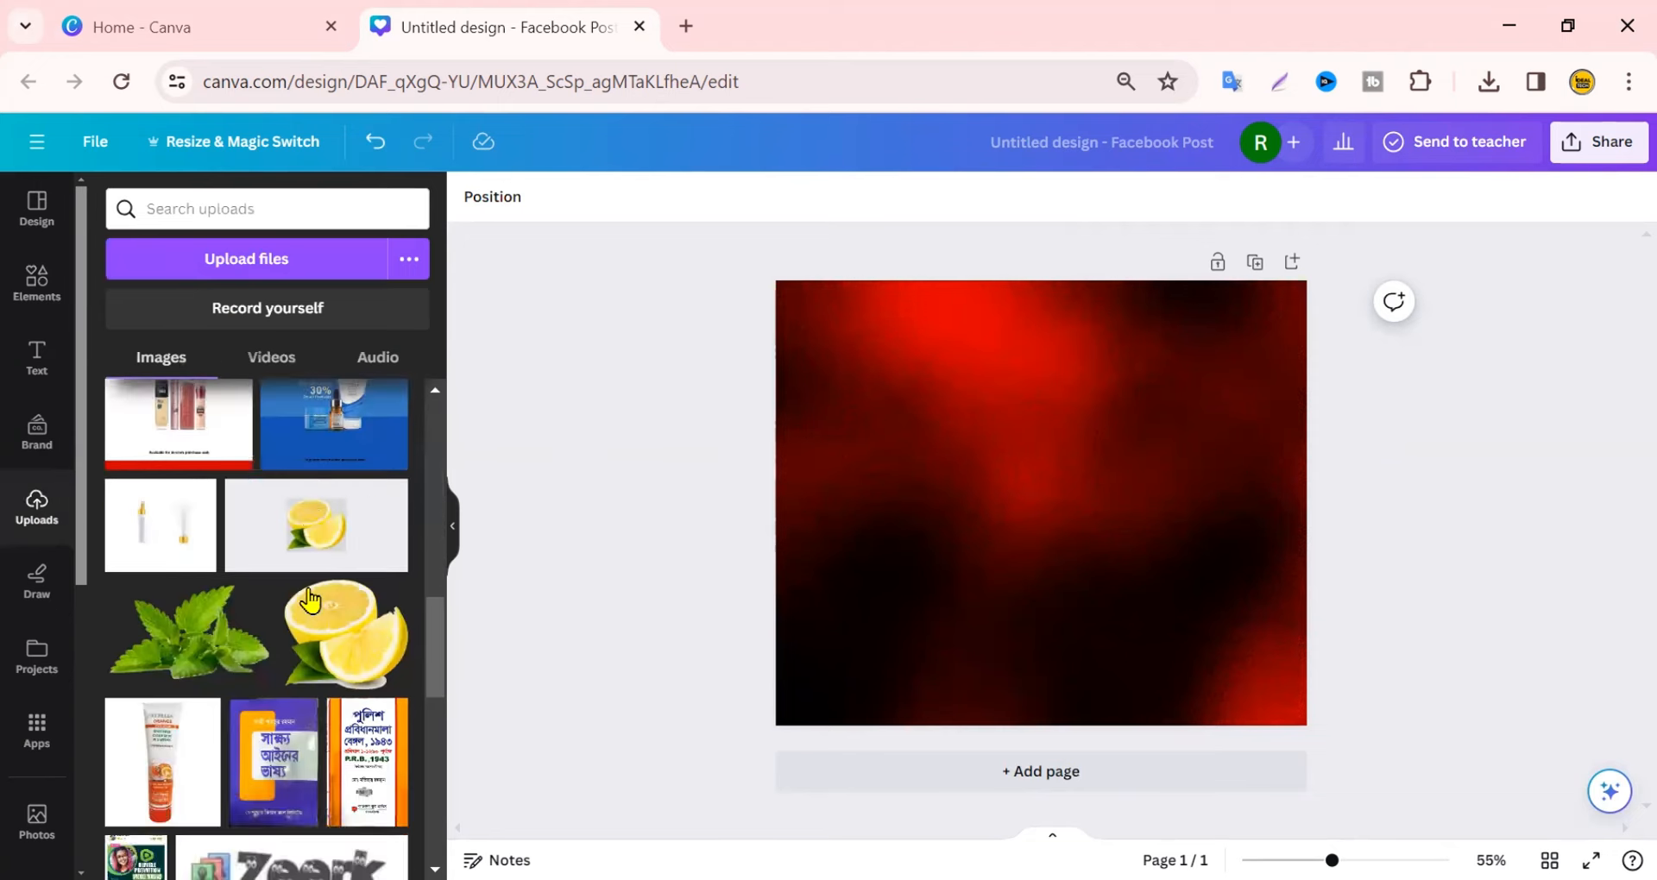
pyautogui.scroll(1, 311, 600)
pyautogui.click(170, 636)
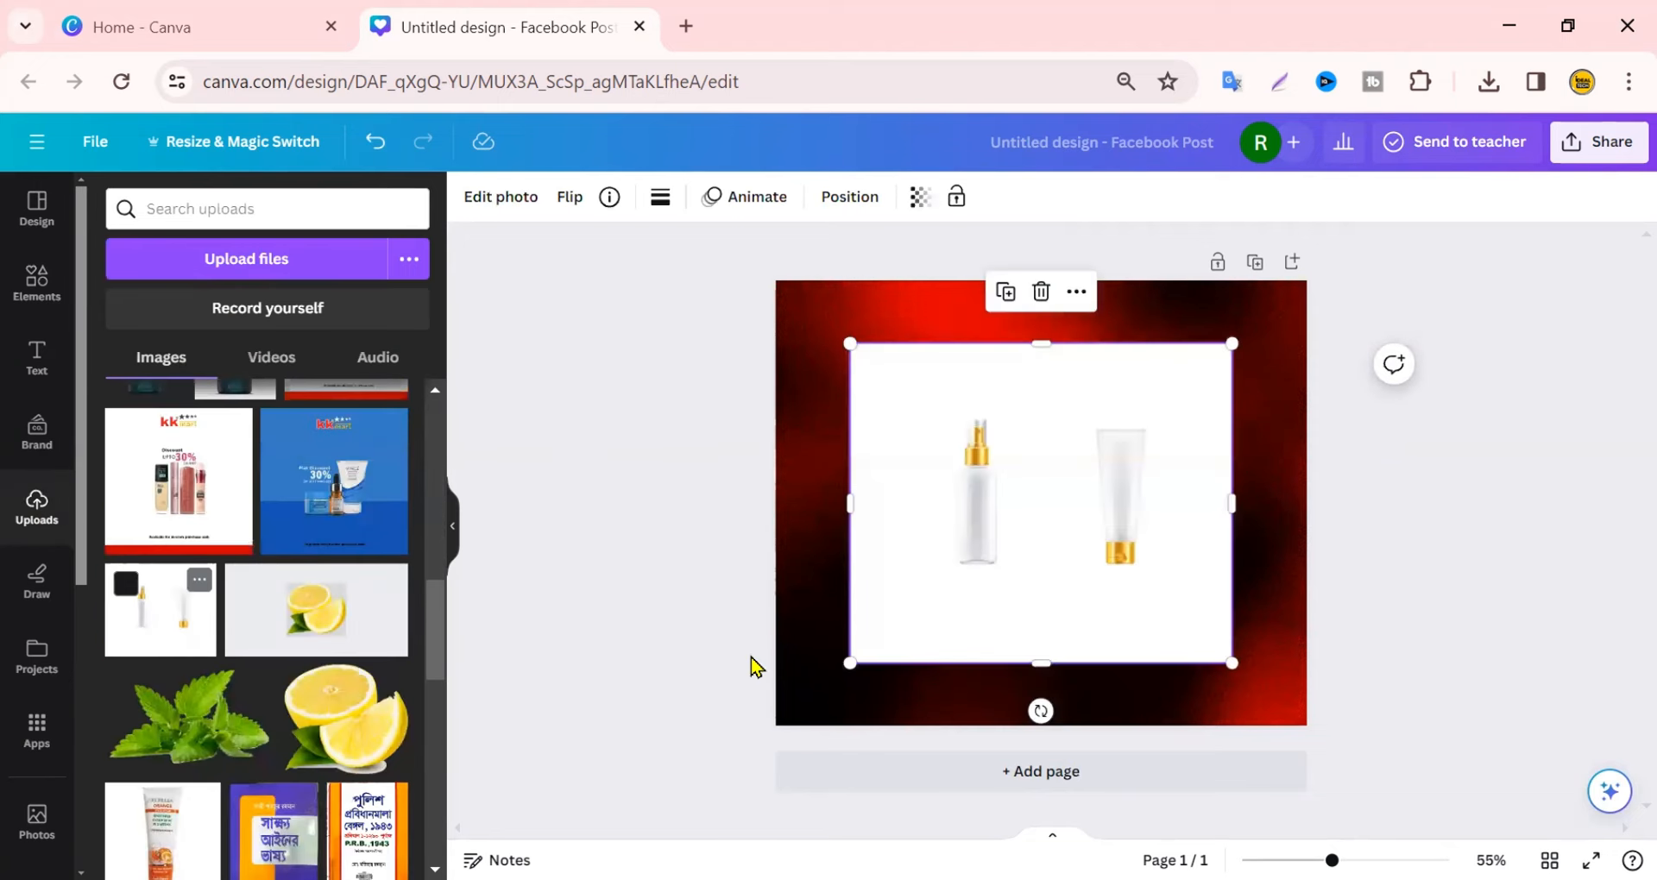
pyautogui.click(715, 510)
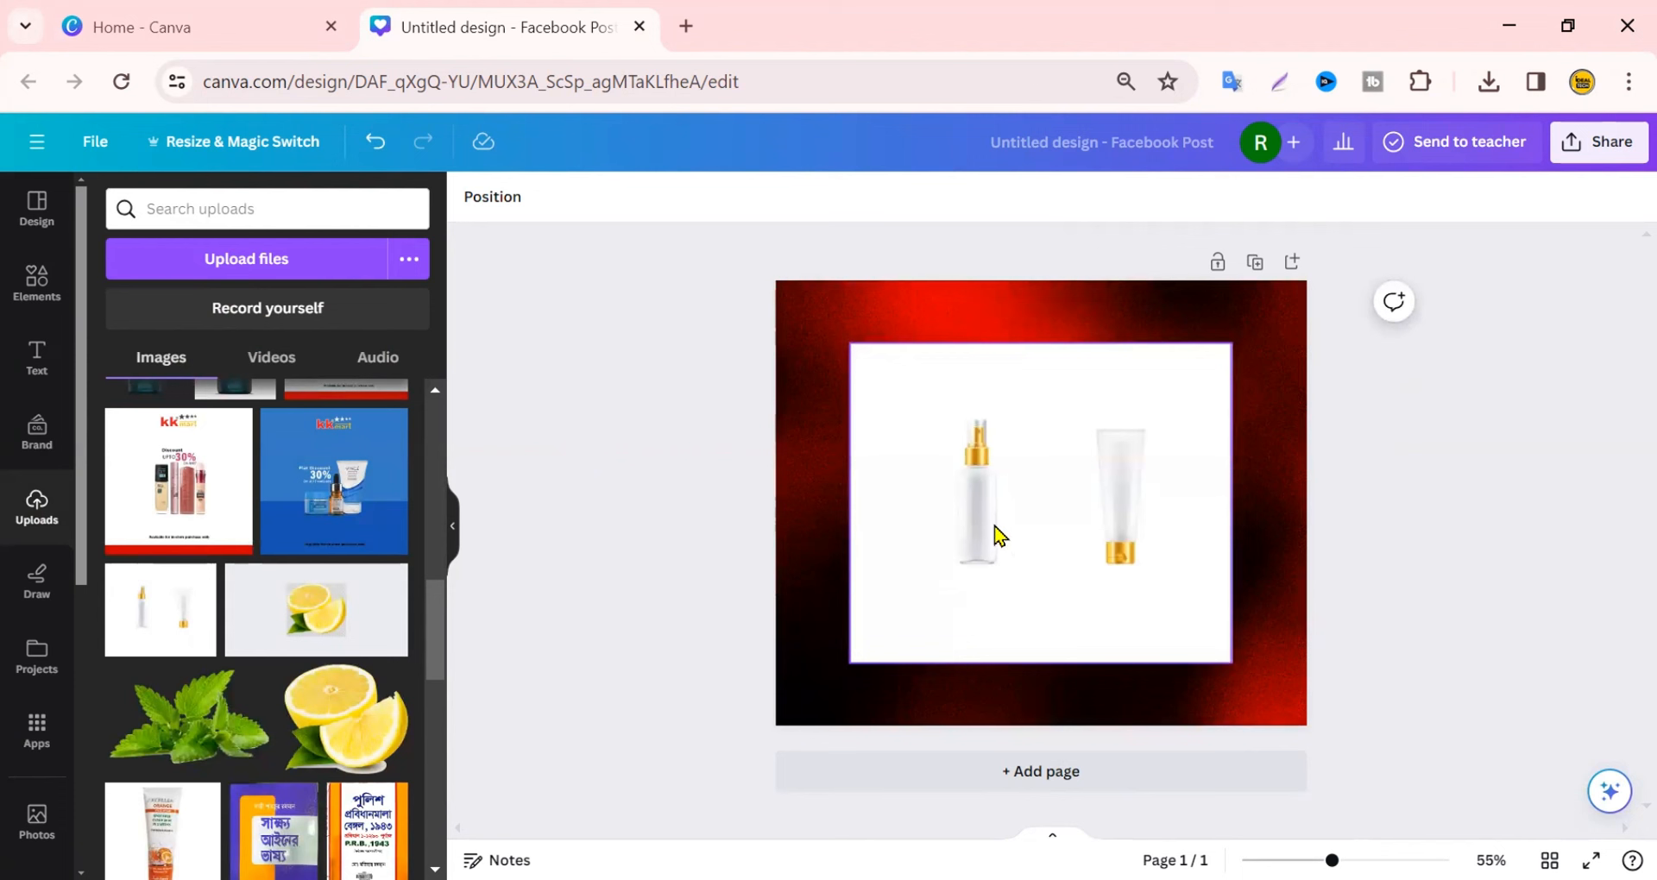
pyautogui.moveTo(998, 533)
pyautogui.mouseDown()
pyautogui.moveTo(1028, 517)
pyautogui.moveTo(1001, 531)
pyautogui.mouseUp()
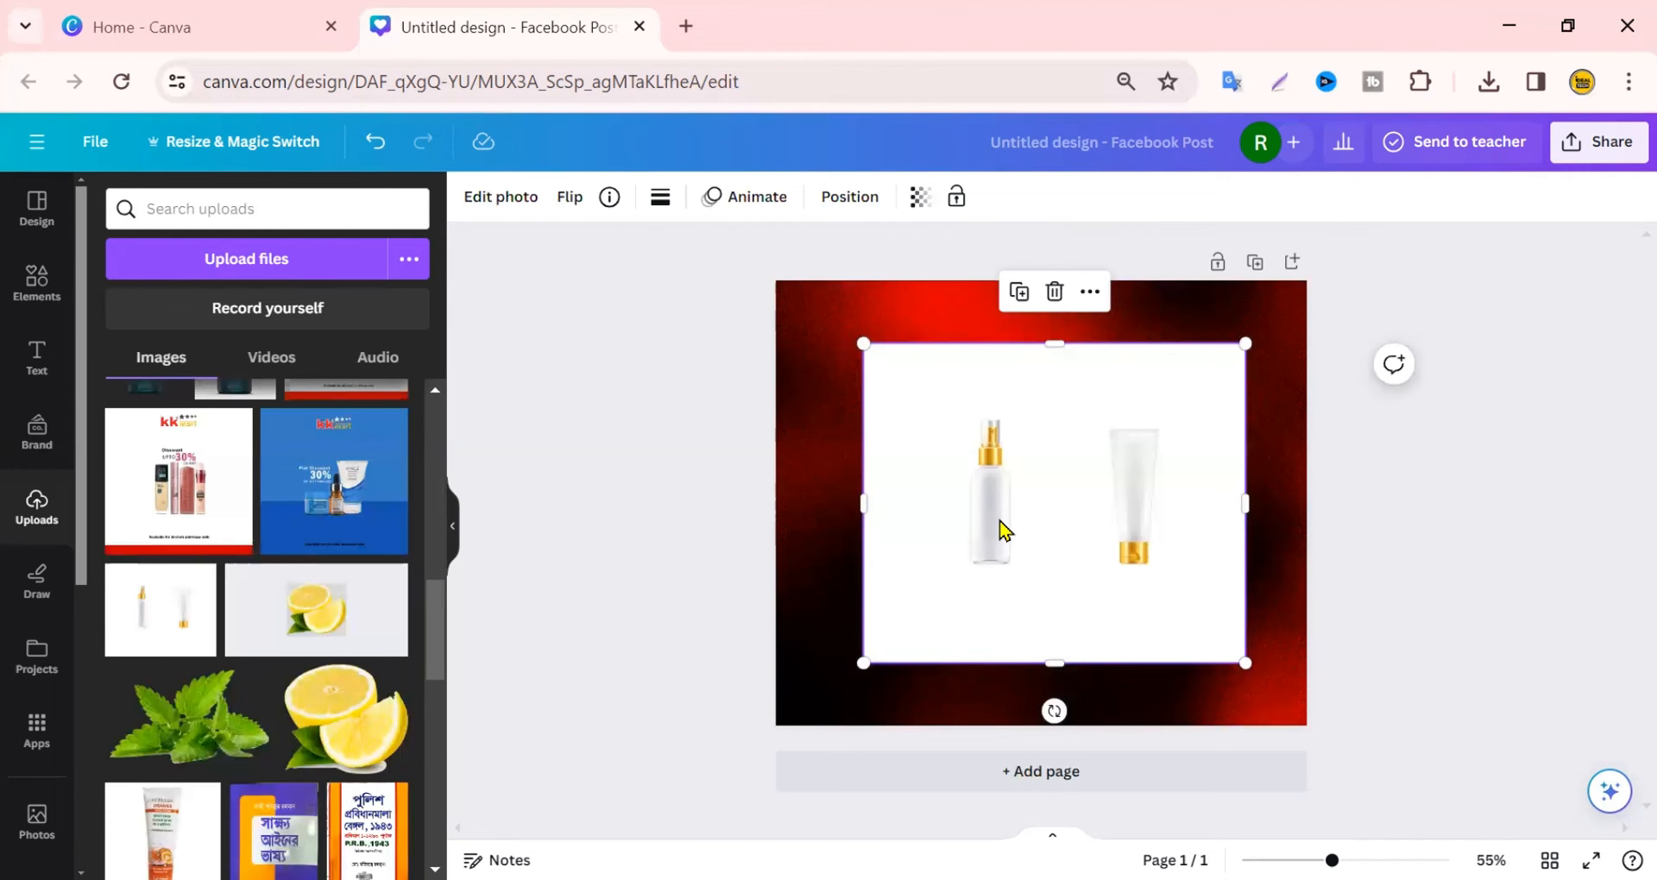
# Duplicate the product photo and crop the copy so that it shows only the tube
pyautogui.click(732, 514)
pyautogui.click(972, 515)
pyautogui.click(1019, 292)
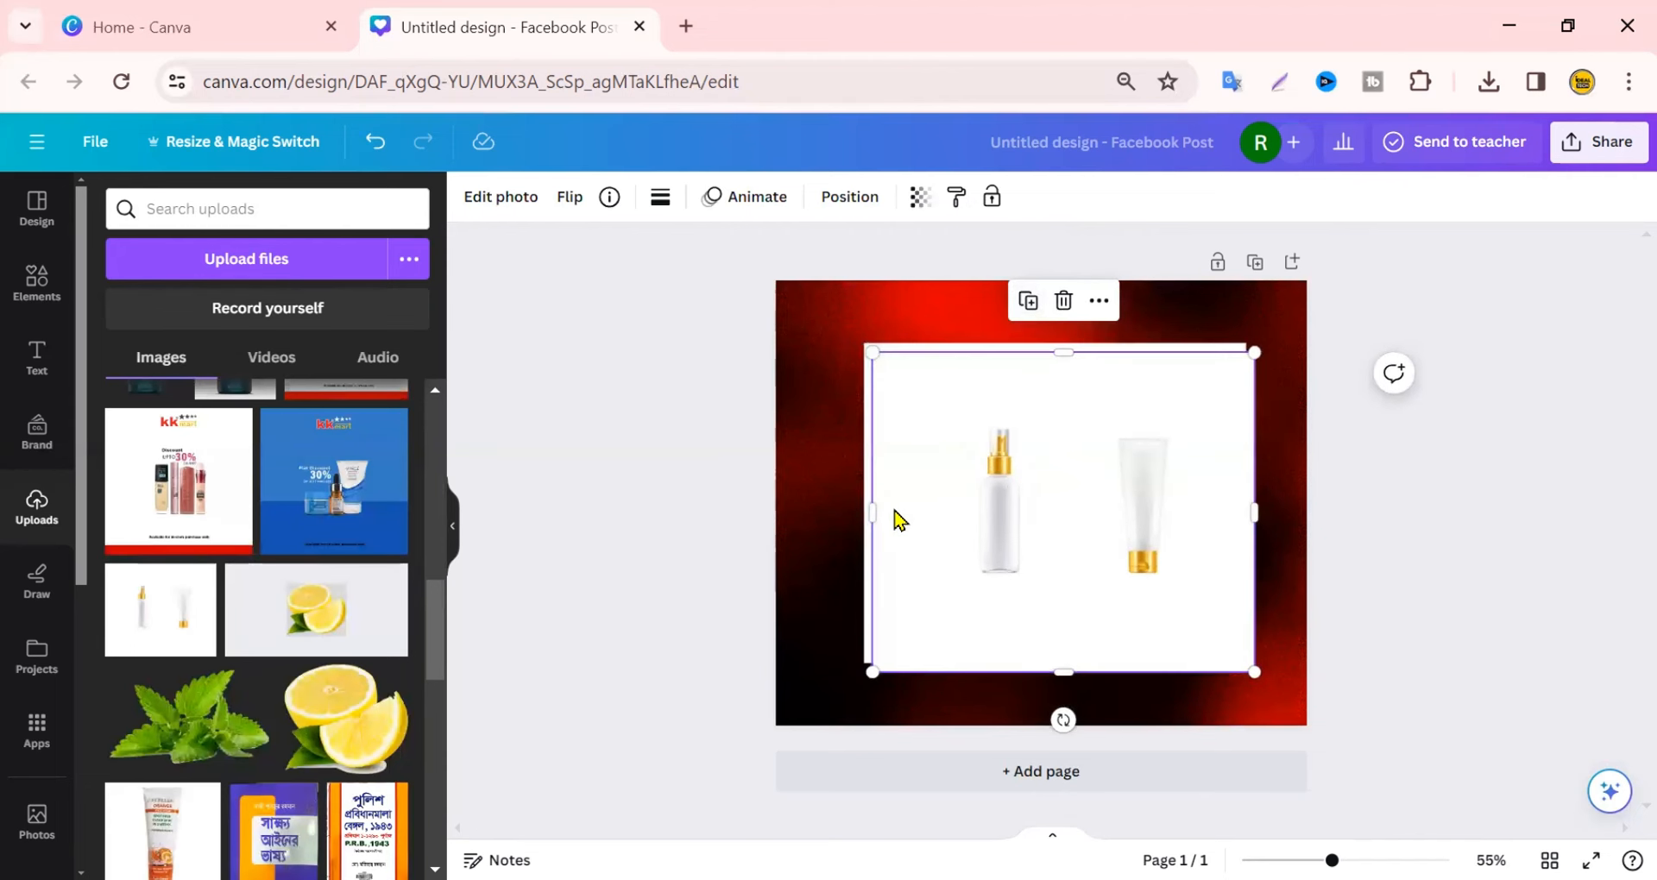
pyautogui.moveTo(872, 513); pyautogui.dragTo(1079, 527)
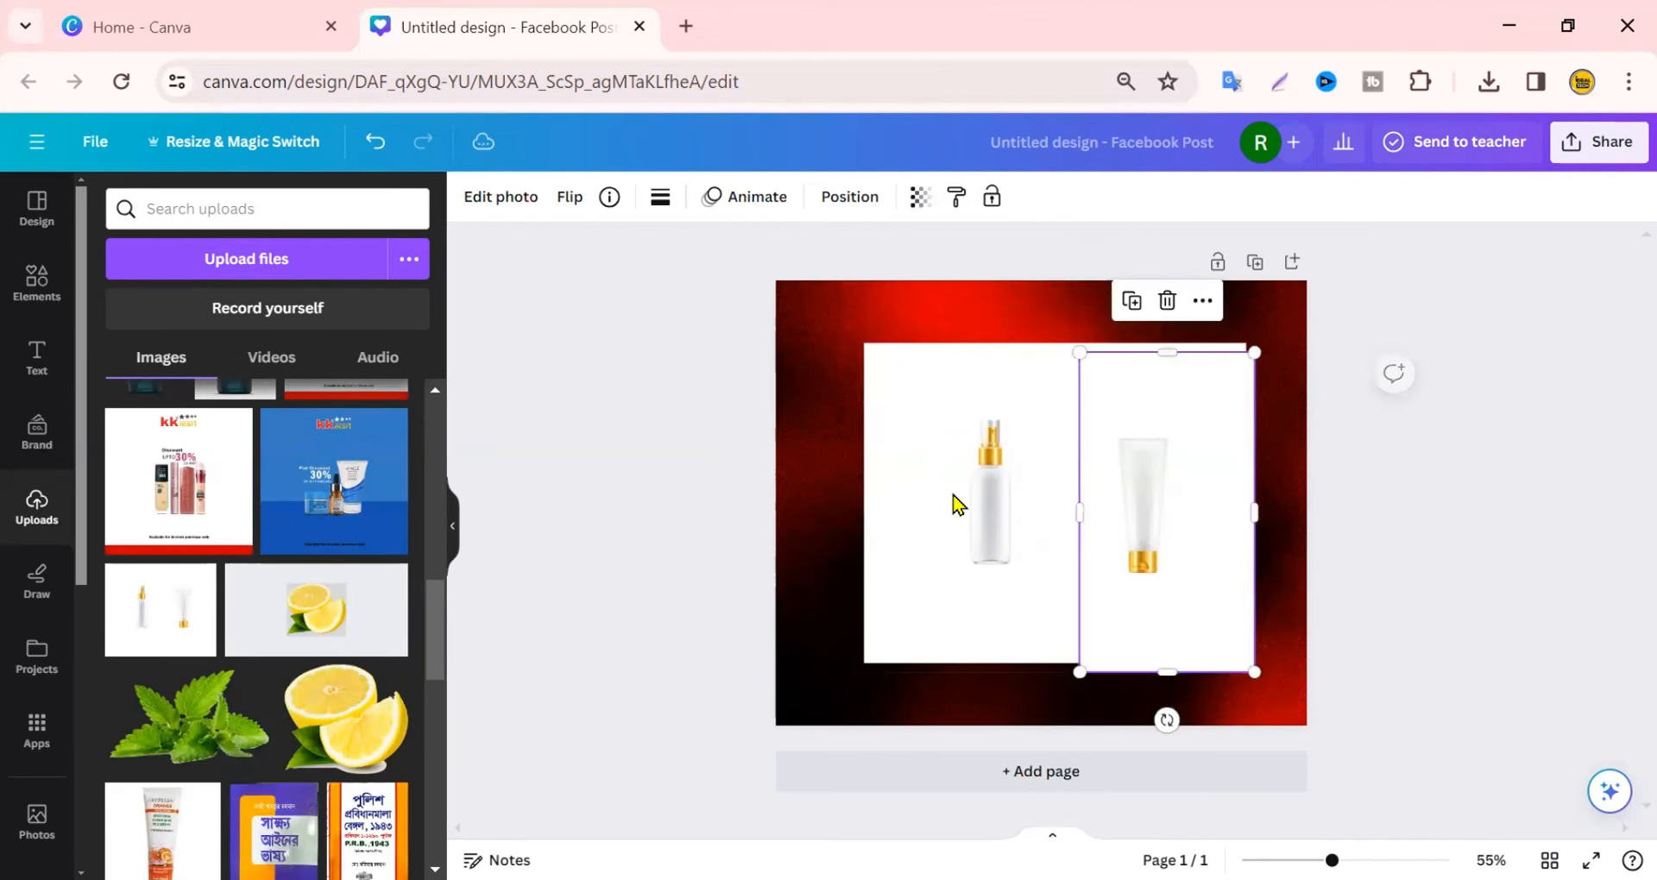
# Crop the original photo to the spray bottle and place the two images apart, level with each other
pyautogui.click(954, 499)
pyautogui.moveTo(1244, 501); pyautogui.dragTo(1062, 499)
pyautogui.click(706, 496)
pyautogui.moveTo(966, 524); pyautogui.dragTo(924, 503)
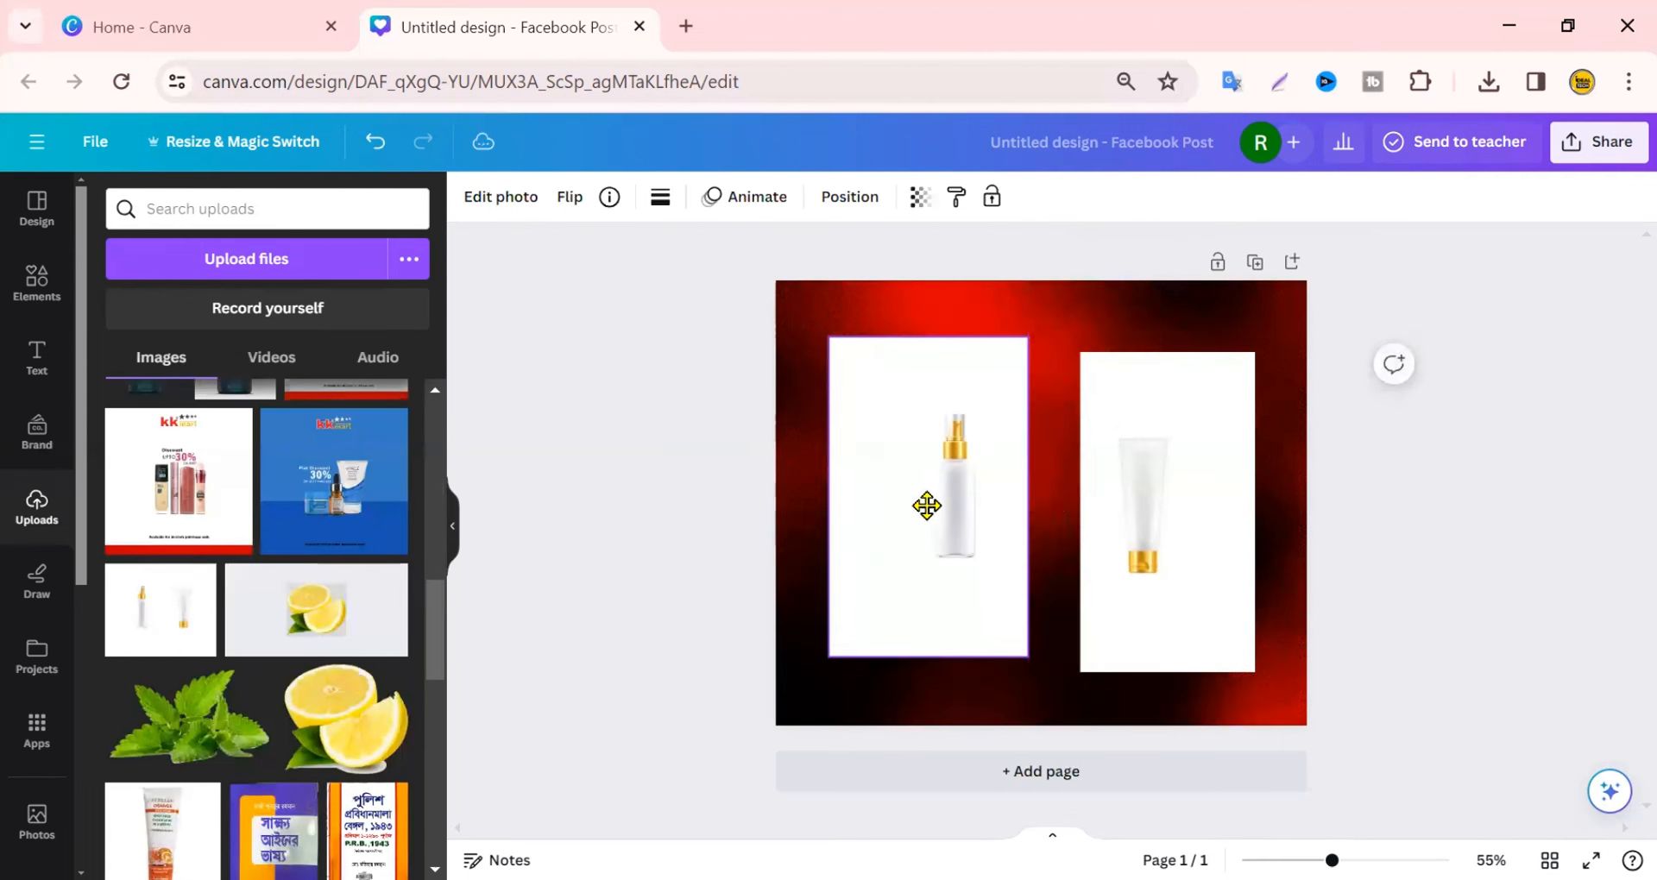
pyautogui.moveTo(1157, 547)
pyautogui.mouseDown()
pyautogui.moveTo(1157, 518)
pyautogui.moveTo(1164, 532)
pyautogui.mouseUp()
# Remove the white backgrounds from the spray bottle and tube images with BG Remover
pyautogui.click(913, 531)
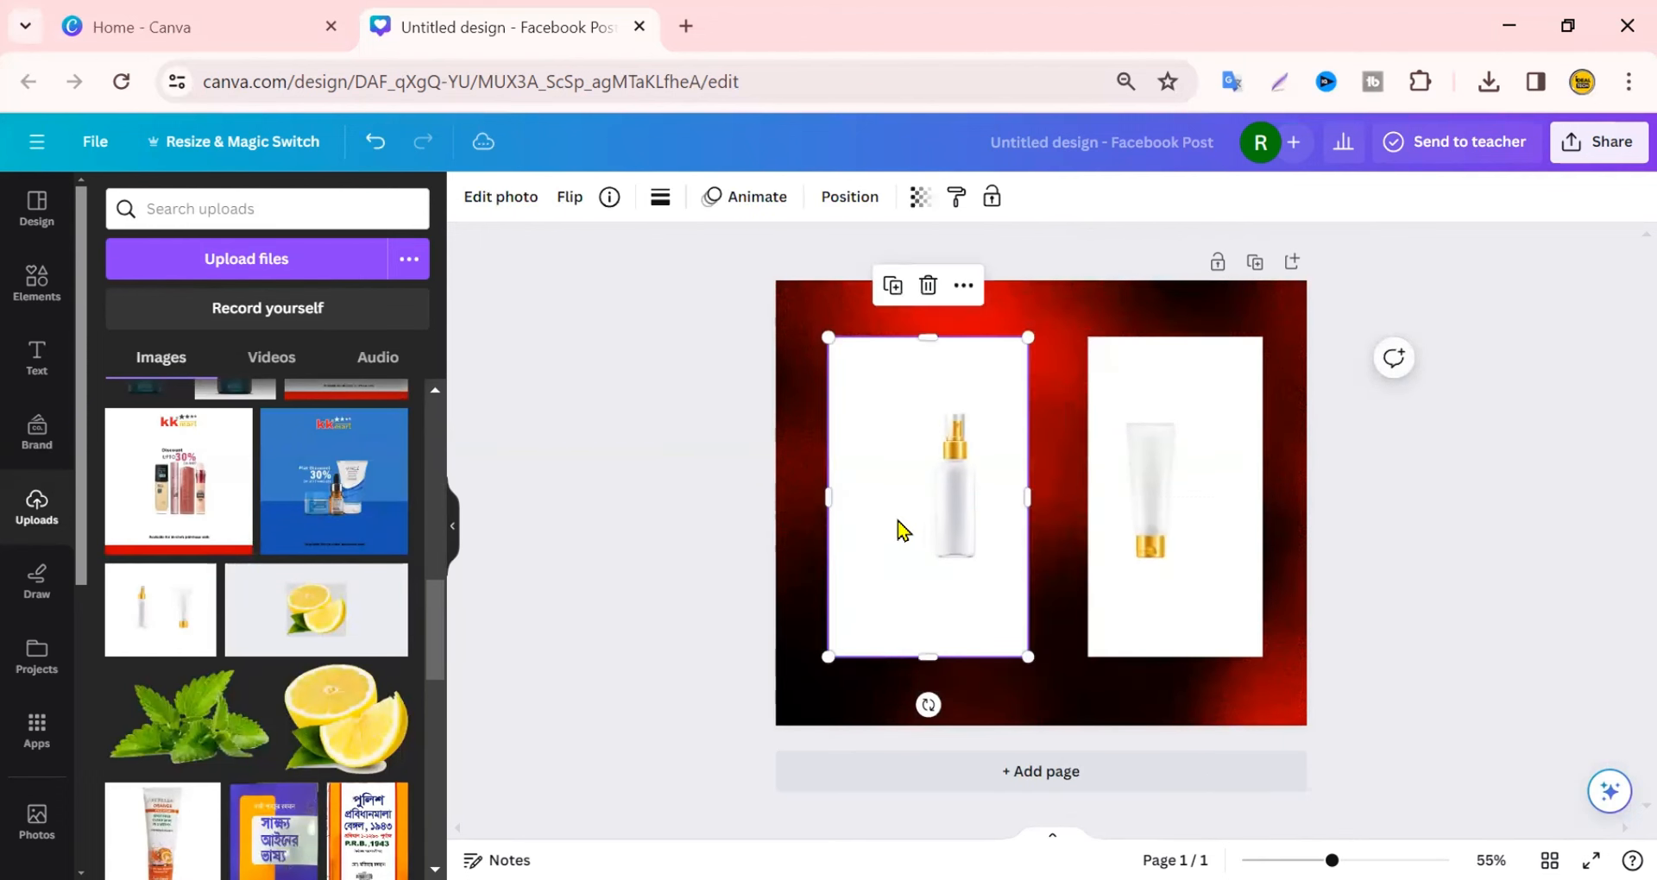
pyautogui.click(490, 203)
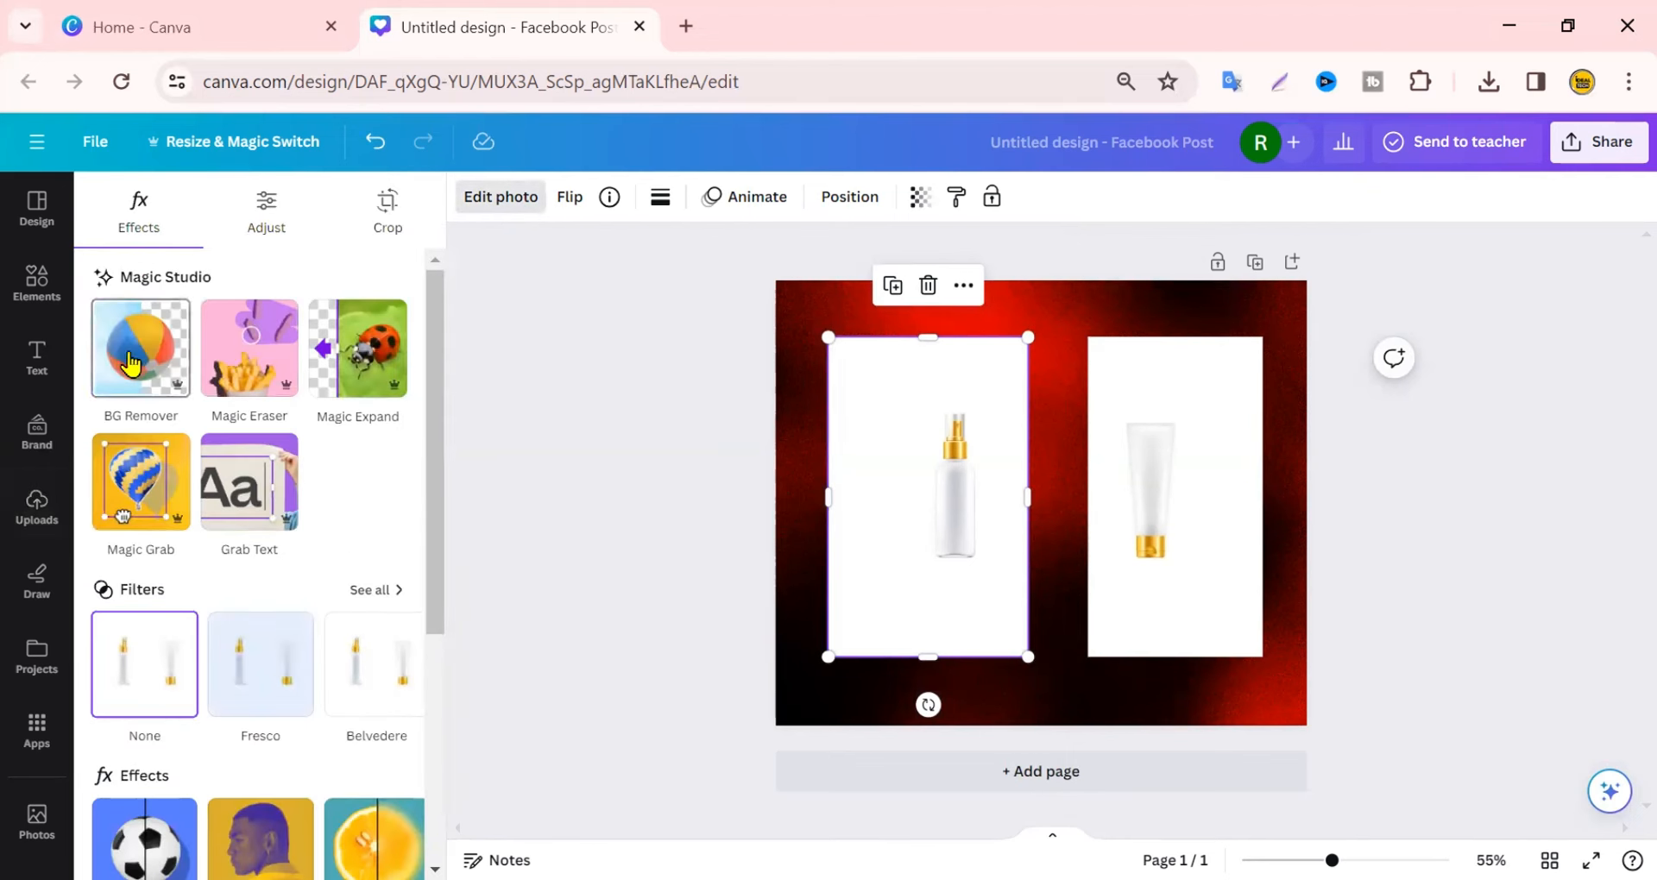
pyautogui.click(130, 362)
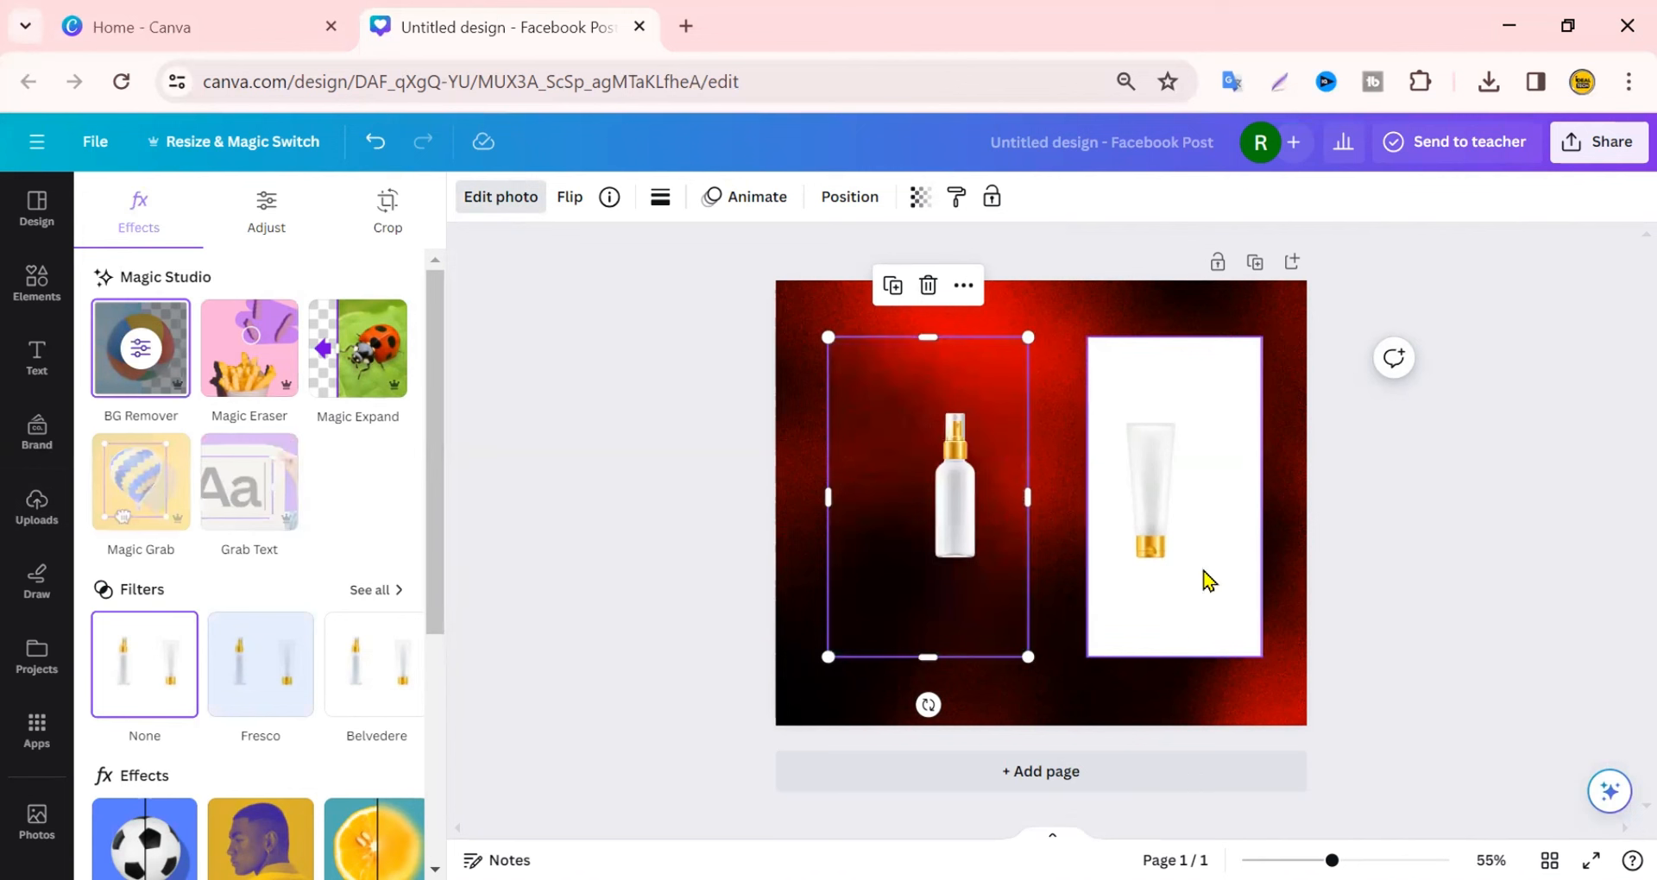
pyautogui.click(1153, 518)
pyautogui.click(173, 363)
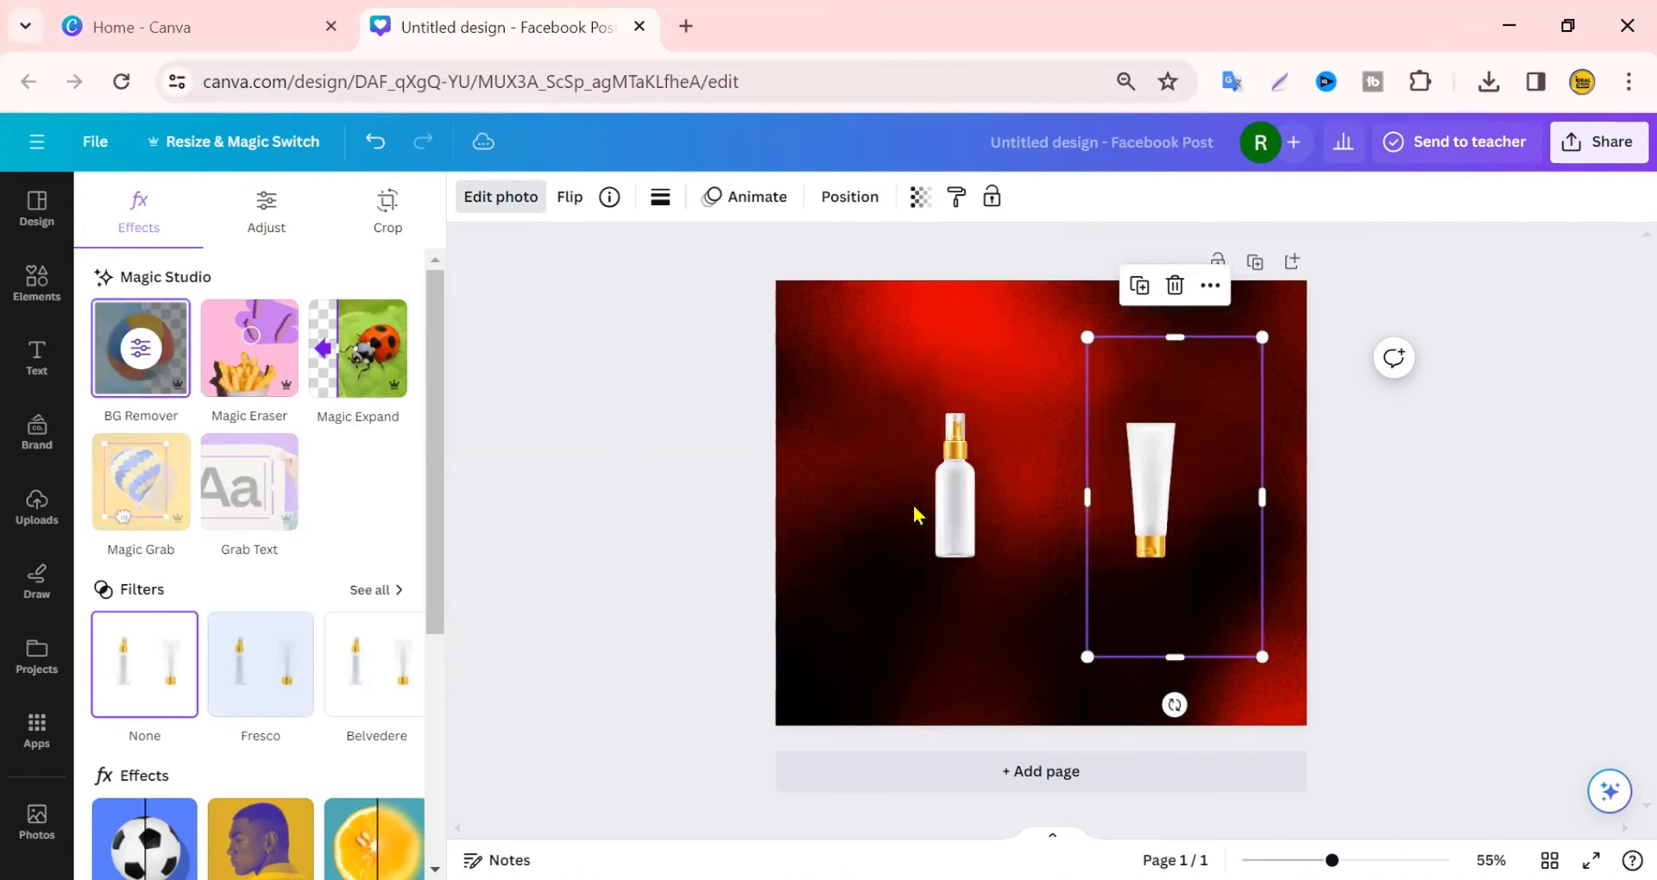
# Crop away the empty margins around the tube and spray bottle images
pyautogui.moveTo(1174, 656); pyautogui.dragTo(1168, 591)
pyautogui.moveTo(1261, 465); pyautogui.dragTo(1202, 466)
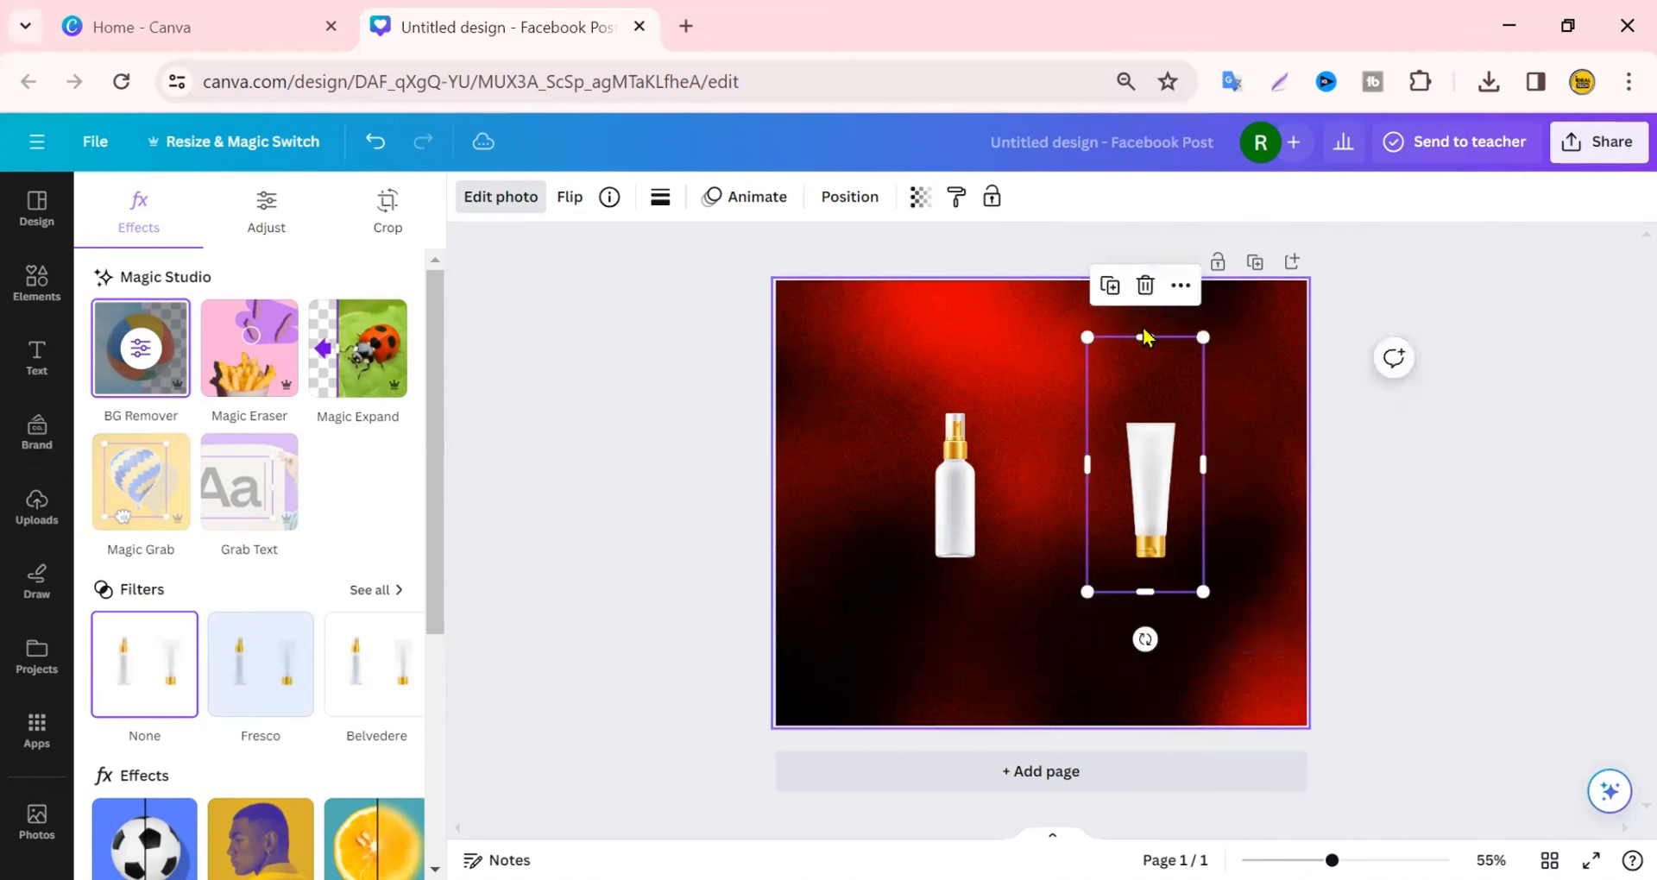
pyautogui.moveTo(1145, 337); pyautogui.dragTo(1150, 374)
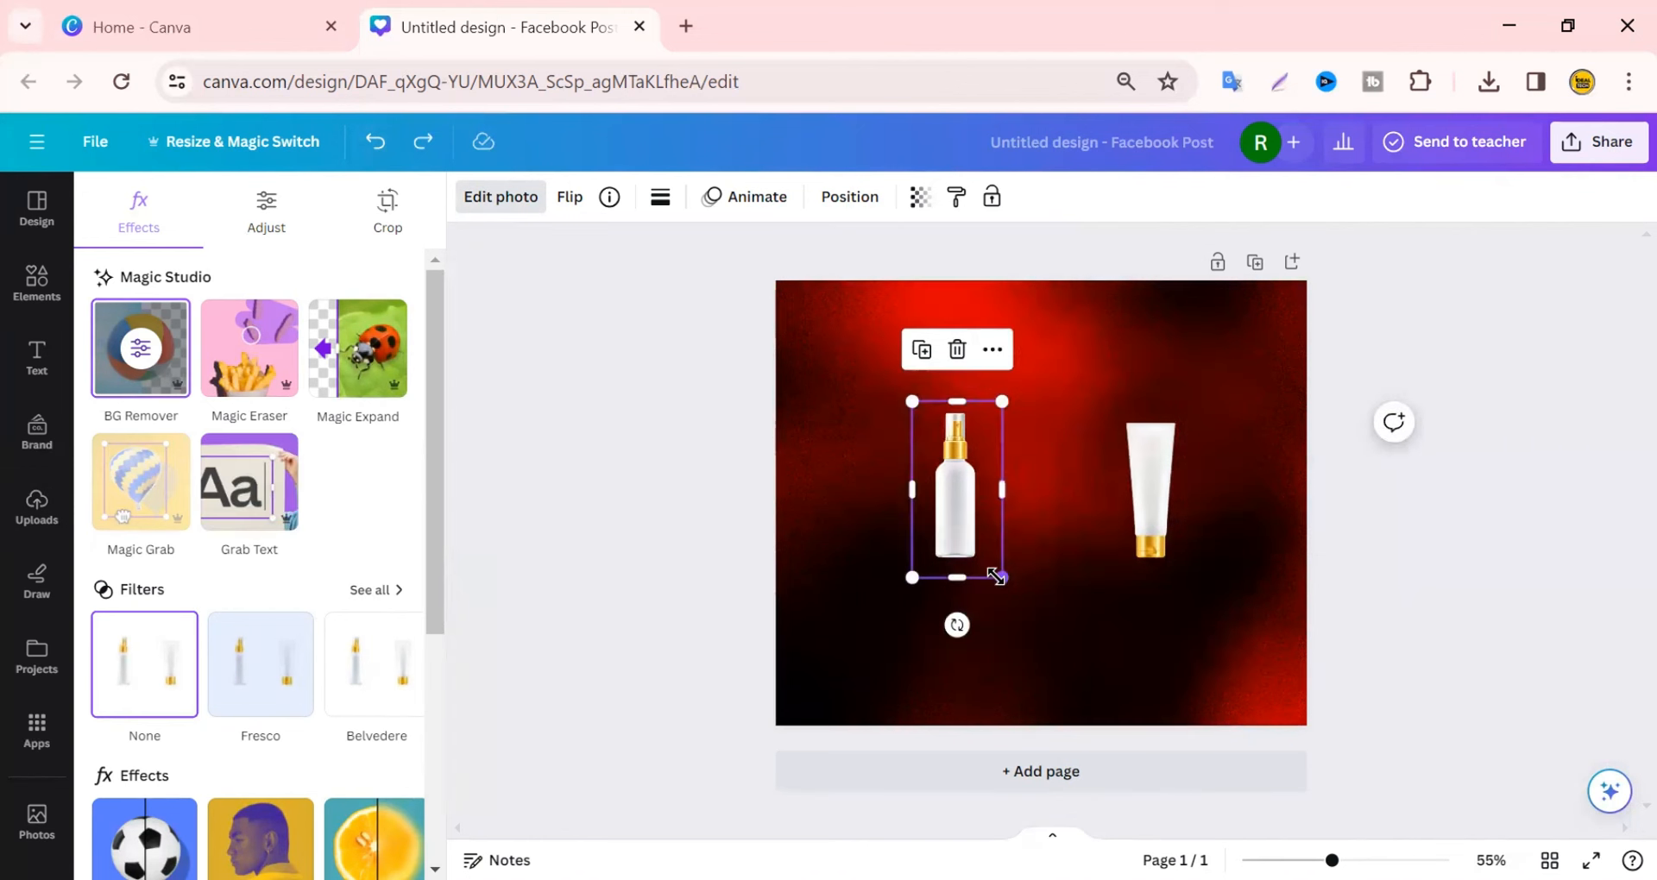
# Enlarge the spray bottle and tube, and arrange them close together near the centre of the page
pyautogui.moveTo(996, 577); pyautogui.dragTo(1062, 695)
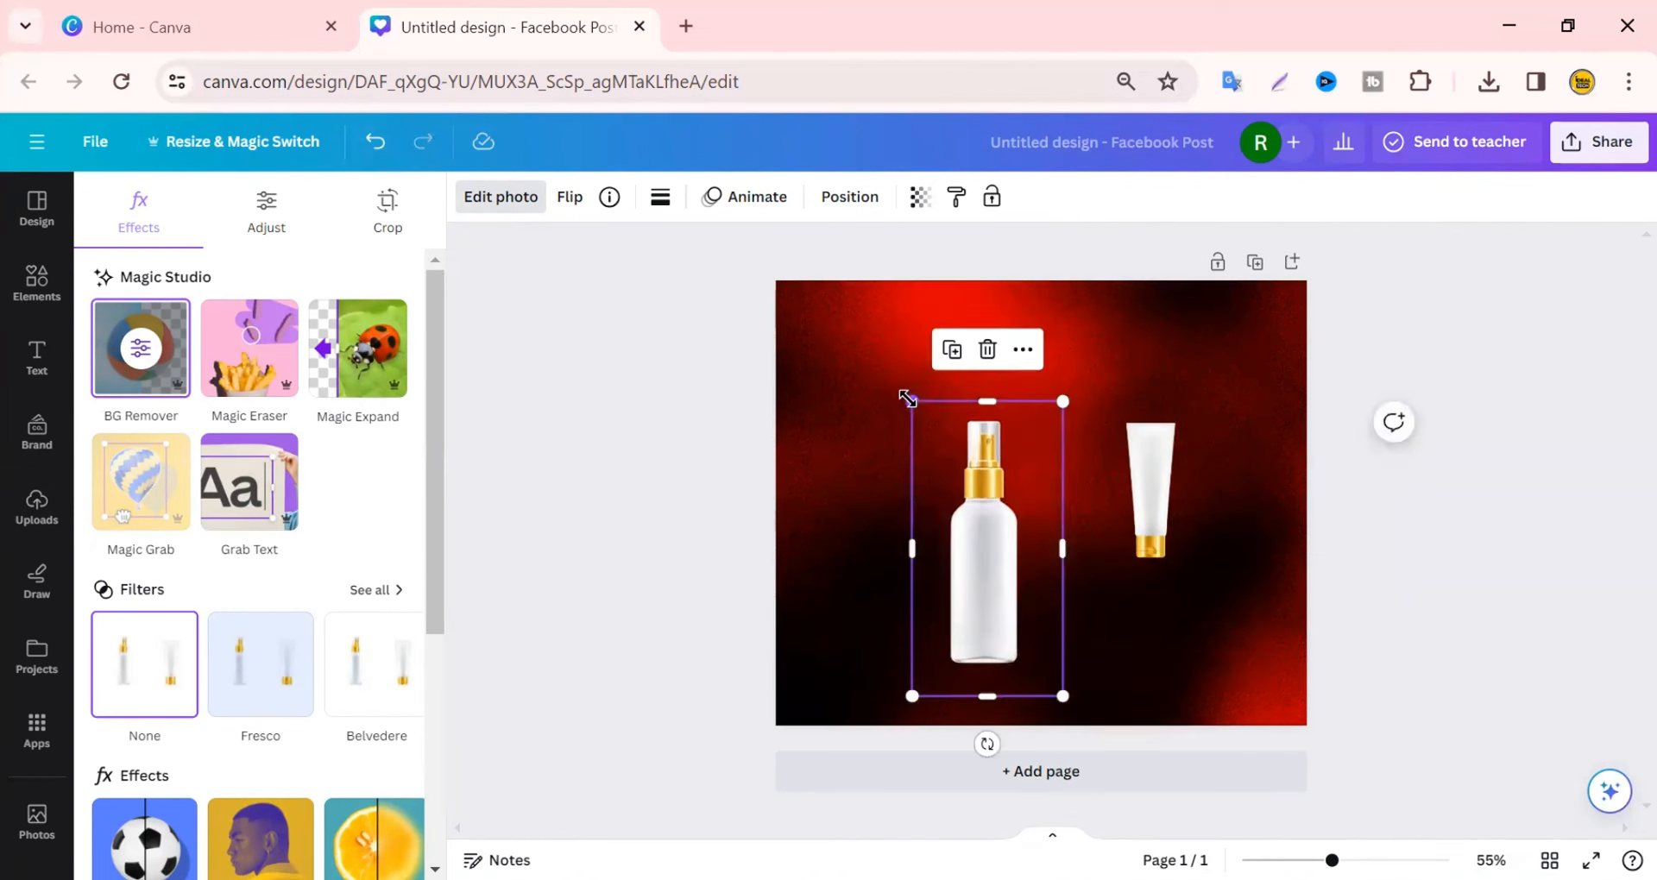
pyautogui.moveTo(906, 392)
pyautogui.mouseDown()
pyautogui.moveTo(877, 381)
pyautogui.moveTo(898, 373)
pyautogui.mouseUp()
pyautogui.moveTo(981, 688); pyautogui.dragTo(981, 676)
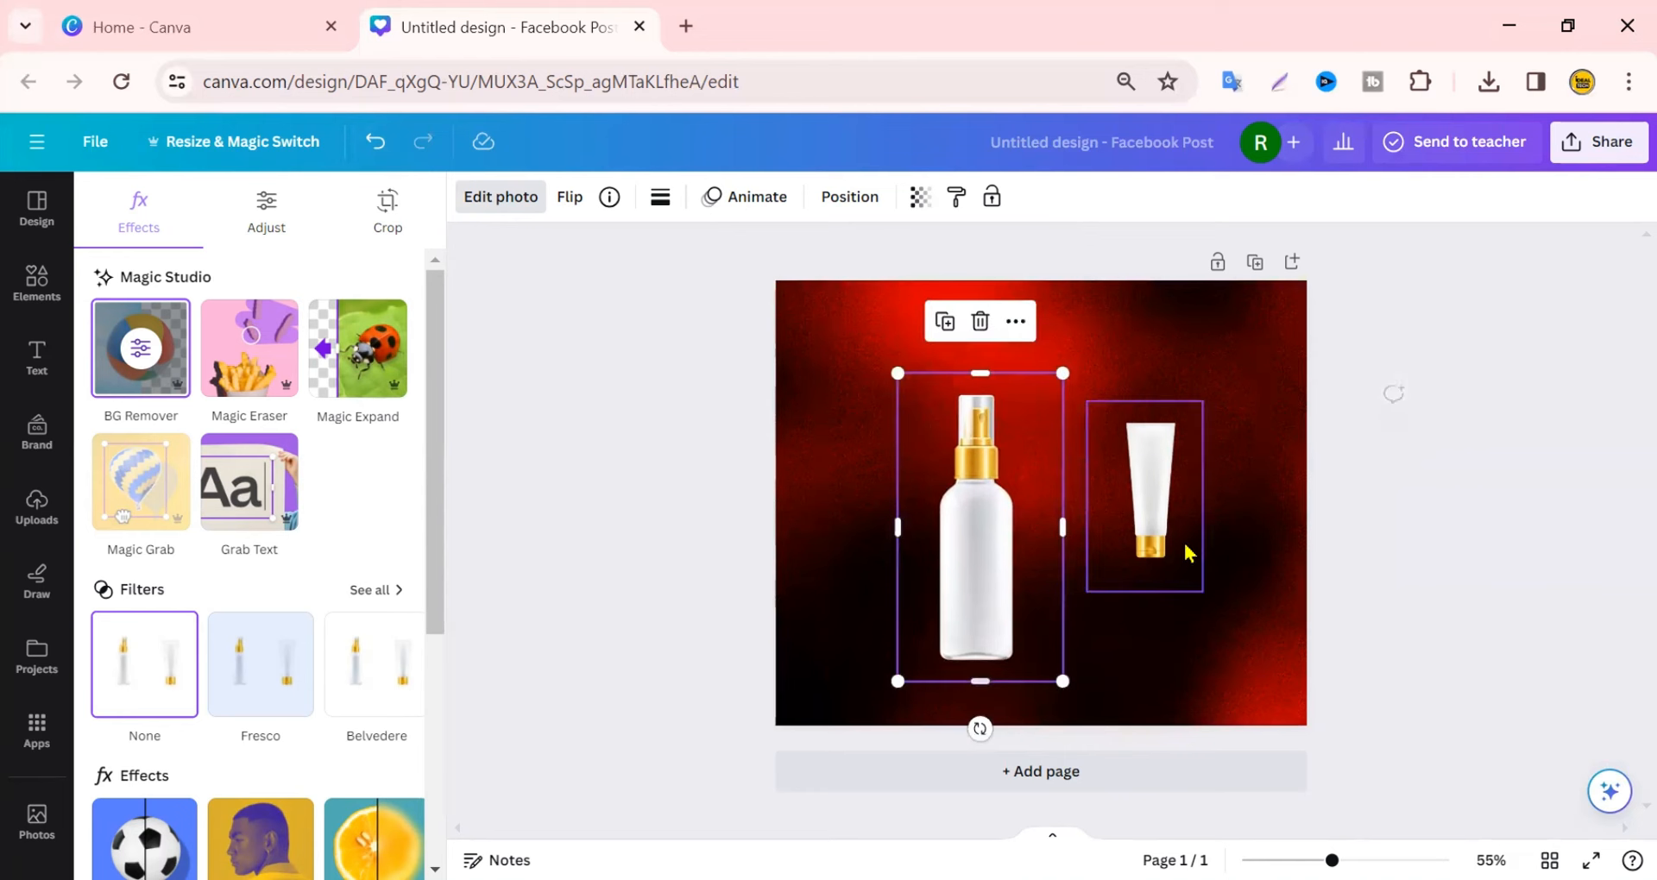
pyautogui.moveTo(999, 540); pyautogui.dragTo(976, 529)
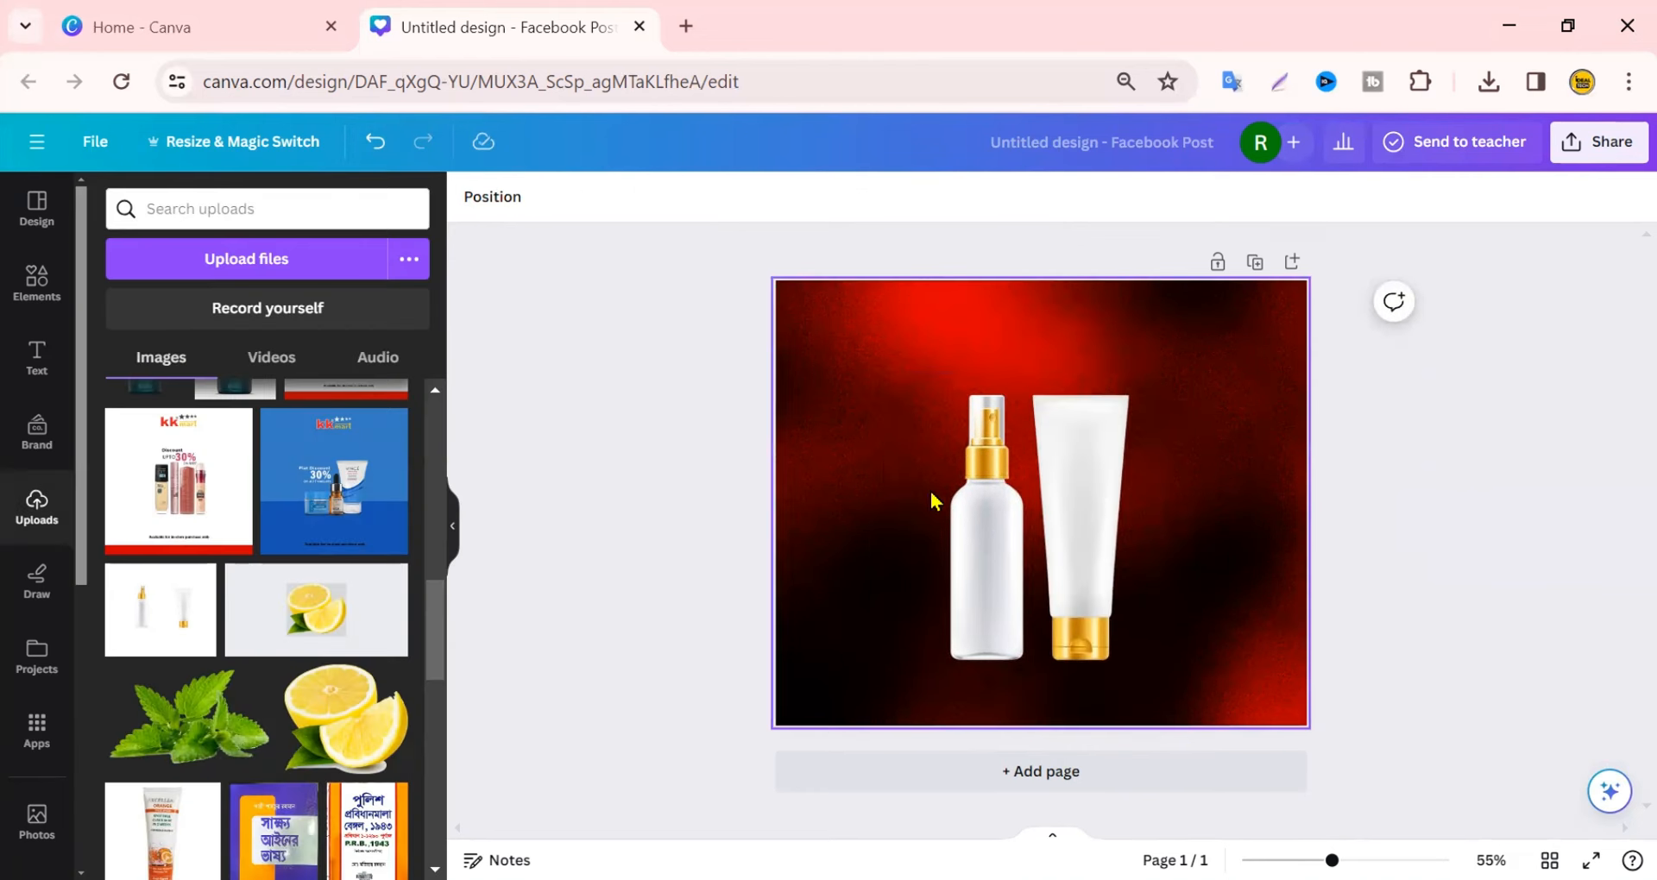
pyautogui.moveTo(931, 500); pyautogui.dragTo(1084, 566)
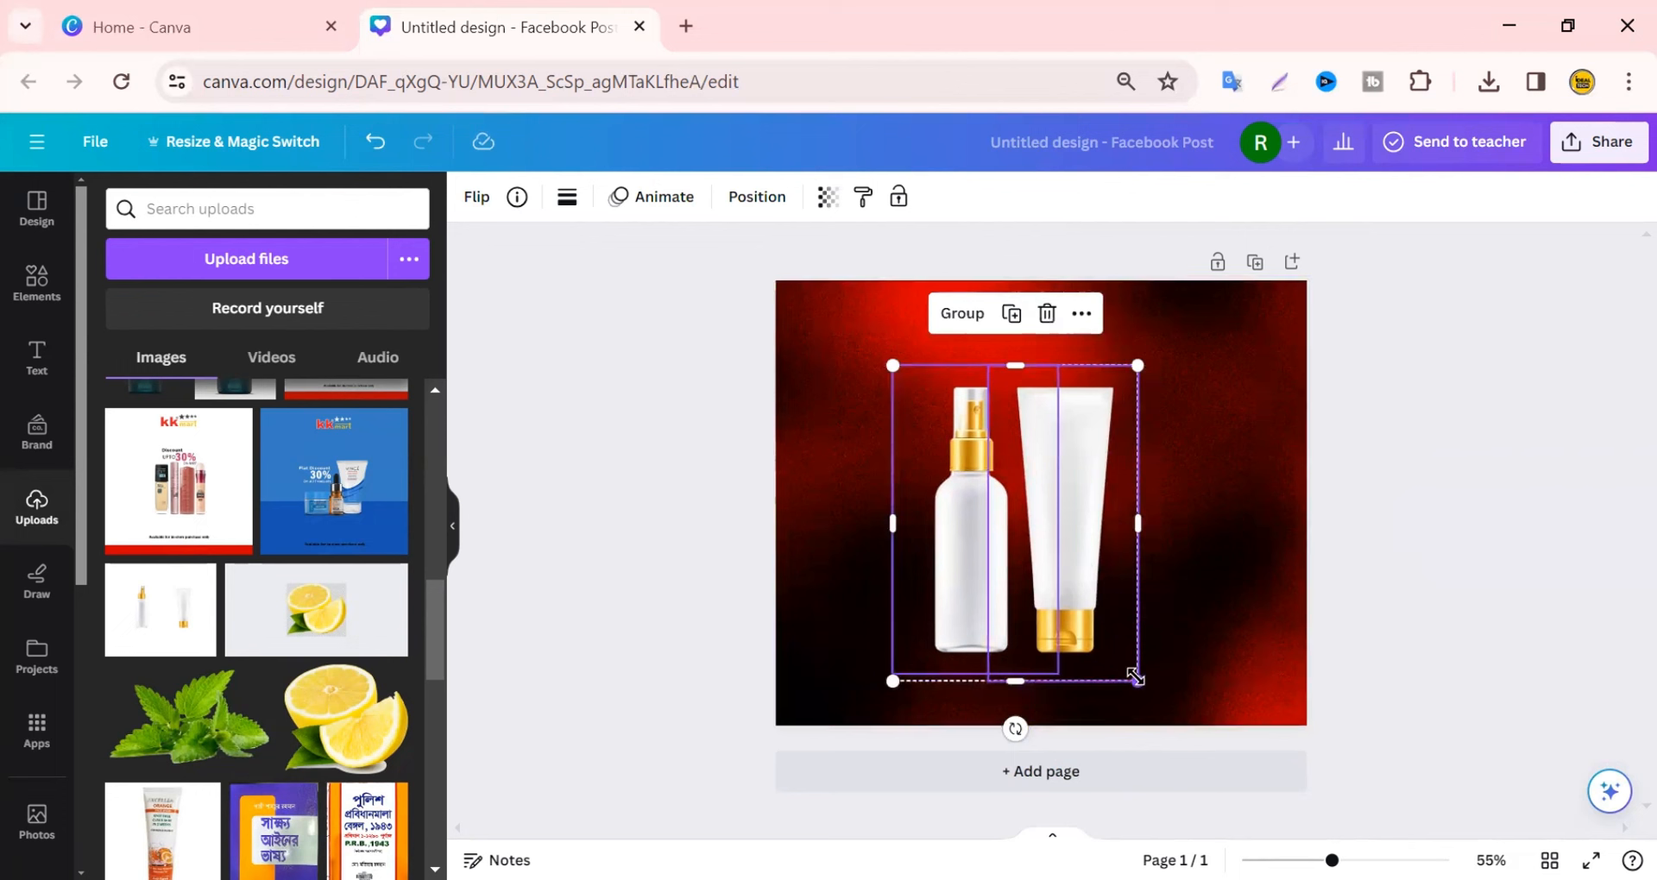
# Shift the spray bottle and tube slightly to the right and widen the gap between them a little
pyautogui.moveTo(987, 603); pyautogui.dragTo(994, 603)
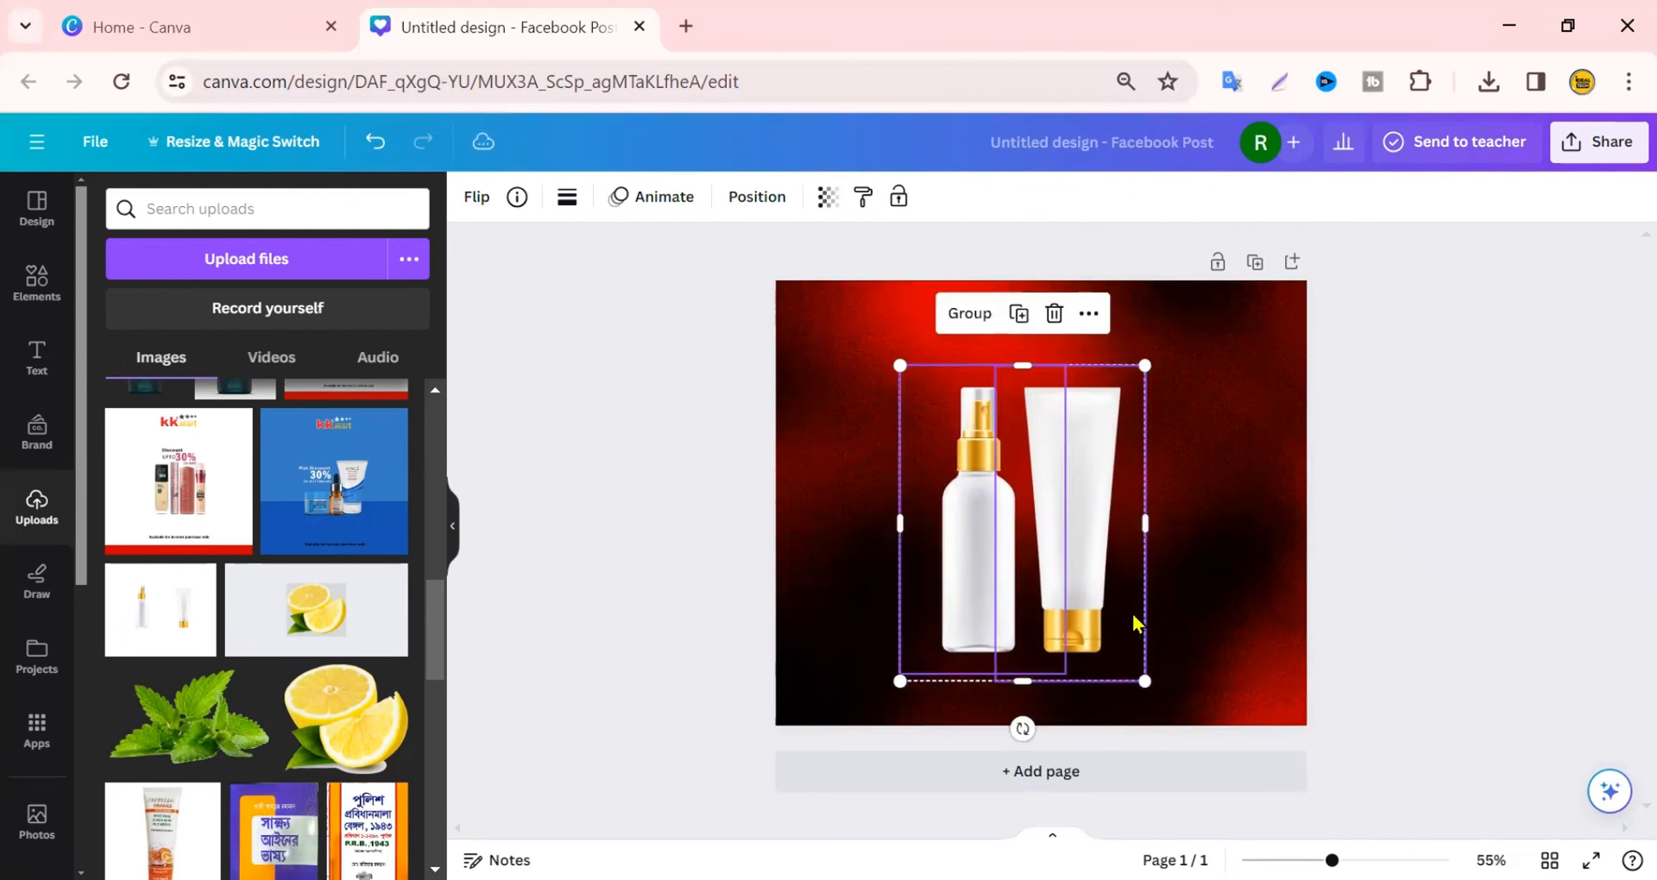
pyautogui.click(1315, 604)
pyautogui.moveTo(1082, 537); pyautogui.dragTo(1087, 537)
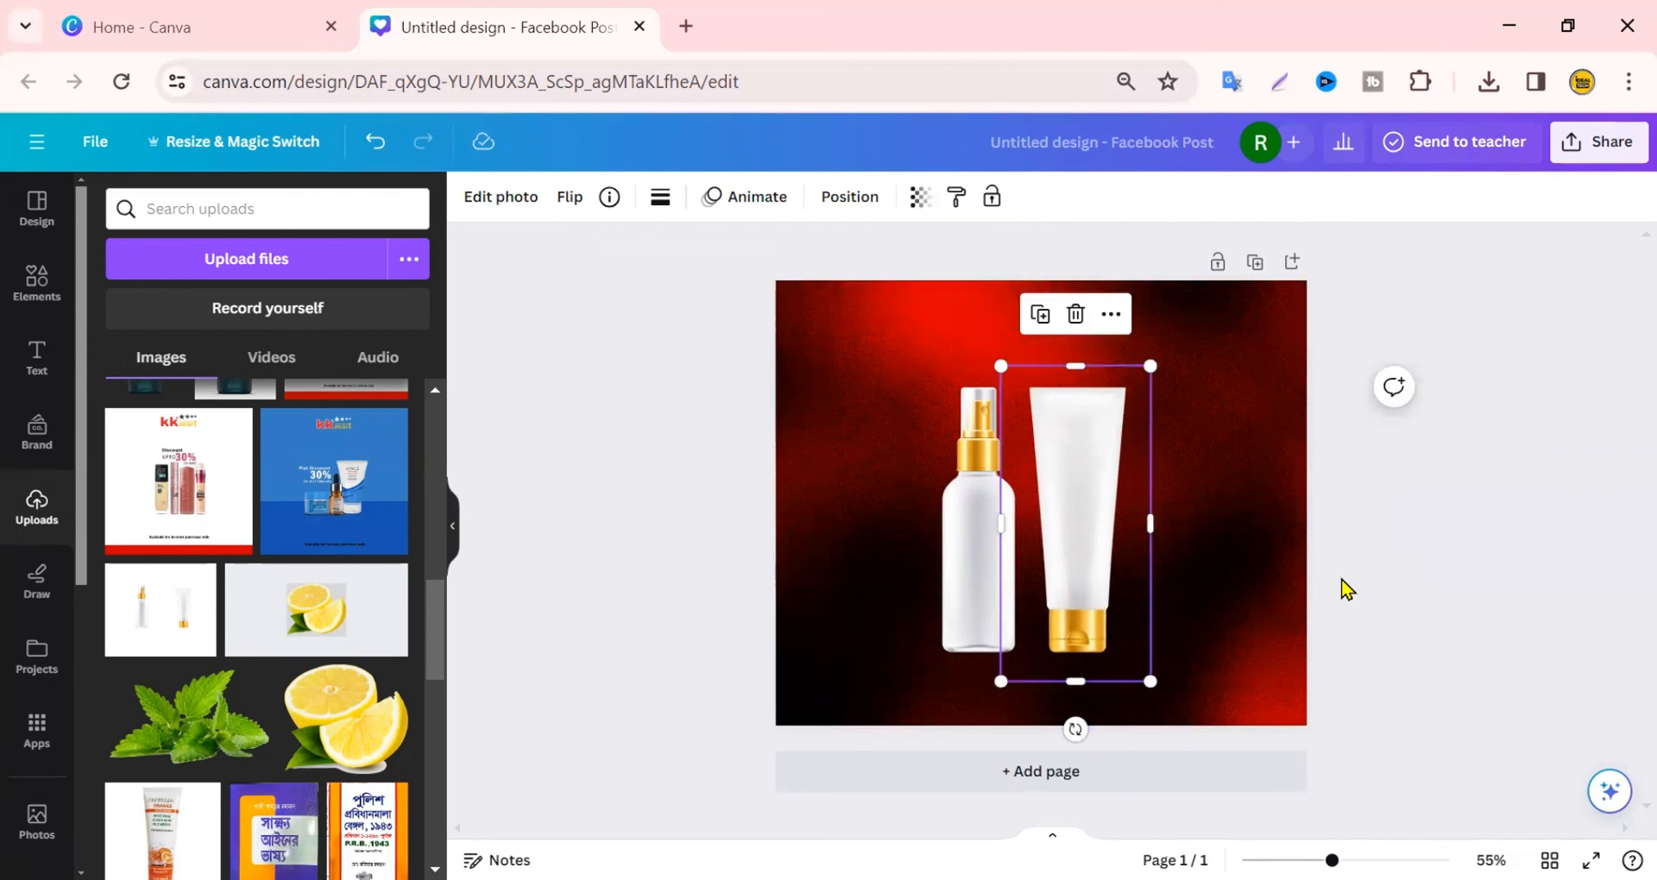
pyautogui.click(1441, 624)
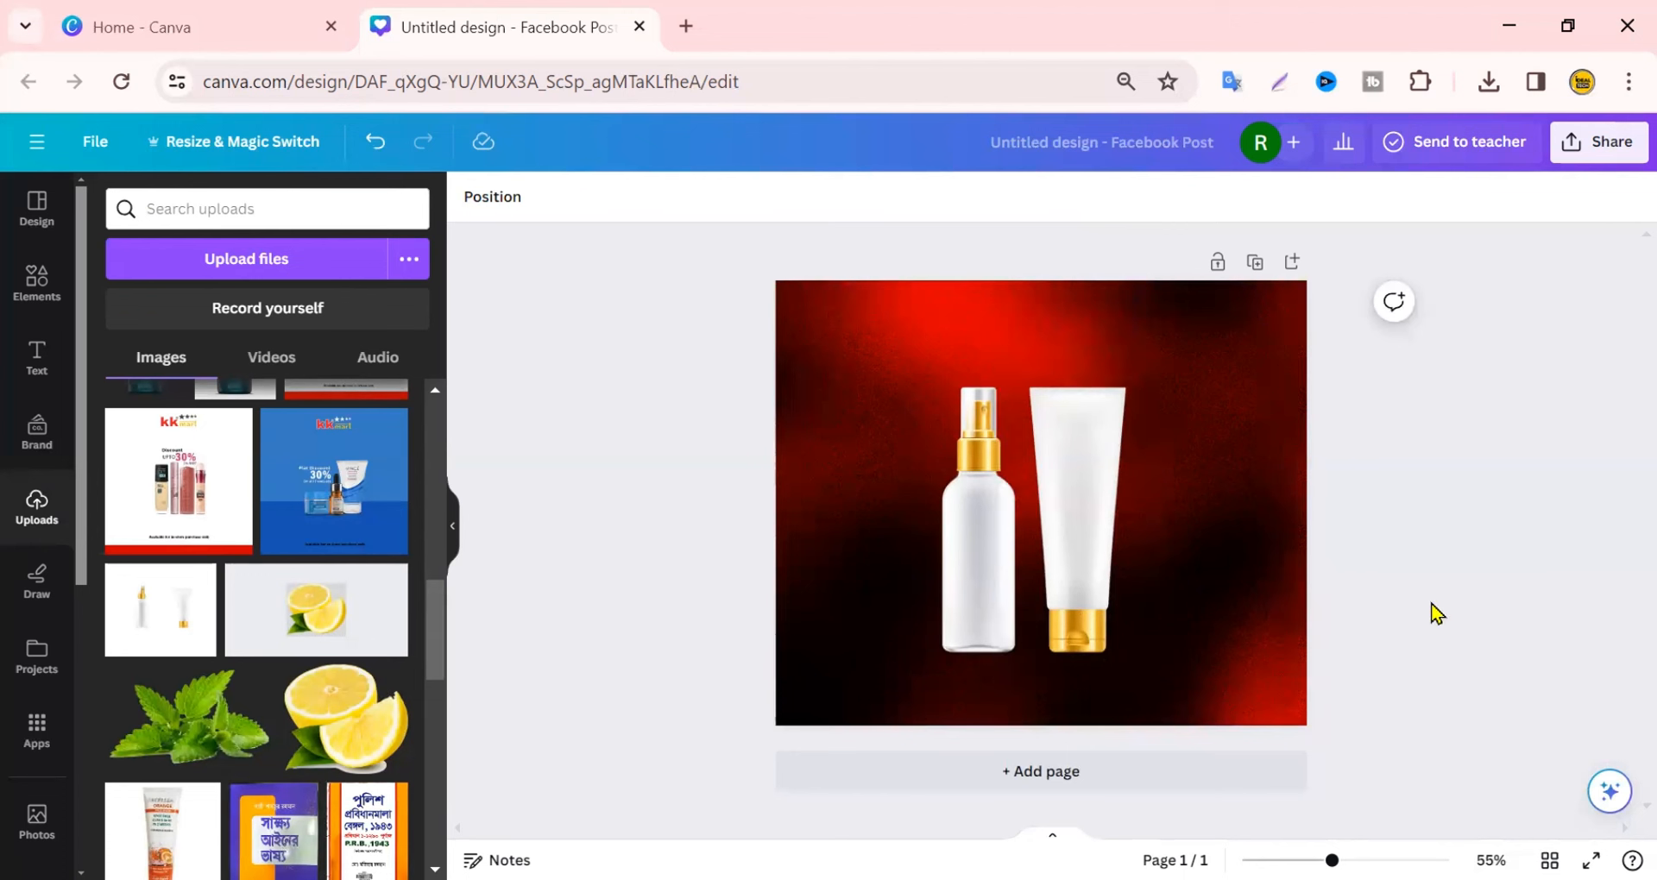
# Duplicate the tube, flip the copy vertically and place it directly beneath the original as a reflection
pyautogui.click(1089, 542)
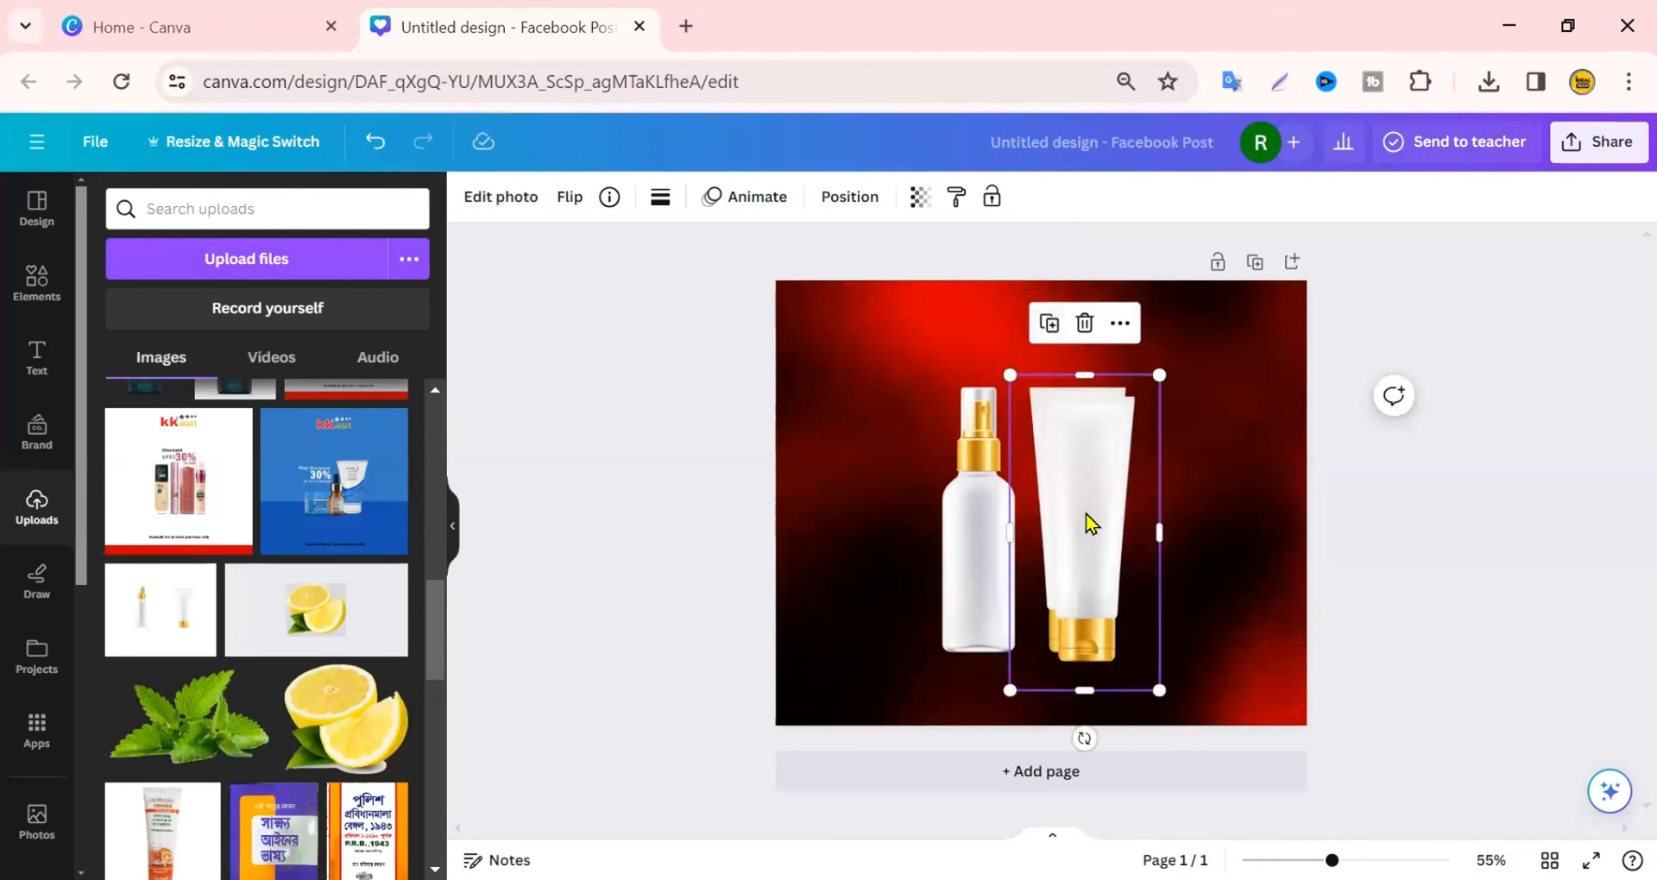
pyautogui.moveTo(1084, 524); pyautogui.dragTo(1085, 533)
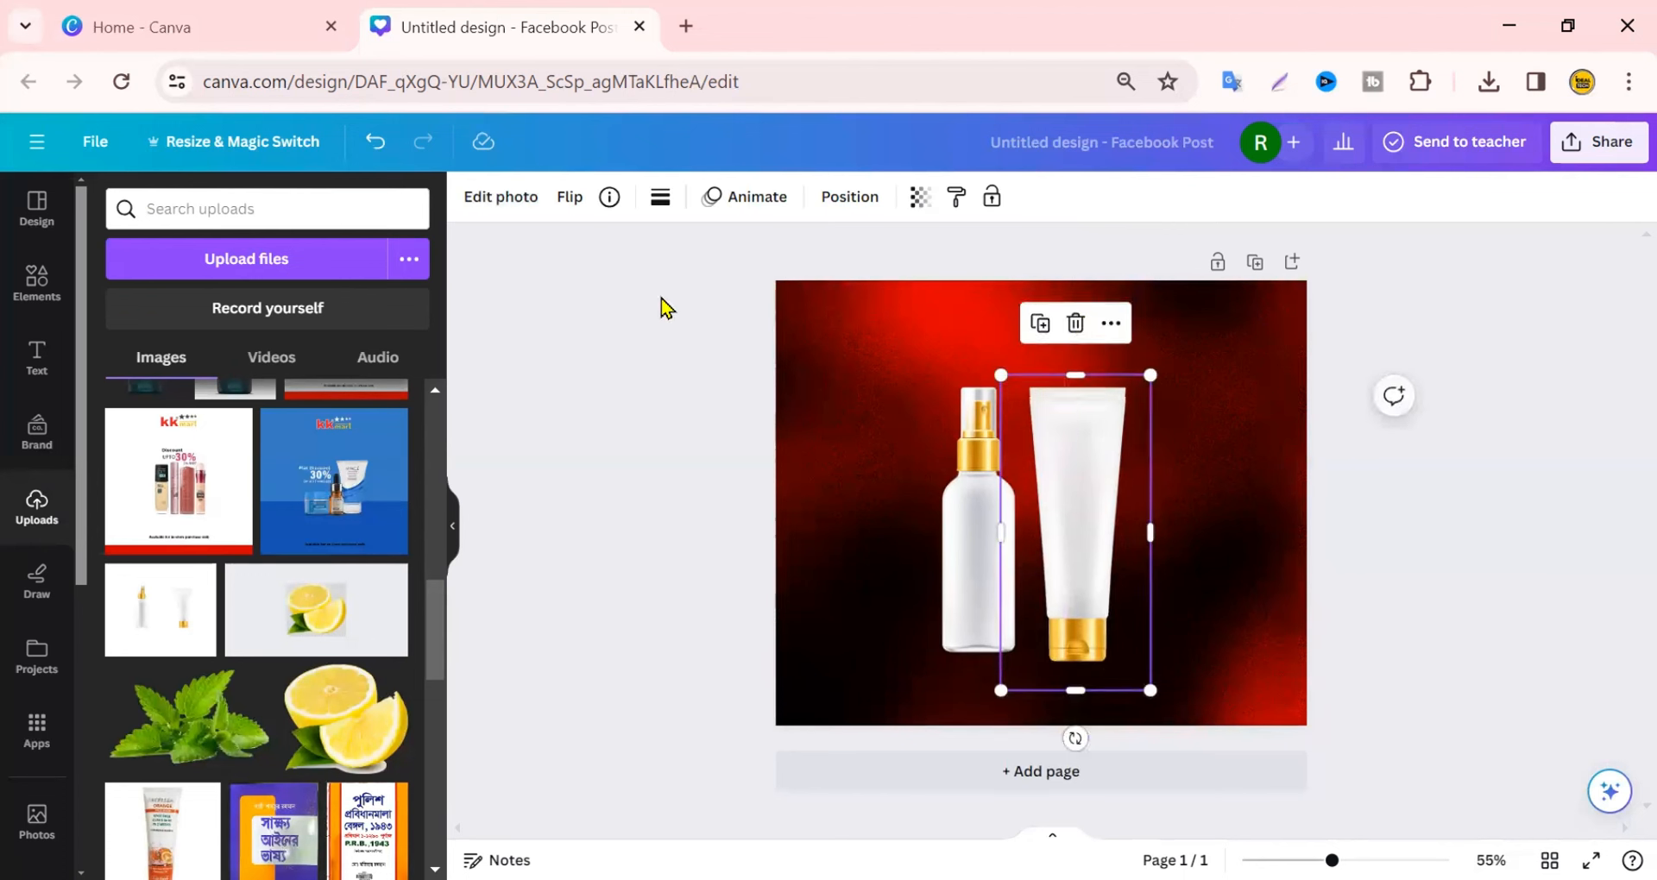
pyautogui.click(567, 210)
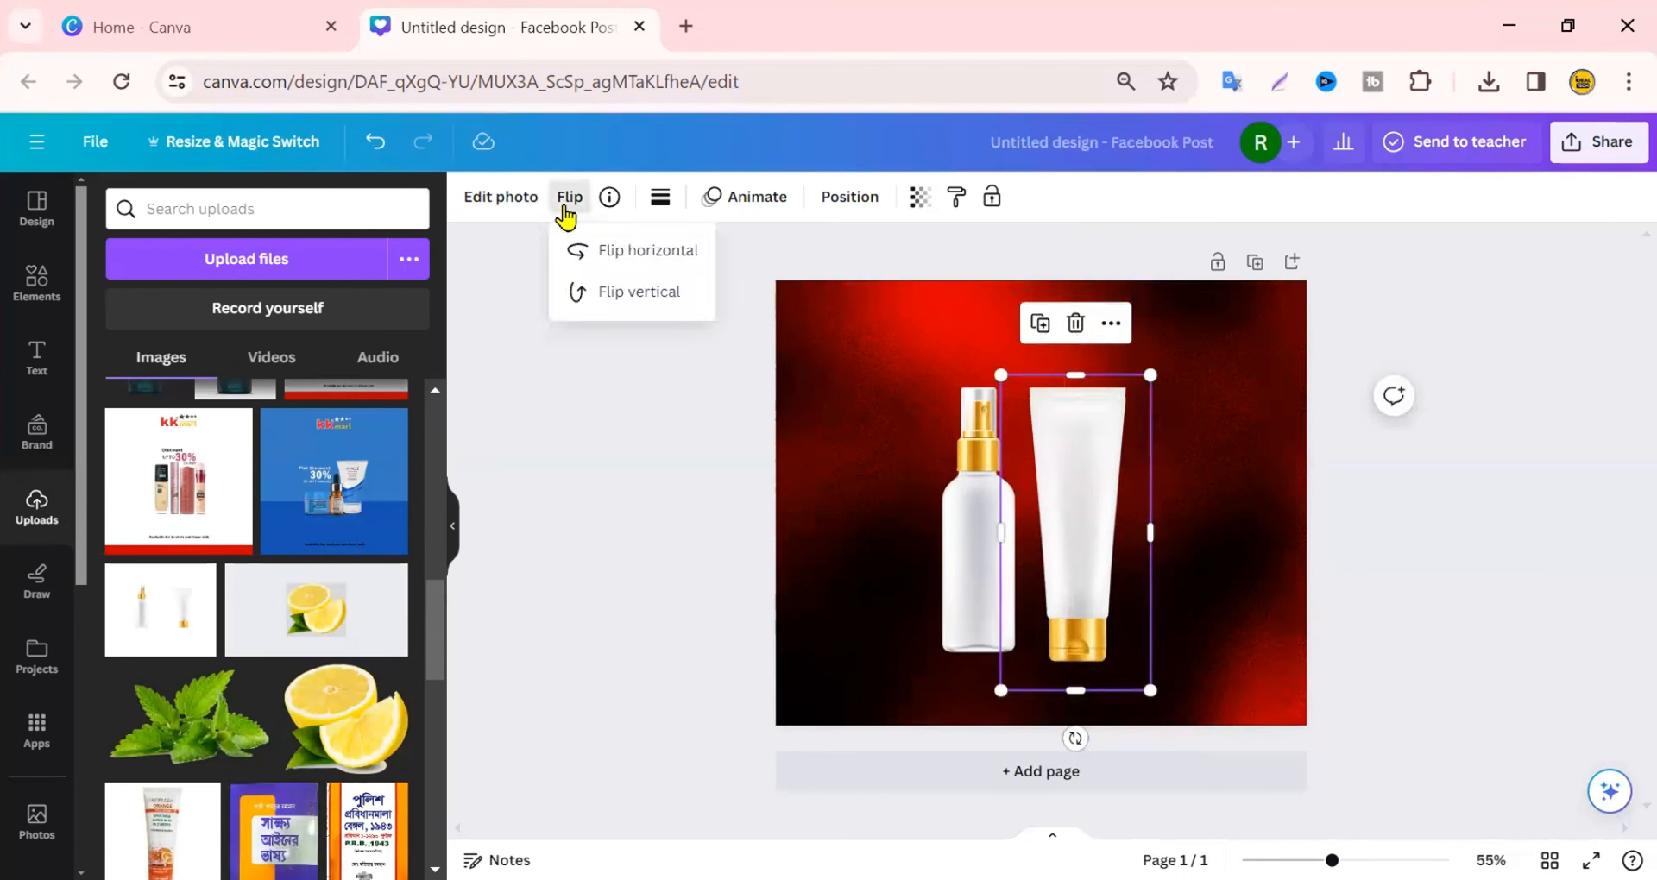
pyautogui.click(618, 293)
pyautogui.moveTo(1074, 457); pyautogui.dragTo(1074, 697)
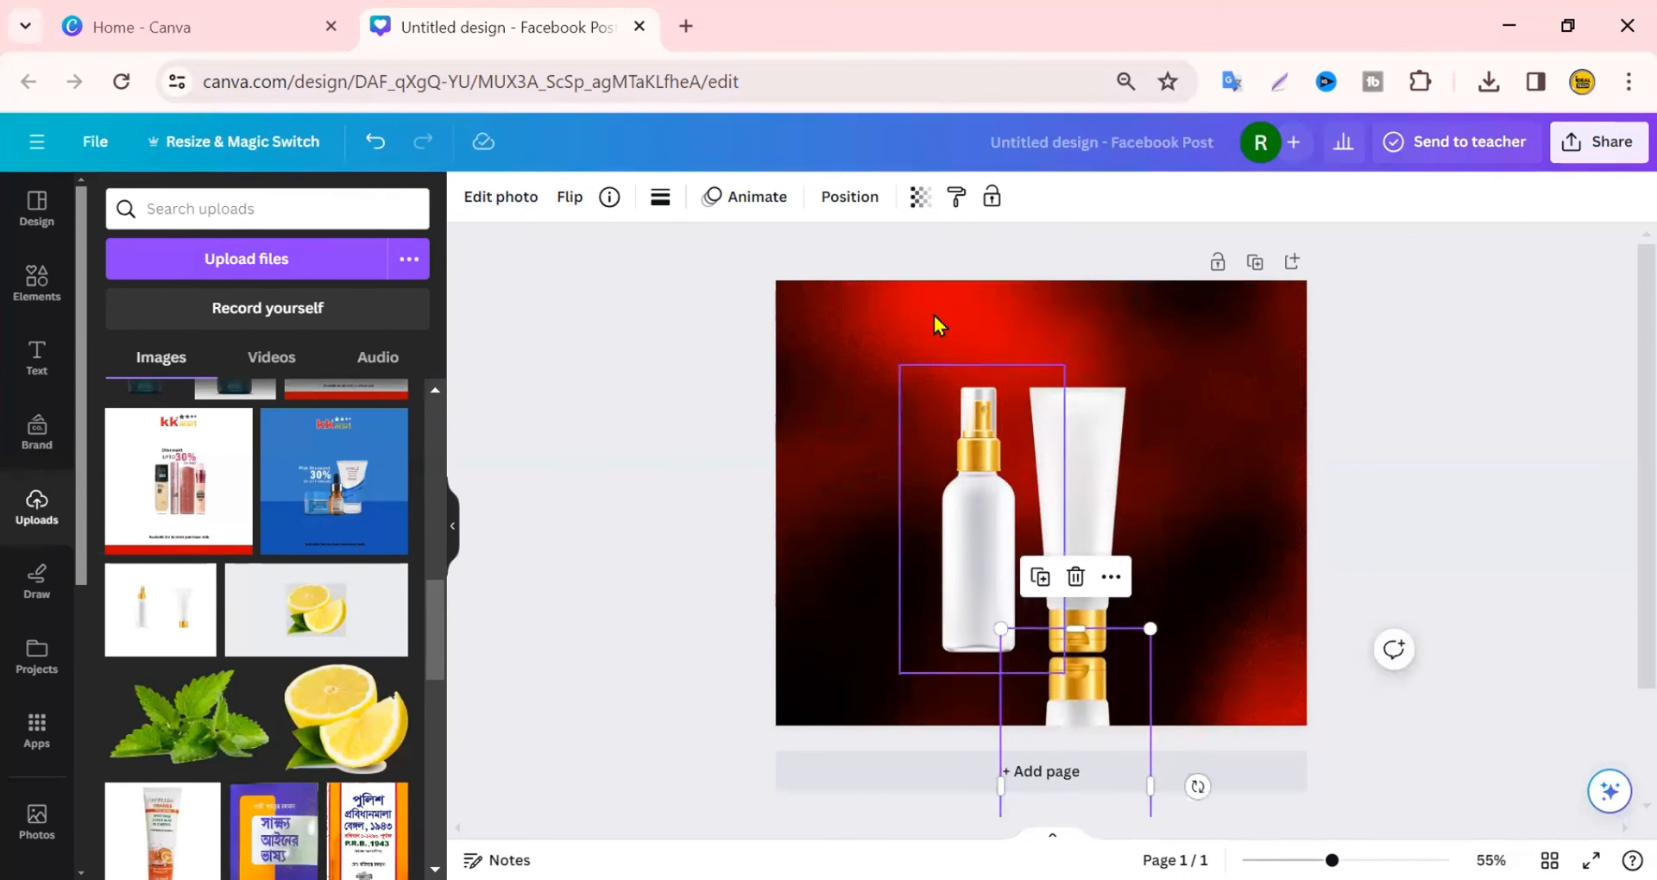
# Set the flipped tube's transparency to 45
pyautogui.click(919, 197)
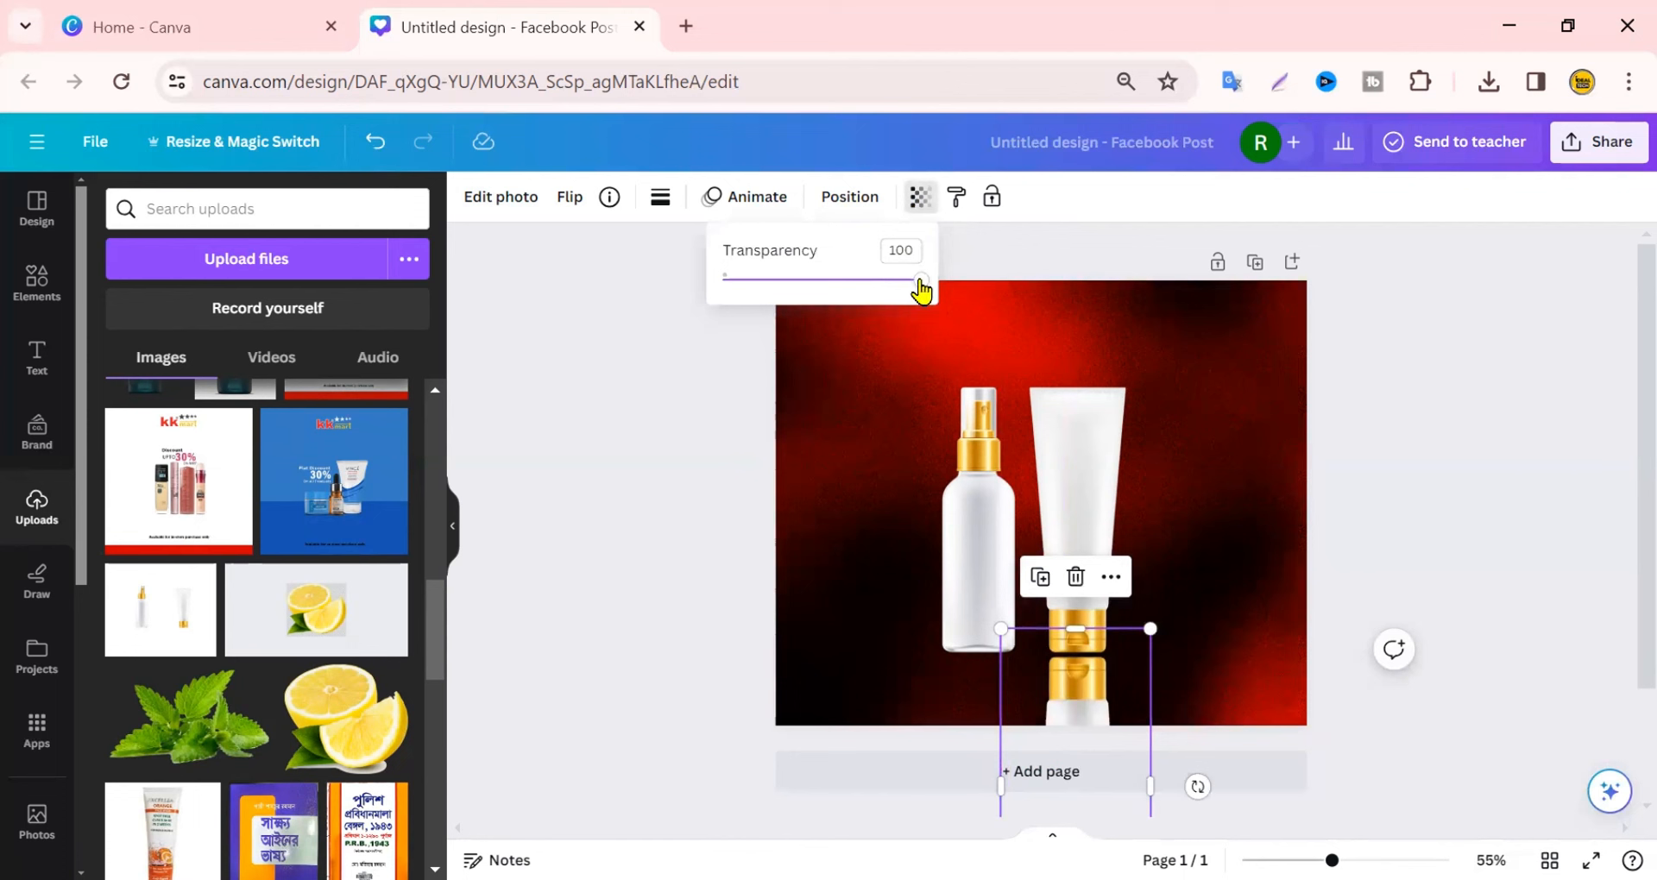
pyautogui.moveTo(920, 284); pyautogui.dragTo(809, 302)
pyautogui.moveTo(814, 304); pyautogui.dragTo(816, 305)
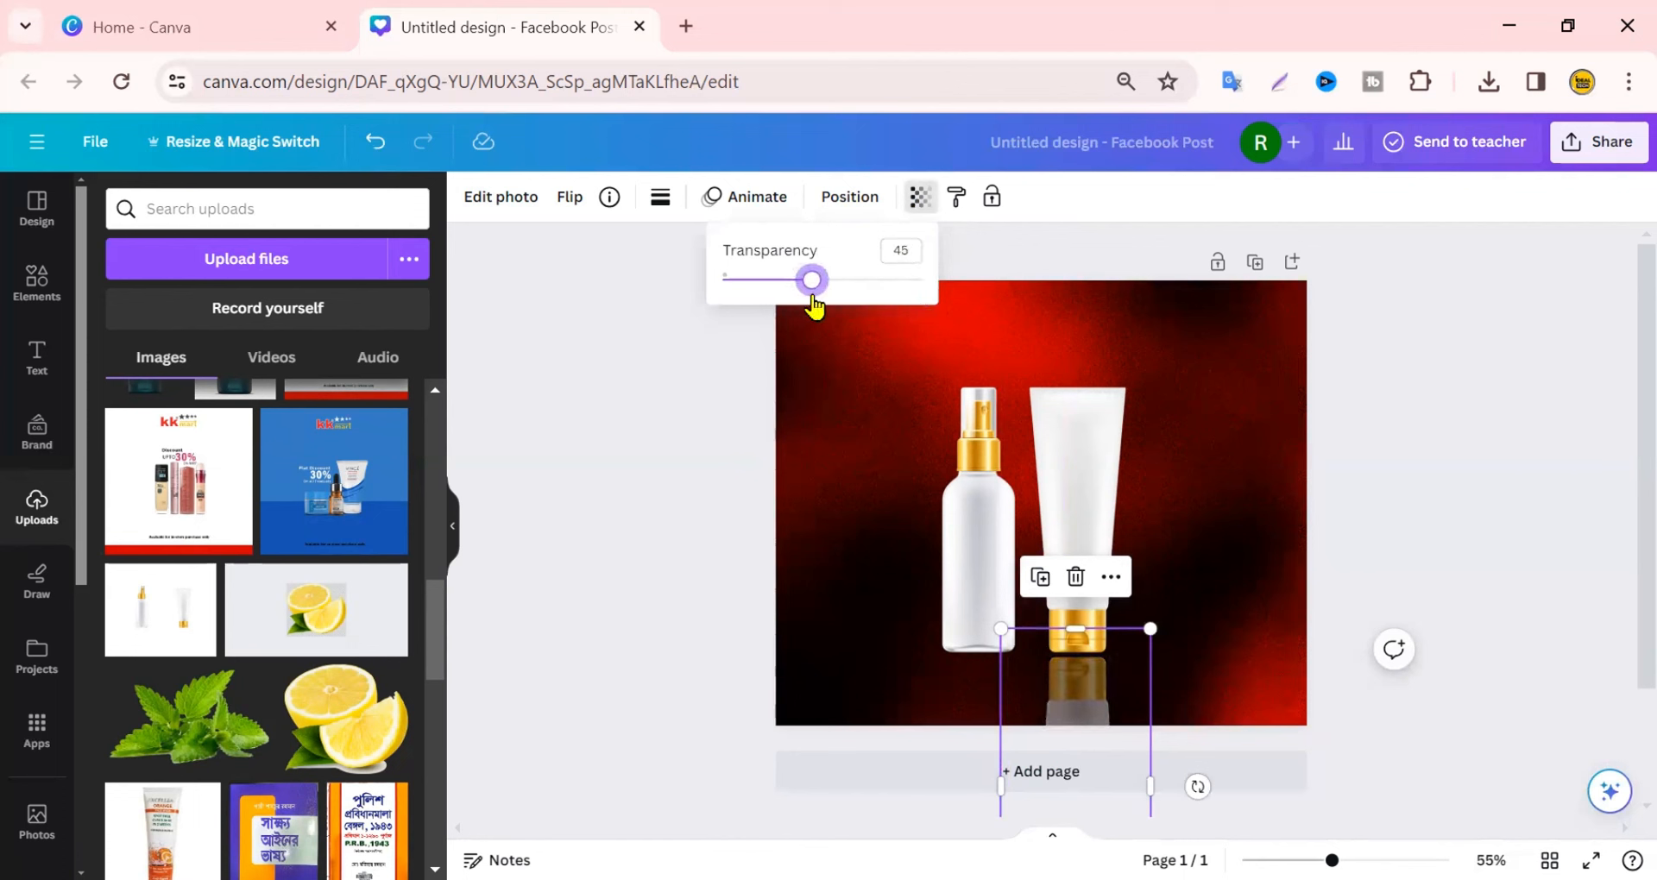
# Duplicate the spray bottle, flip the copy vertically and align it directly beneath the original
pyautogui.click(950, 571)
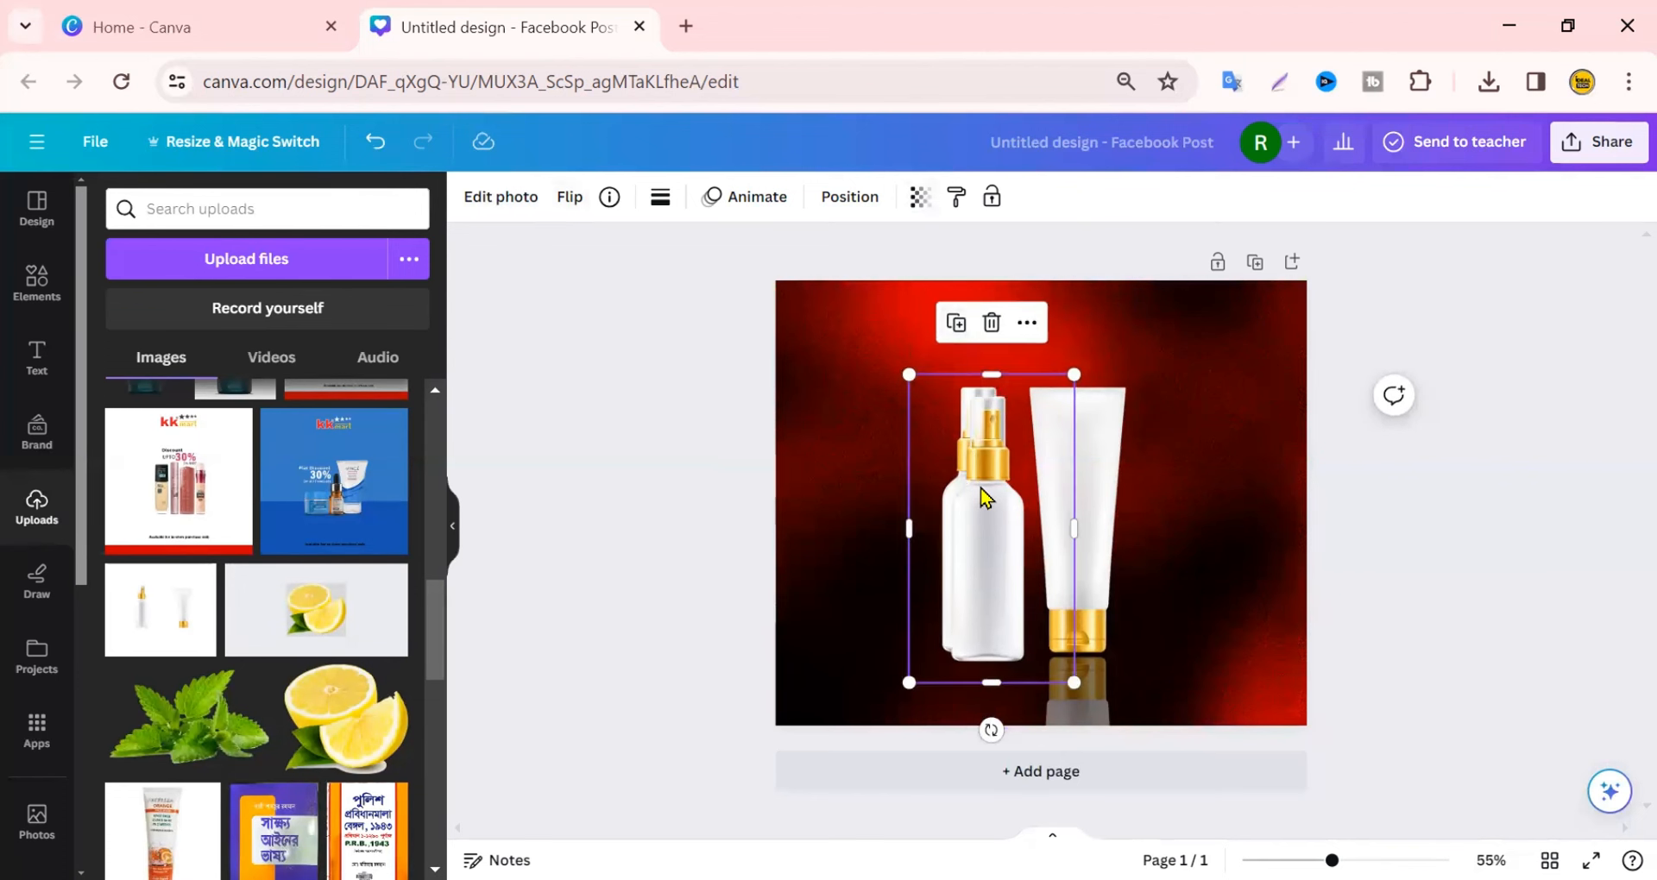
pyautogui.click(568, 199)
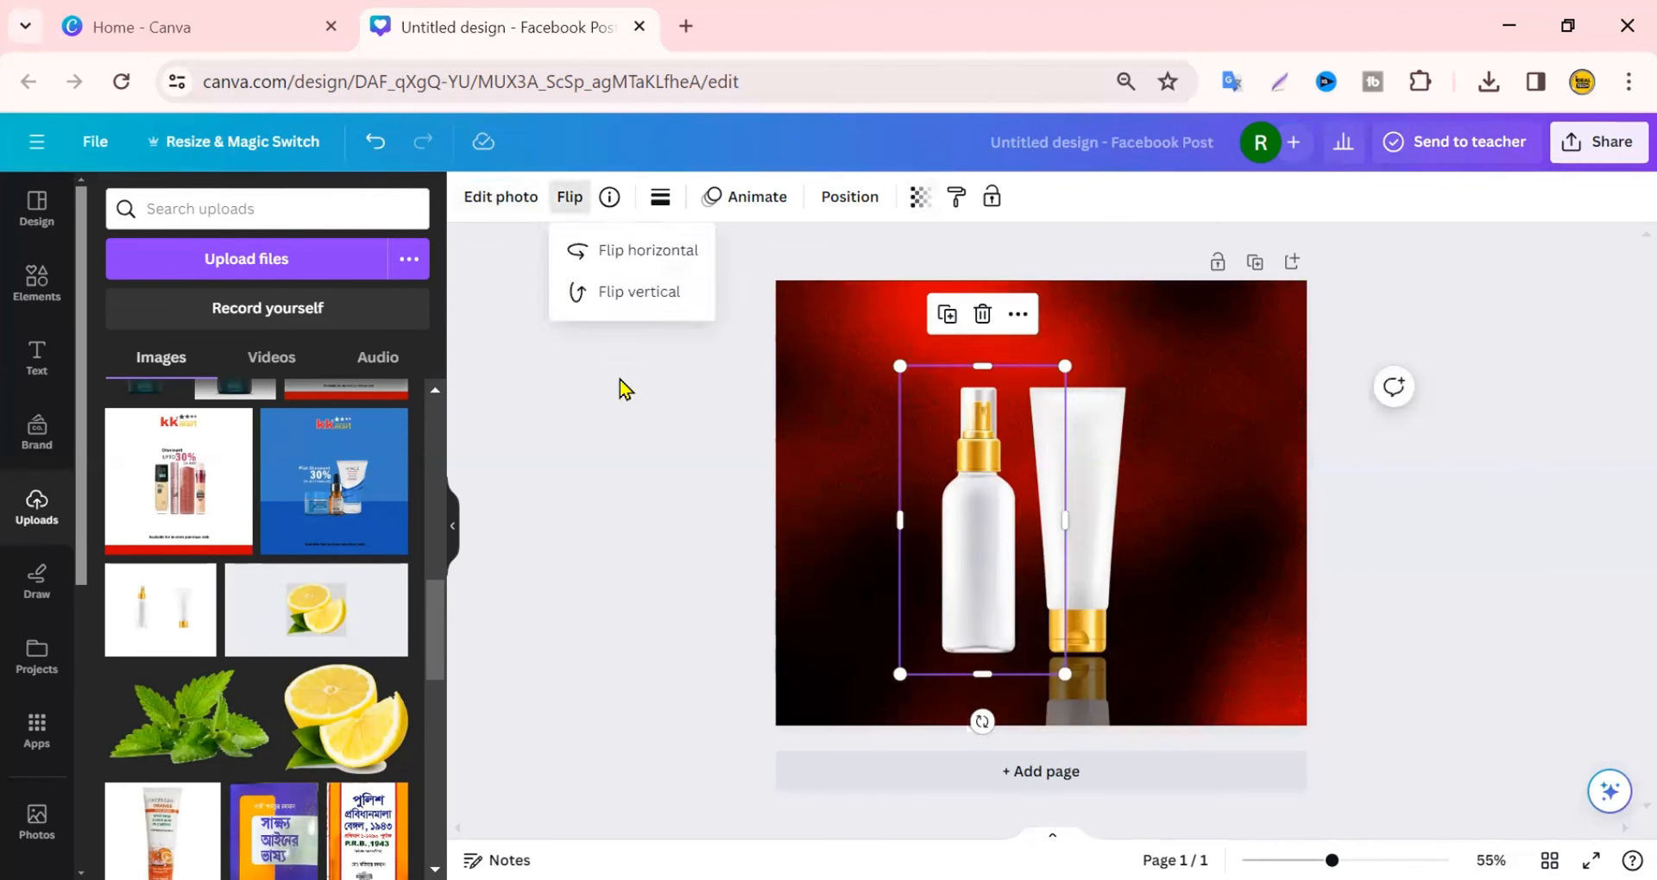
pyautogui.click(625, 294)
pyautogui.moveTo(954, 481)
pyautogui.mouseDown()
pyautogui.moveTo(969, 733)
pyautogui.moveTo(967, 716)
pyautogui.mouseUp()
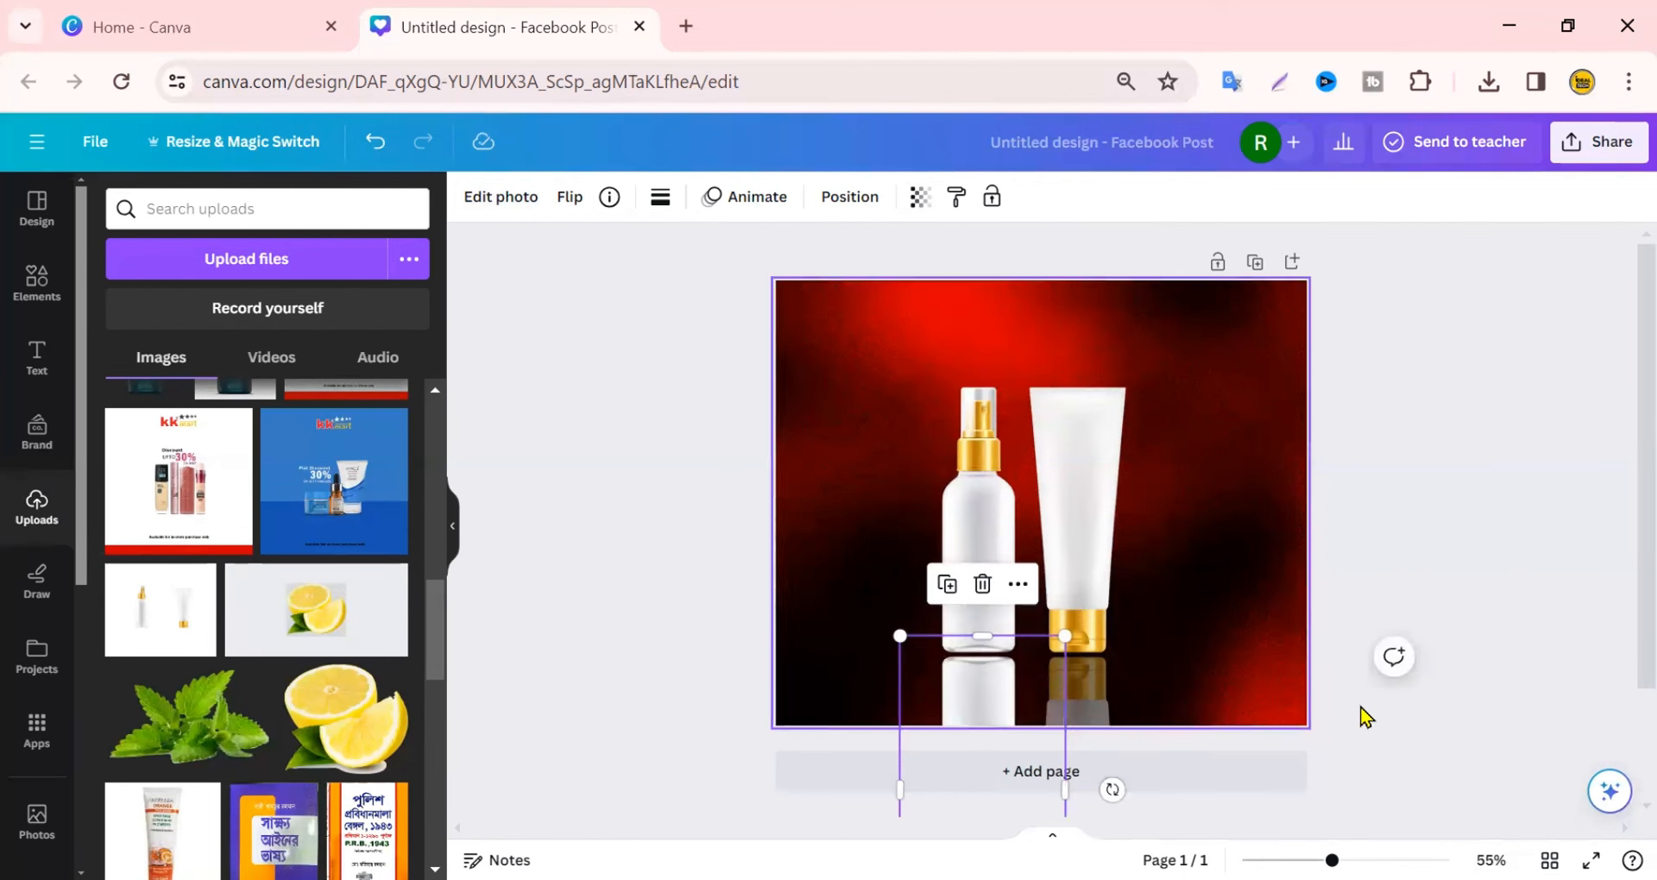
# Lower the flipped spray bottle's transparency value to match the tube's faded reflection
pyautogui.click(920, 197)
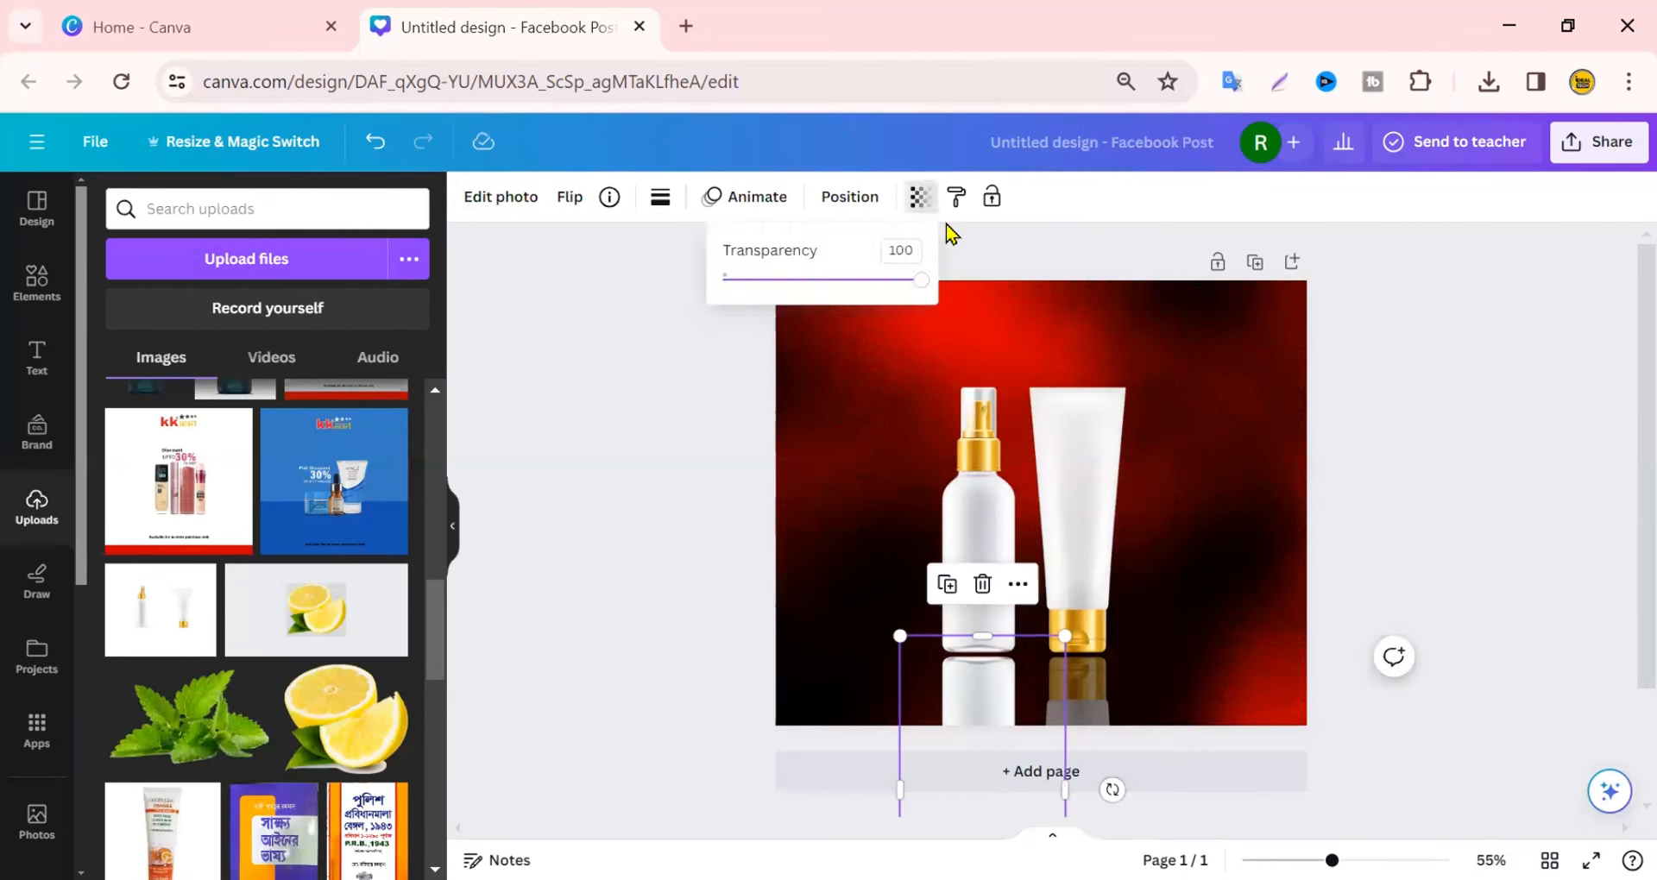
pyautogui.moveTo(917, 287); pyautogui.dragTo(812, 301)
pyautogui.click(657, 481)
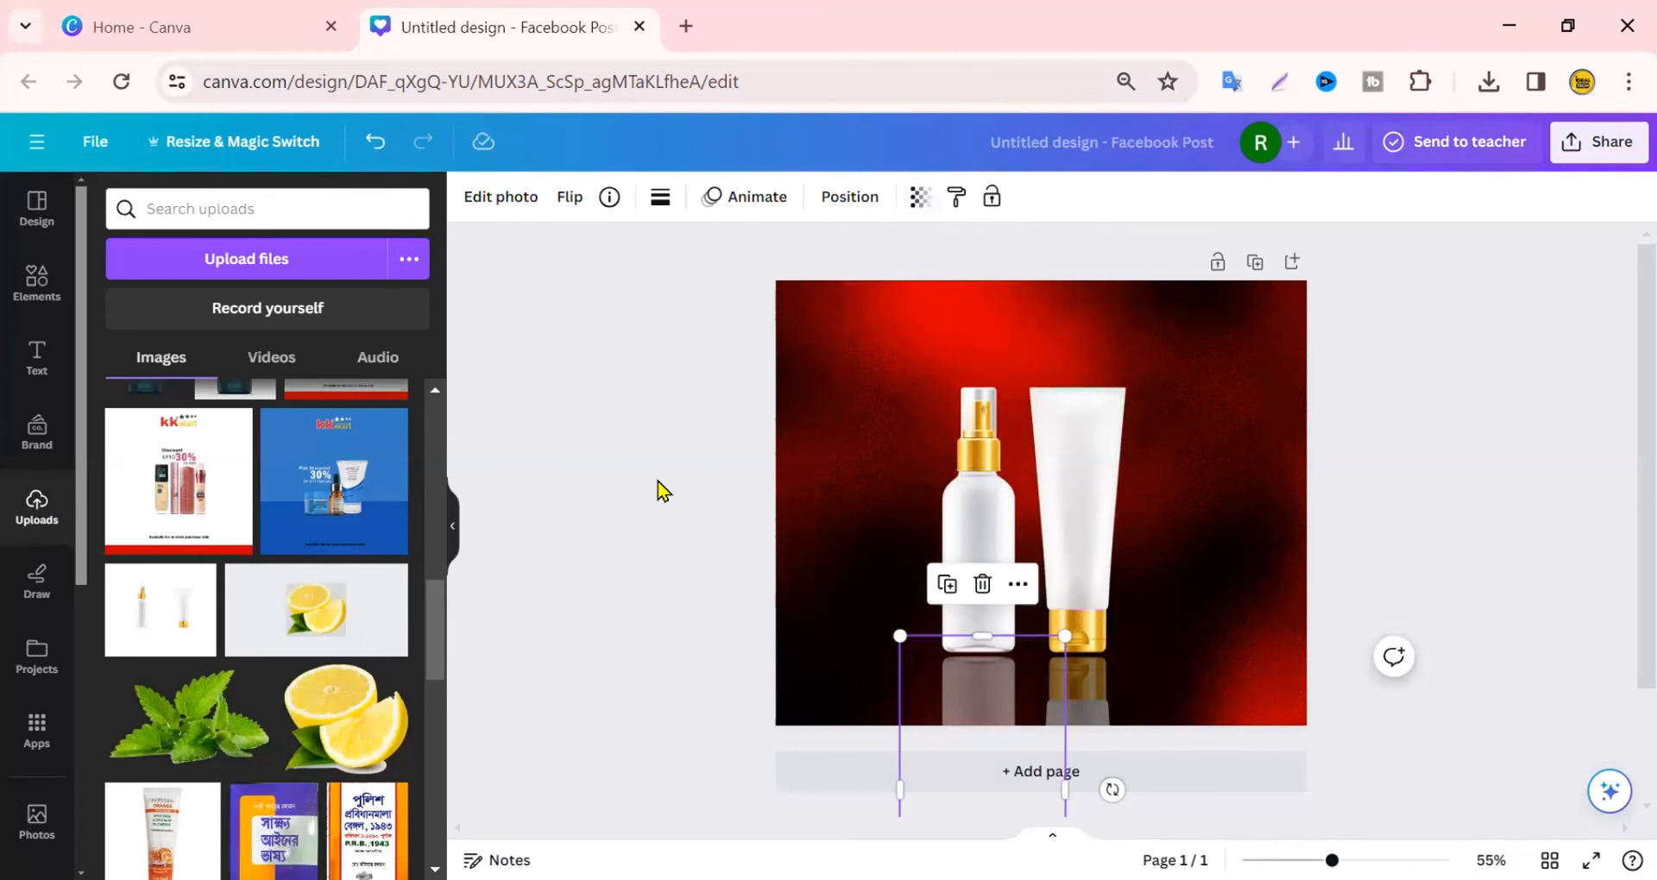
pyautogui.click(657, 482)
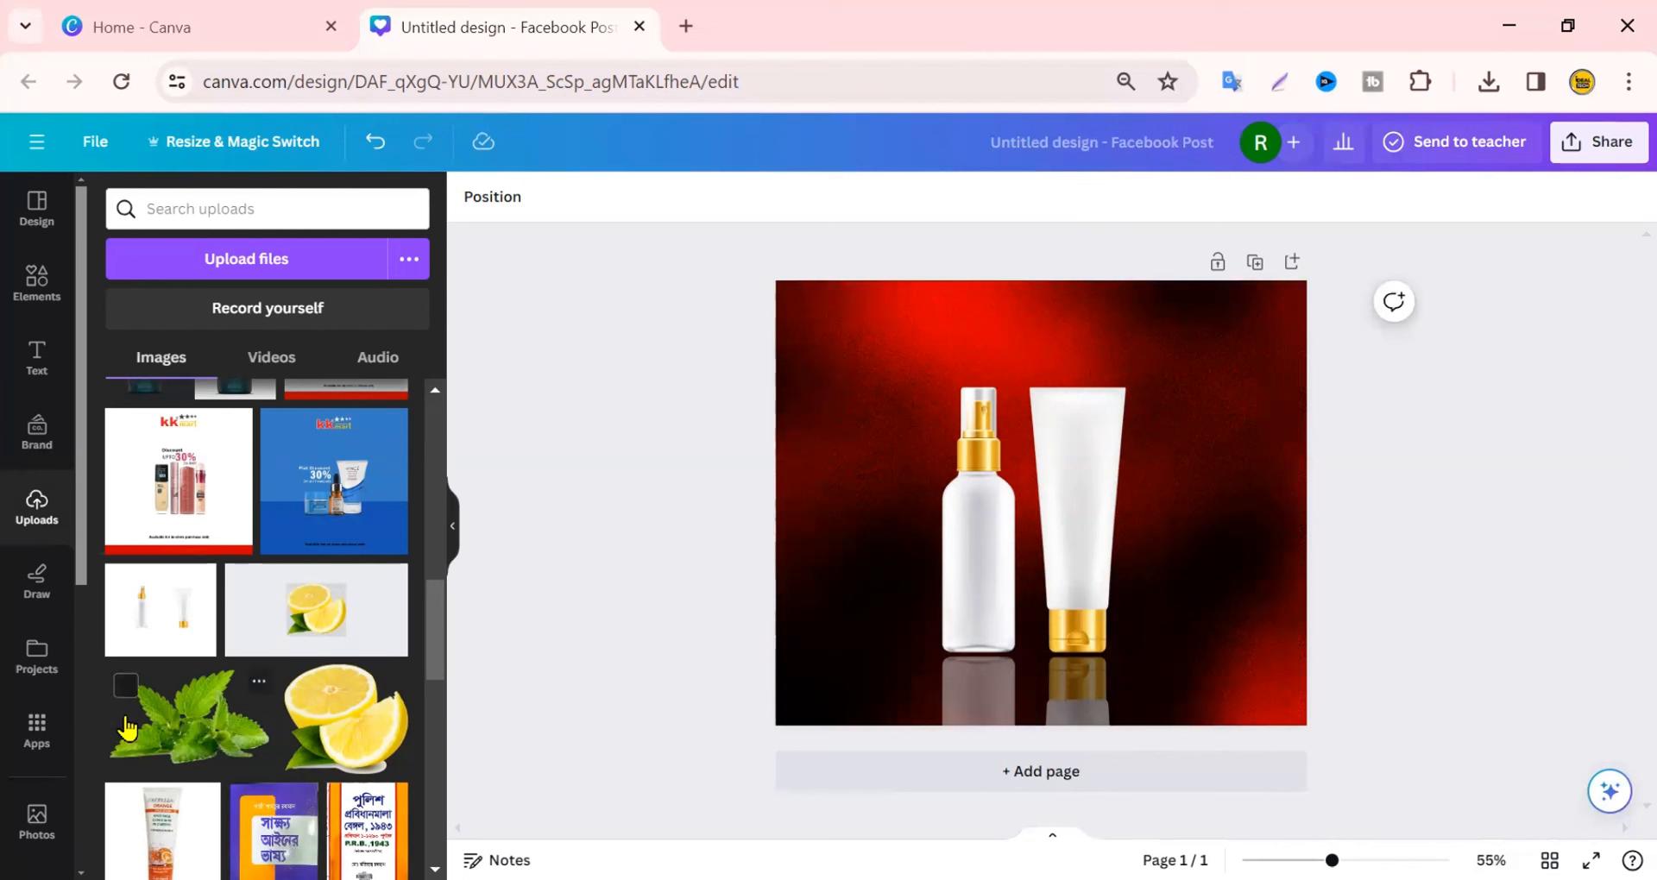
# Add the uploaded mint leaves image and place it, scaled down, at the tube's lower right
pyautogui.click(145, 740)
pyautogui.moveTo(850, 381); pyautogui.dragTo(1108, 529)
pyautogui.moveTo(1176, 595); pyautogui.dragTo(1144, 632)
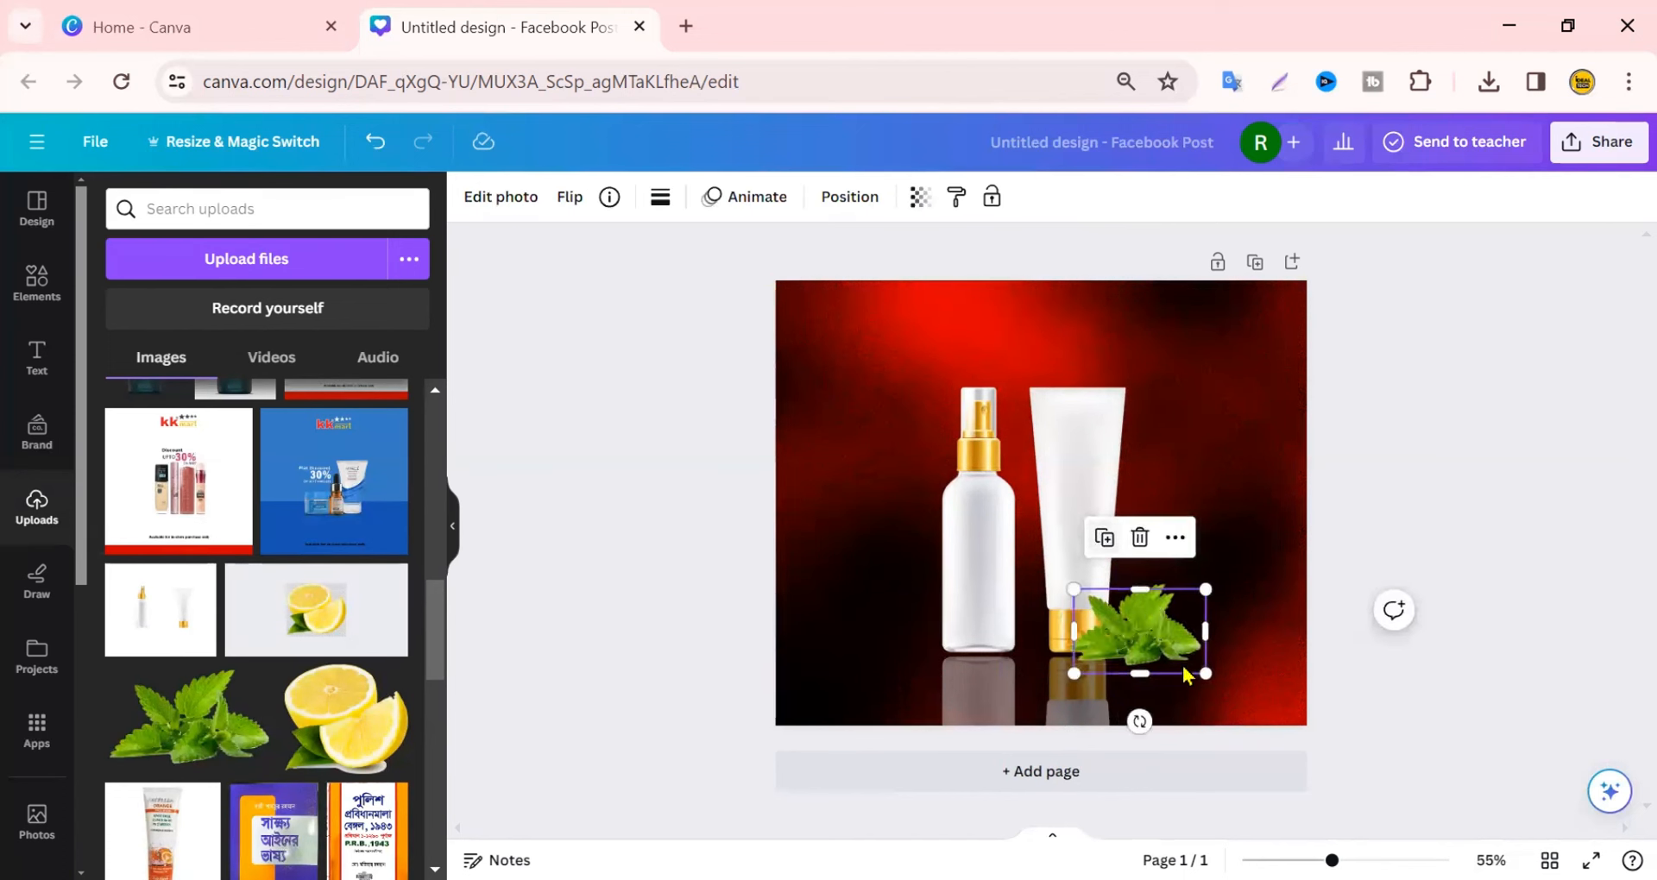
# Duplicate the mint leaves, flip the copy vertically and fit it, slightly reduced, beneath the original
pyautogui.click(1095, 530)
pyautogui.click(570, 204)
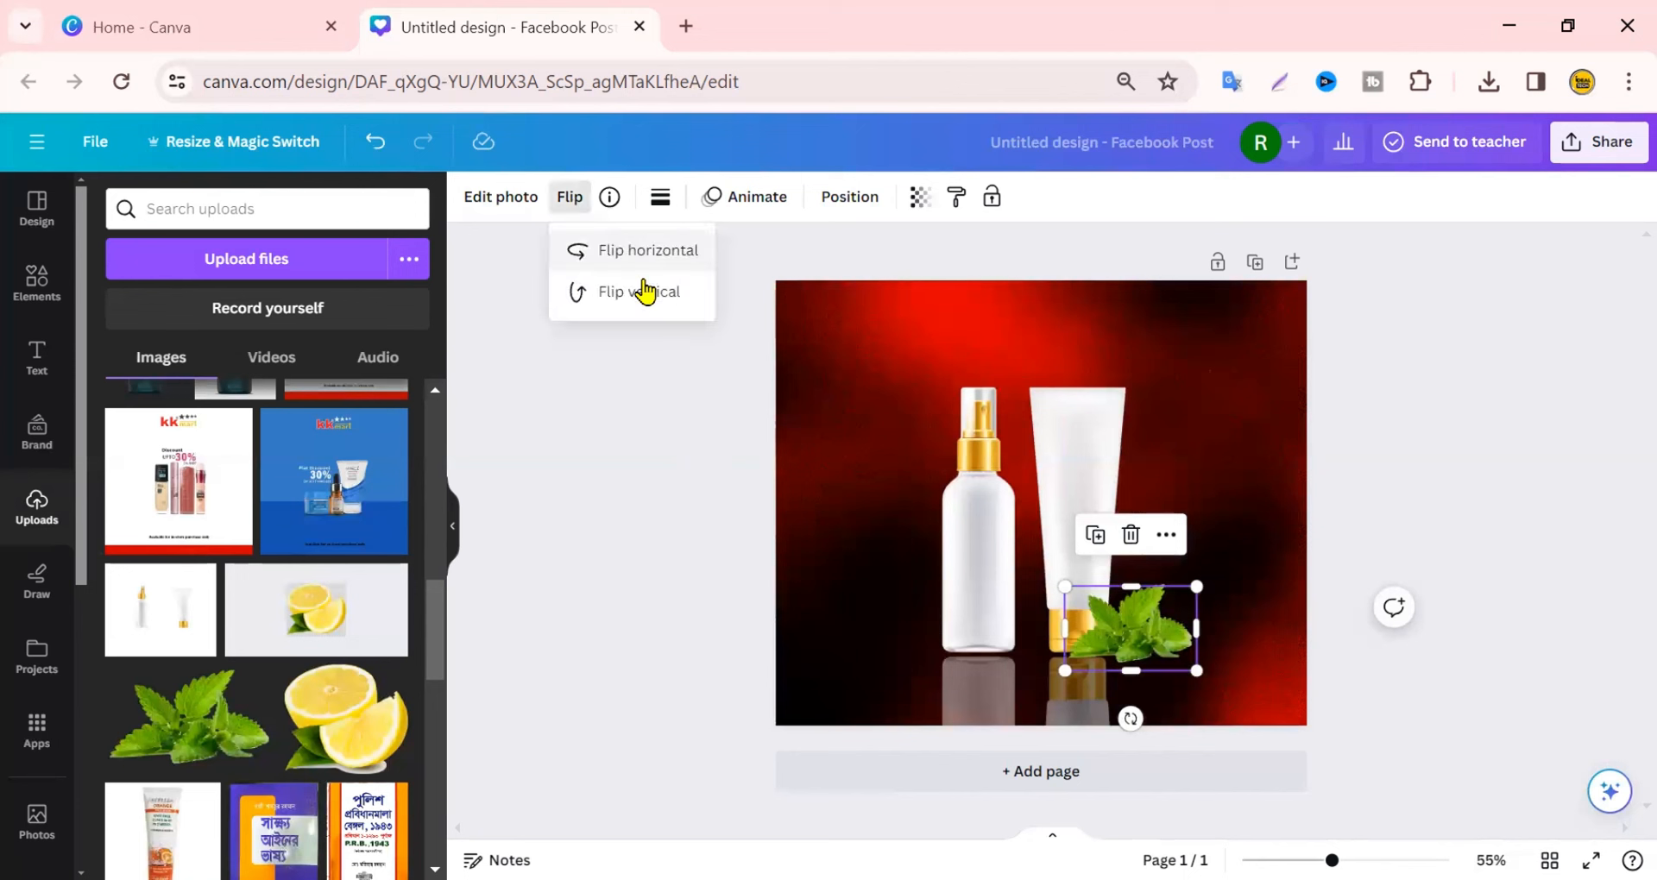
pyautogui.click(634, 293)
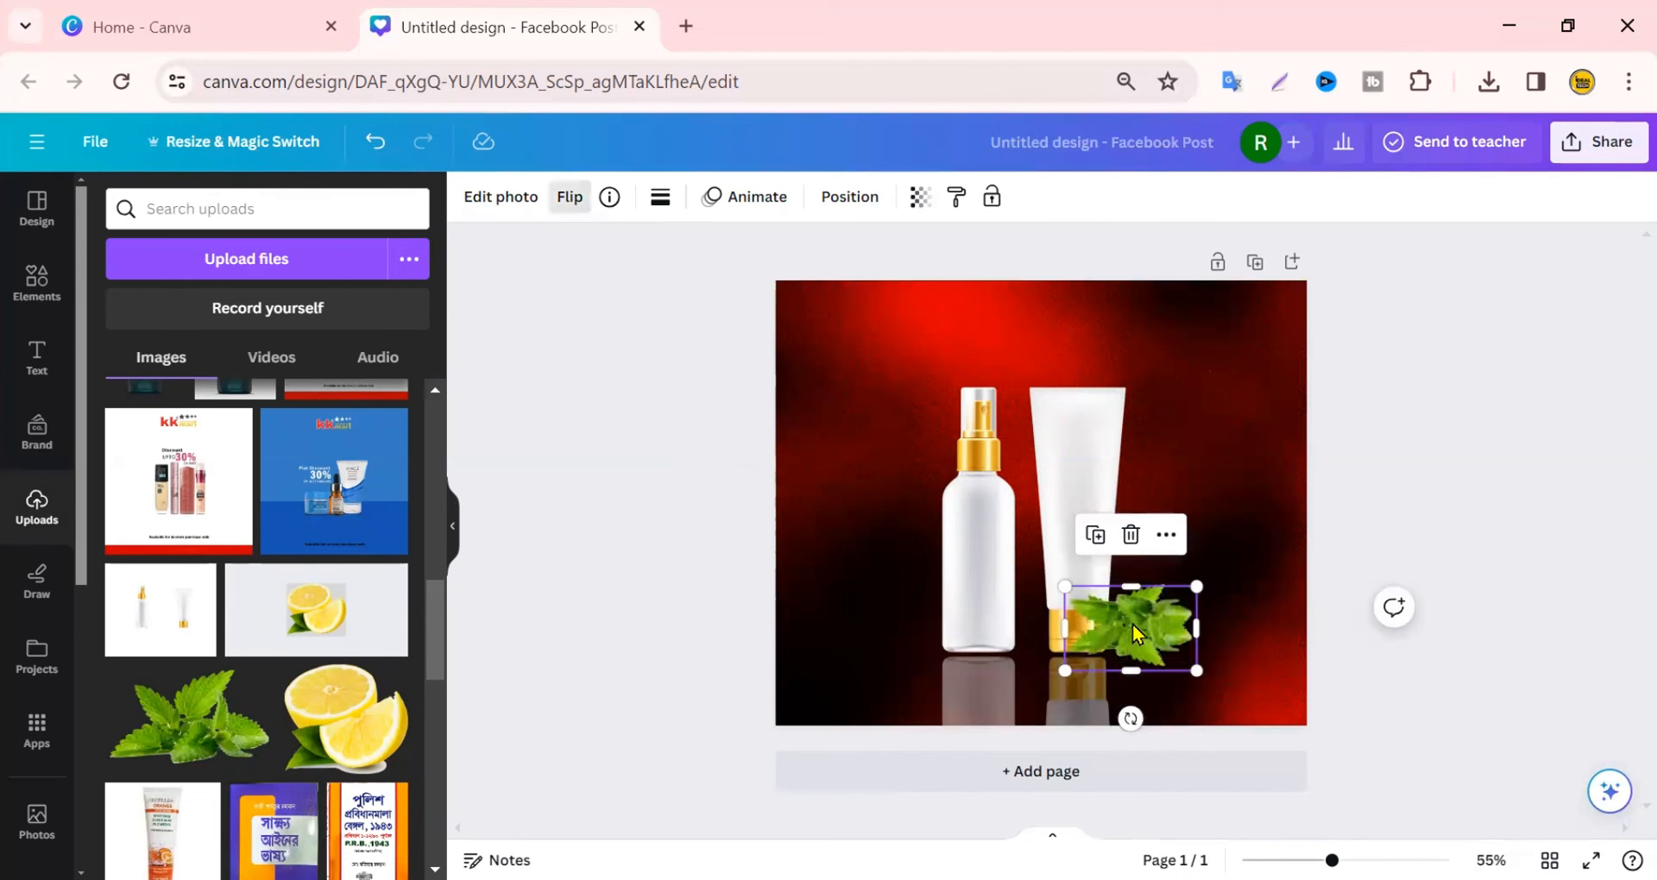
pyautogui.moveTo(1134, 636); pyautogui.dragTo(1144, 682)
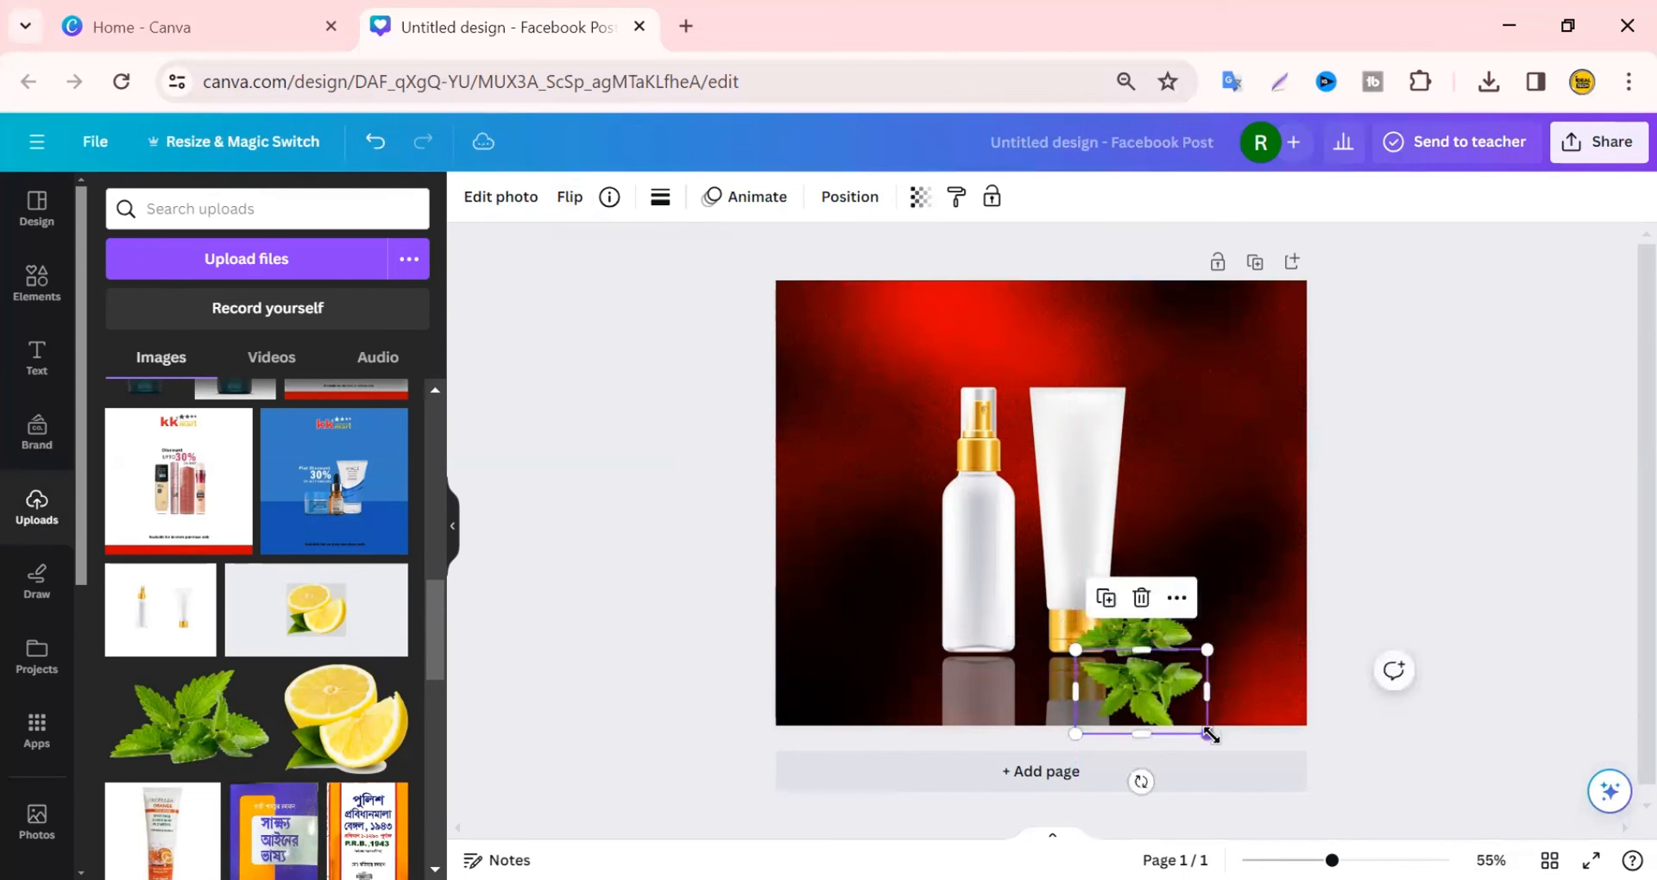
pyautogui.moveTo(1207, 726); pyautogui.dragTo(1139, 686)
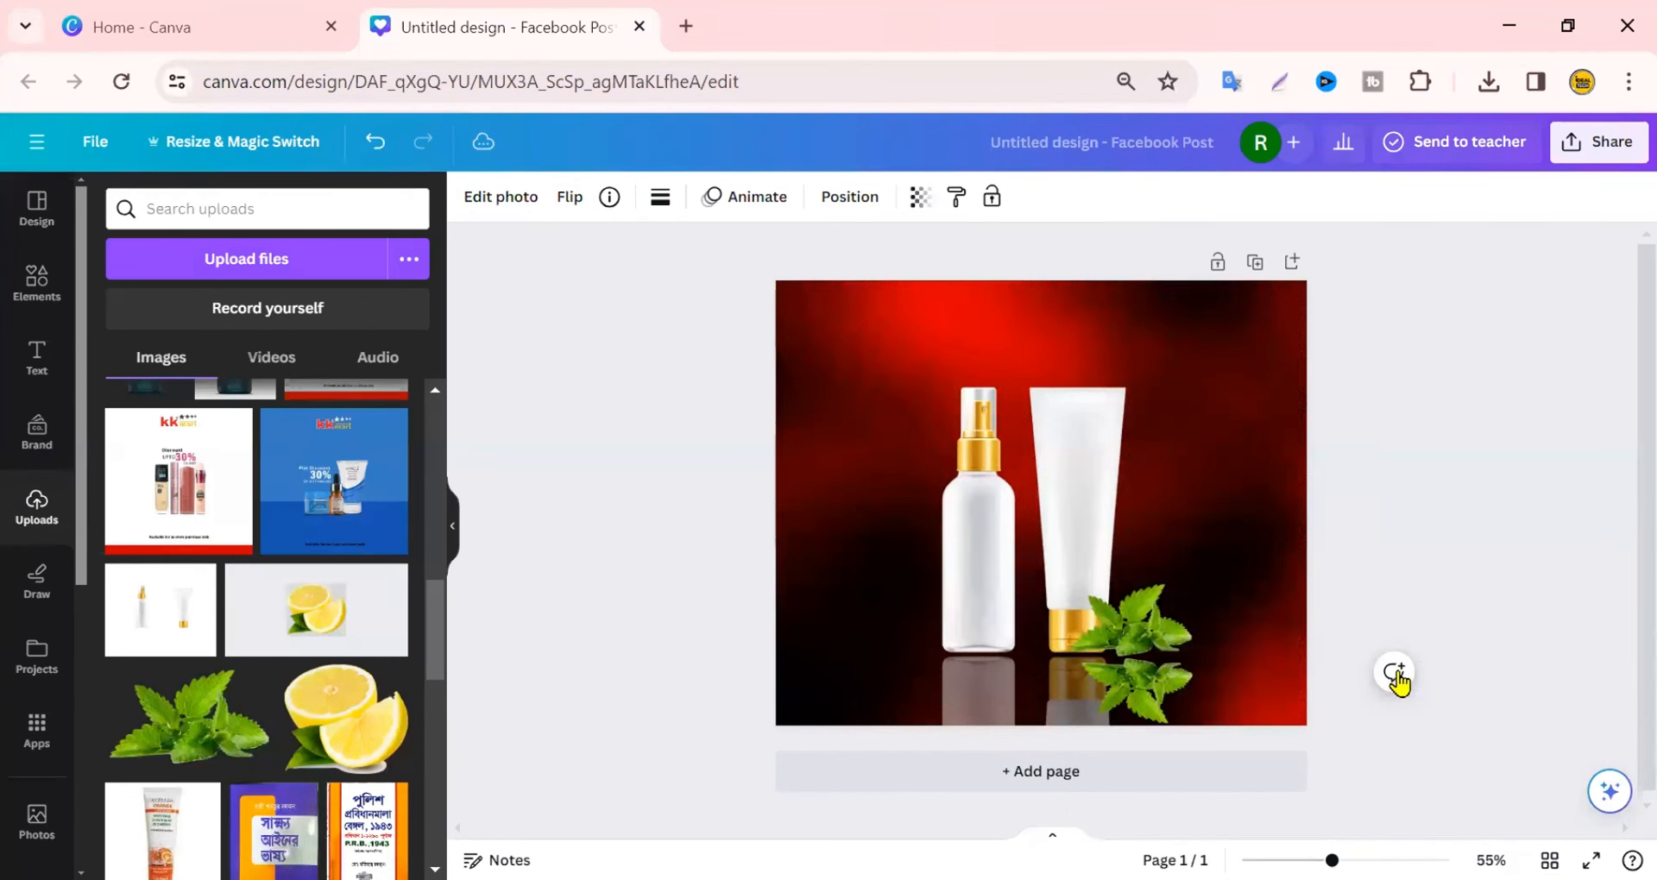
# Set the flipped mint leaves' transparency to 46 to make a faded reflection
pyautogui.click(1188, 705)
pyautogui.click(920, 198)
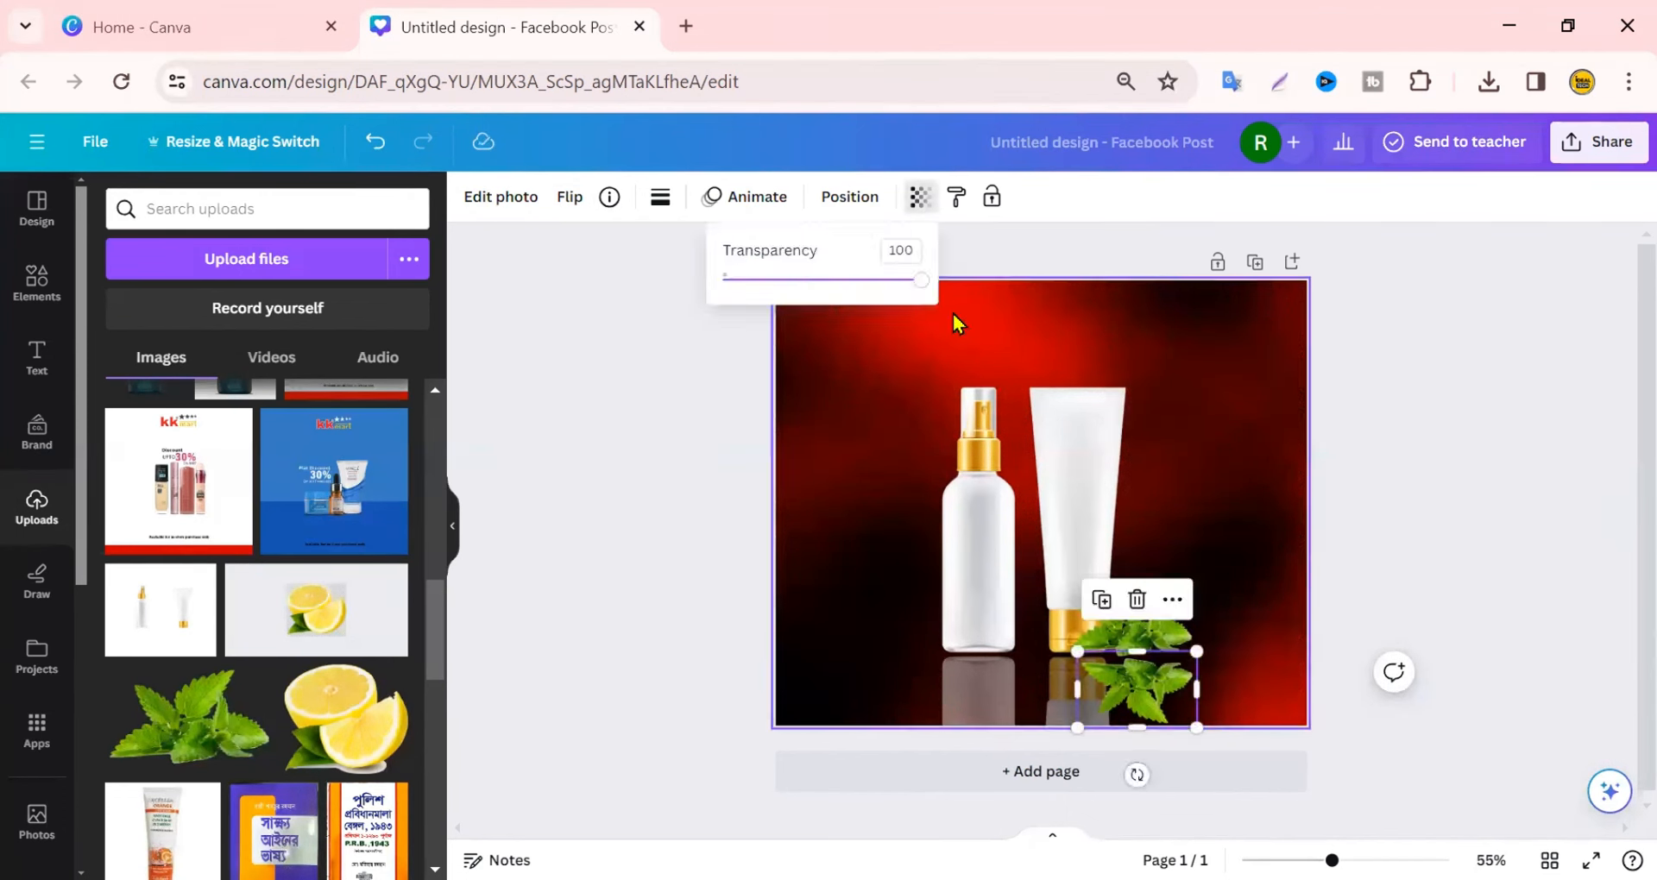
pyautogui.moveTo(853, 295); pyautogui.dragTo(814, 318)
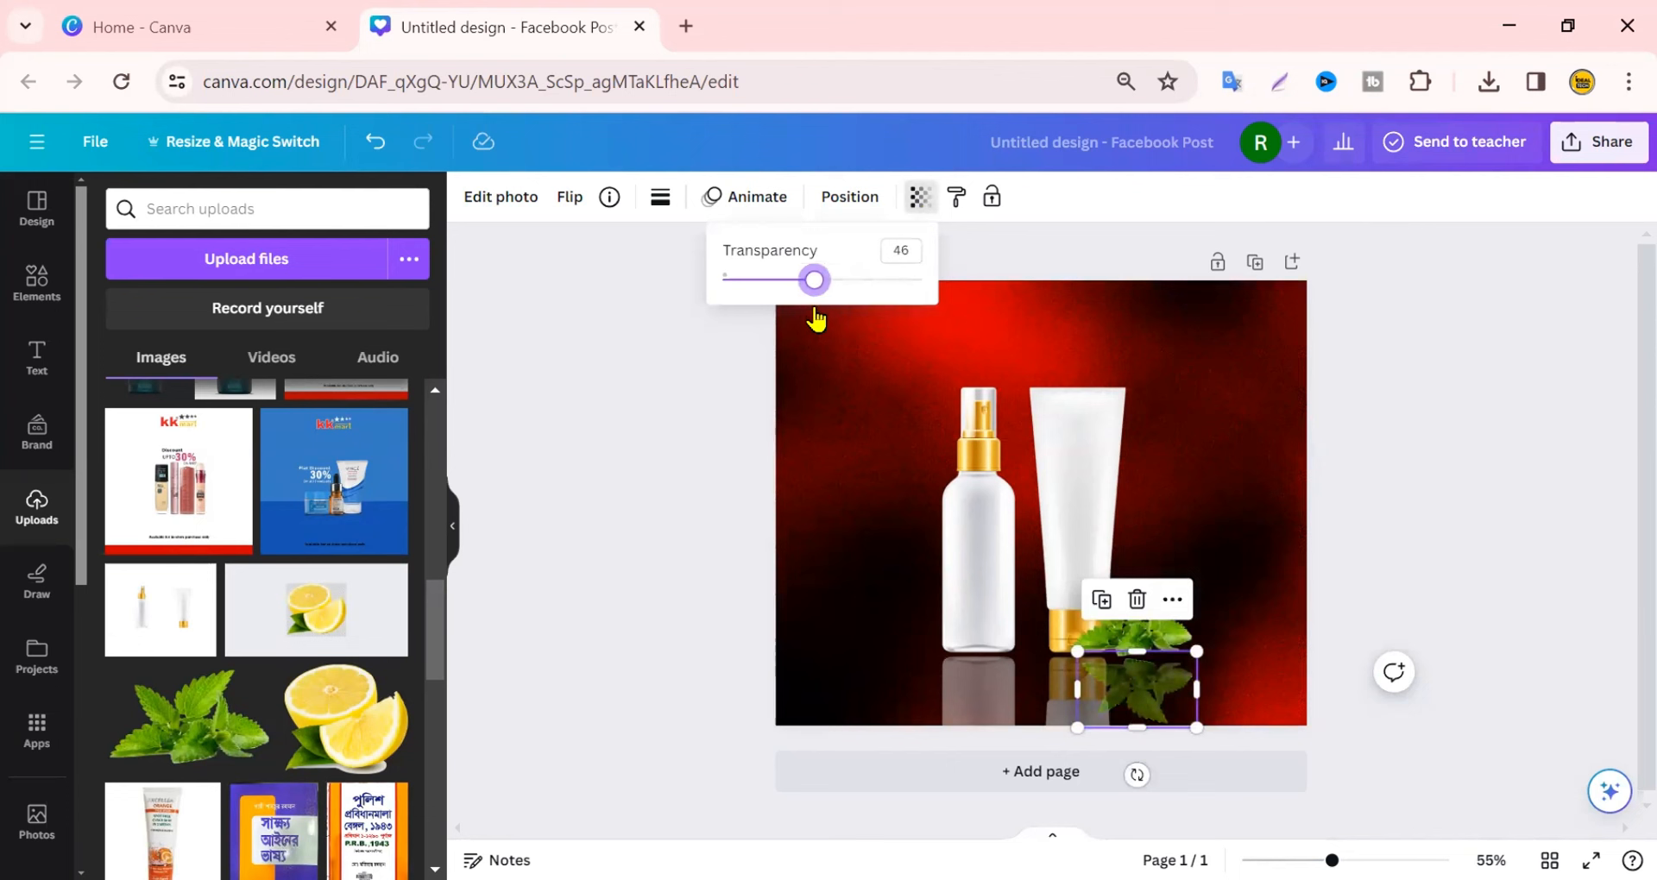
pyautogui.click(691, 468)
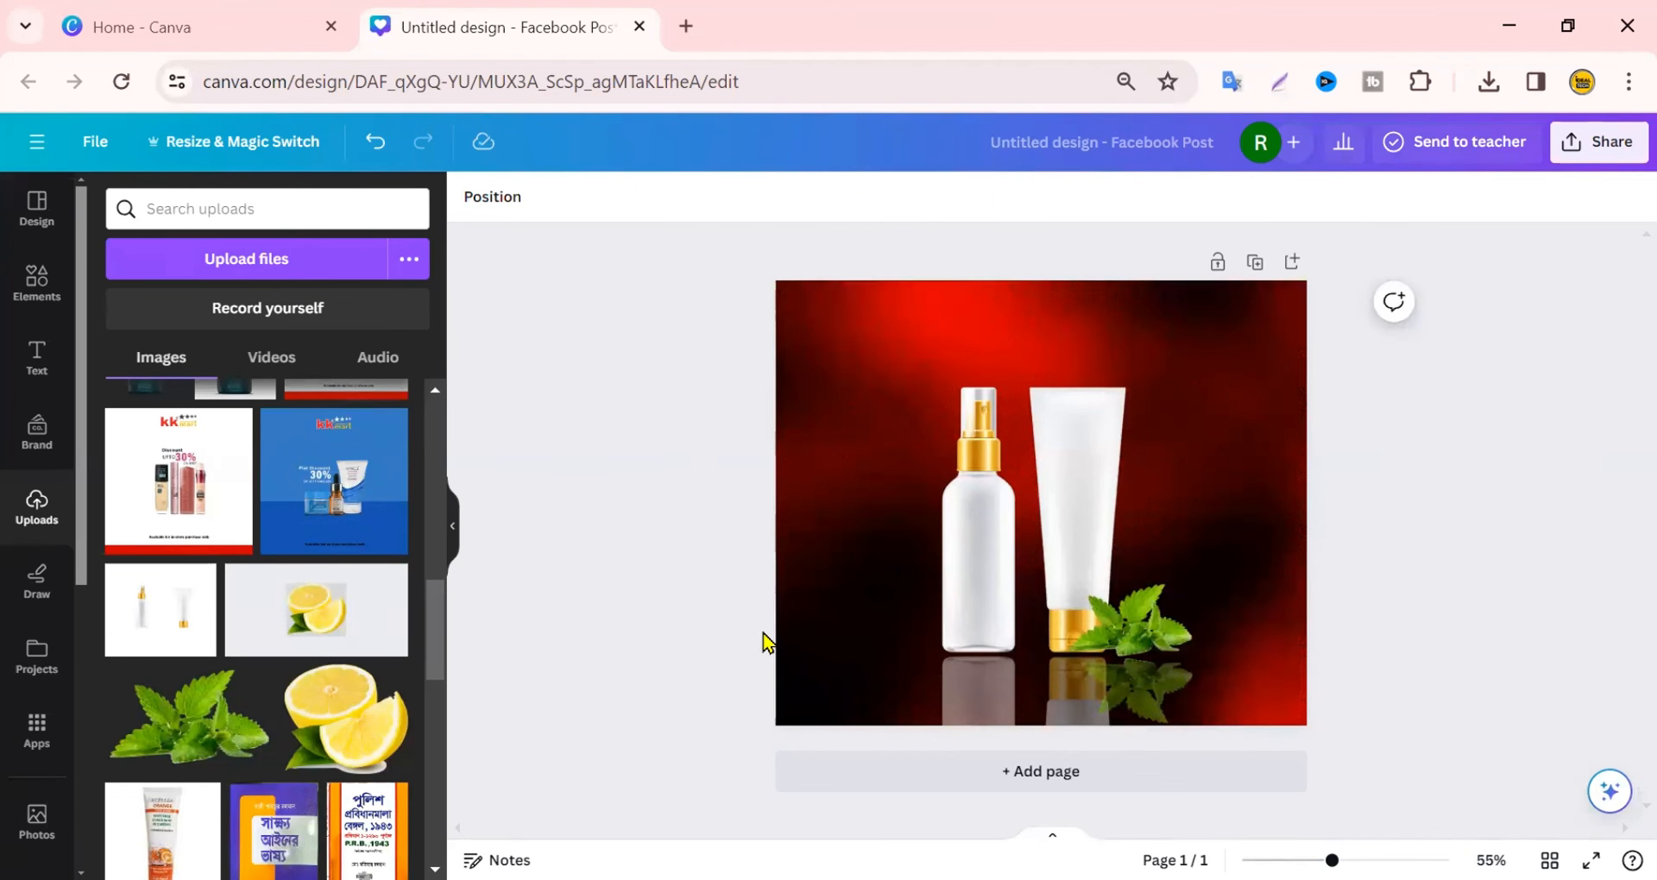
pyautogui.click(1139, 709)
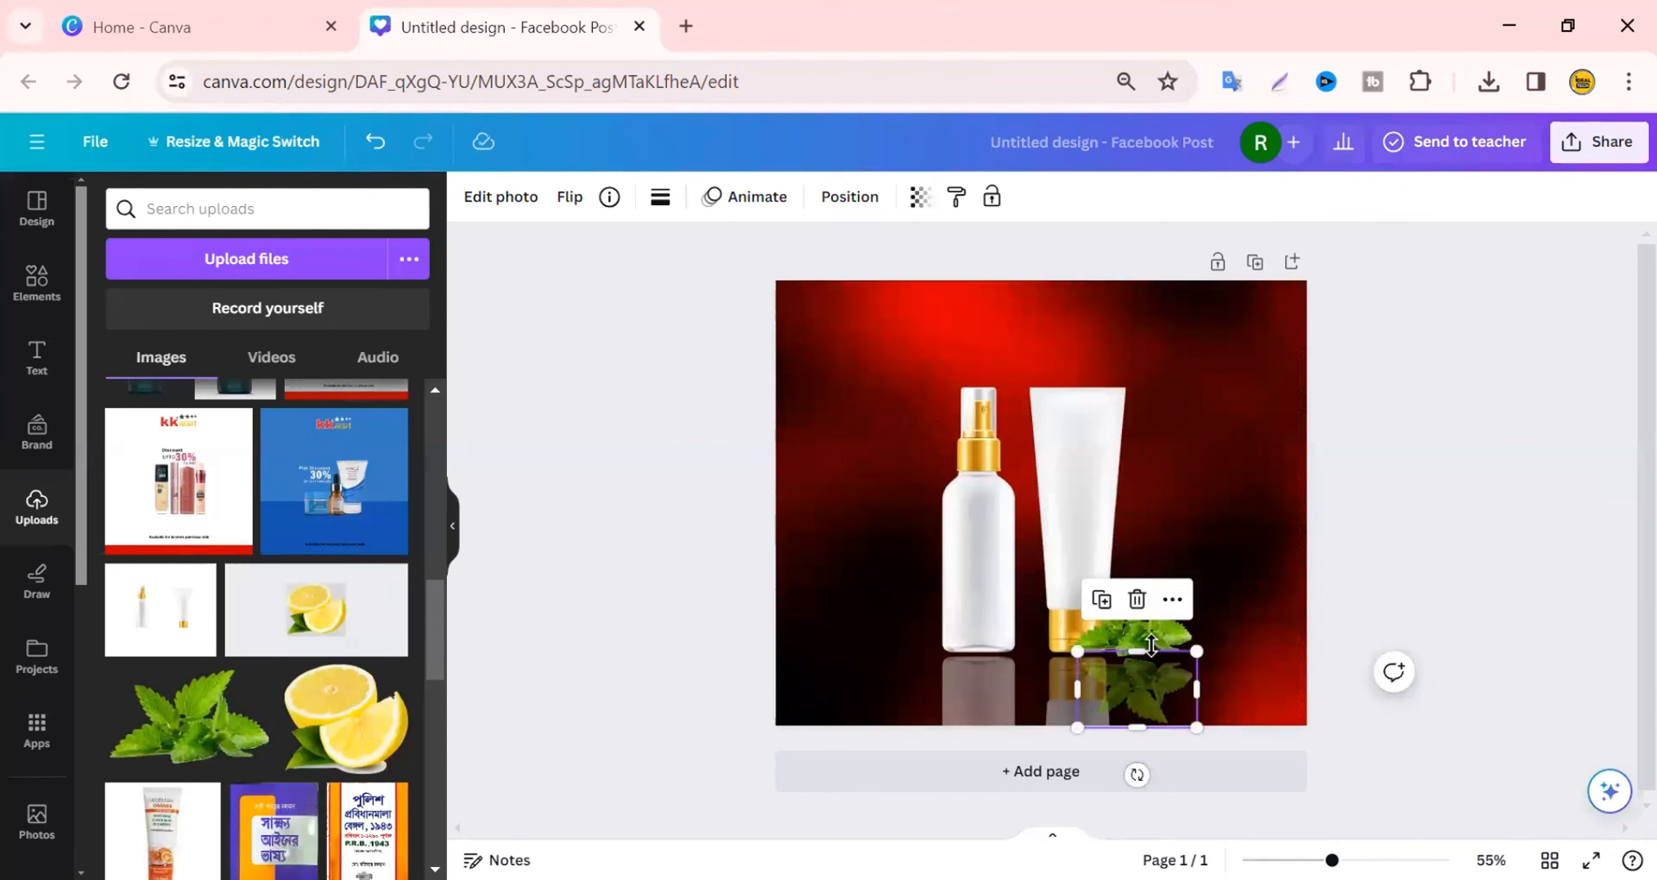
pyautogui.click(1209, 687)
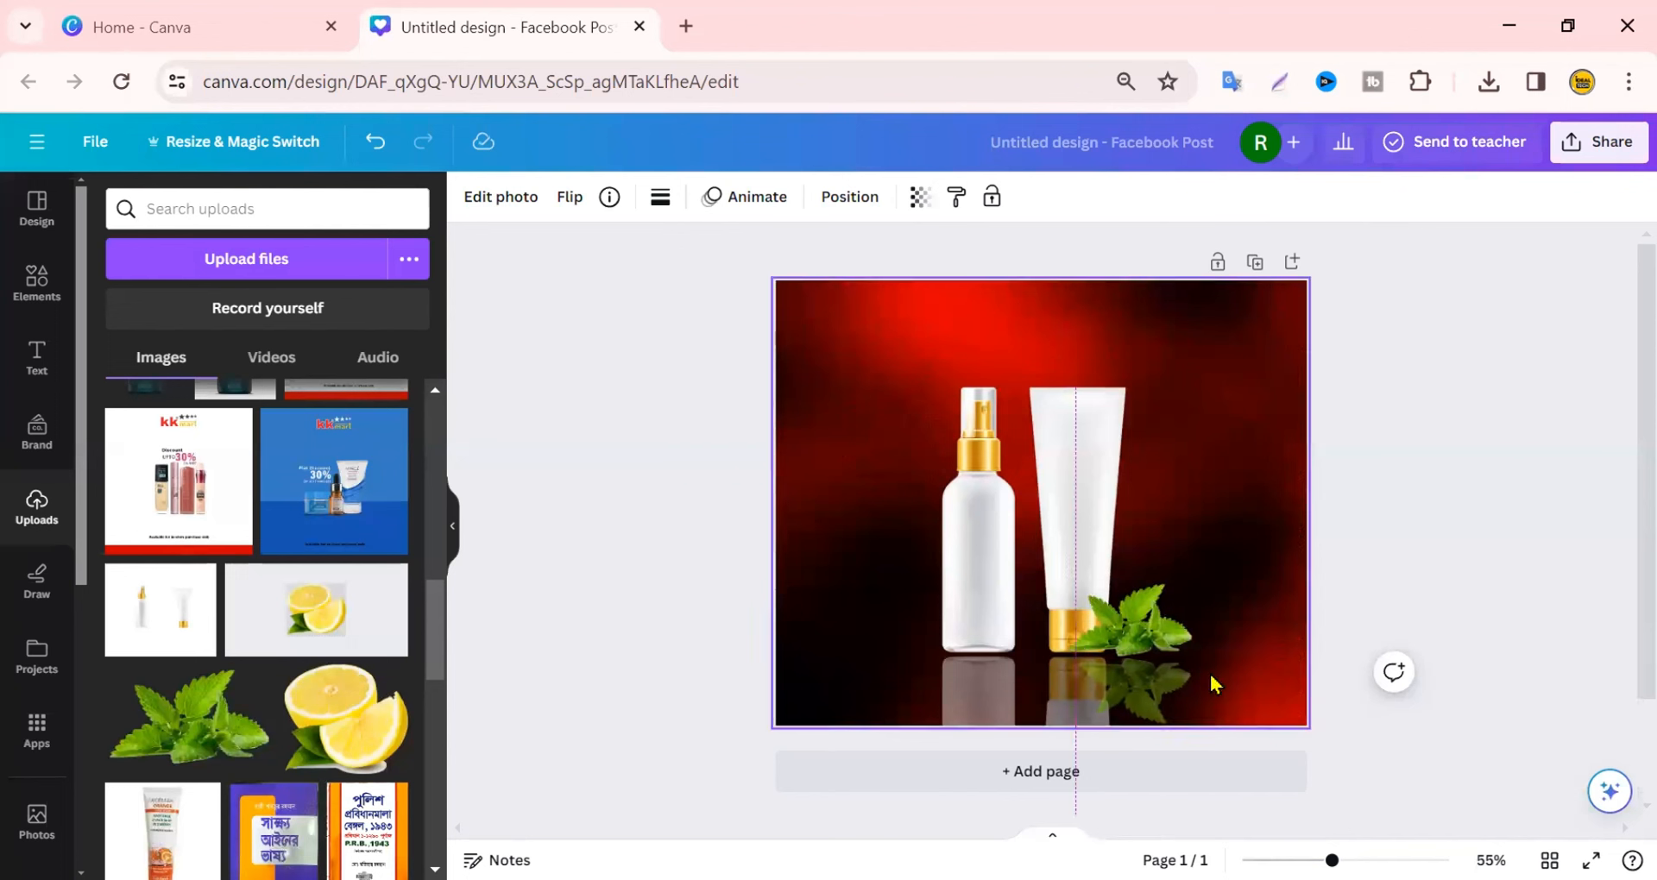
pyautogui.click(1402, 640)
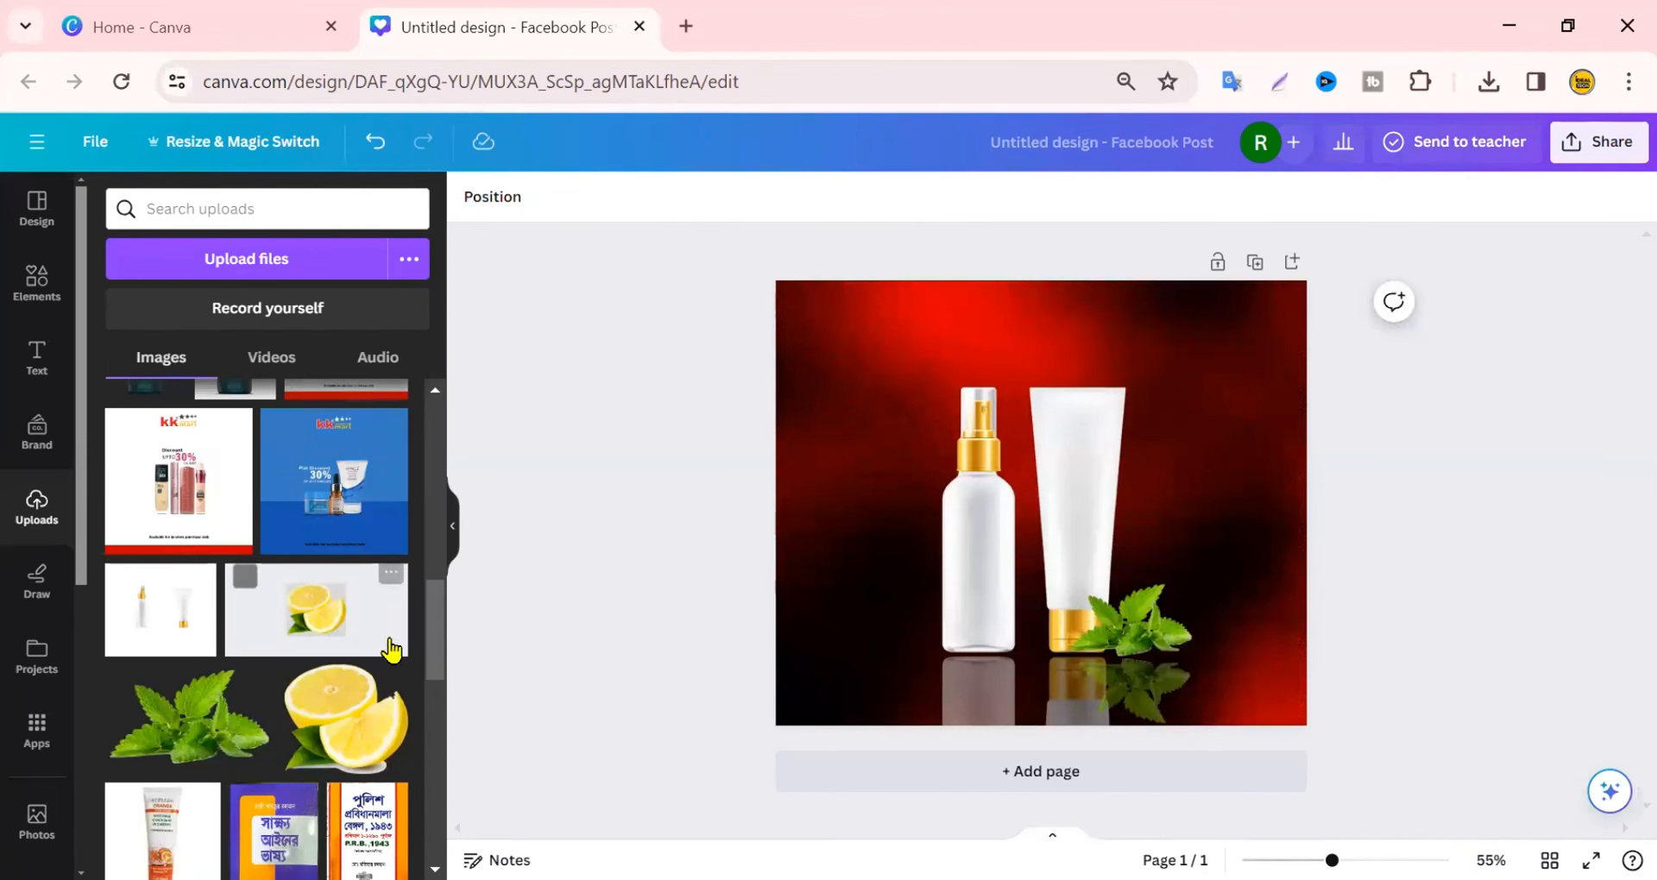
# Search the elements for "lemon" and limit the results to photos
pyautogui.click(20, 293)
pyautogui.click(304, 211)
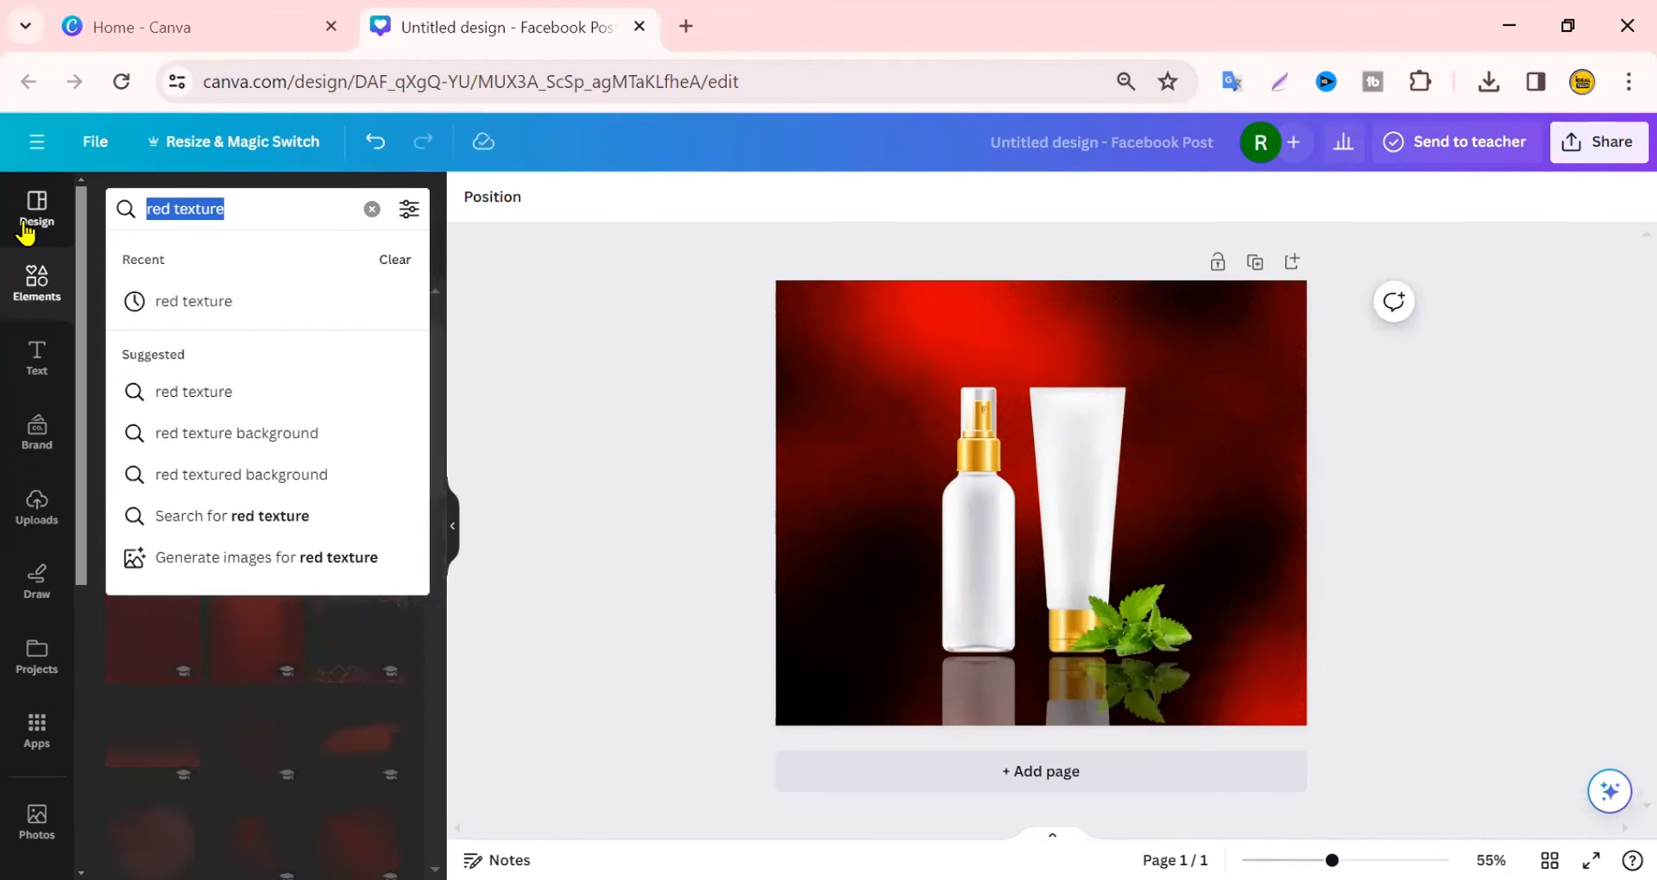
pyautogui.write('le')
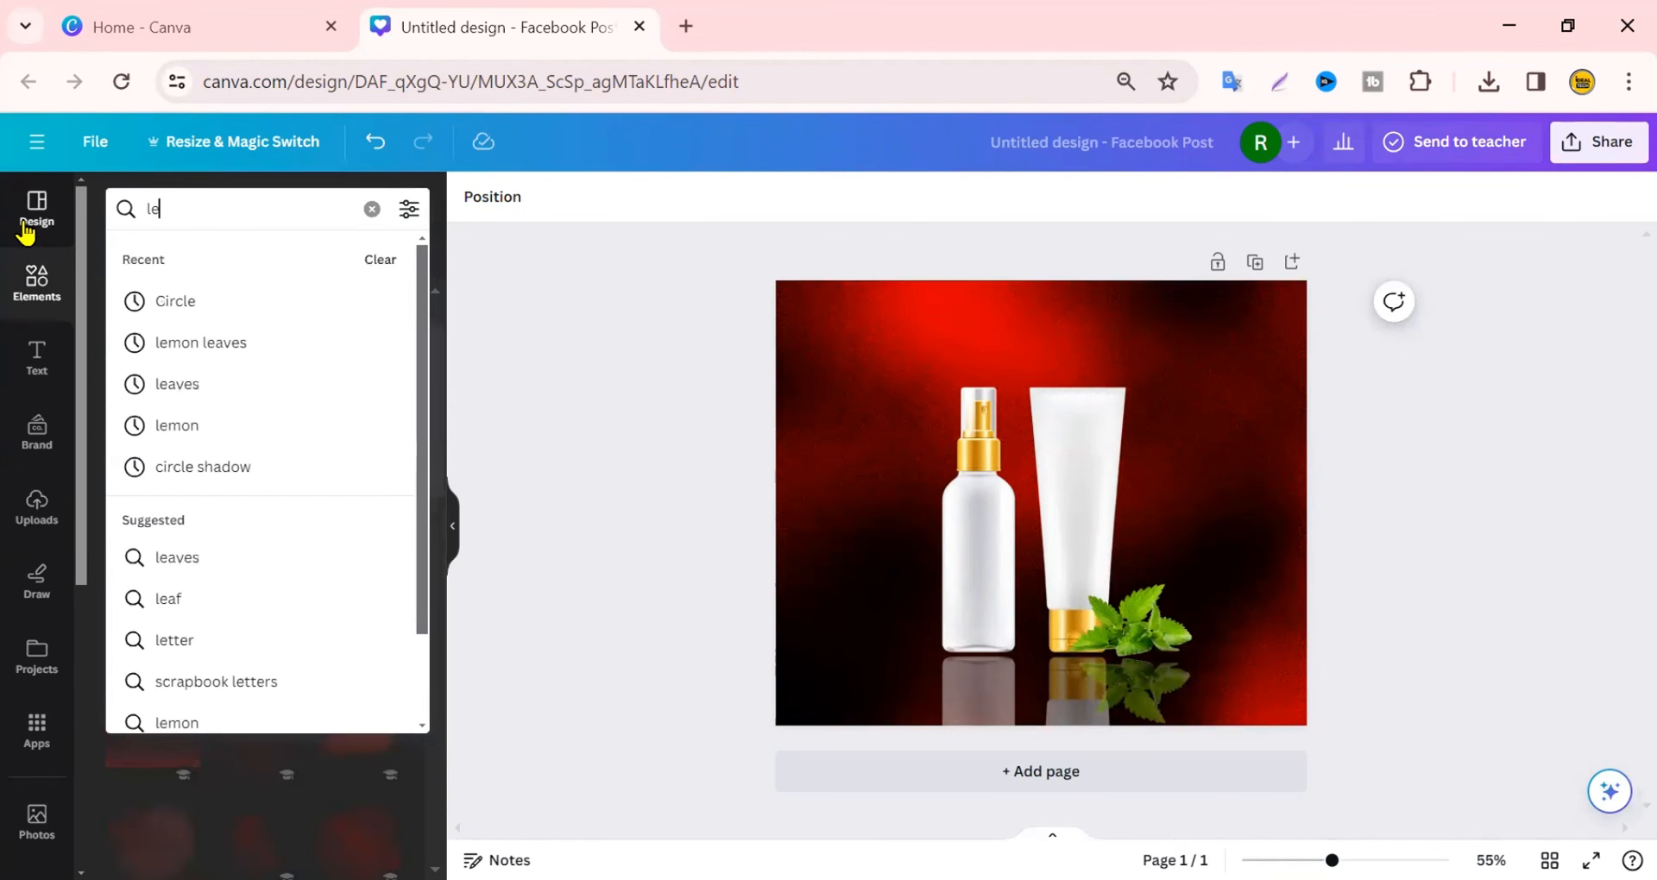
pyautogui.write('mon')
pyautogui.press('Return')
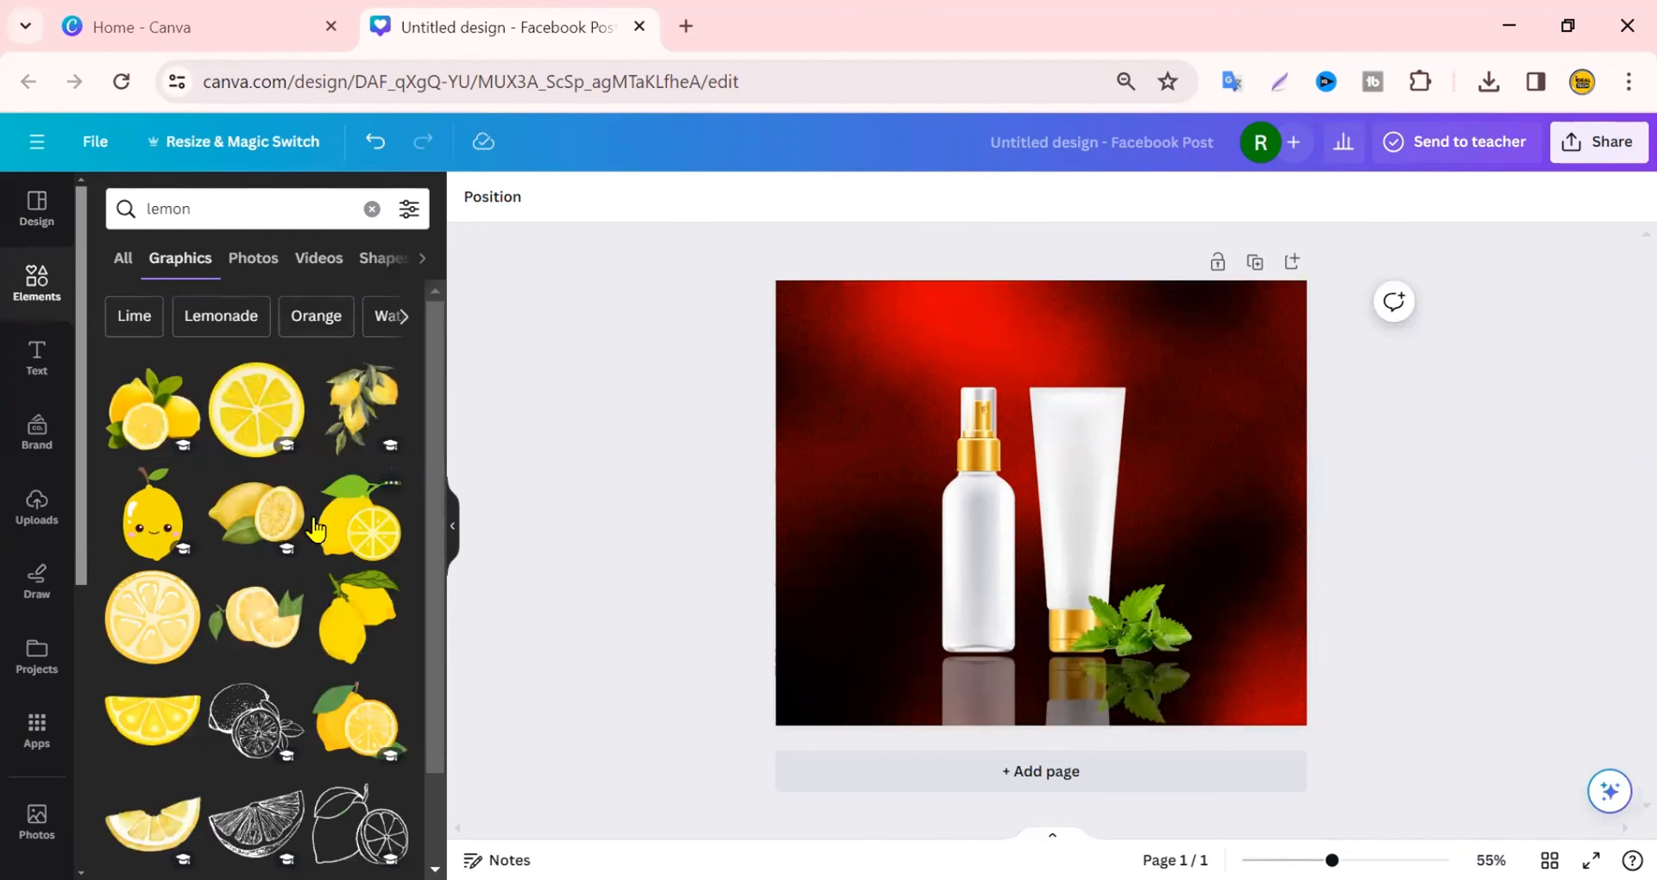
pyautogui.scroll(-3, 316, 528)
pyautogui.click(247, 261)
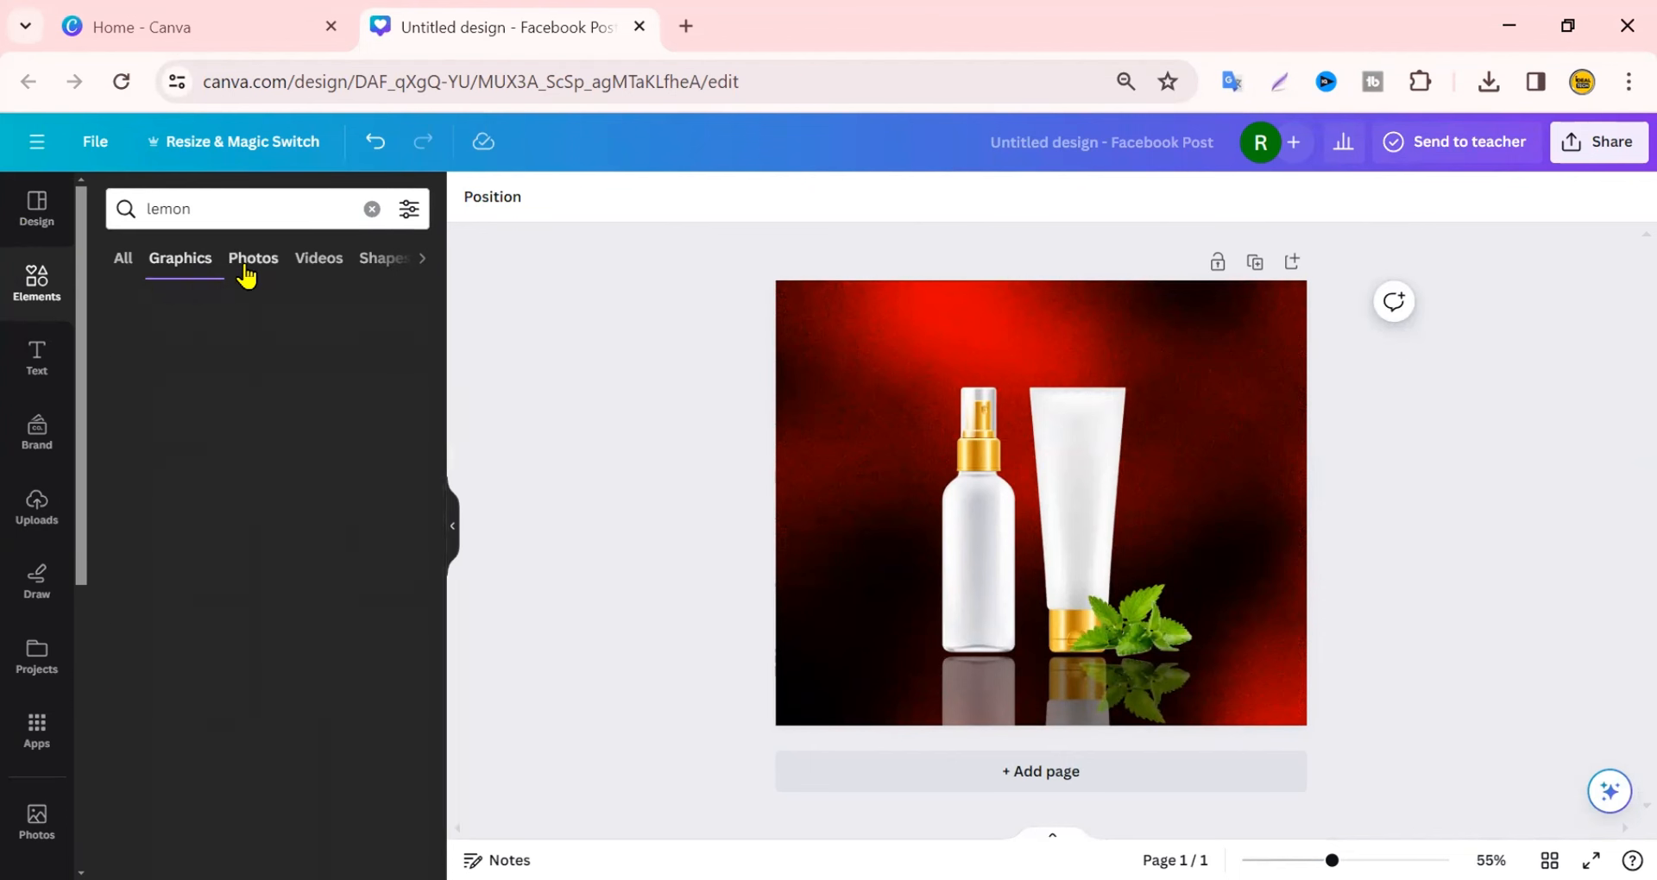
# Insert the cut-out photo of a whole lemon, limes and cut citrus halves with green leaves
pyautogui.scroll(-2, 254, 442)
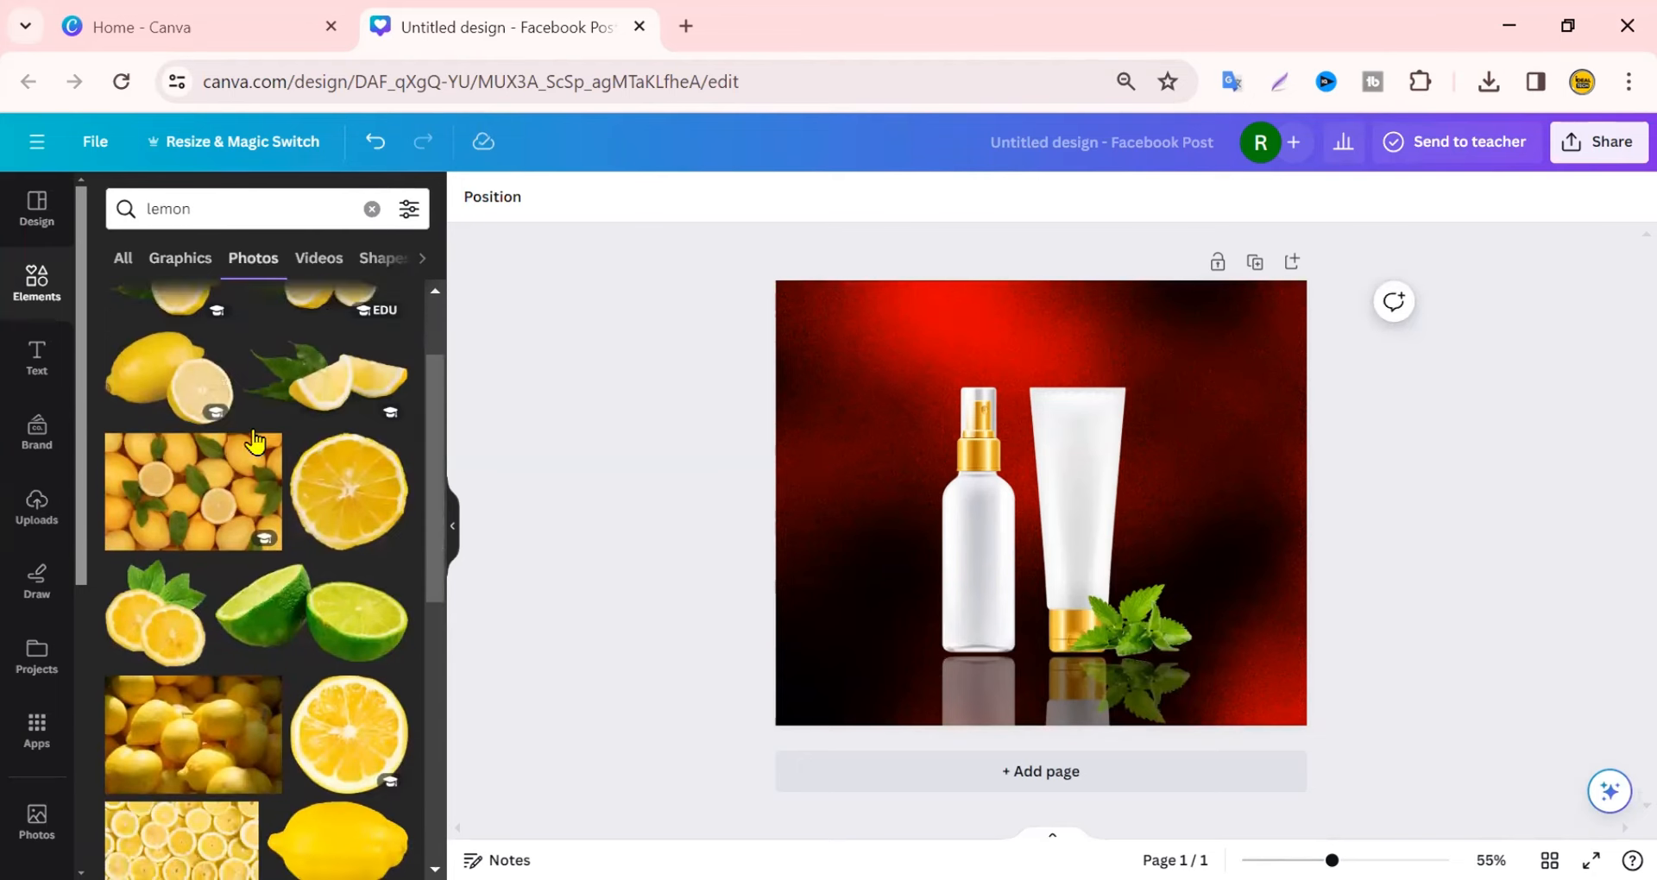
pyautogui.scroll(-8, 255, 441)
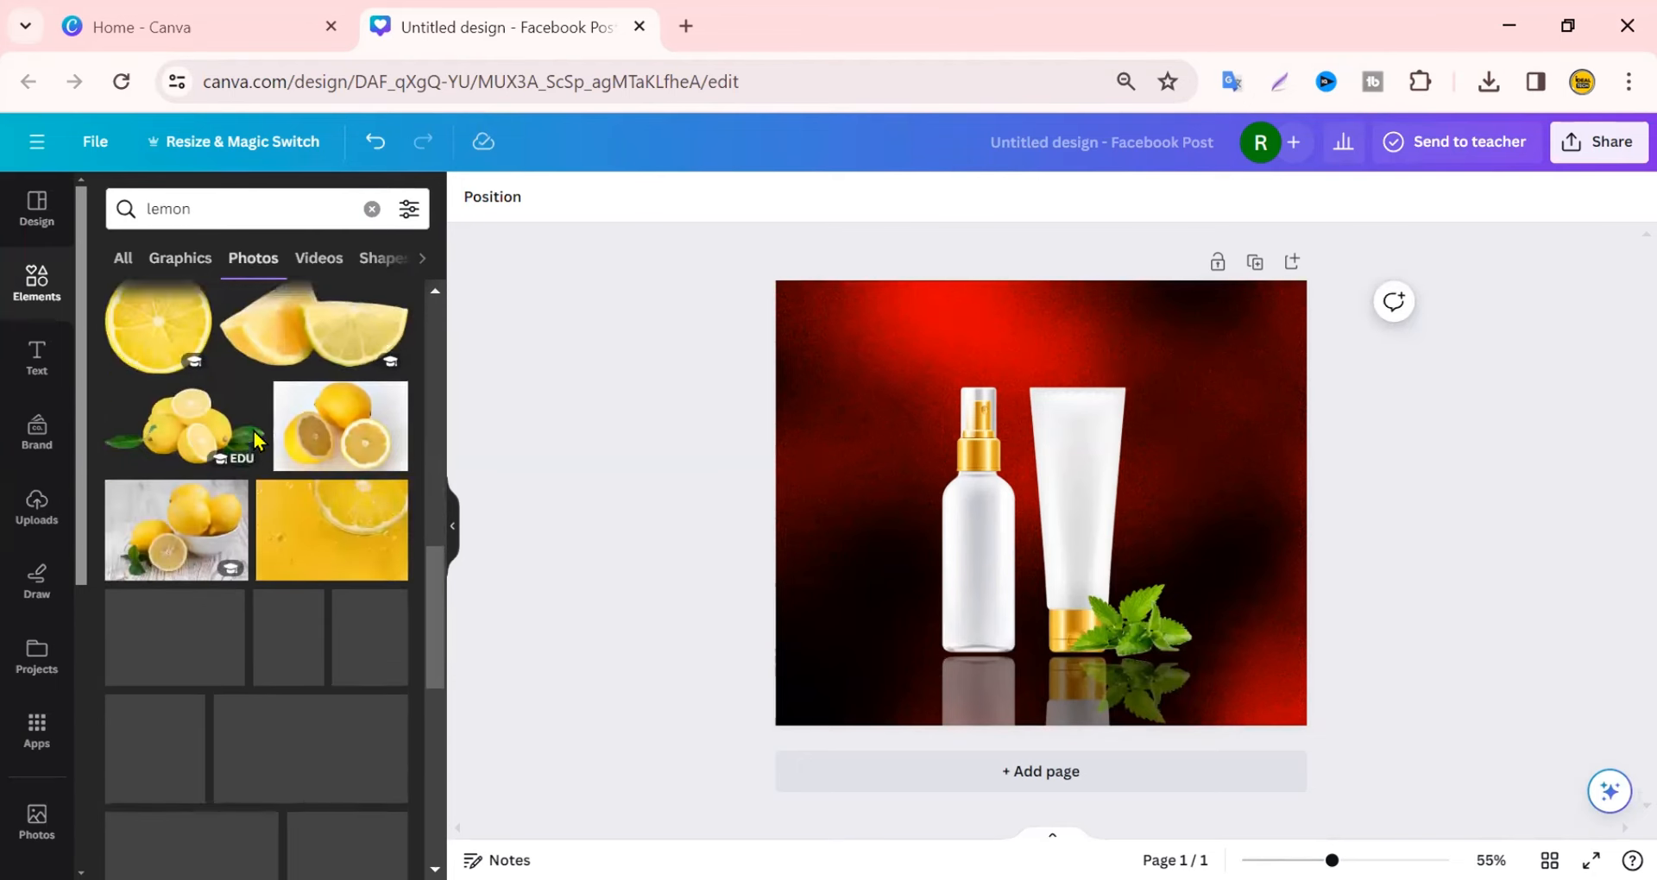
pyautogui.scroll(-5, 255, 442)
pyautogui.scroll(2, 285, 481)
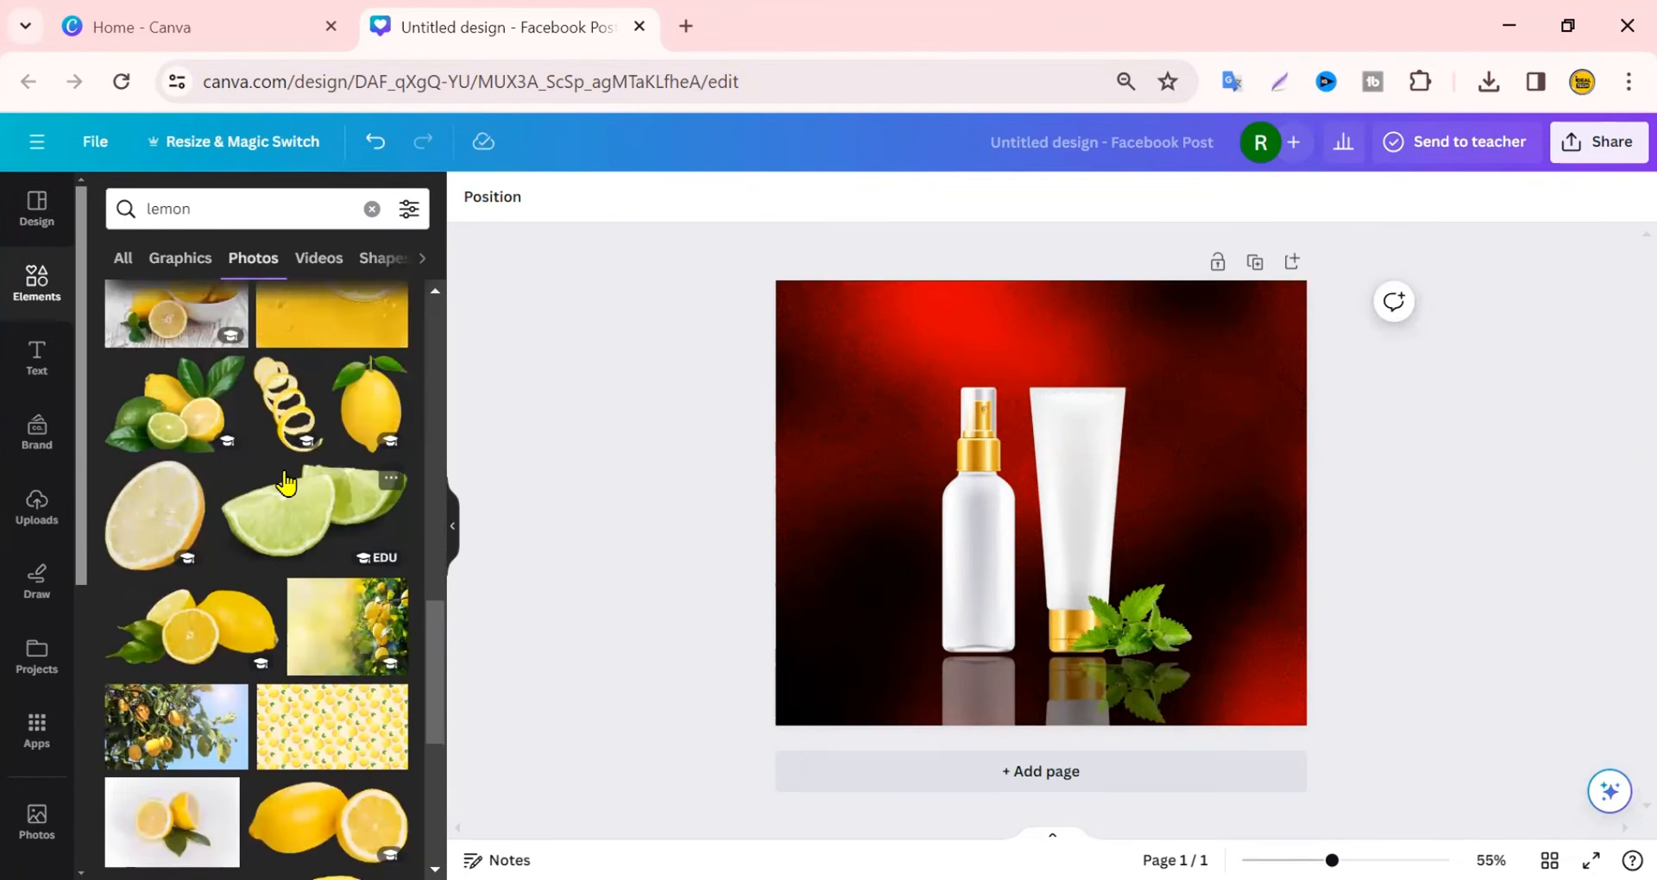
pyautogui.click(173, 432)
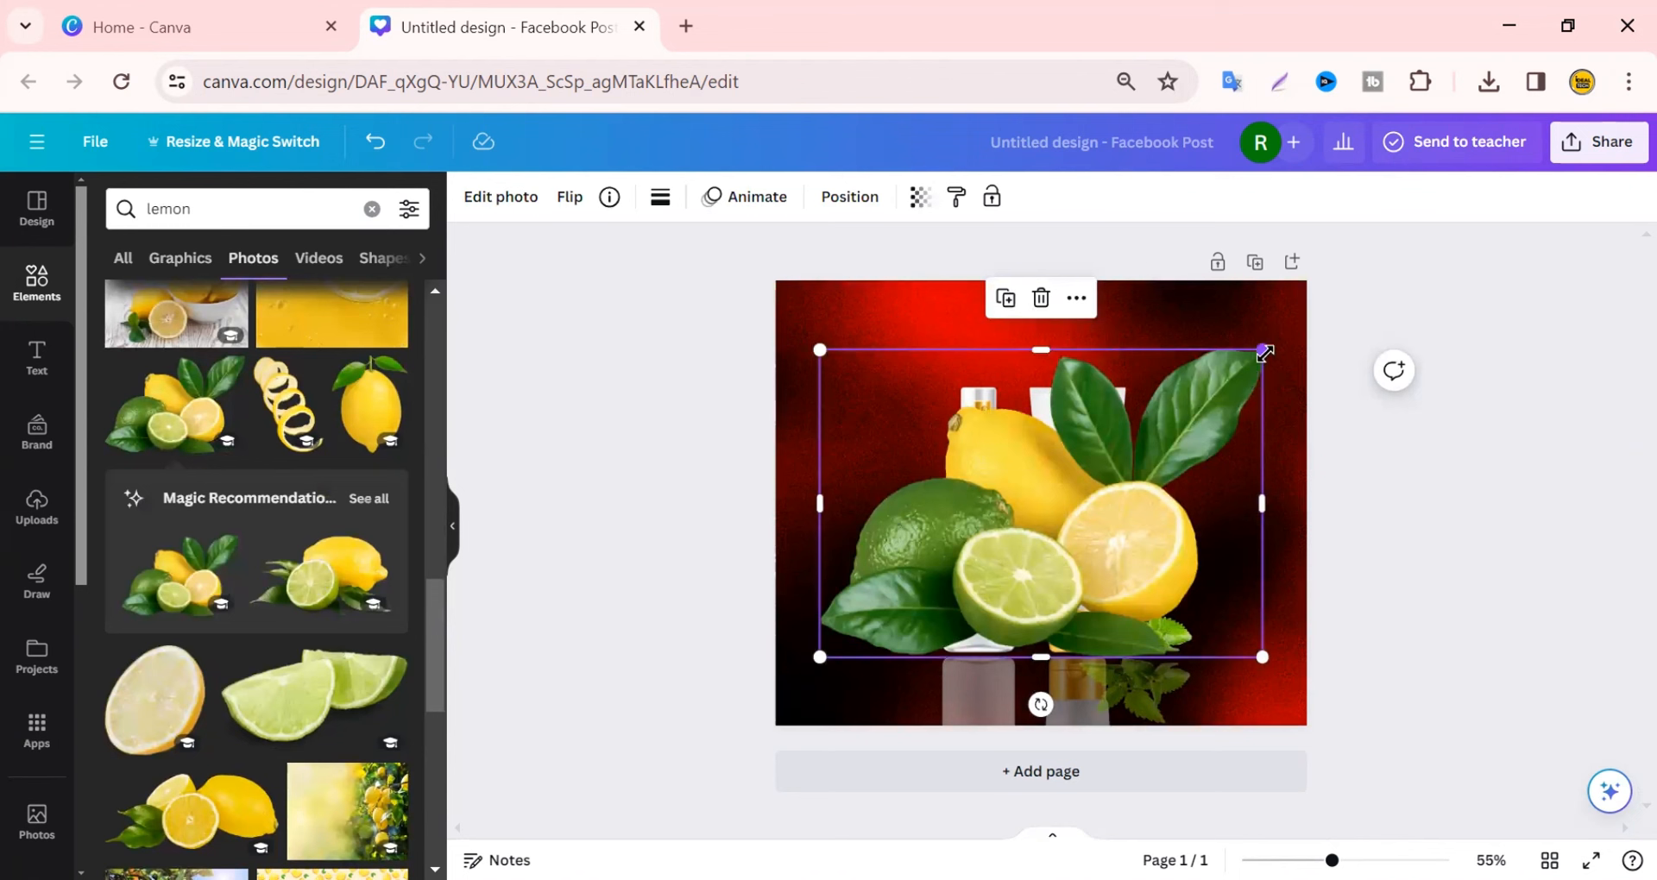
# Shrink the lemon and lime image and position it at the spray bottle's lower left
pyautogui.moveTo(1265, 353); pyautogui.dragTo(921, 624)
pyautogui.click(700, 611)
pyautogui.click(935, 637)
pyautogui.press('Left')
pyautogui.press('Left')
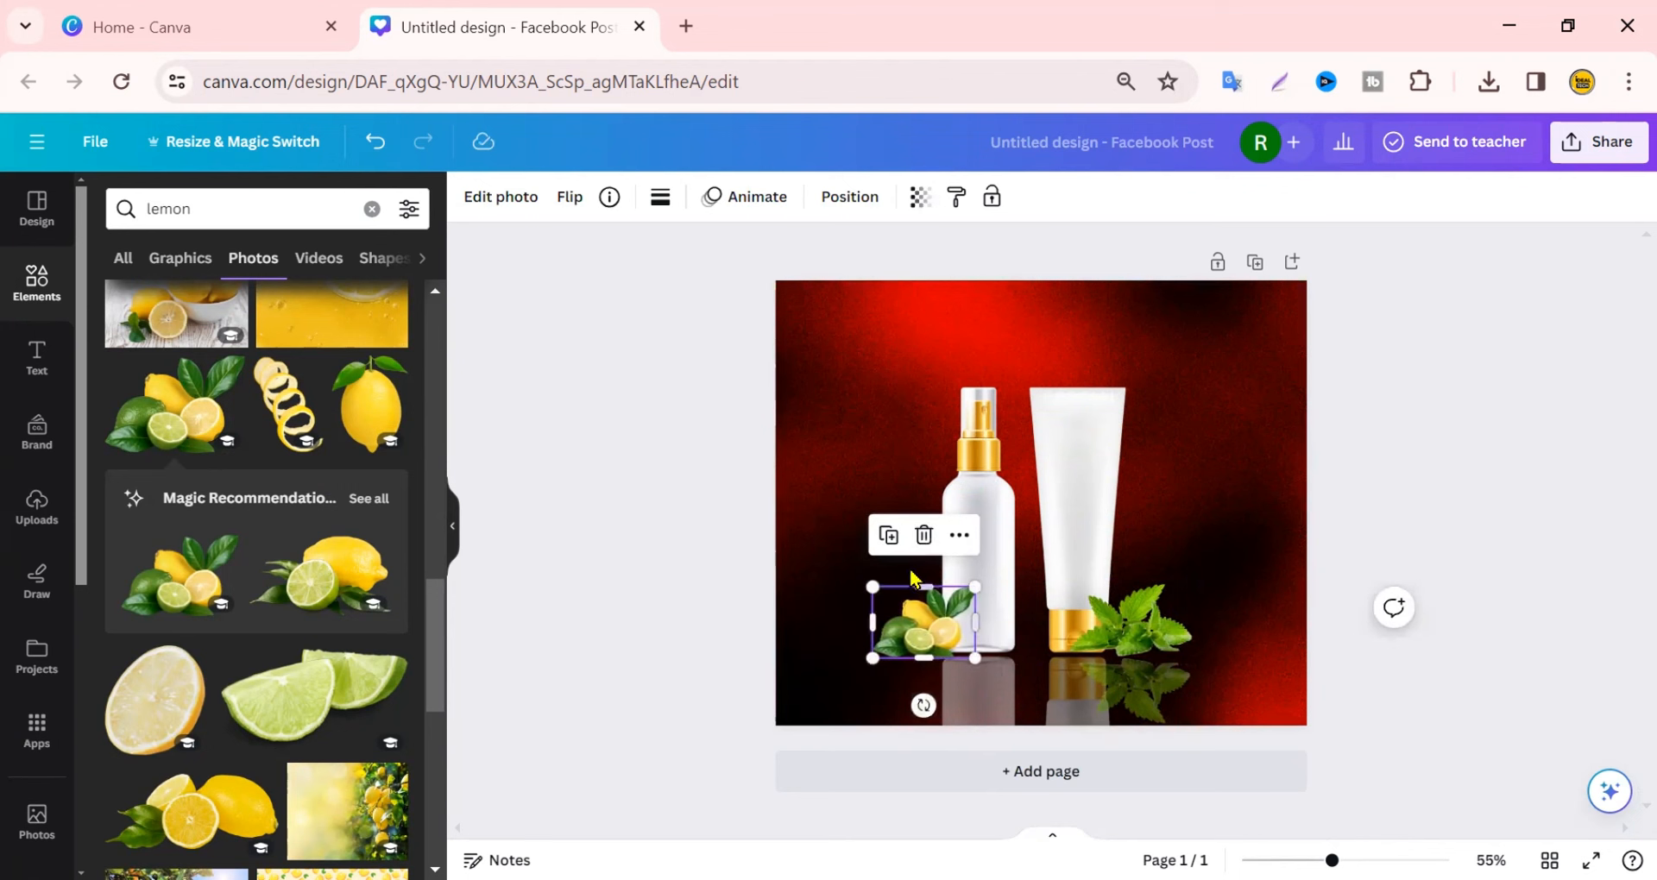
# Duplicate the lemon and lime image and flip the copy vertically
pyautogui.click(892, 538)
pyautogui.moveTo(954, 639); pyautogui.dragTo(944, 661)
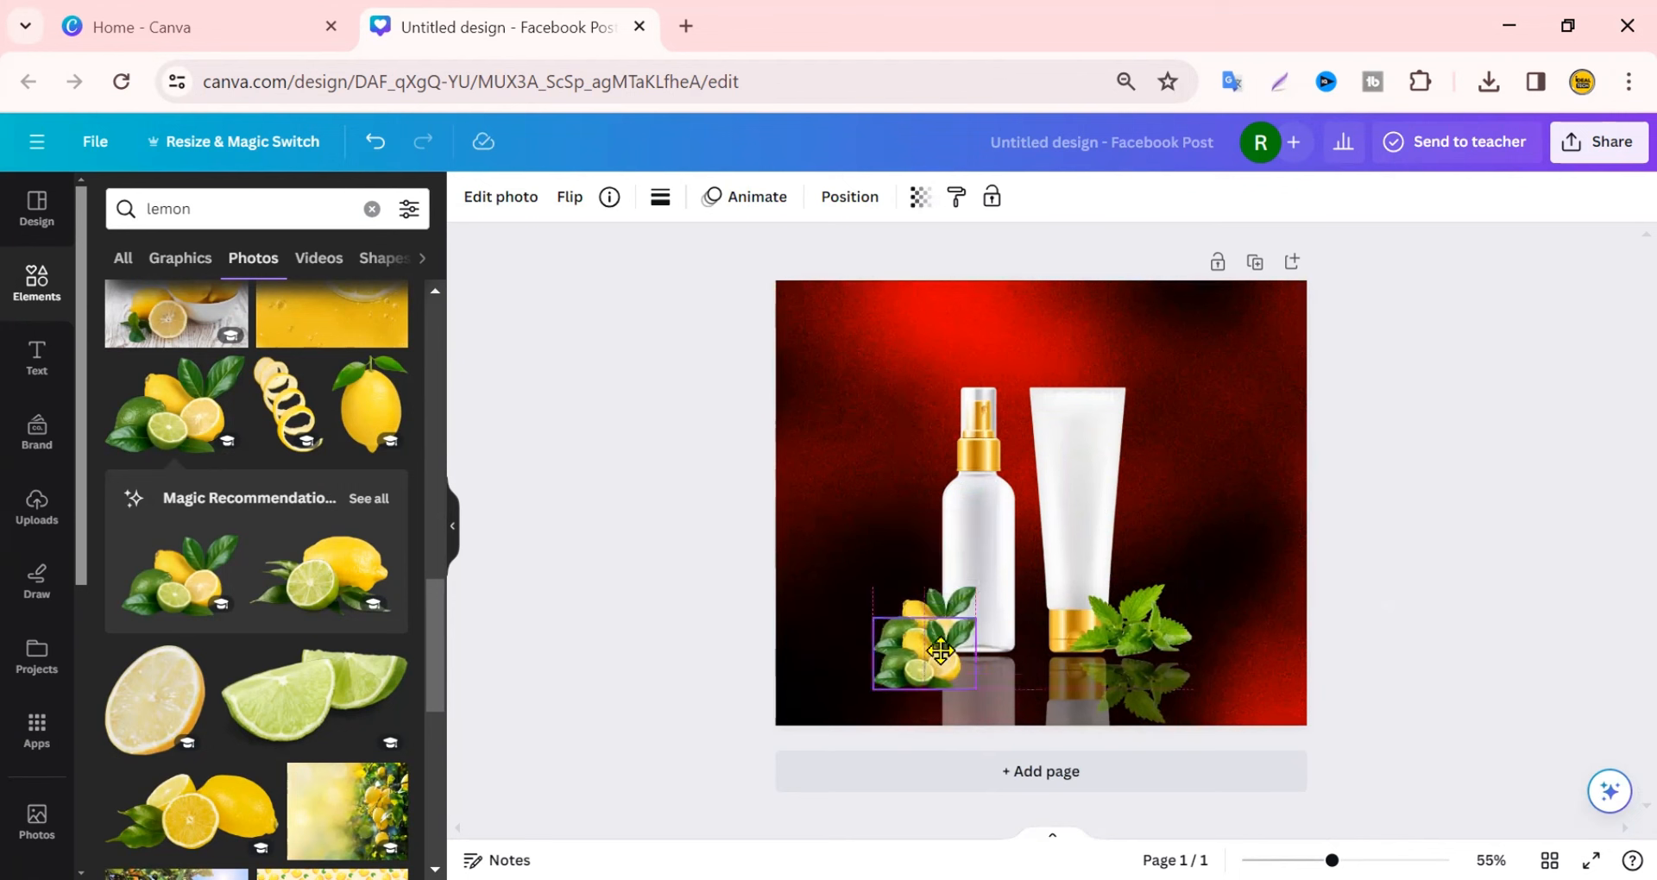
pyautogui.click(569, 197)
pyautogui.click(639, 292)
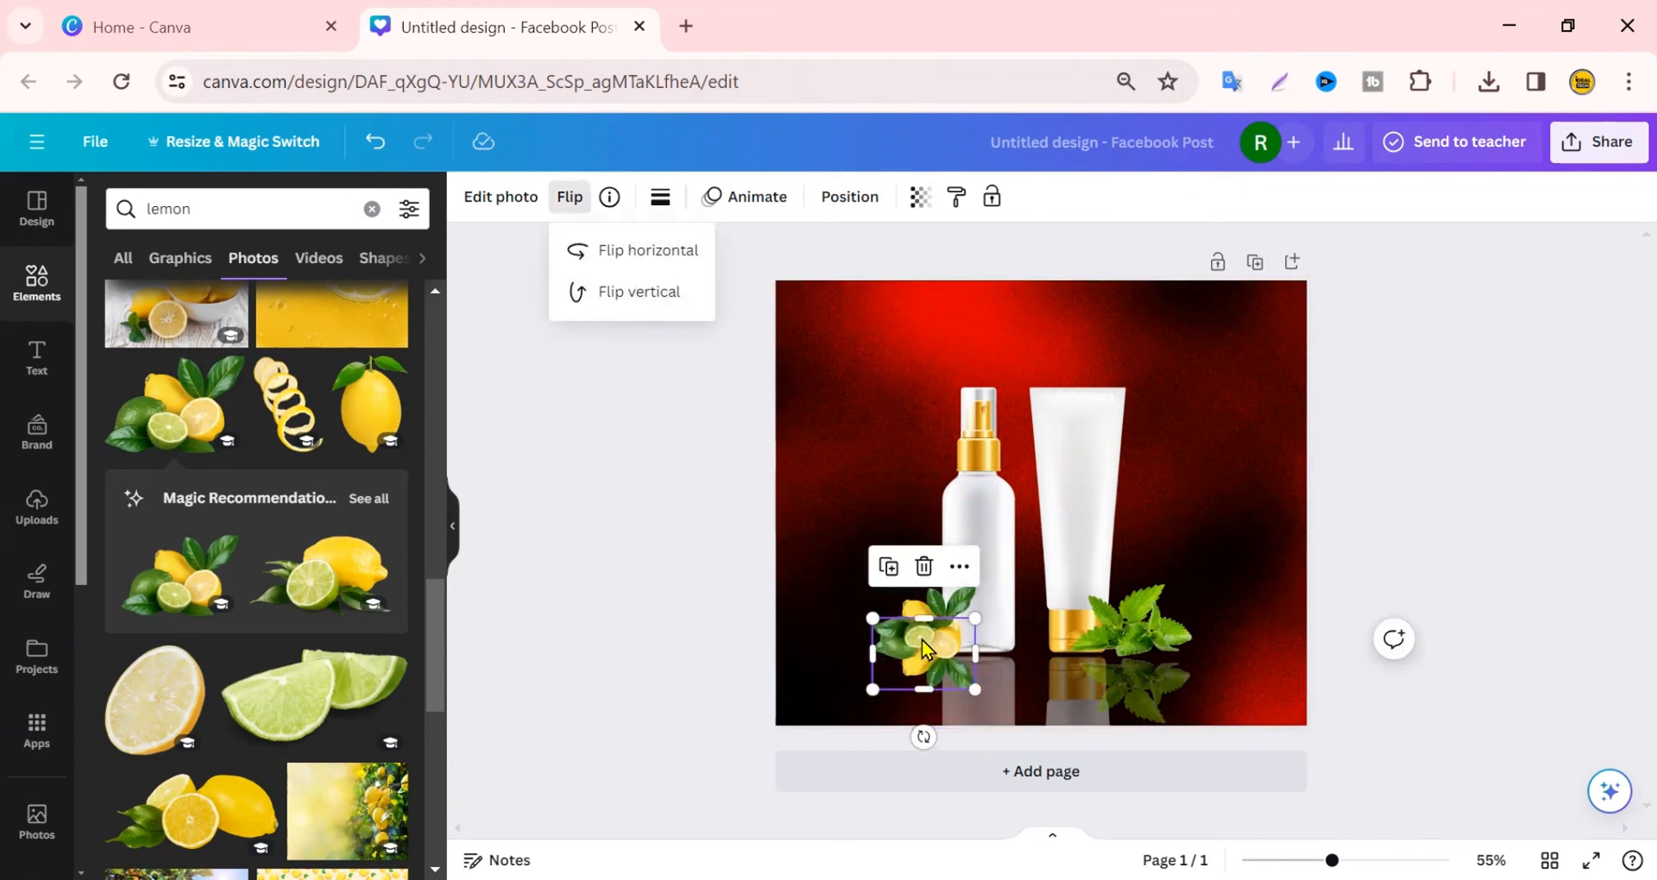
# Position the flipped lemon and lime copy directly beneath the original so their bases meet like a reflection
pyautogui.moveTo(921, 638); pyautogui.dragTo(913, 684)
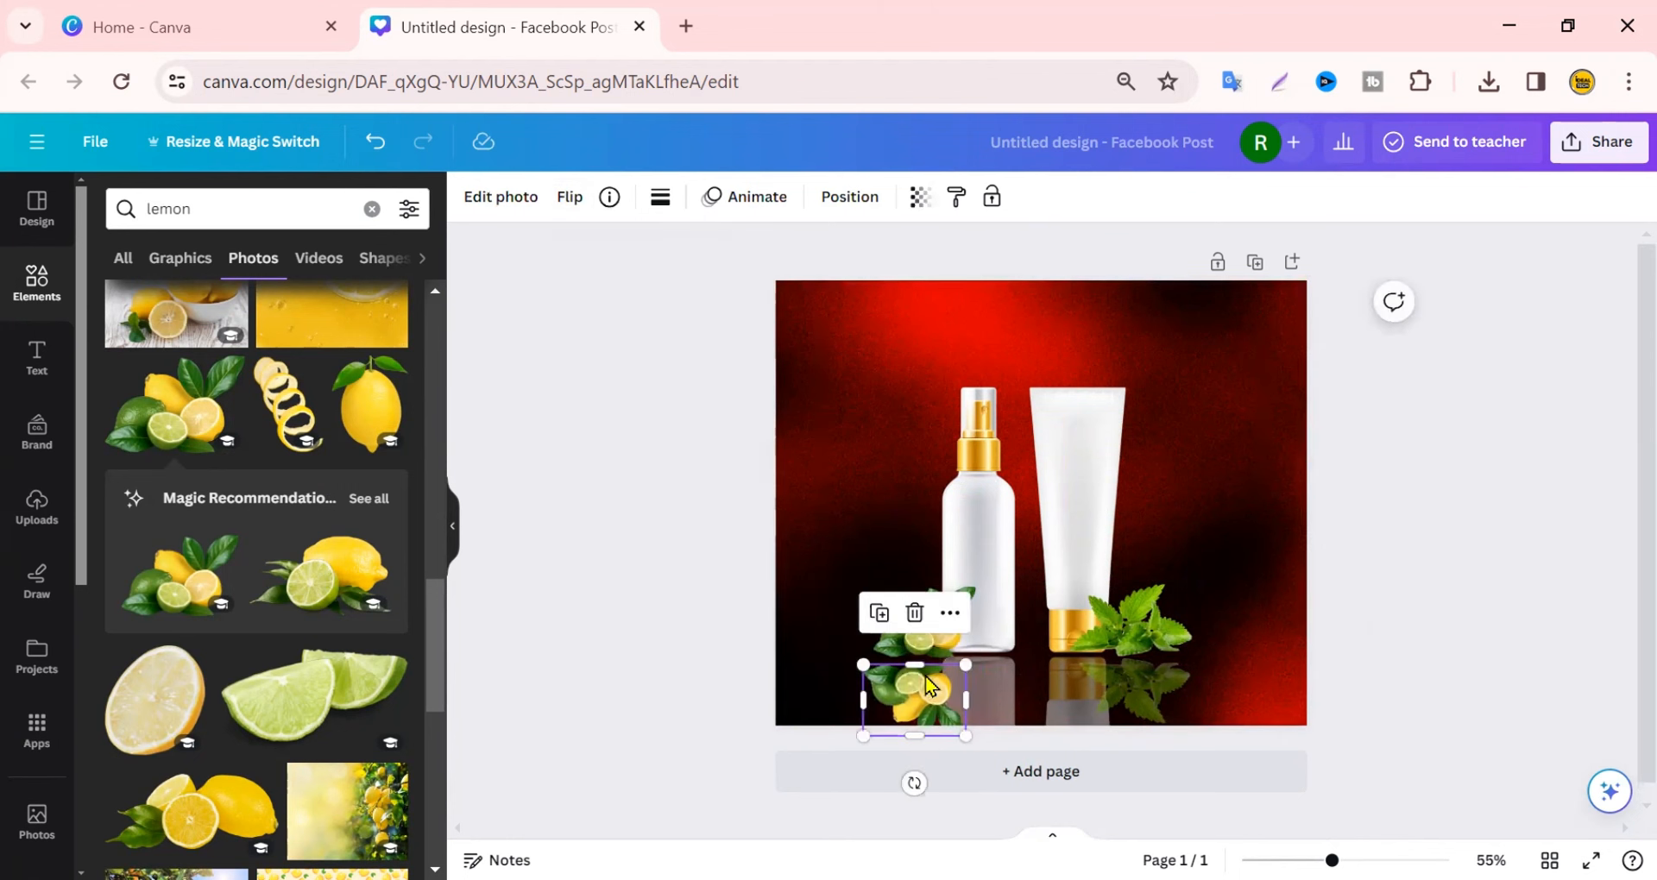
pyautogui.click(761, 686)
pyautogui.press('Up')
pyautogui.press('Up')
pyautogui.press('Up')
pyautogui.press('Up')
pyautogui.press('Up')
pyautogui.press('Up')
pyautogui.press('Up')
pyautogui.press('Up')
pyautogui.press('Up')
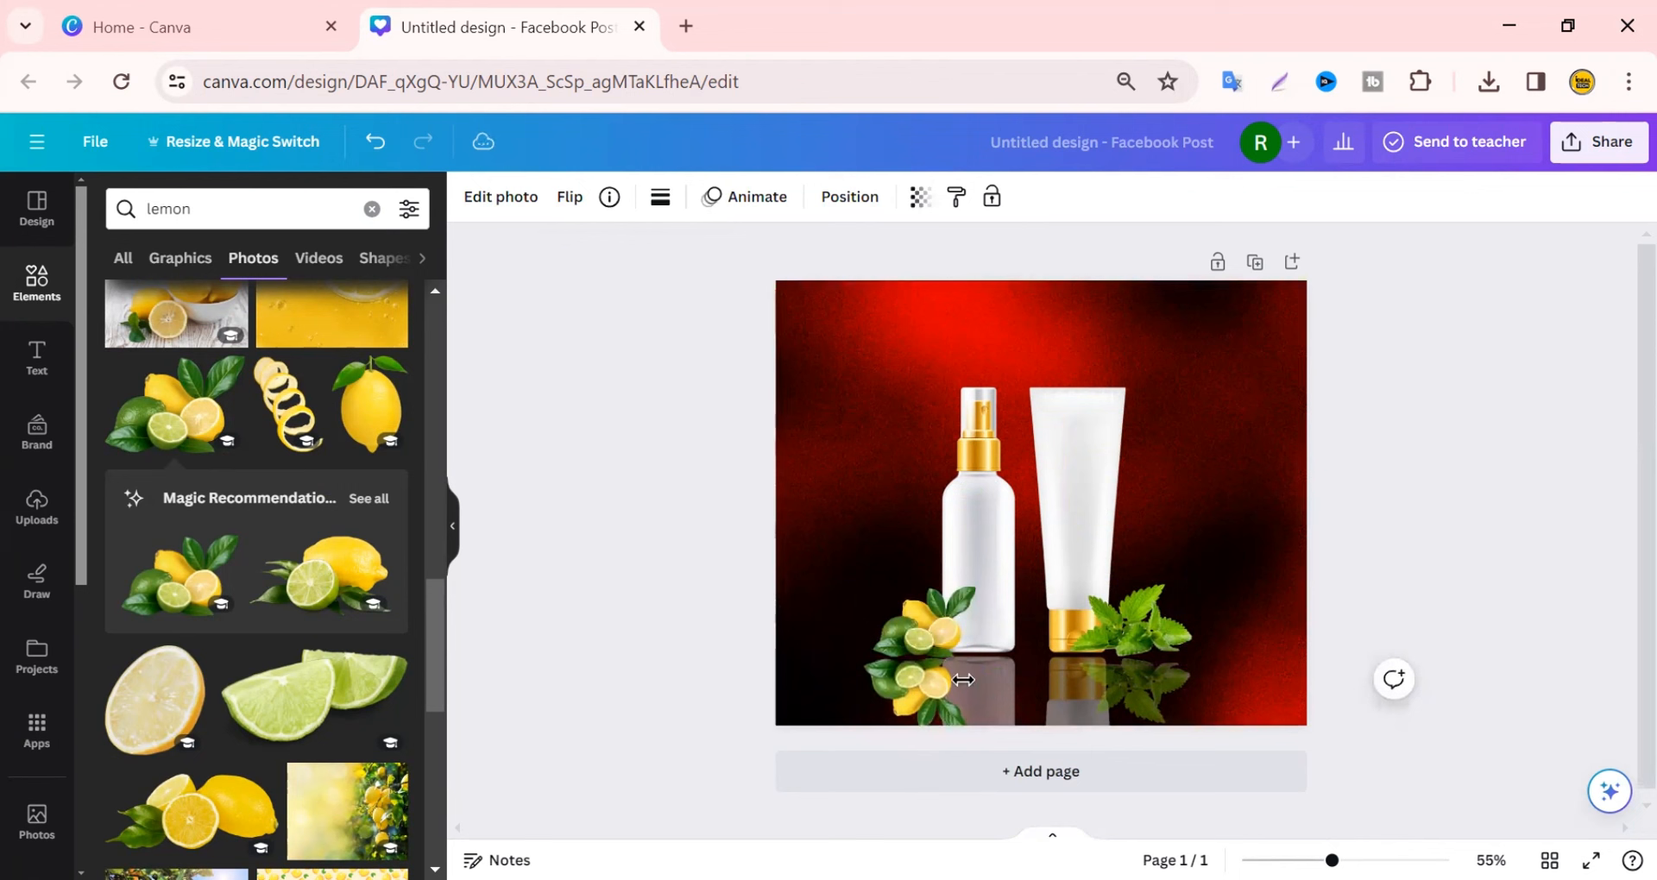
pyautogui.press('Up')
# Lower the flipped lemon and lime copy's transparency value to make it a faded reflection
pyautogui.click(904, 700)
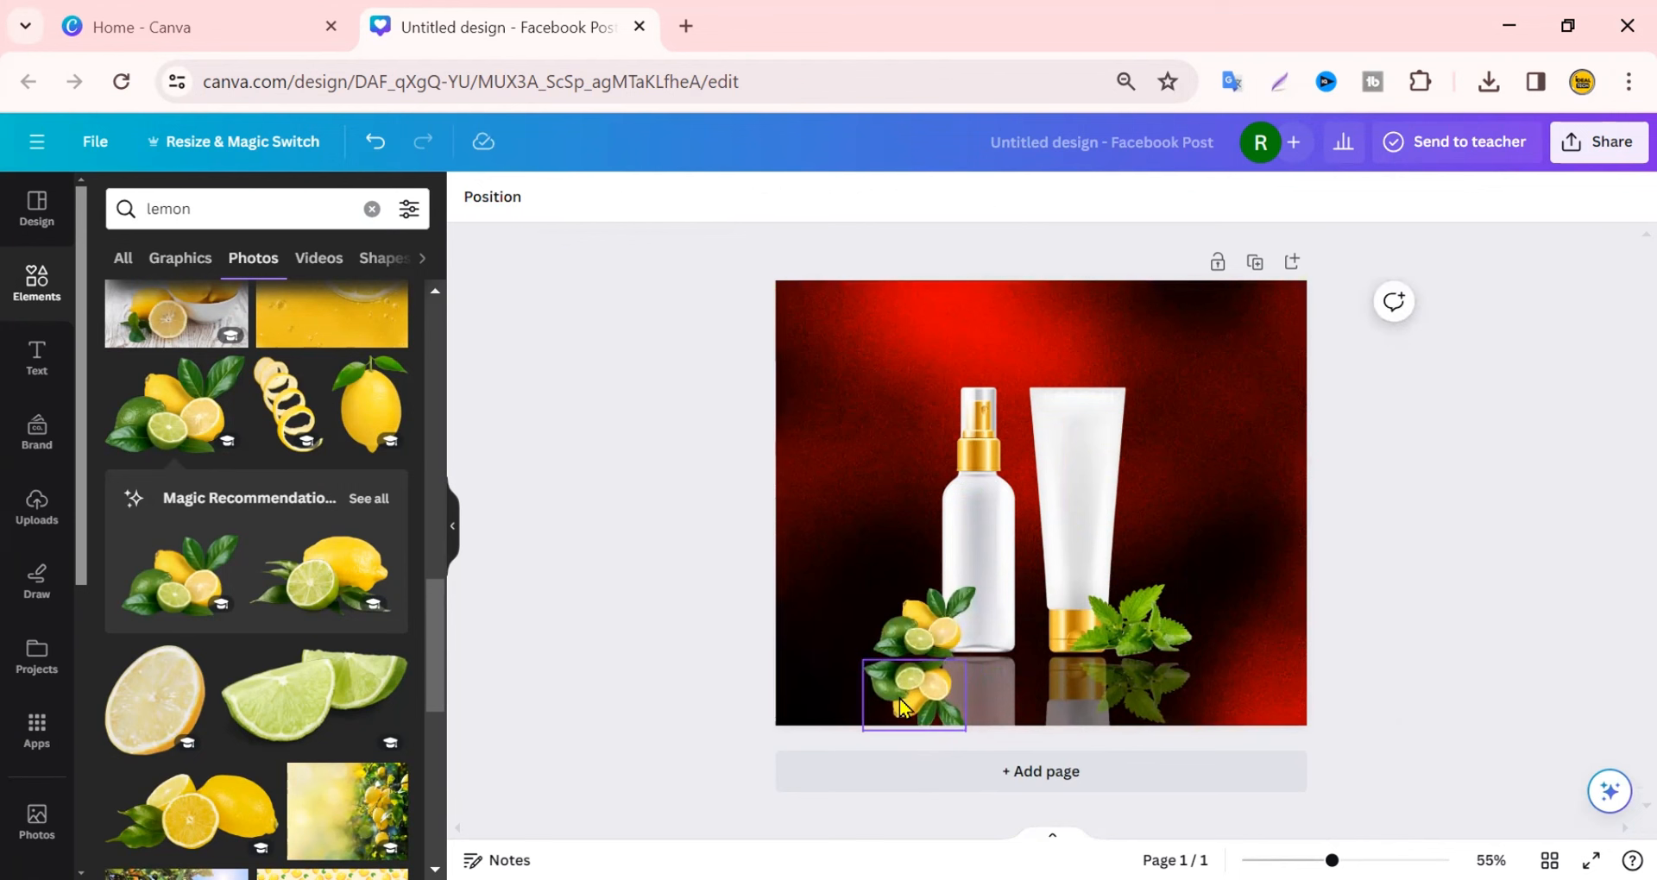
pyautogui.click(921, 201)
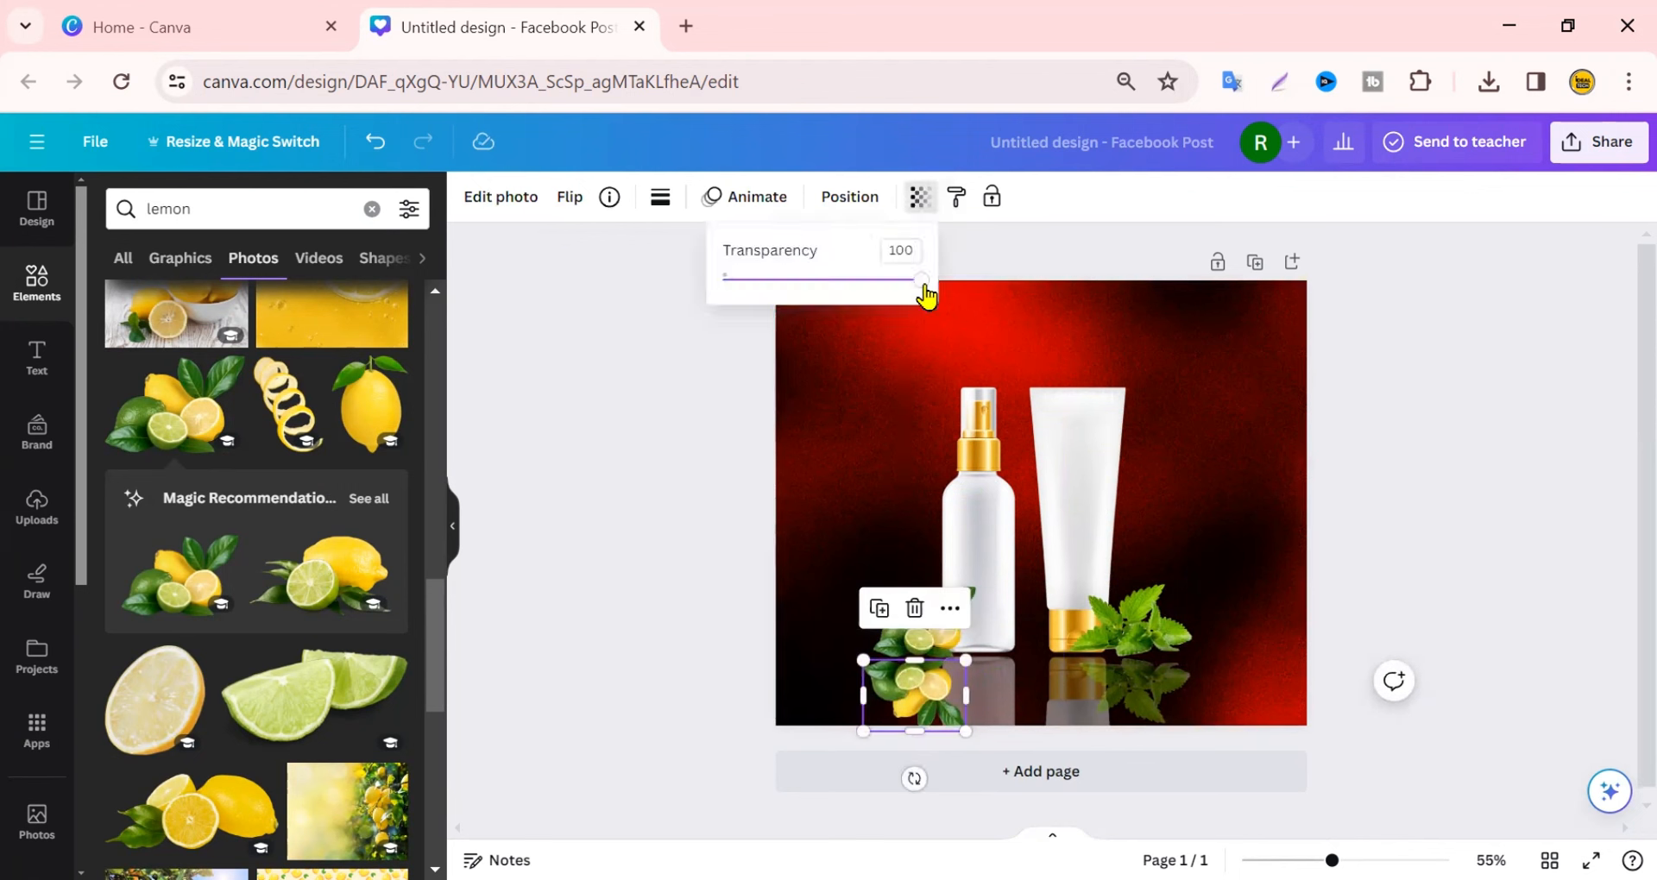
pyautogui.moveTo(921, 297); pyautogui.dragTo(811, 317)
pyautogui.click(669, 509)
pyautogui.click(671, 510)
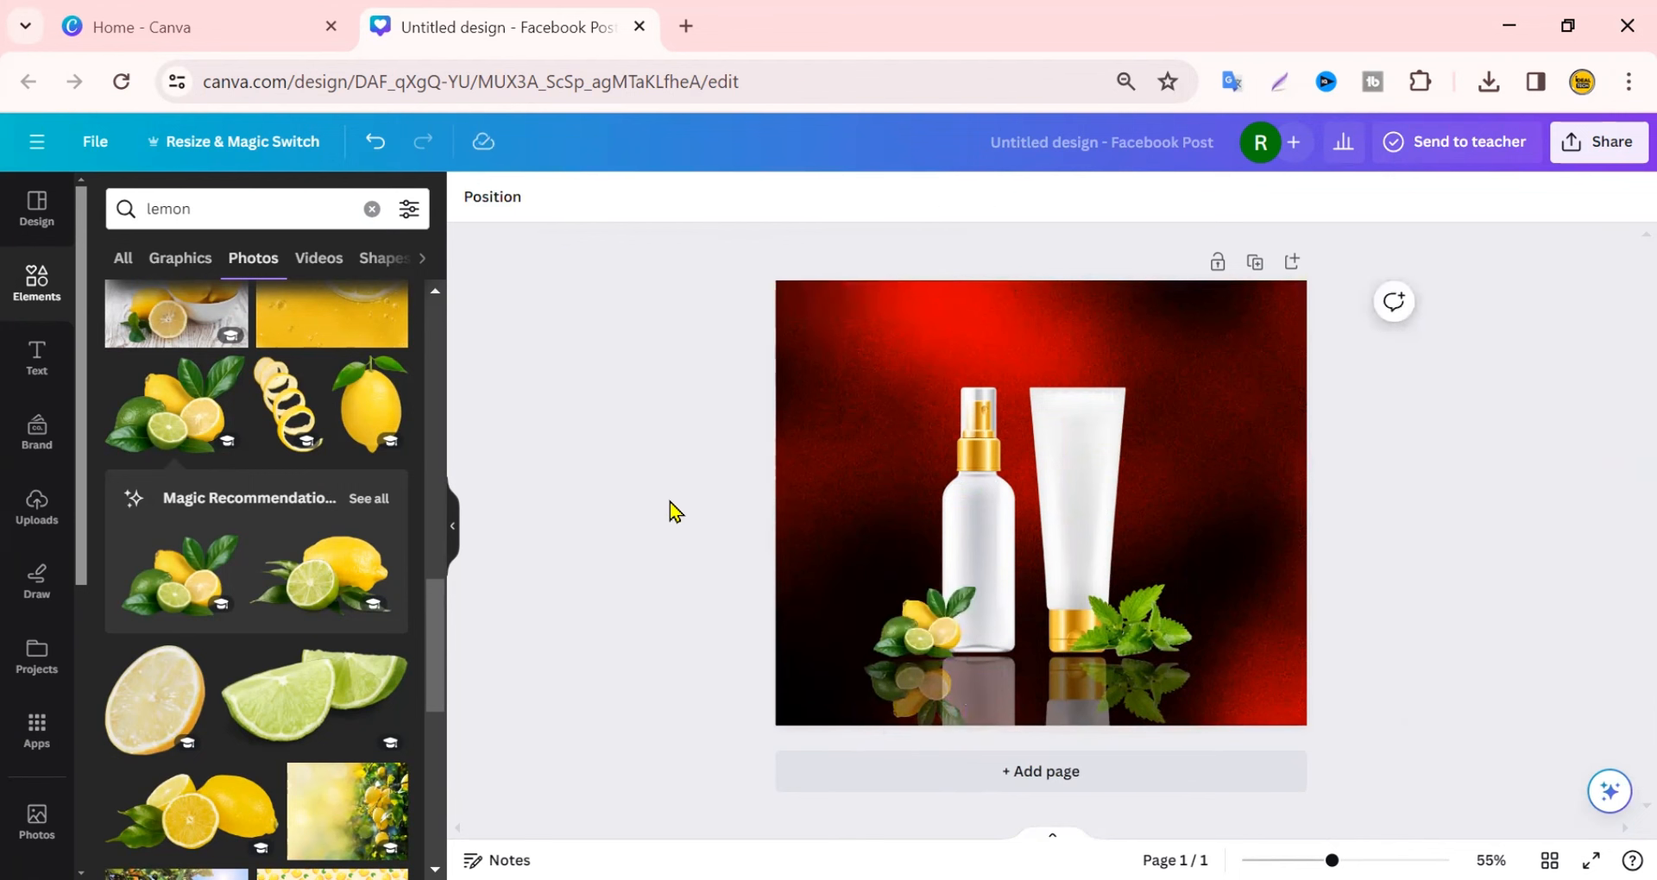
# Group the bottle, tube, mint leaves and lemons together with all their reflections
pyautogui.moveTo(834, 367); pyautogui.dragTo(1190, 764)
pyautogui.click(978, 315)
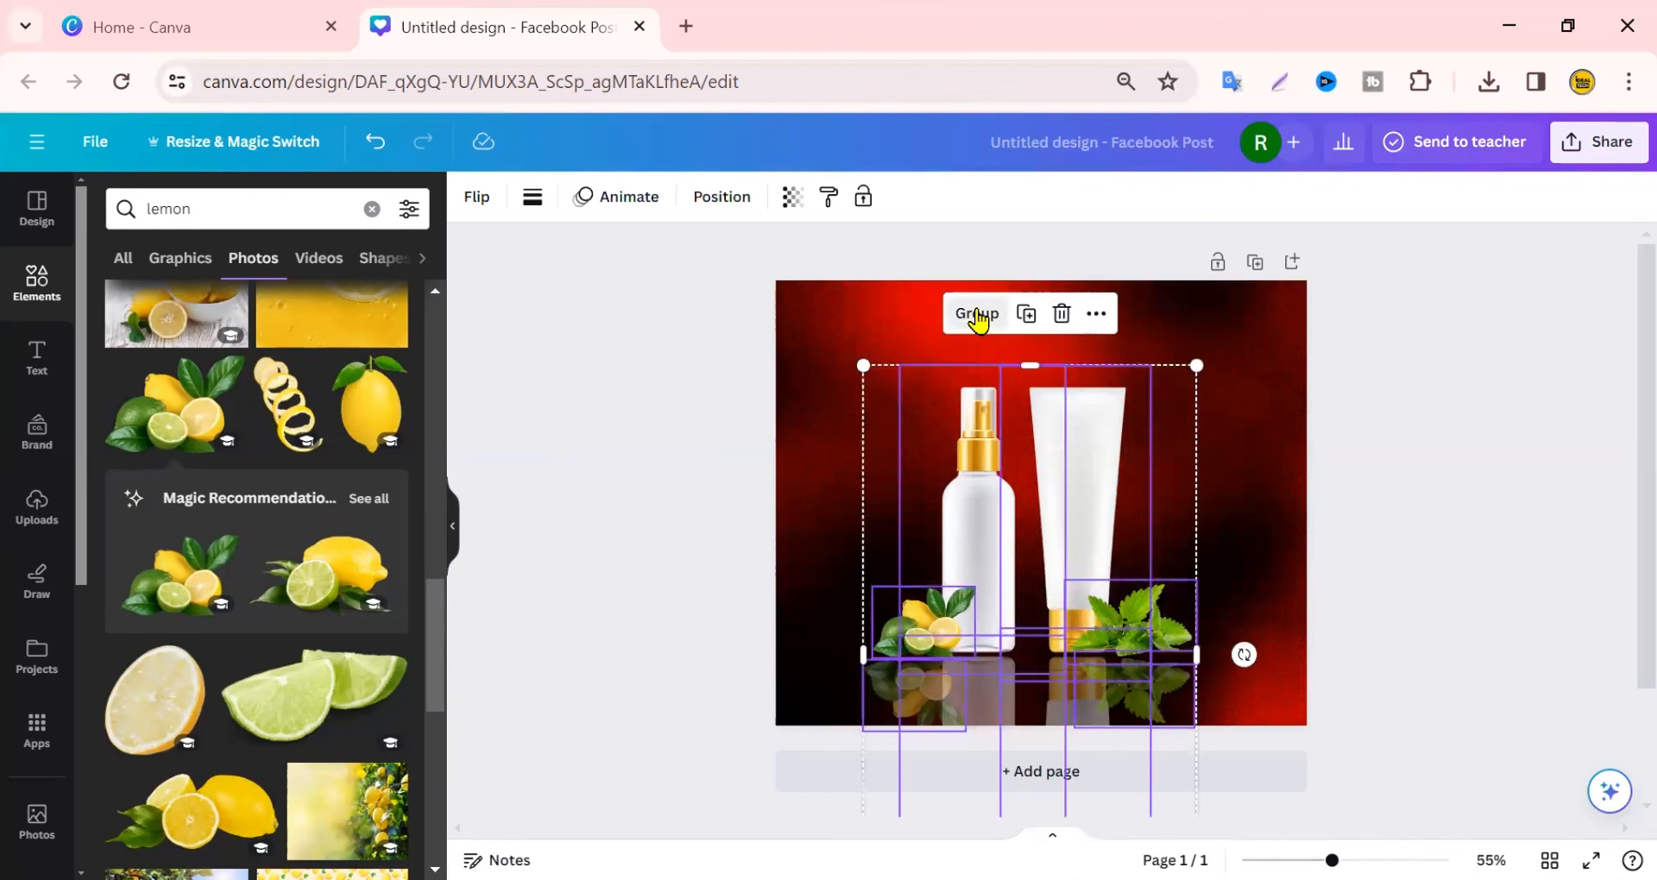
pyautogui.click(1349, 521)
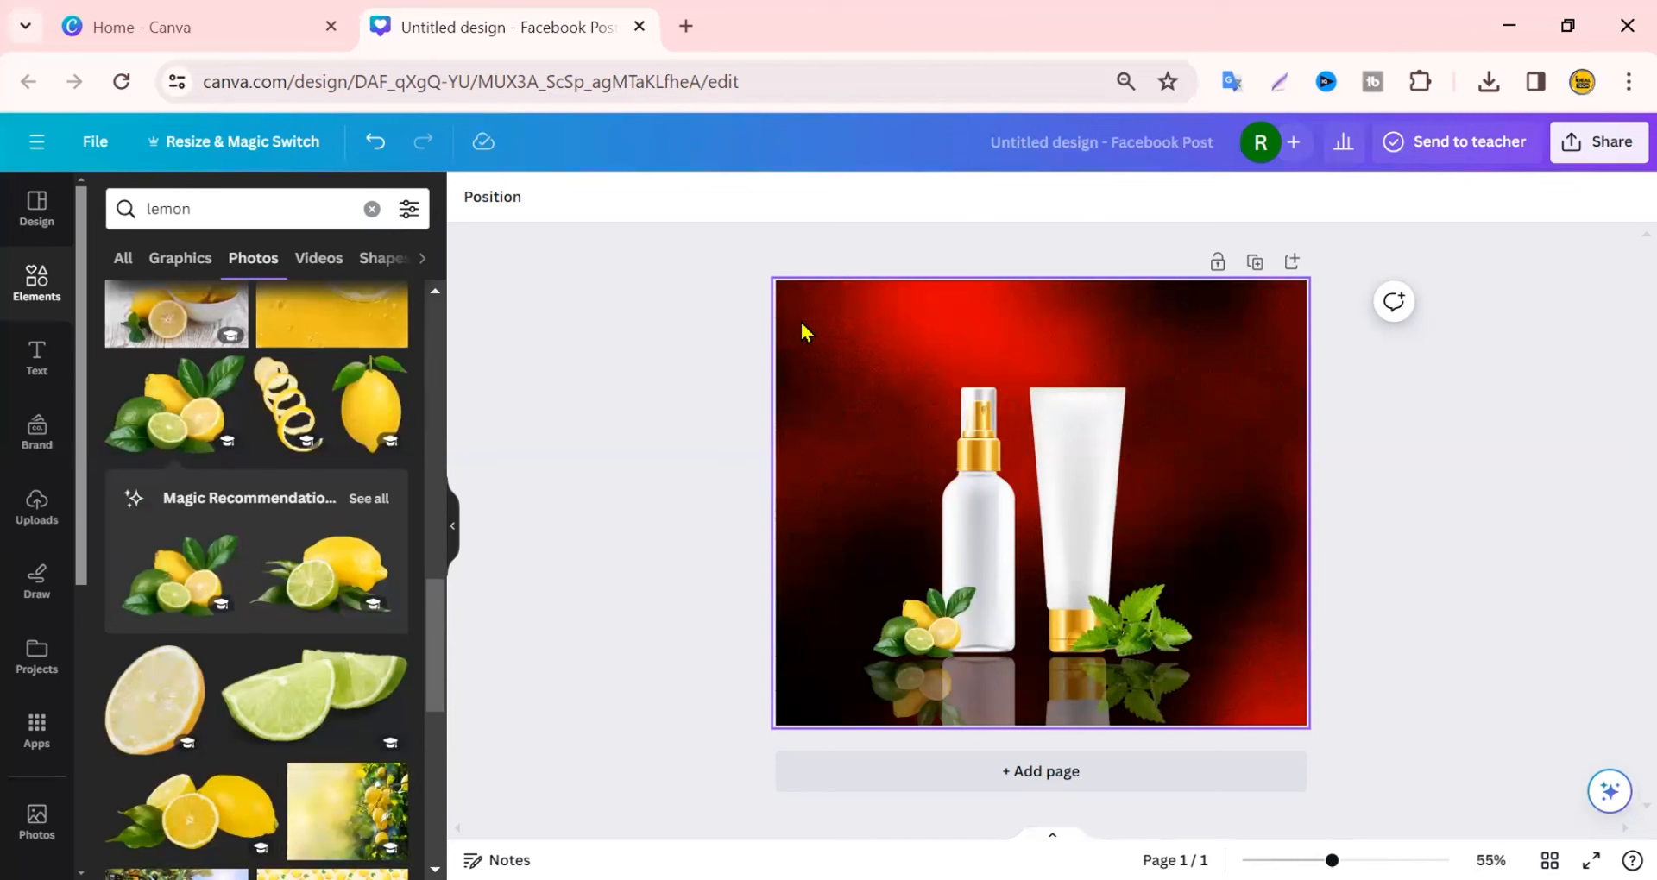
# Add a subheading text box reading "Beaty Cosmetics"
pyautogui.click(26, 371)
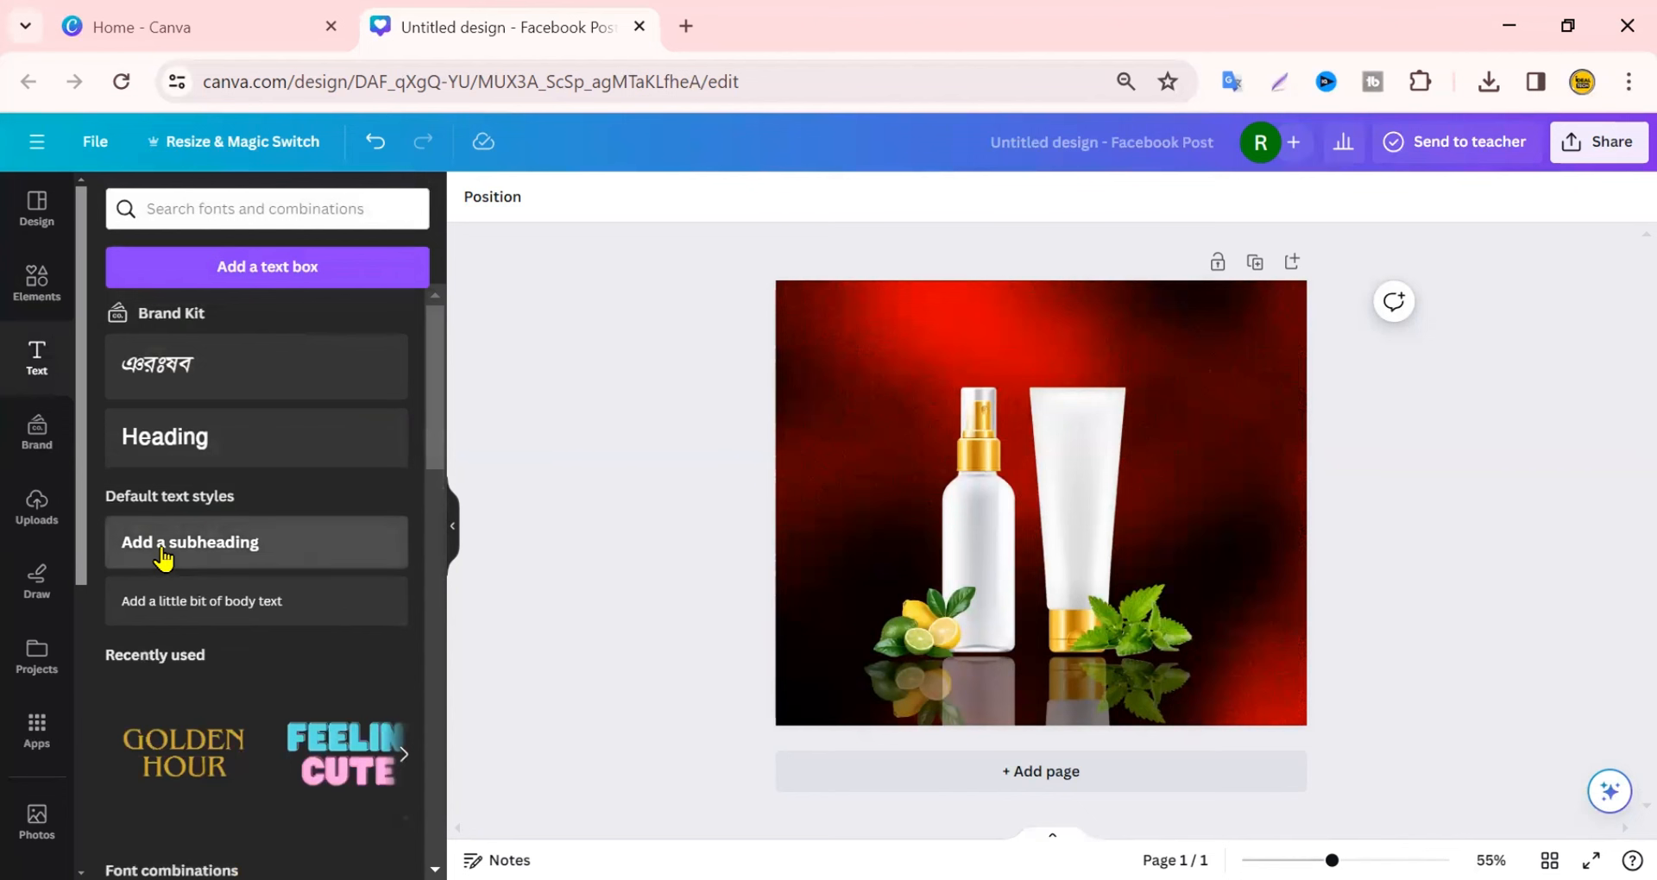
pyautogui.click(164, 557)
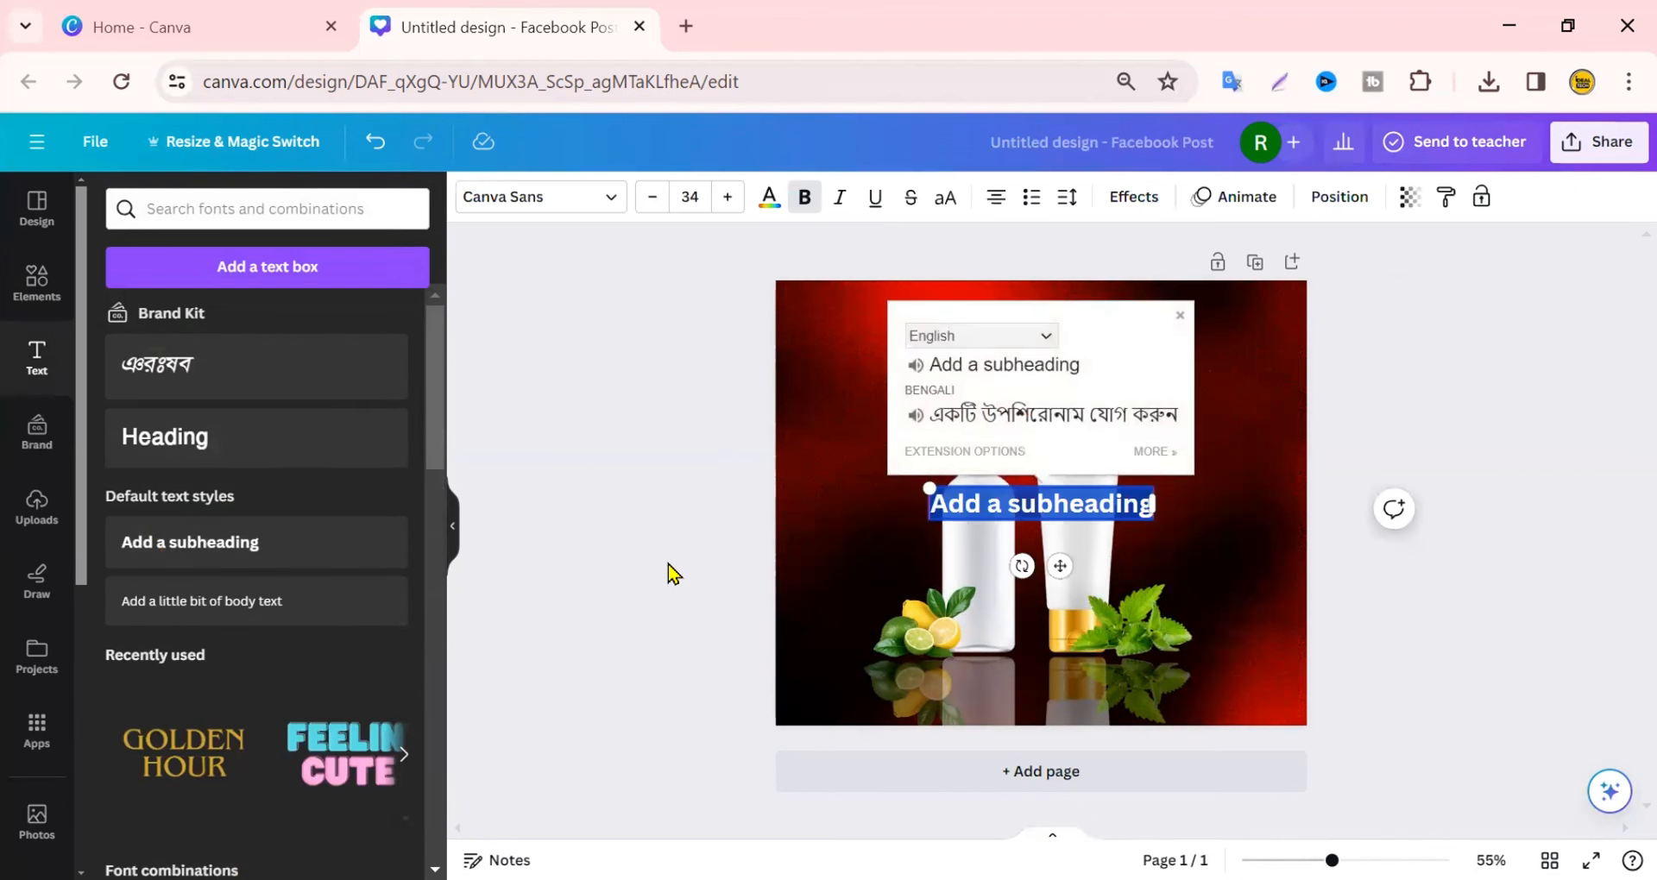
pyautogui.click(1179, 315)
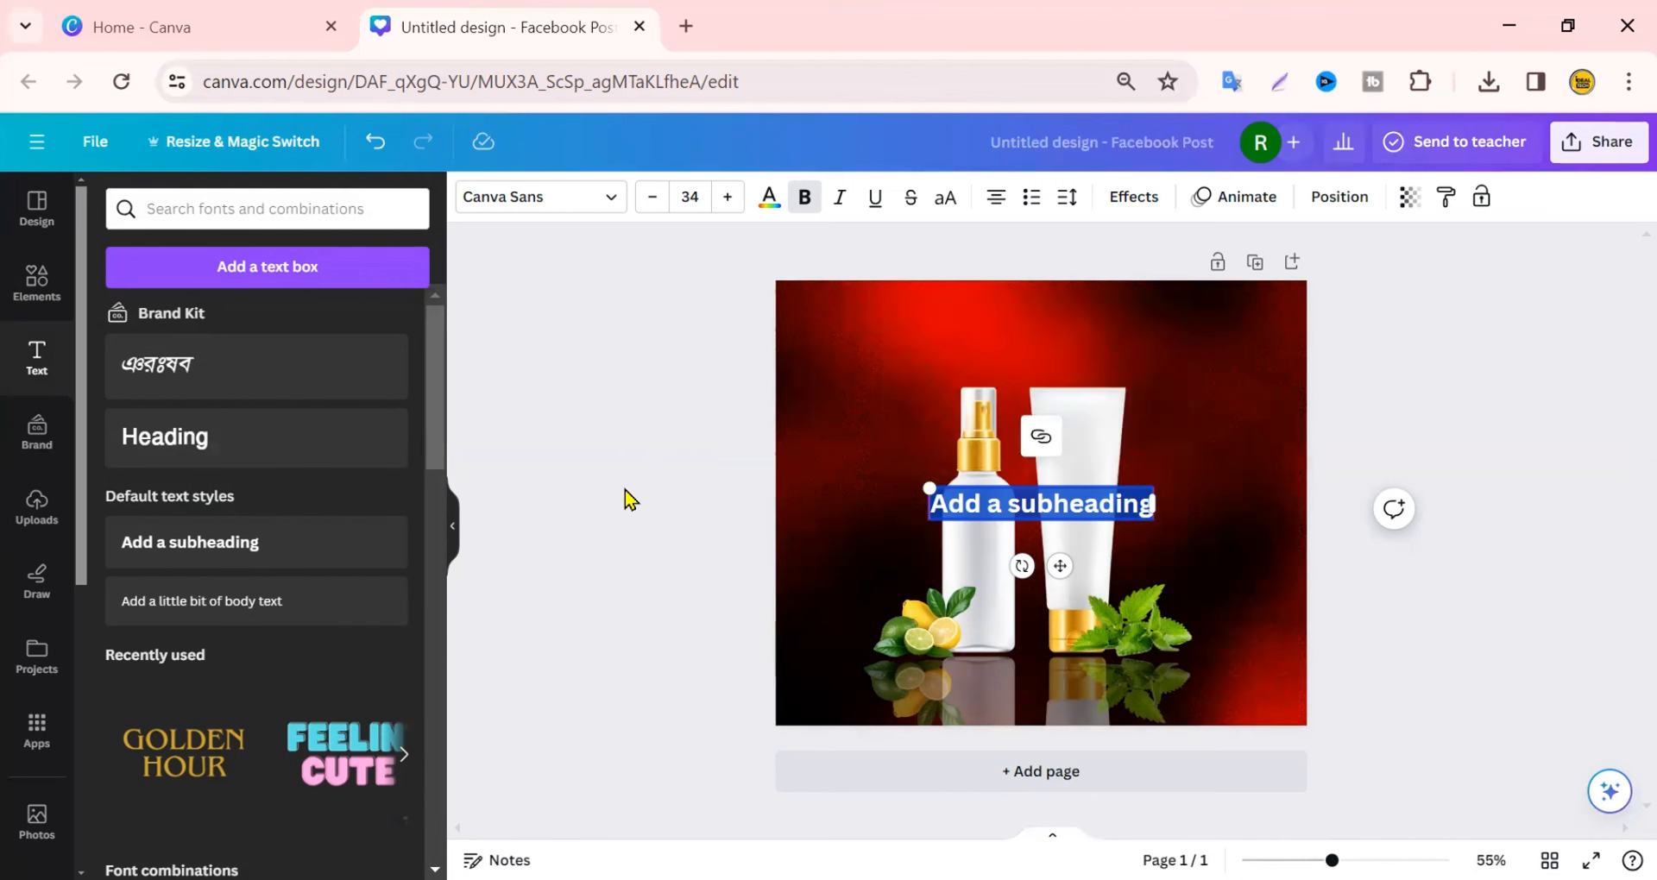
pyautogui.write('Beaty Cosmetics')
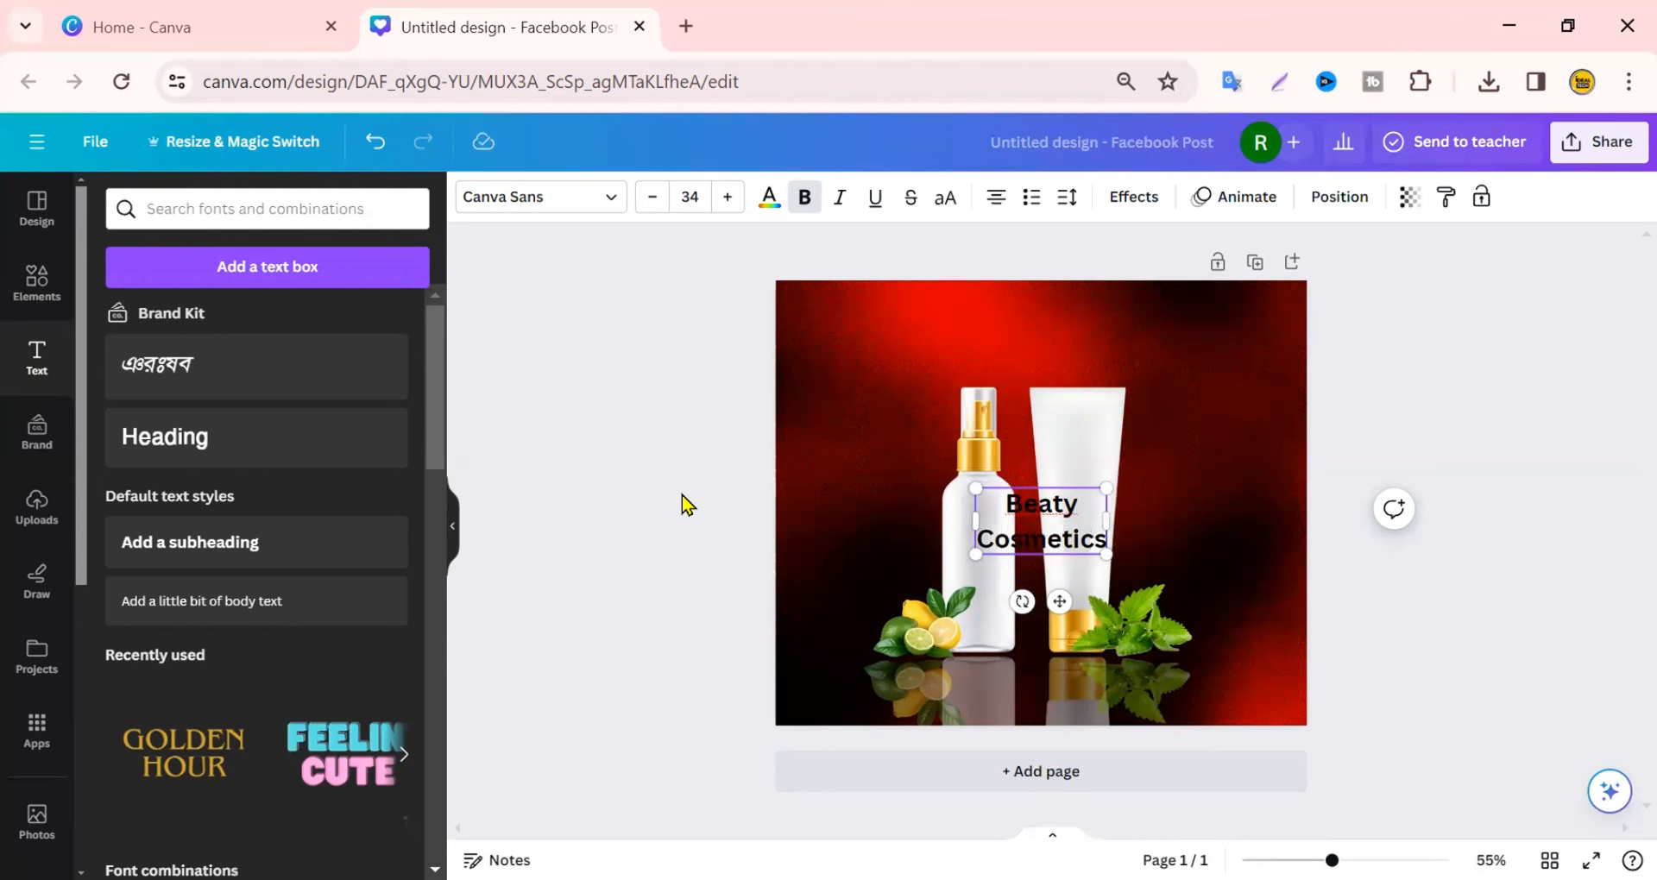
pyautogui.click(701, 511)
# Correct the heading's first word to "Beauty"
pyautogui.click(1037, 512)
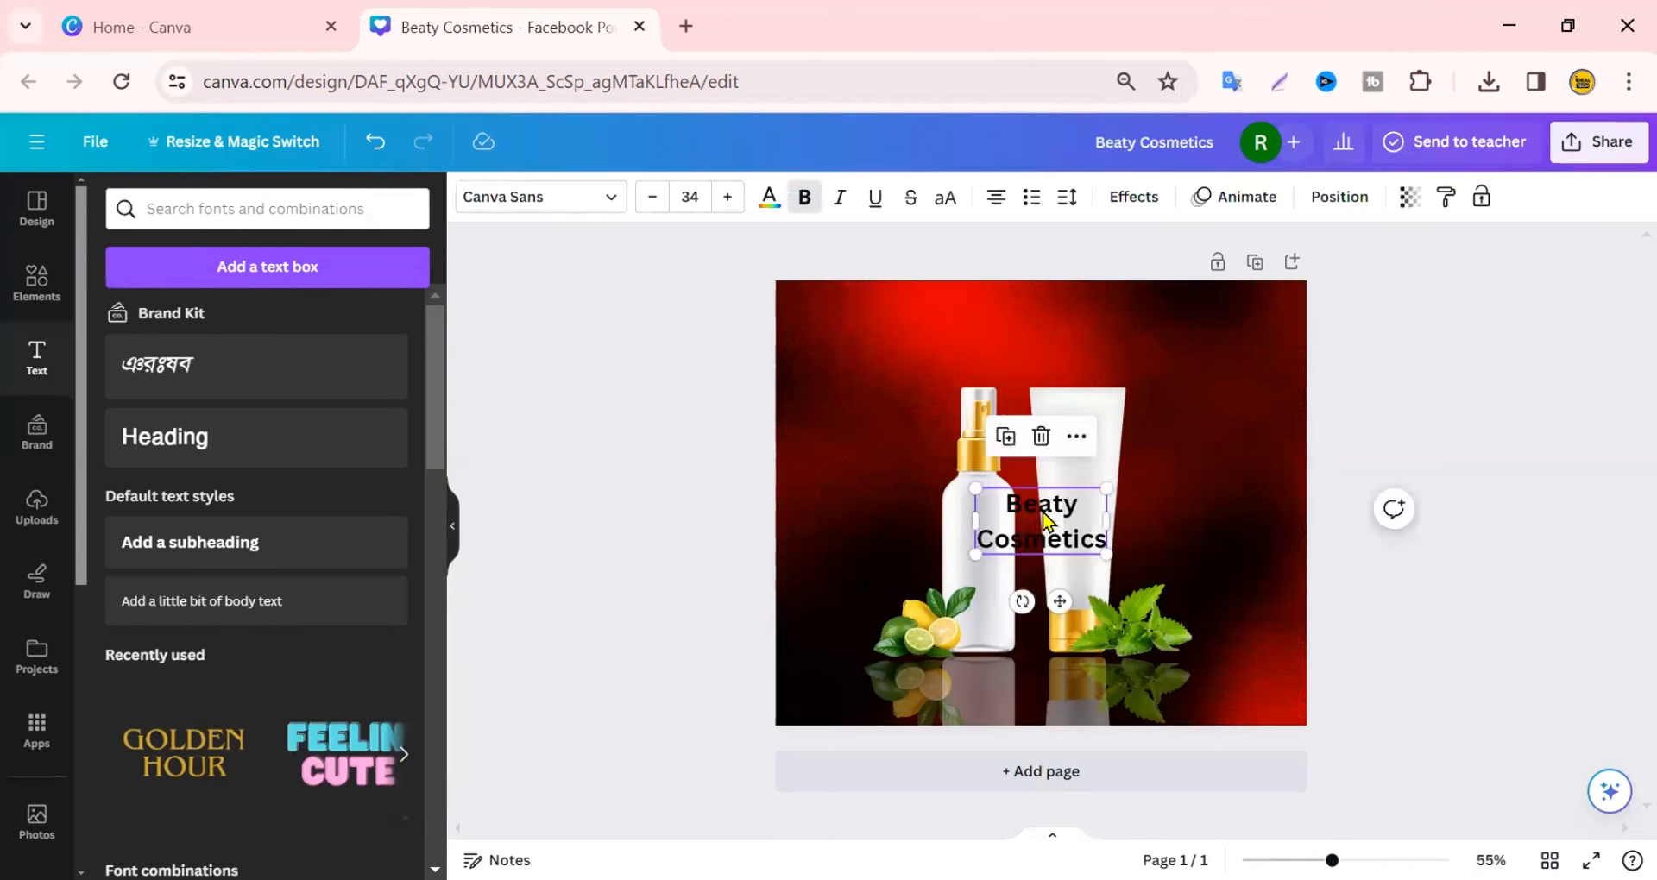
pyautogui.click(1048, 505)
pyautogui.write('u')
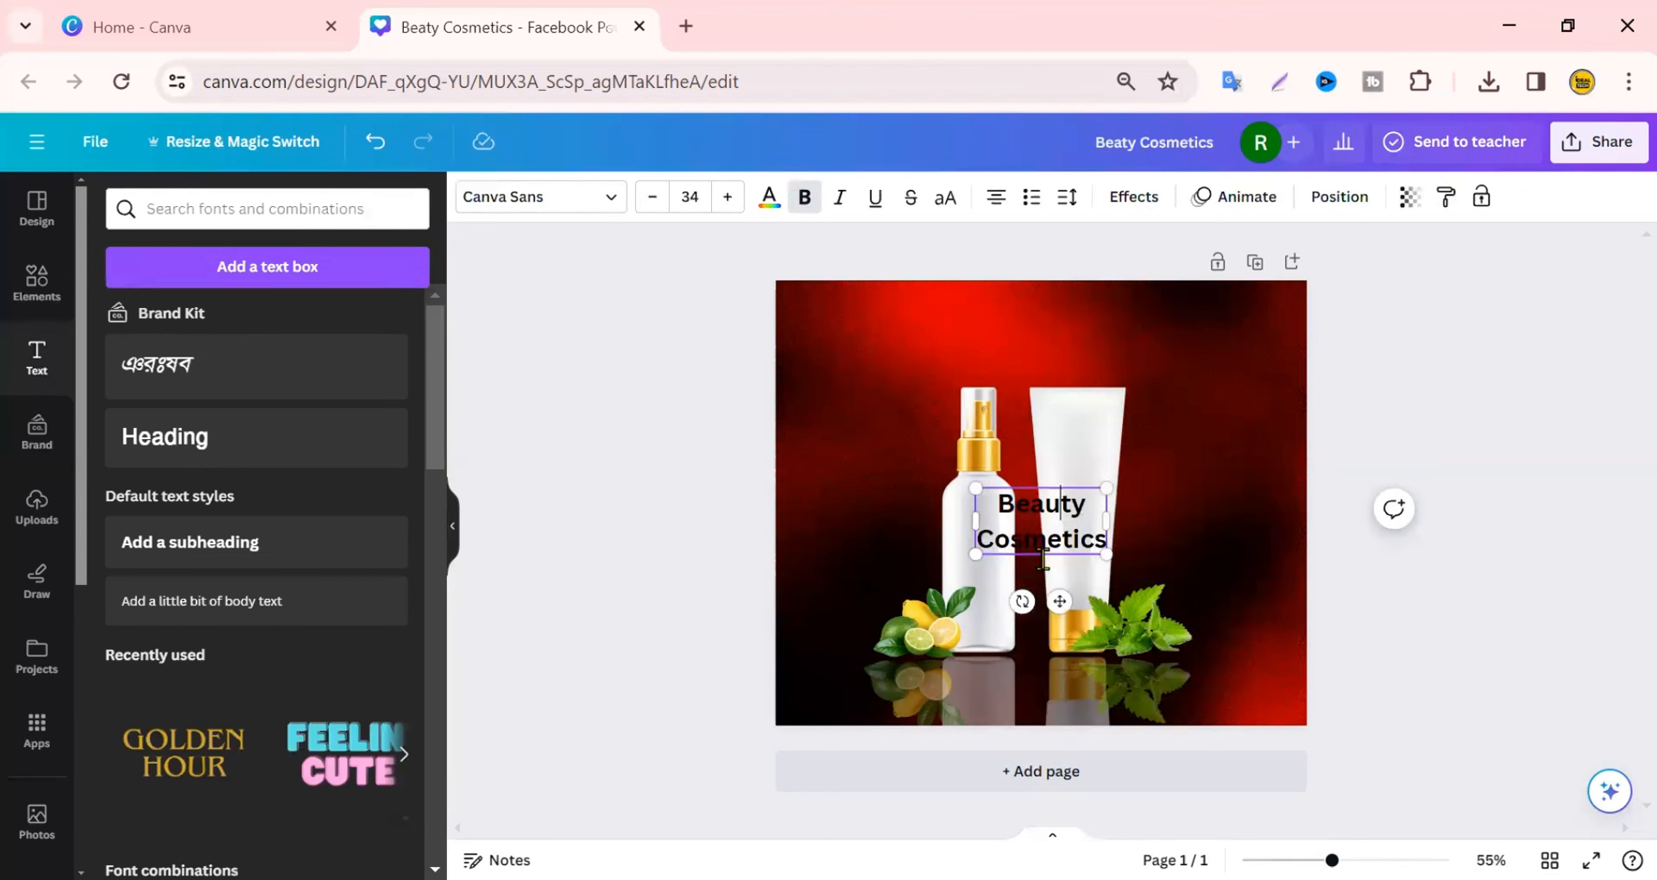
# Move the "Beauty Cosmetics" heading to the design's upper-left area and left-align its text
pyautogui.press('Escape')
pyautogui.moveTo(1031, 513); pyautogui.dragTo(868, 349)
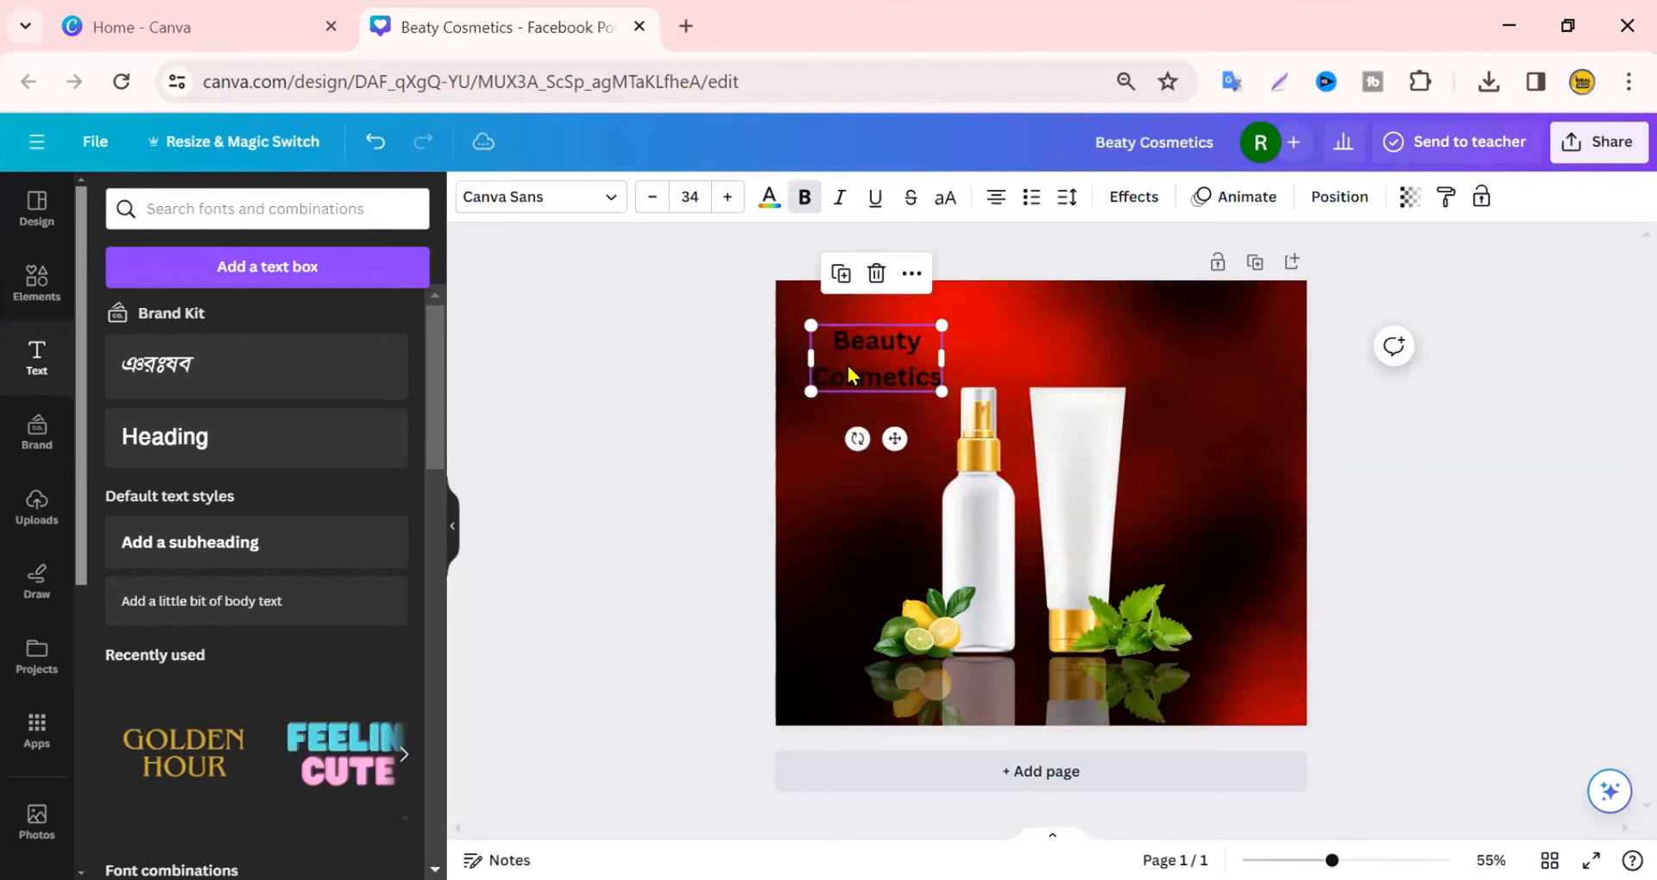
pyautogui.click(996, 197)
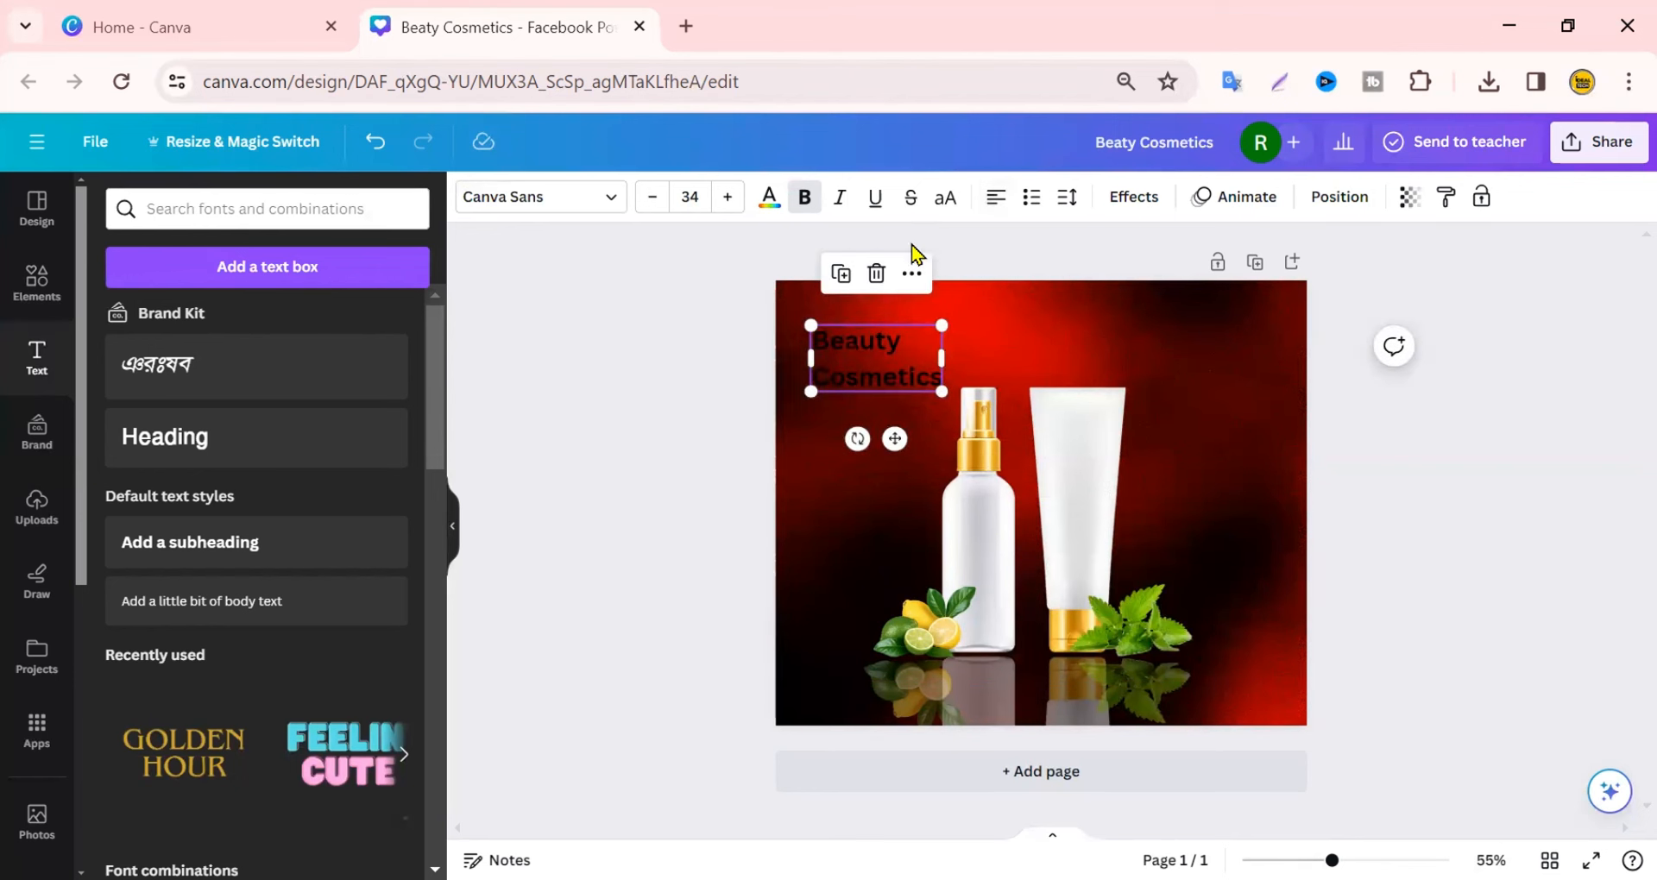
# Change the "Beauty Cosmetics" heading's text colour to white
pyautogui.click(771, 200)
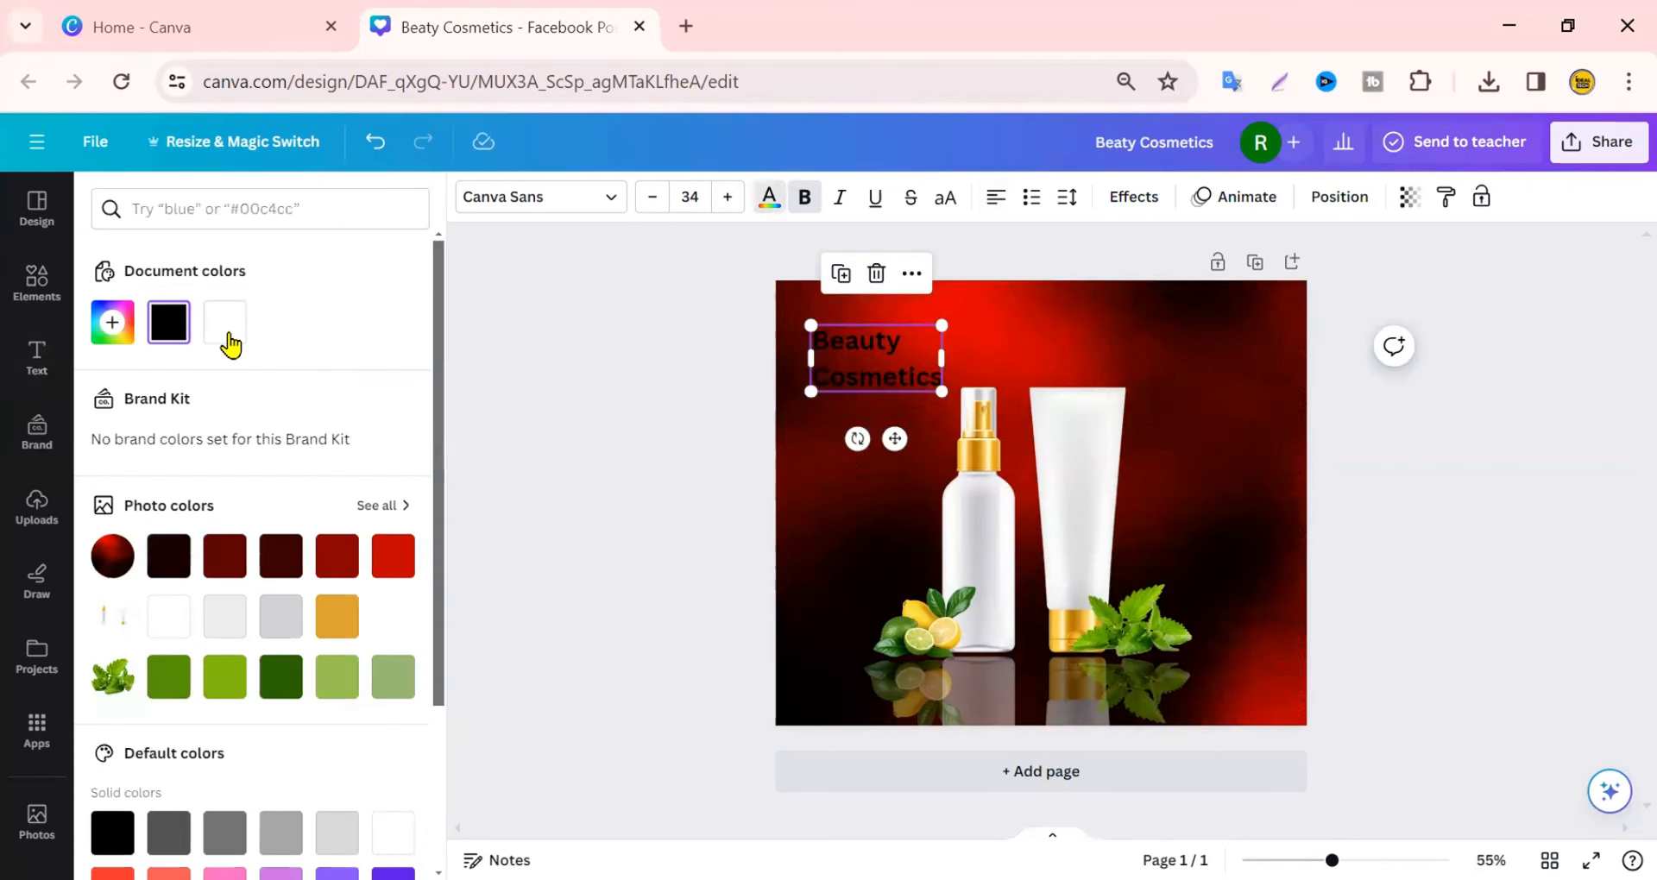
pyautogui.click(224, 322)
pyautogui.click(578, 392)
# Search the fonts for "b" and apply the Bugaki font to the "Beauty Cosmetics" heading
pyautogui.click(877, 394)
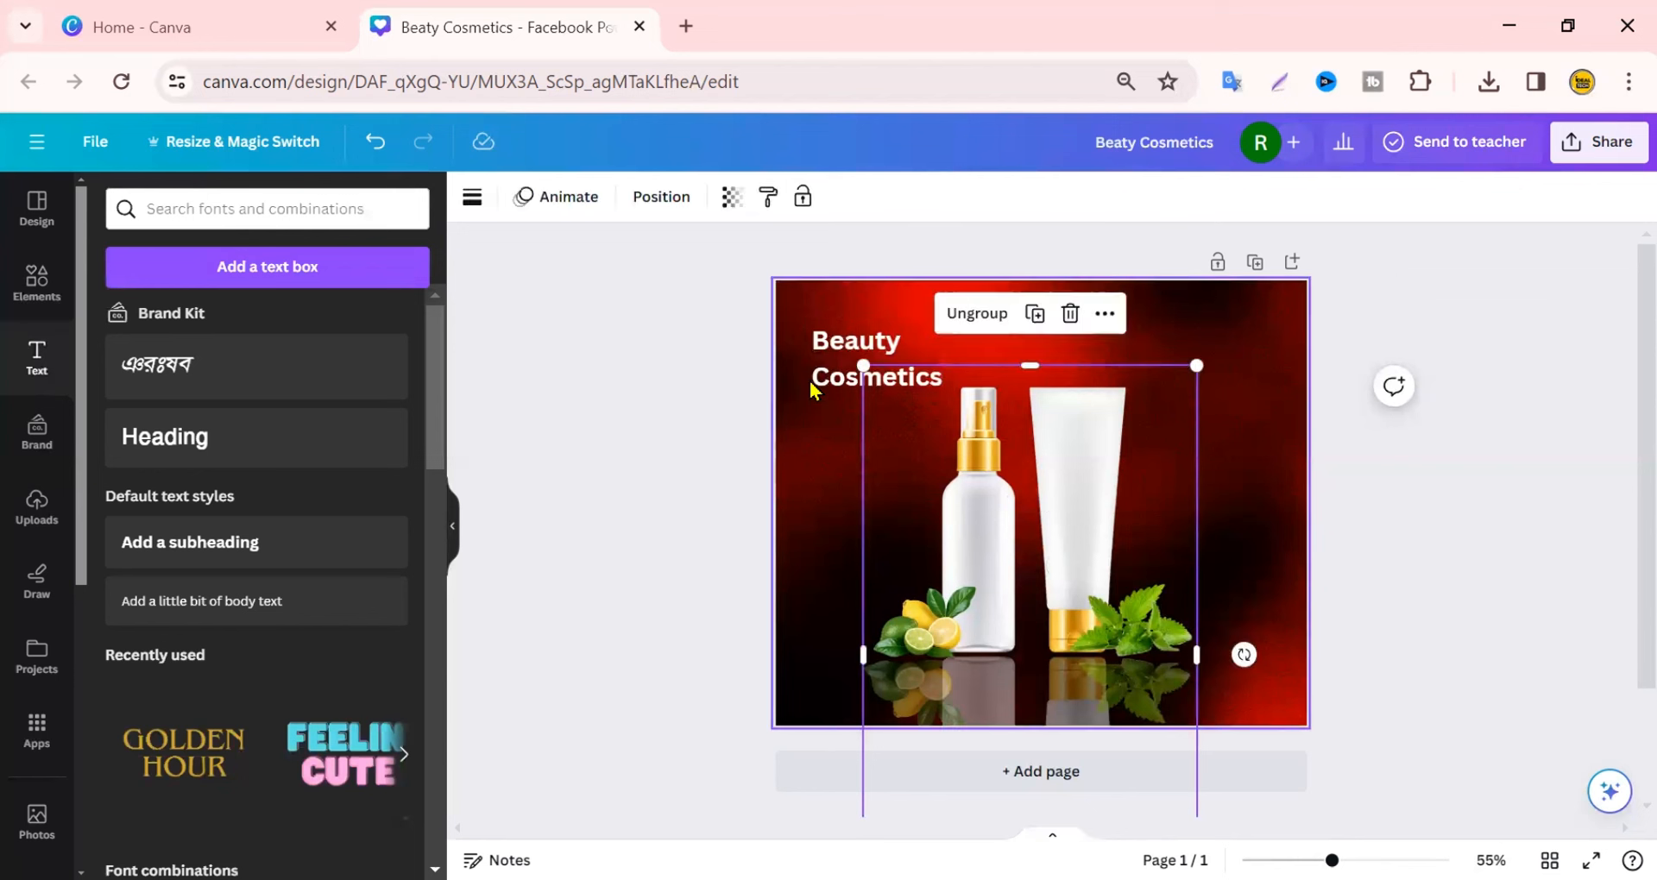
pyautogui.click(809, 381)
pyautogui.click(818, 383)
pyautogui.click(530, 200)
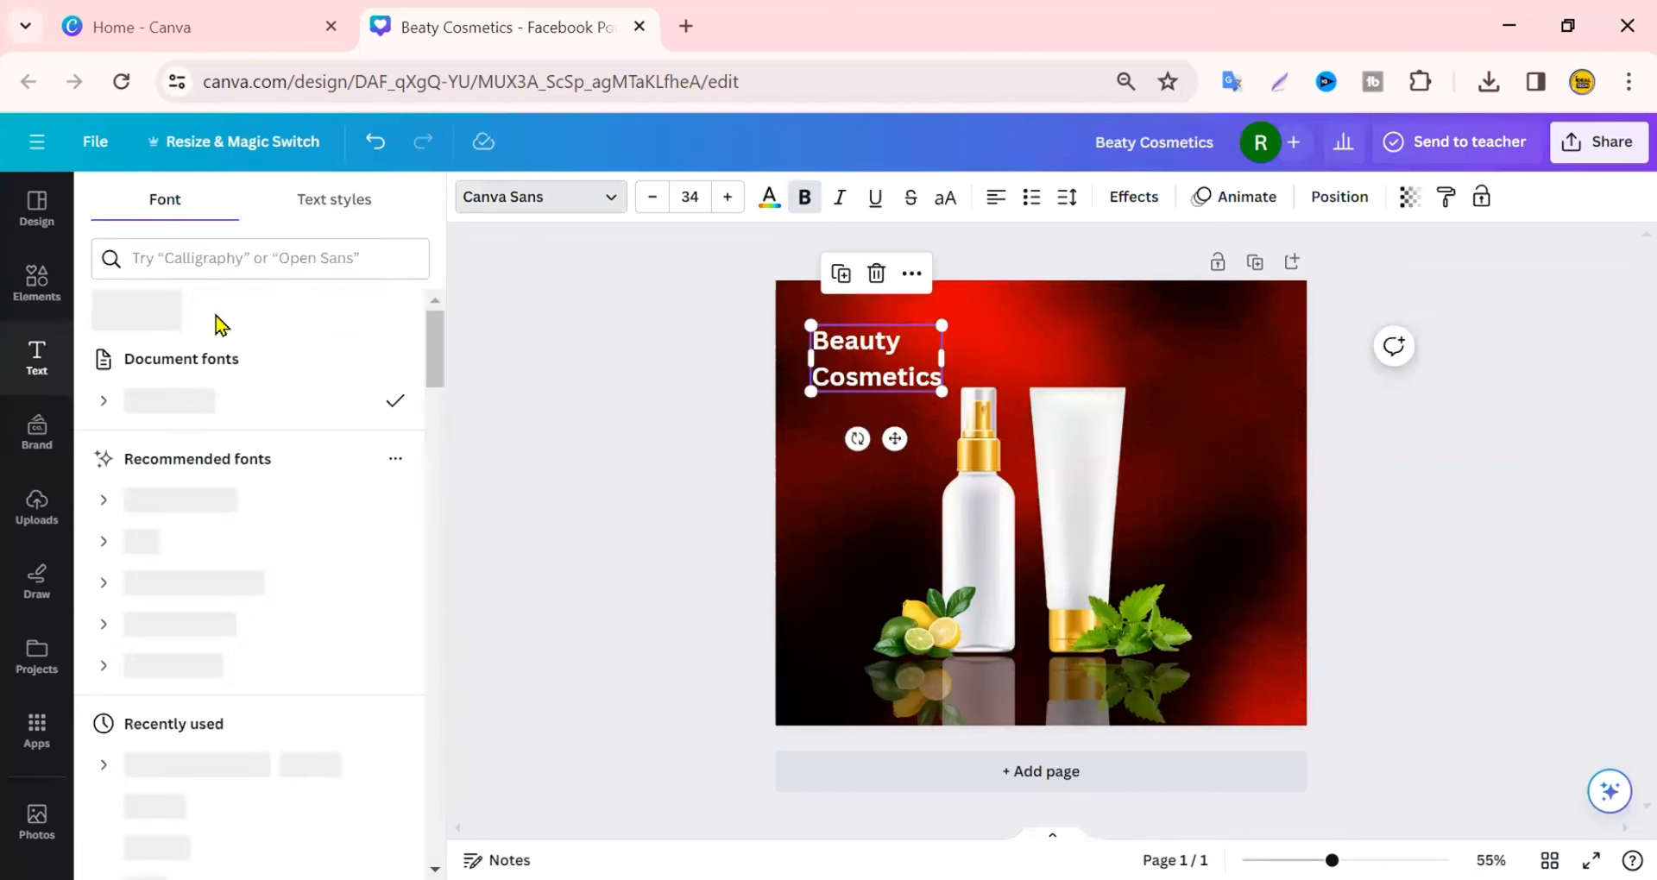
pyautogui.click(171, 263)
pyautogui.click(141, 445)
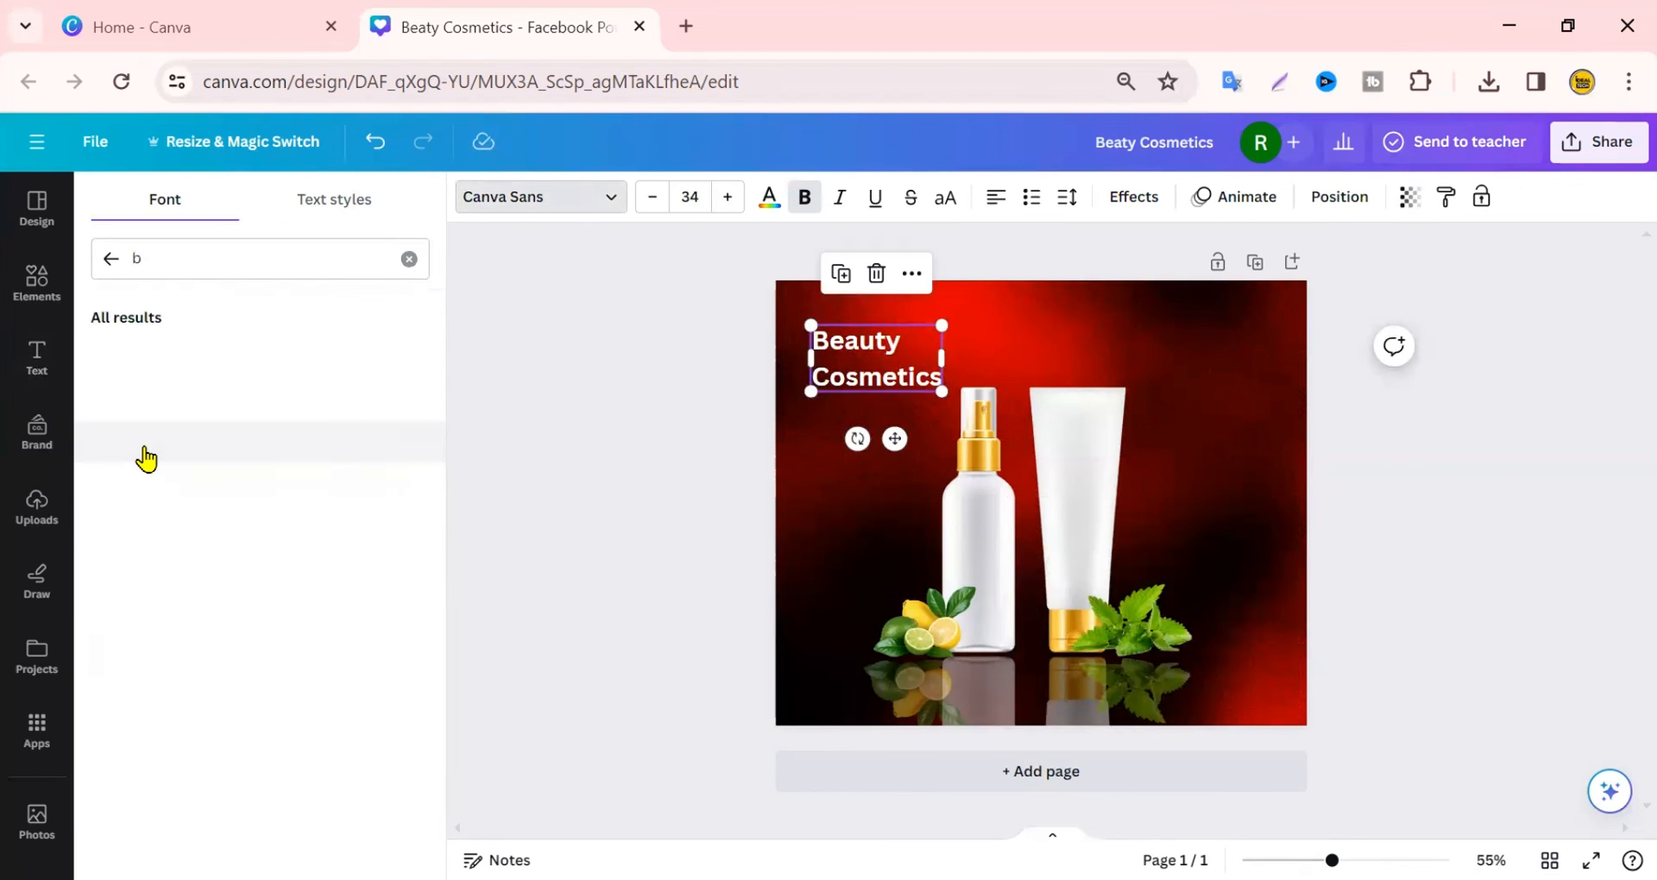
pyautogui.scroll(-5, 264, 522)
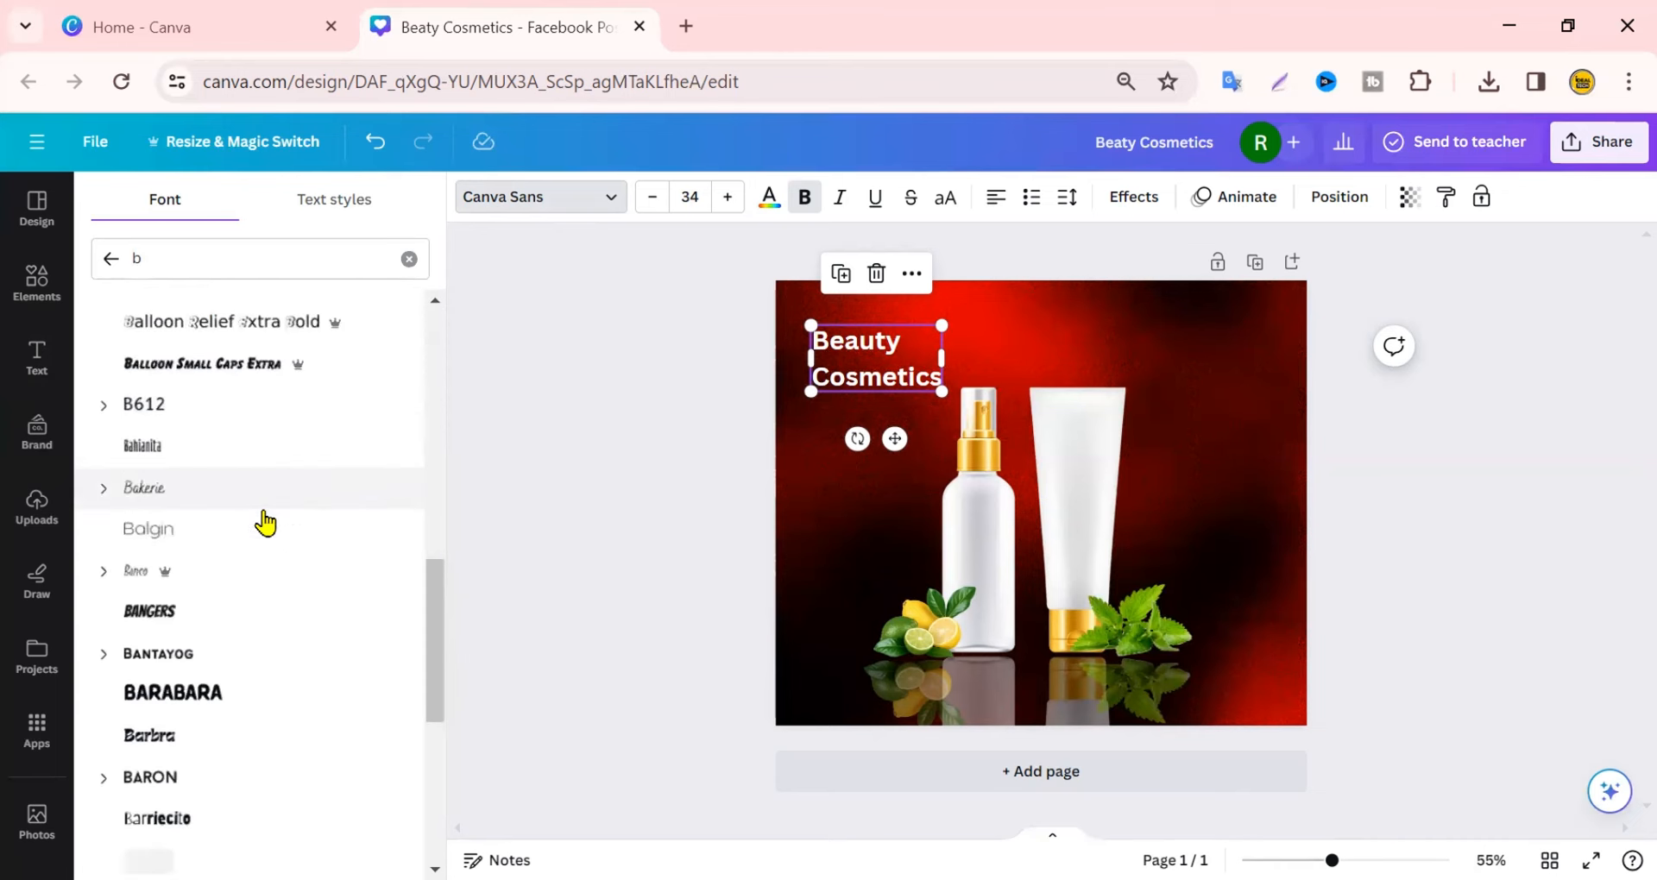
pyautogui.scroll(-10, 265, 522)
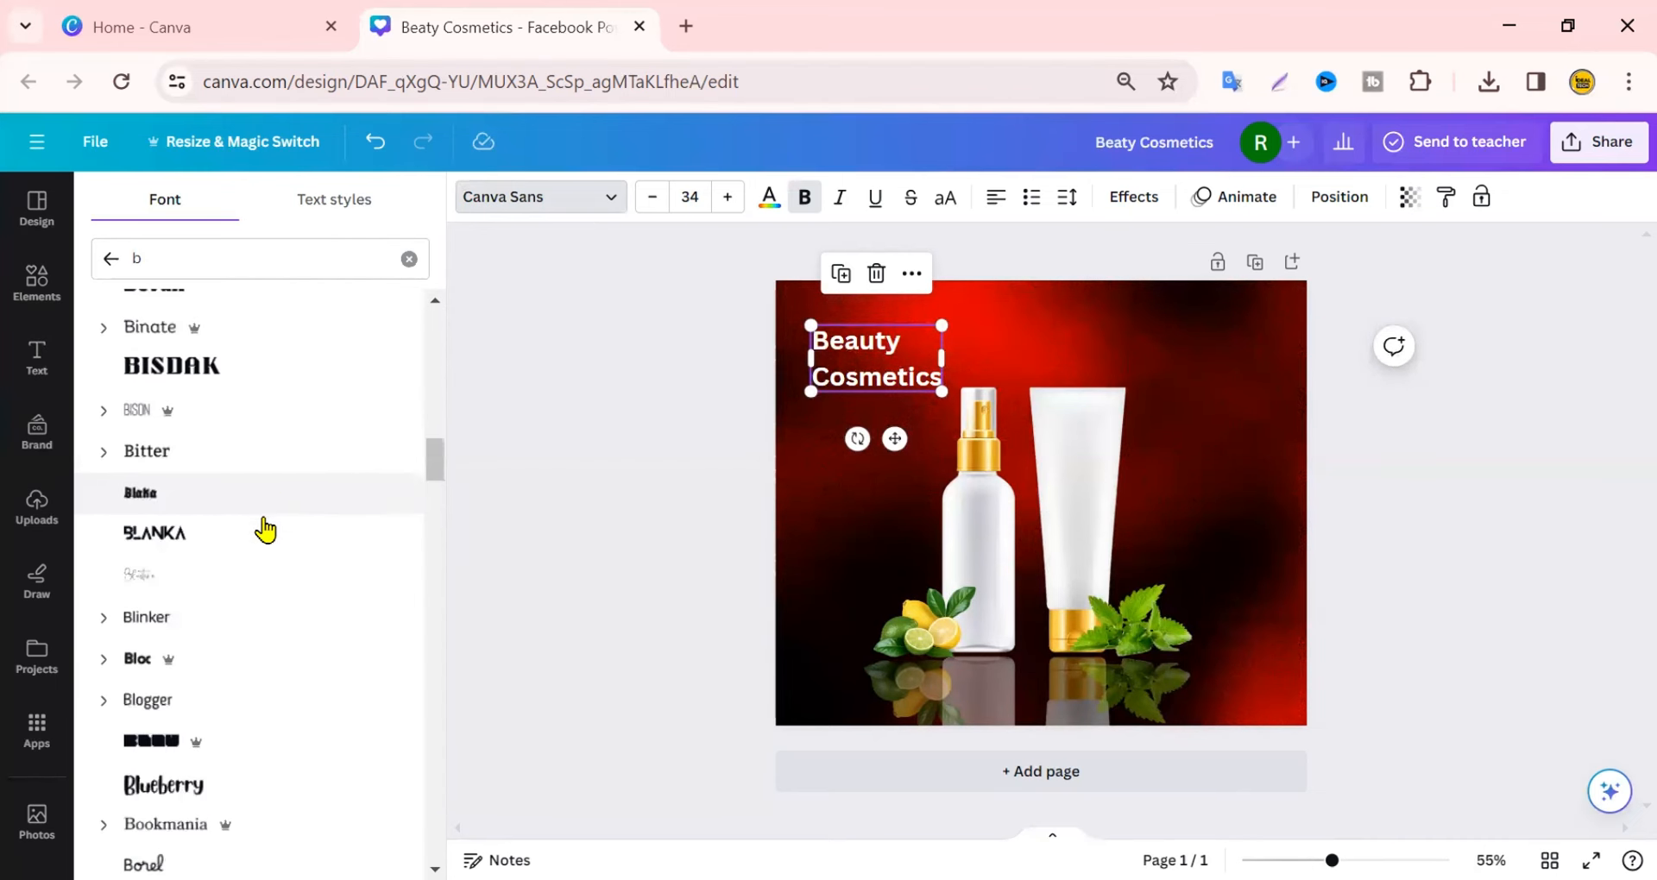
pyautogui.scroll(-4, 257, 534)
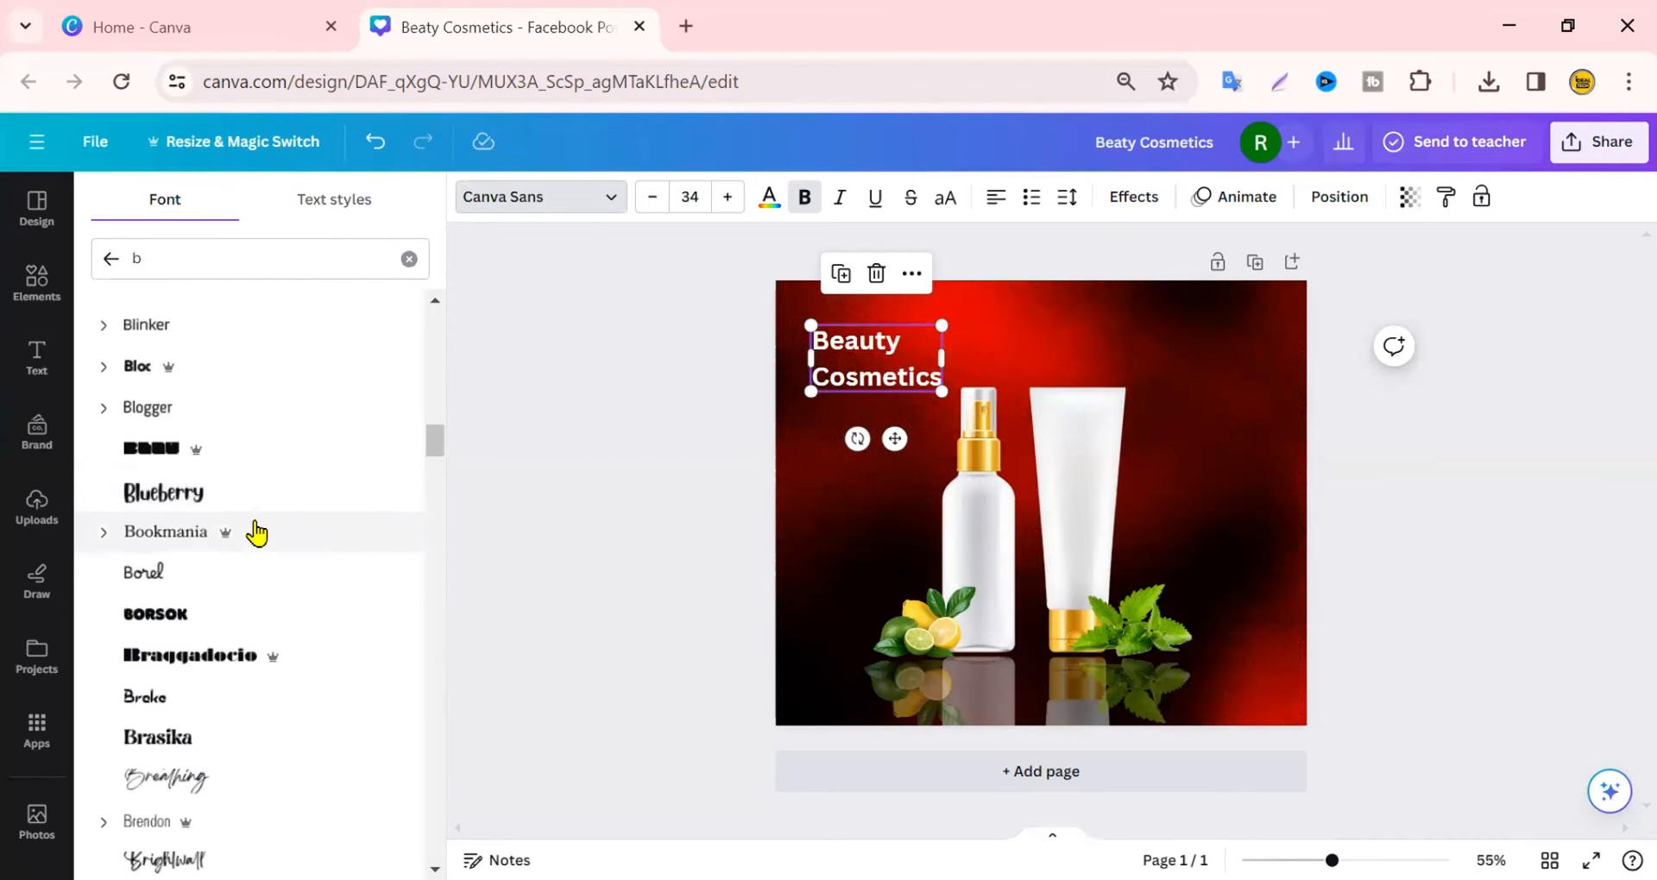
pyautogui.scroll(-5, 256, 533)
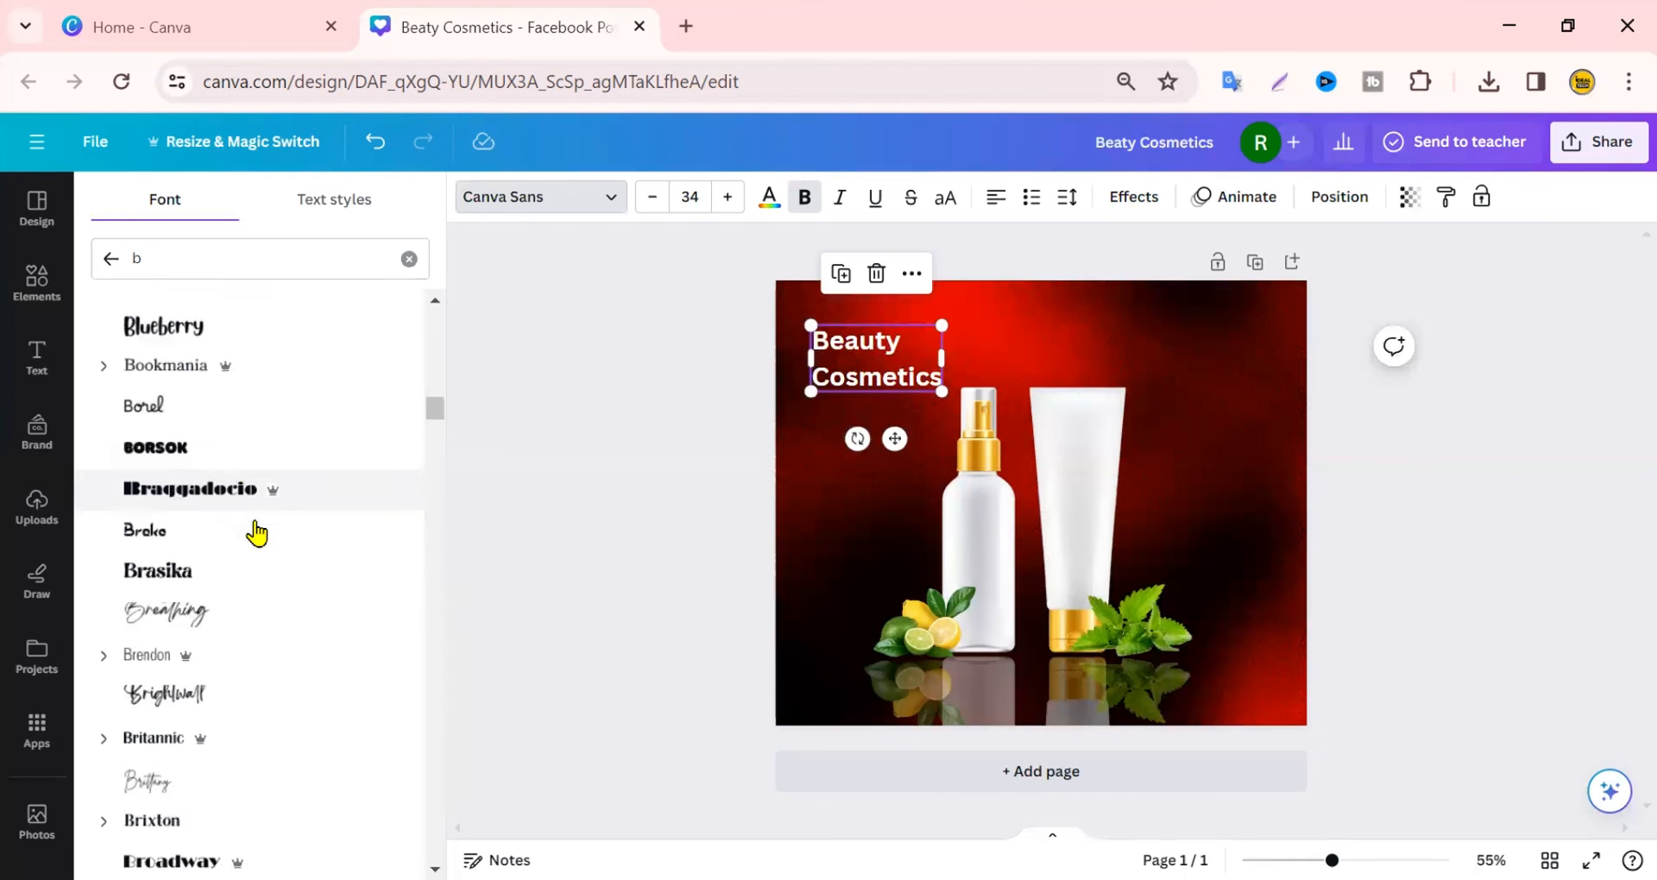
pyautogui.click(157, 673)
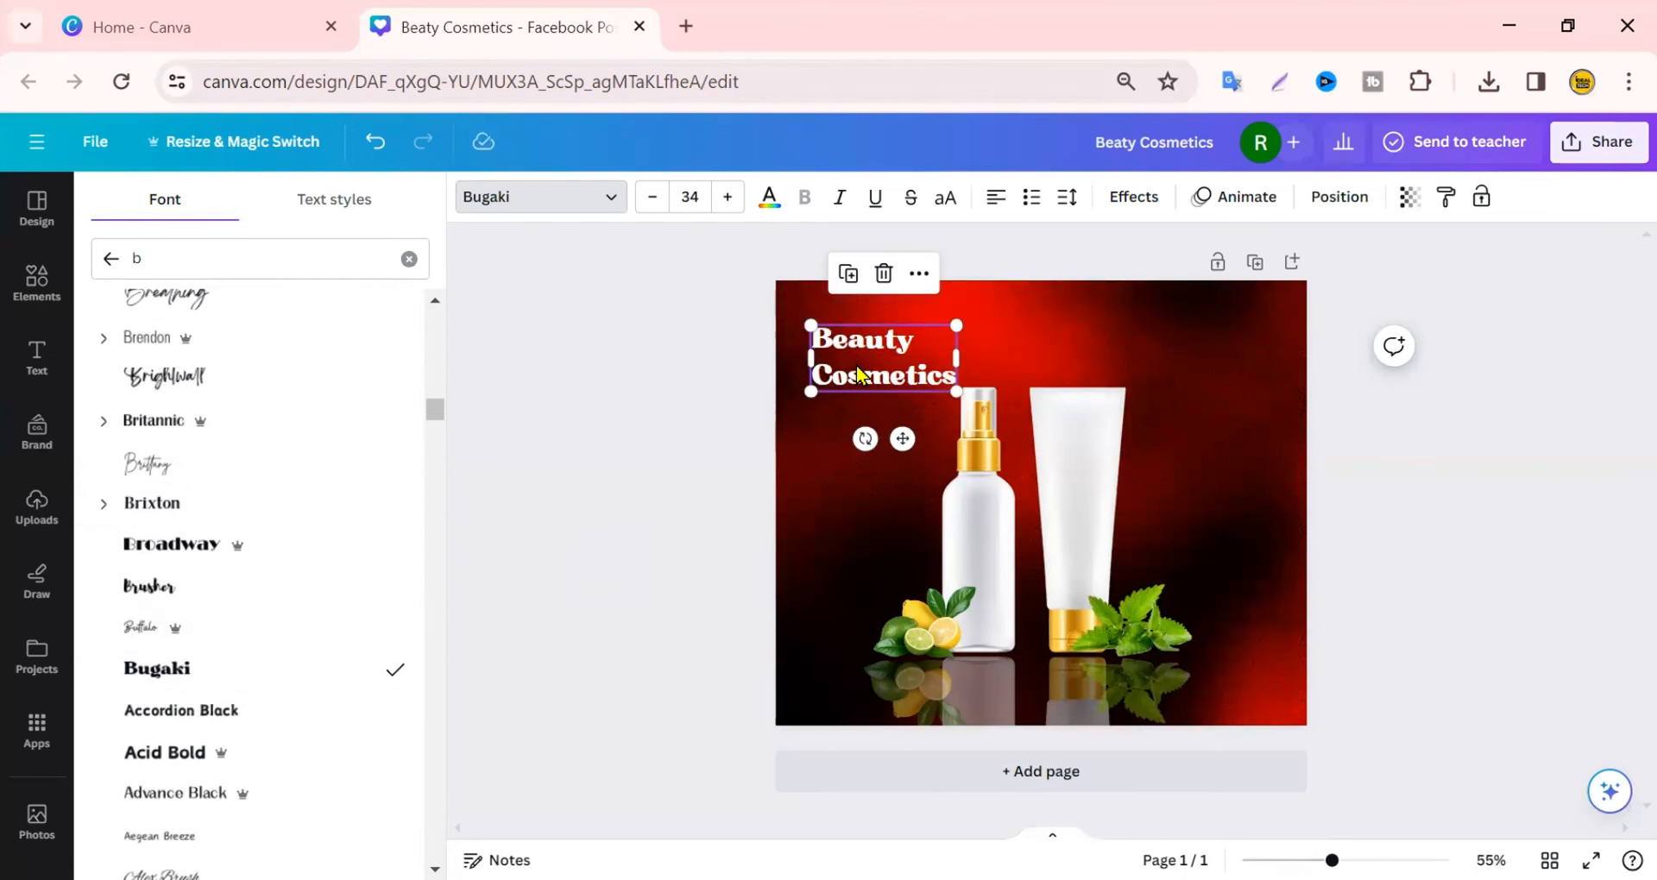
# Move the heading closer to the design's top edge and enlarge it to font size 42.9
pyautogui.moveTo(859, 374); pyautogui.dragTo(854, 358)
pyautogui.moveTo(952, 310); pyautogui.dragTo(989, 292)
# Set the heading's line spacing to 1 and nudge the heading slightly down
pyautogui.click(1068, 198)
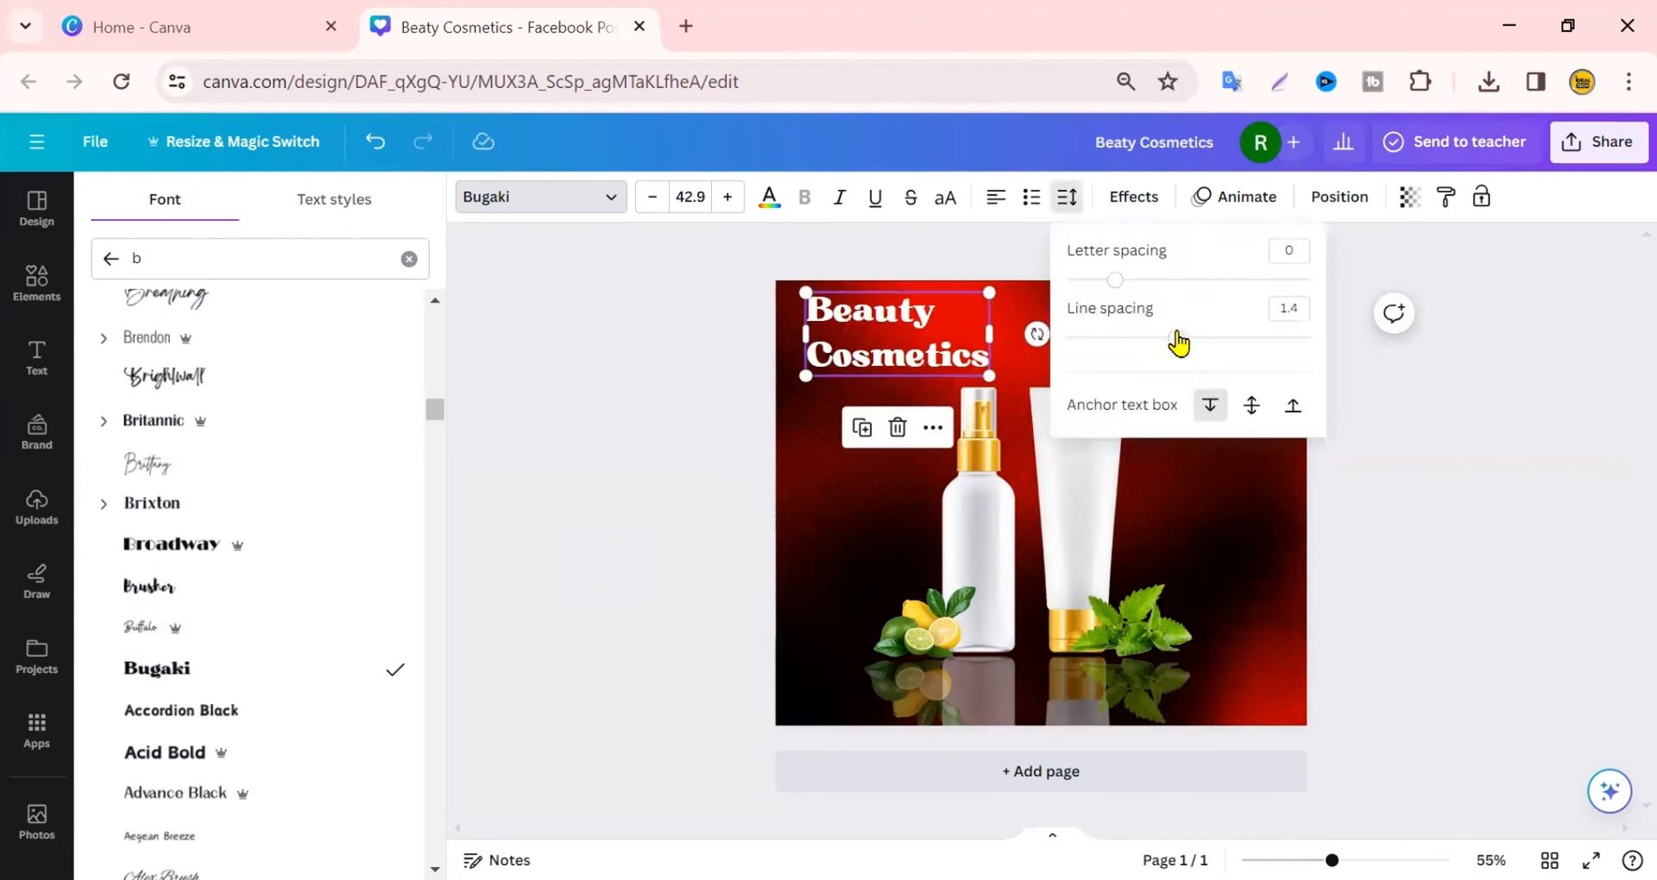
pyautogui.moveTo(1175, 337); pyautogui.dragTo(1128, 341)
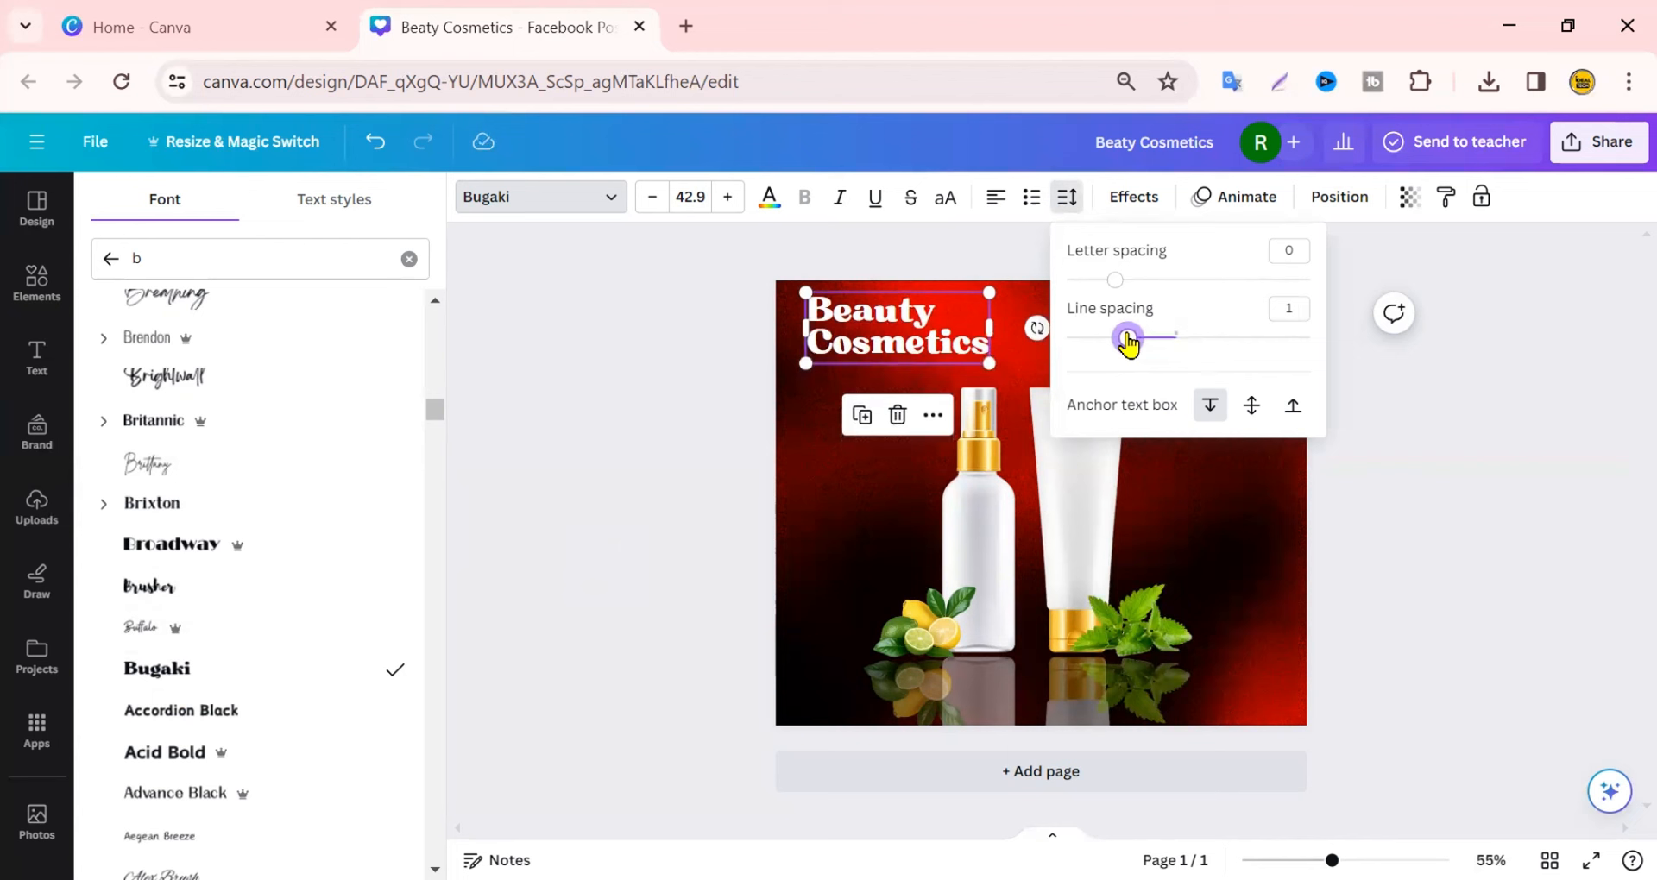
pyautogui.click(651, 380)
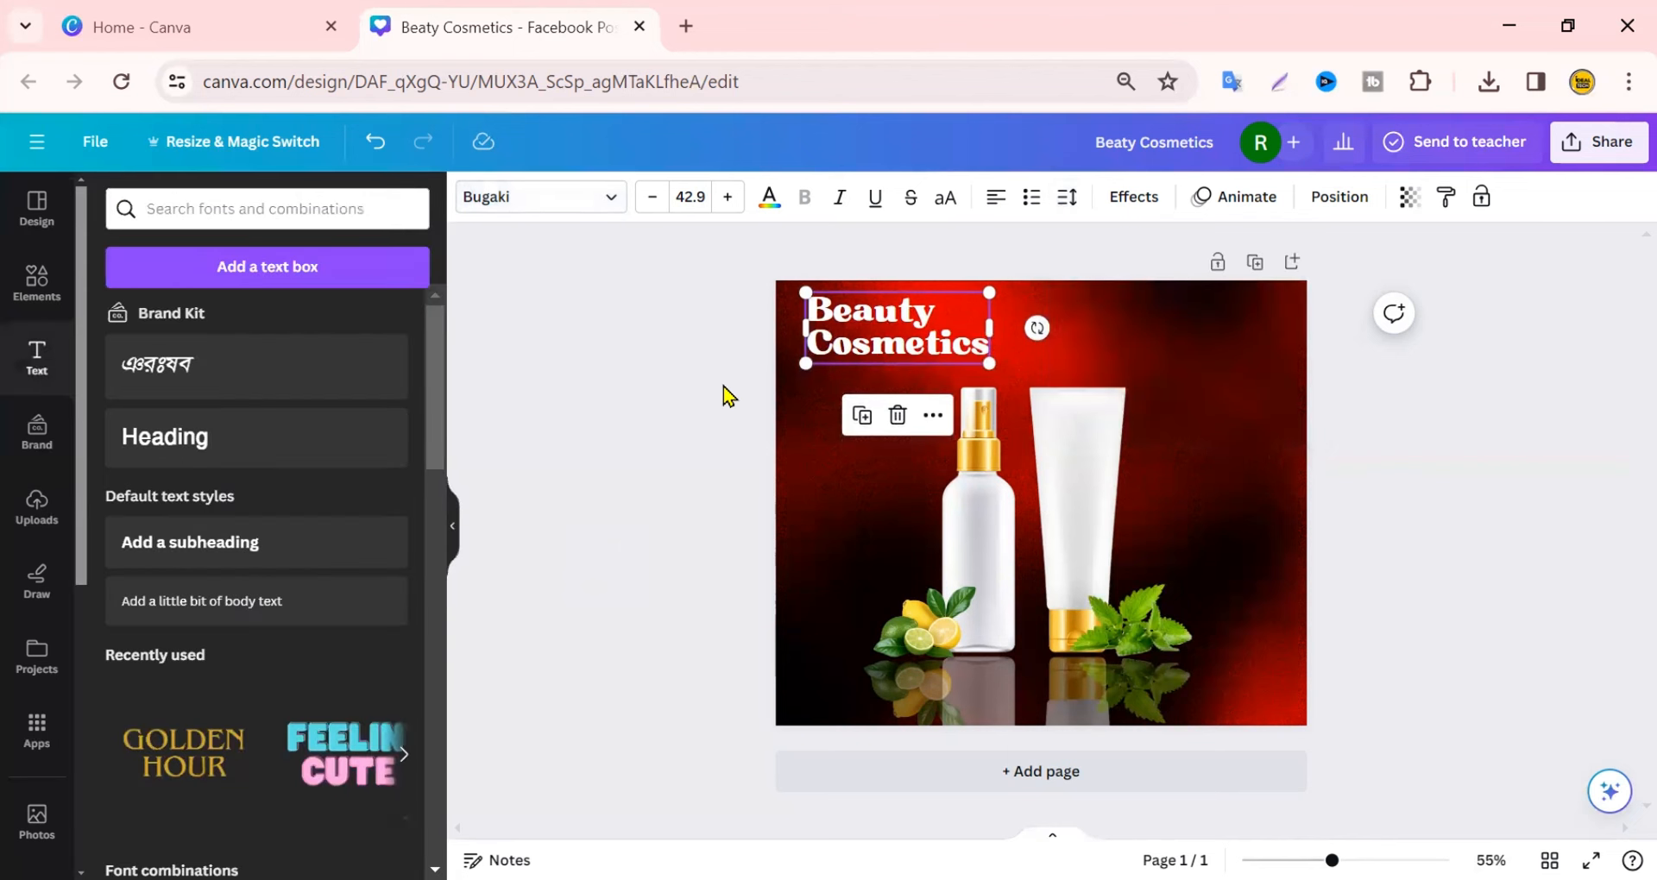
pyautogui.hotkey('shift', 'Down')
pyautogui.hotkey('shift', 'Down')
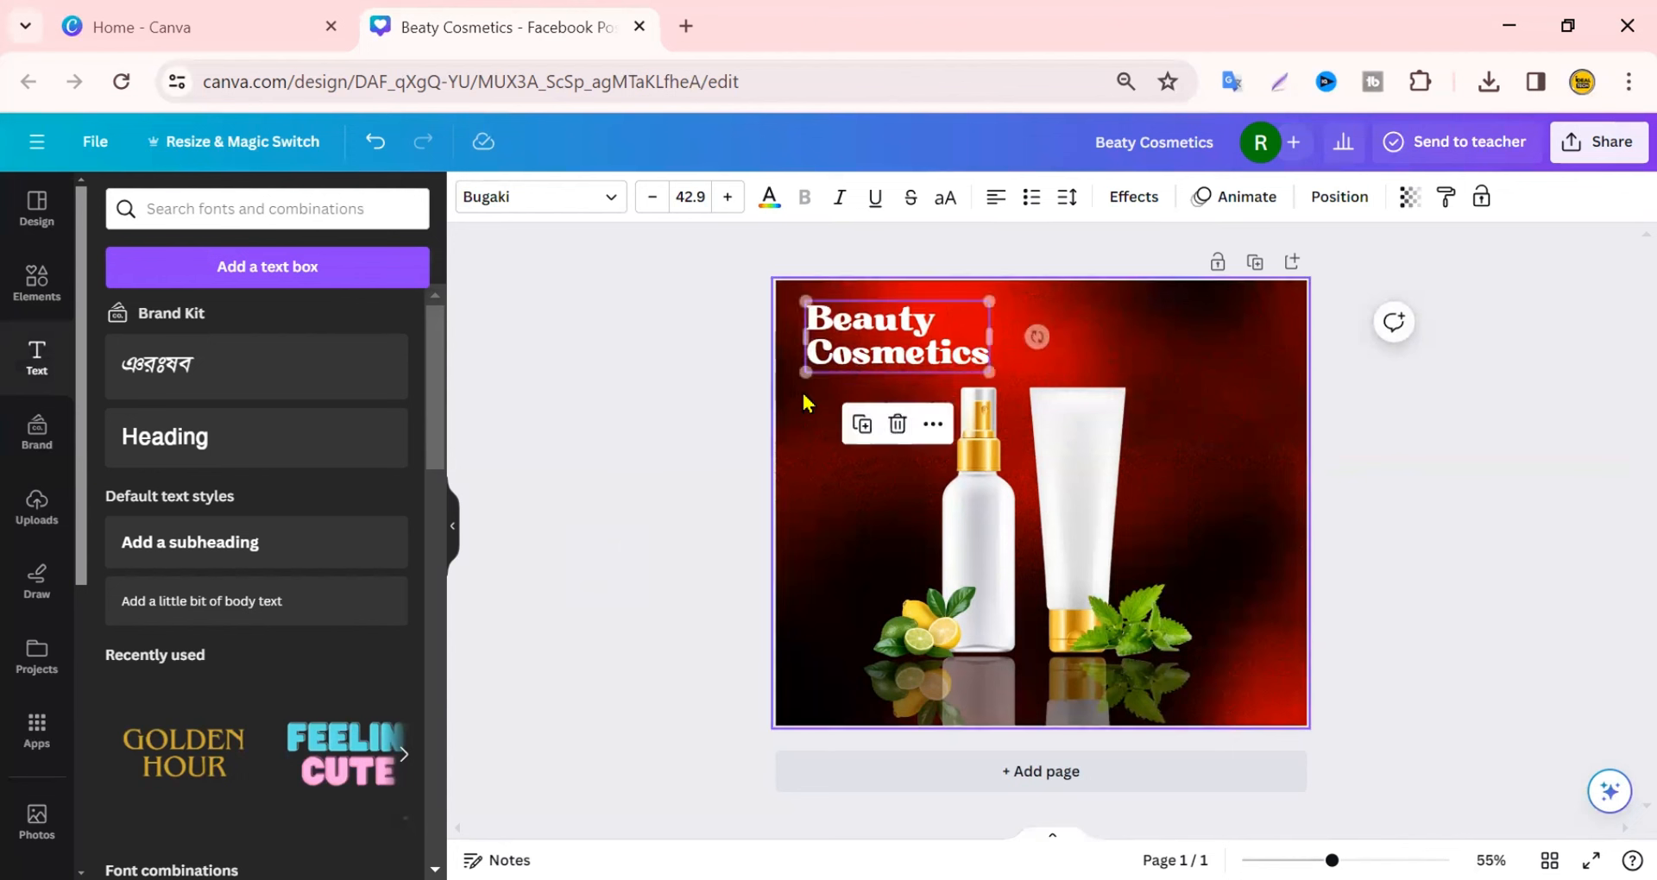
# Apply the Shadow effect to the "Beauty Cosmetics" heading with black as the shadow colour
pyautogui.click(1122, 204)
pyautogui.click(257, 350)
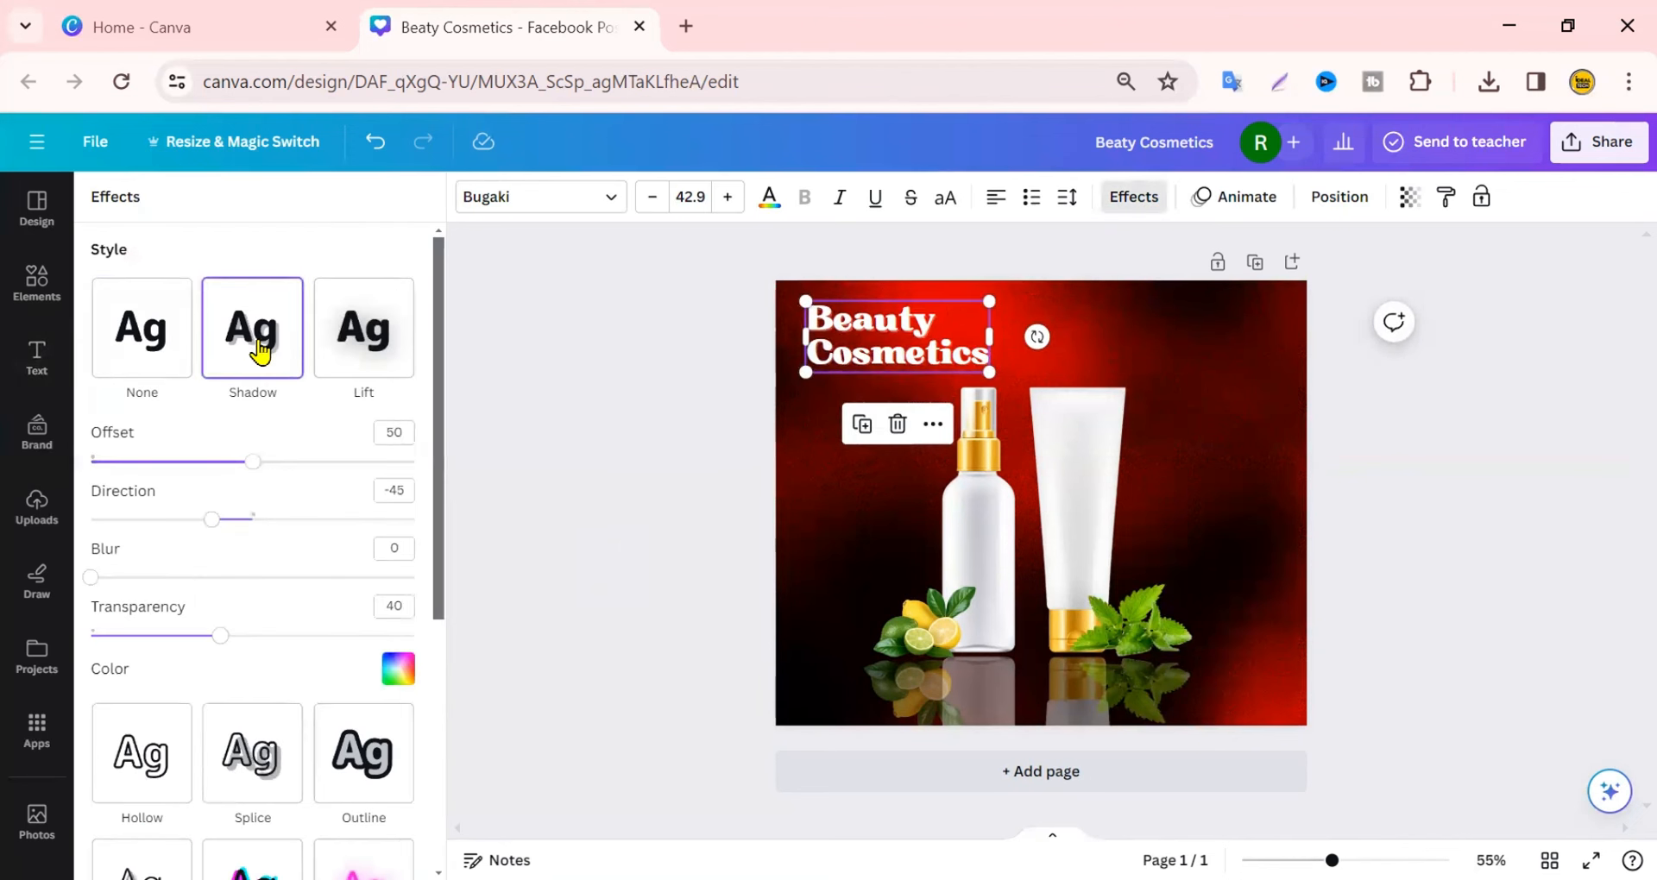
pyautogui.click(398, 673)
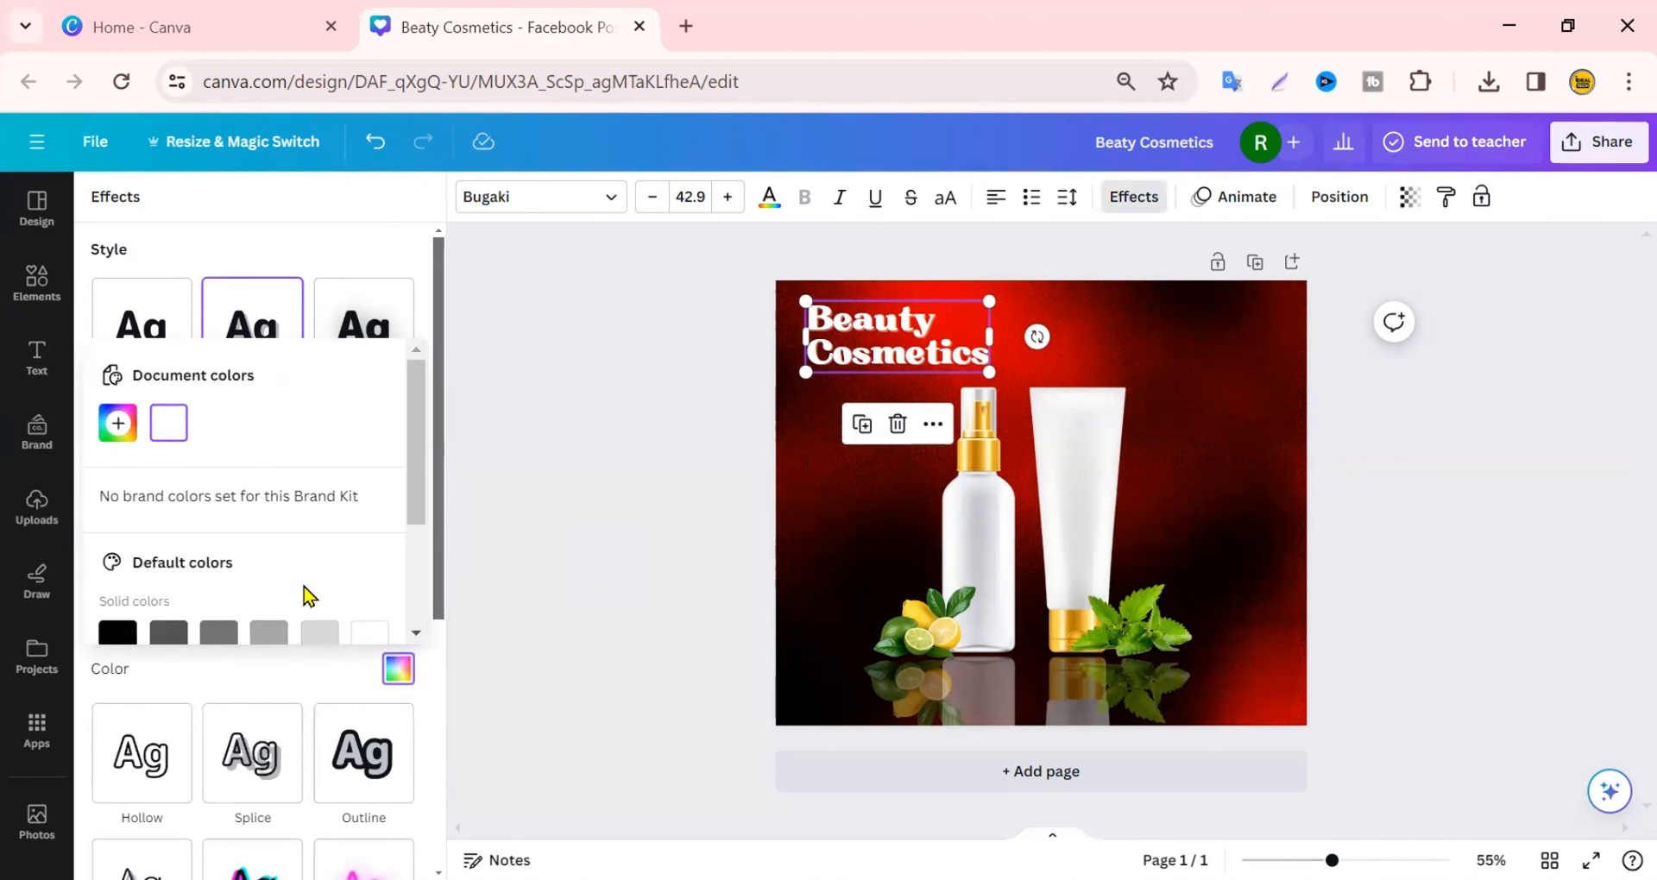
pyautogui.click(115, 635)
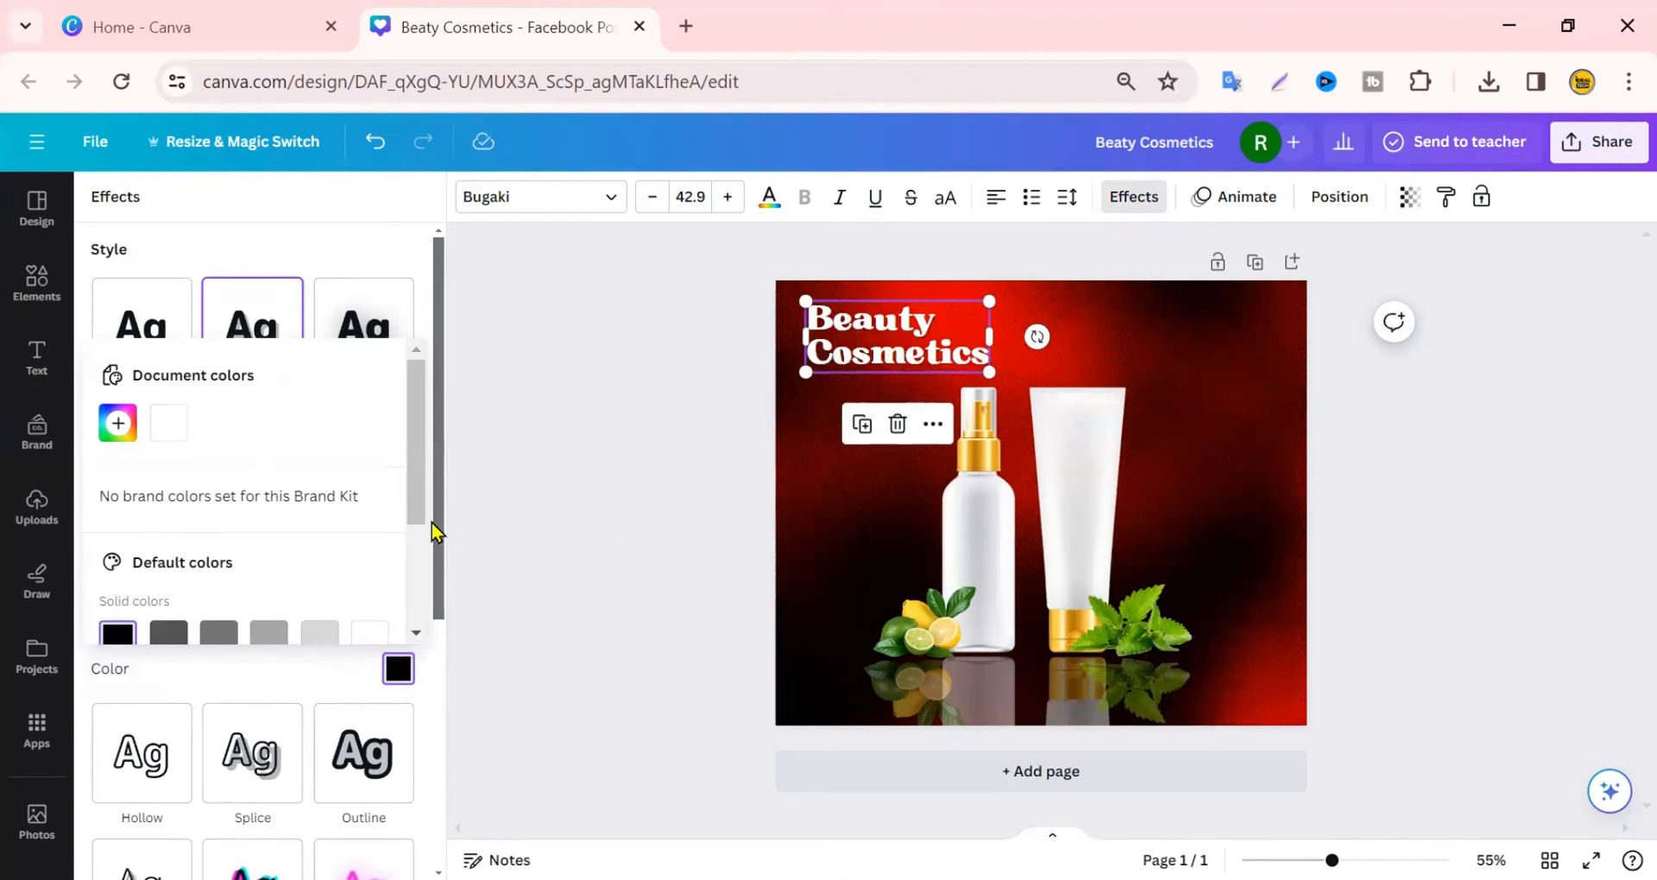
# Set the heading shadow's blur to 100 and its transparency to 100
pyautogui.moveTo(434, 523); pyautogui.dragTo(437, 550)
pyautogui.moveTo(149, 536); pyautogui.dragTo(416, 530)
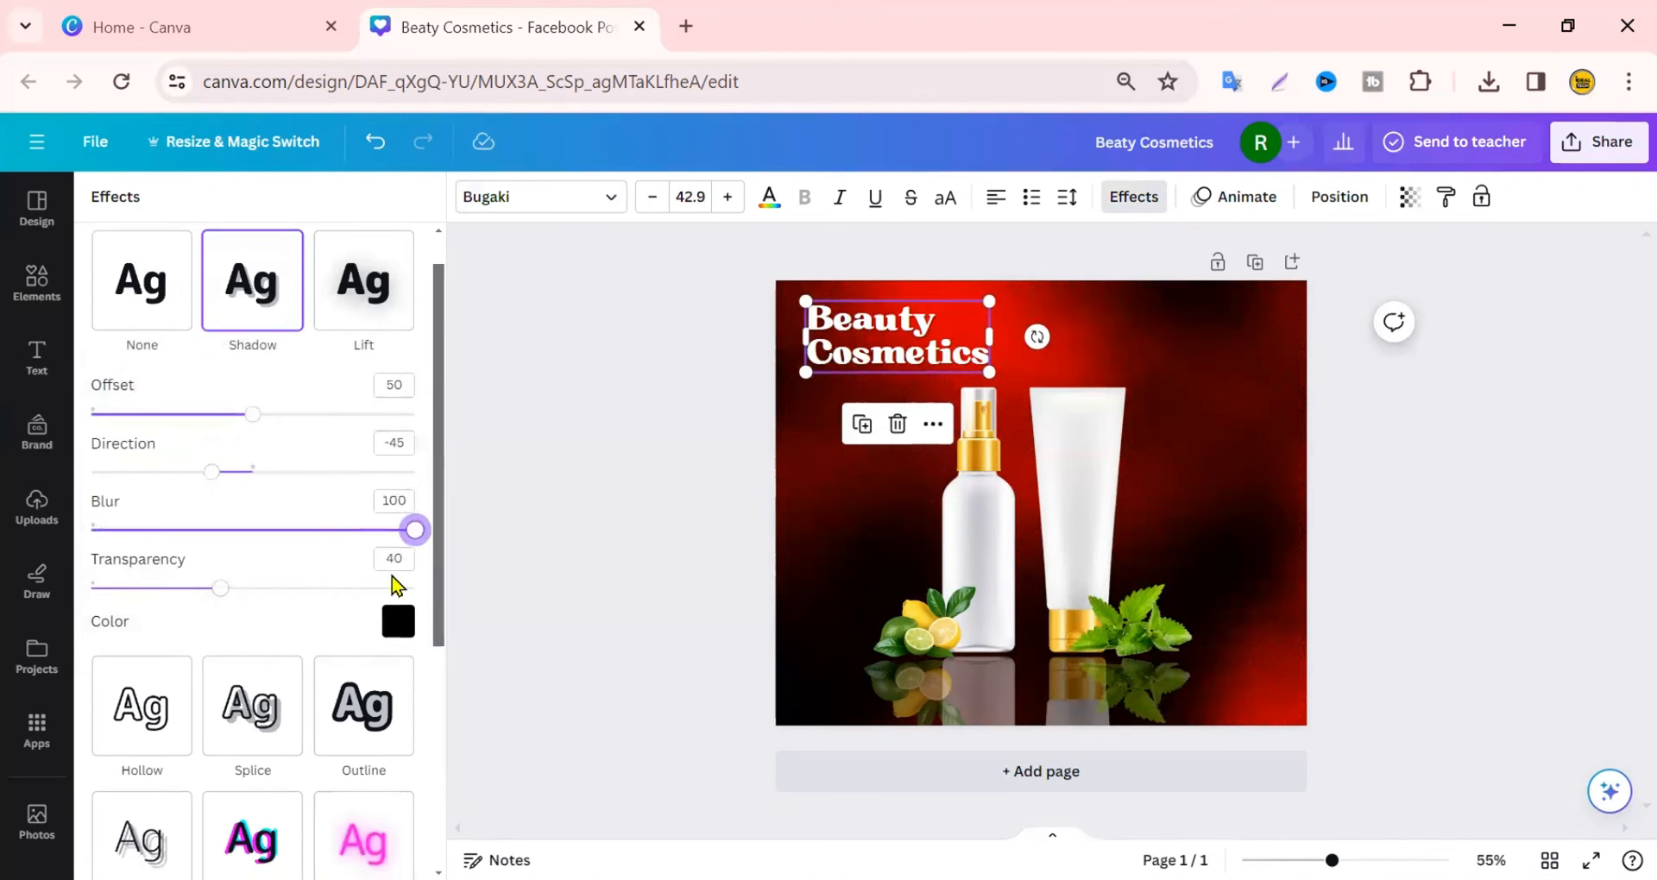
pyautogui.moveTo(220, 587); pyautogui.dragTo(415, 589)
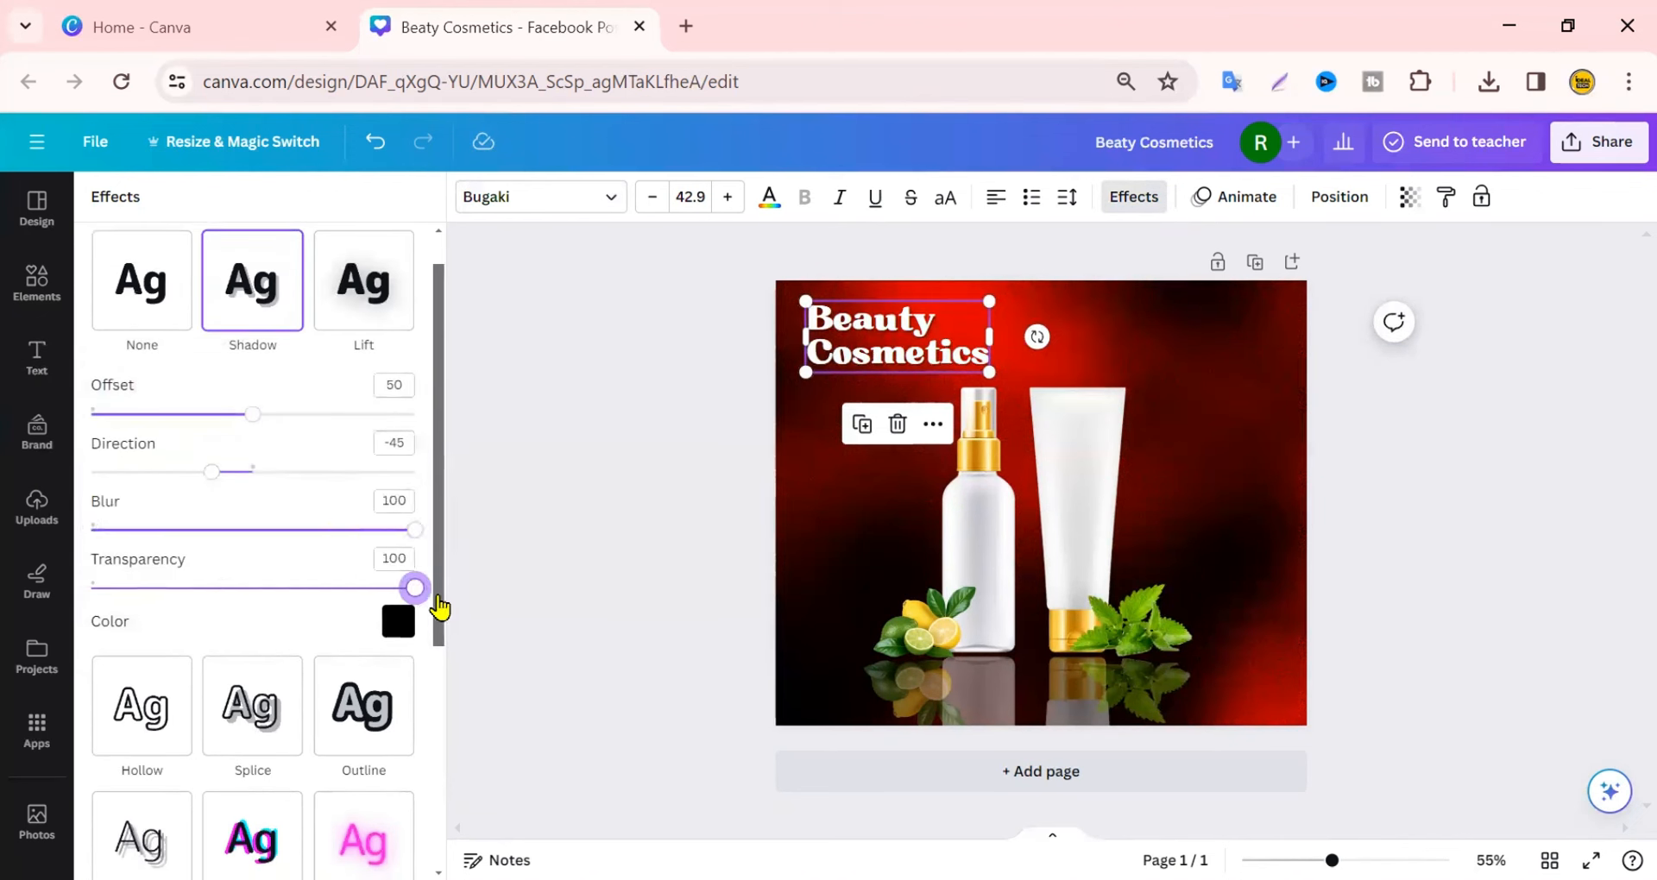
# Add the downward-pointing banner shape from the shapes library to the design
pyautogui.click(516, 531)
pyautogui.click(636, 440)
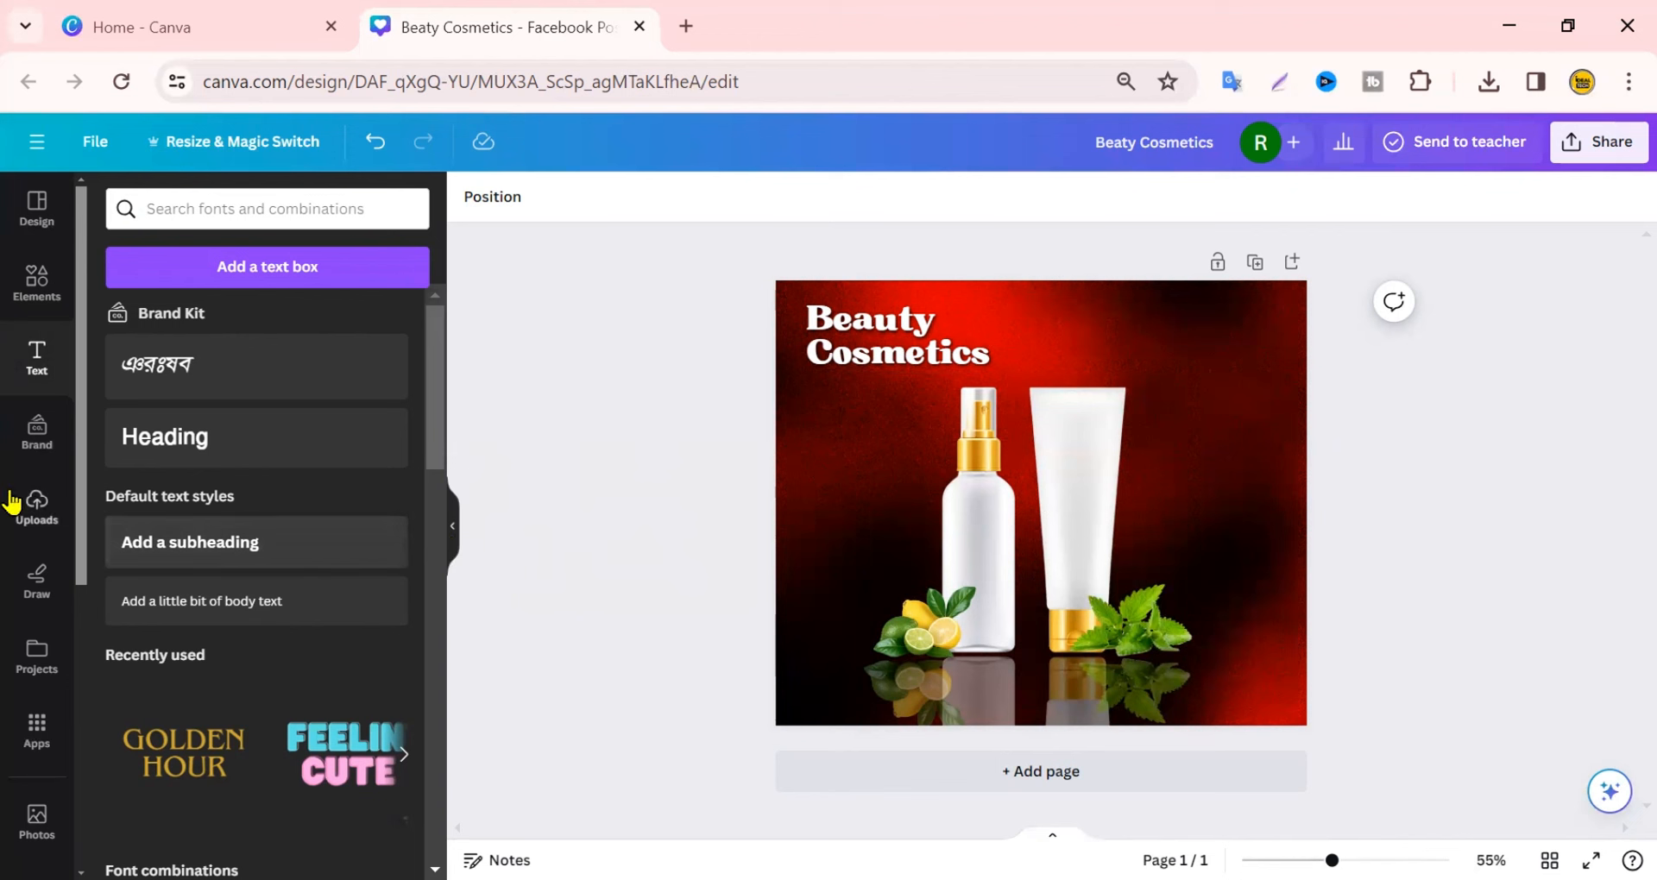
pyautogui.click(27, 302)
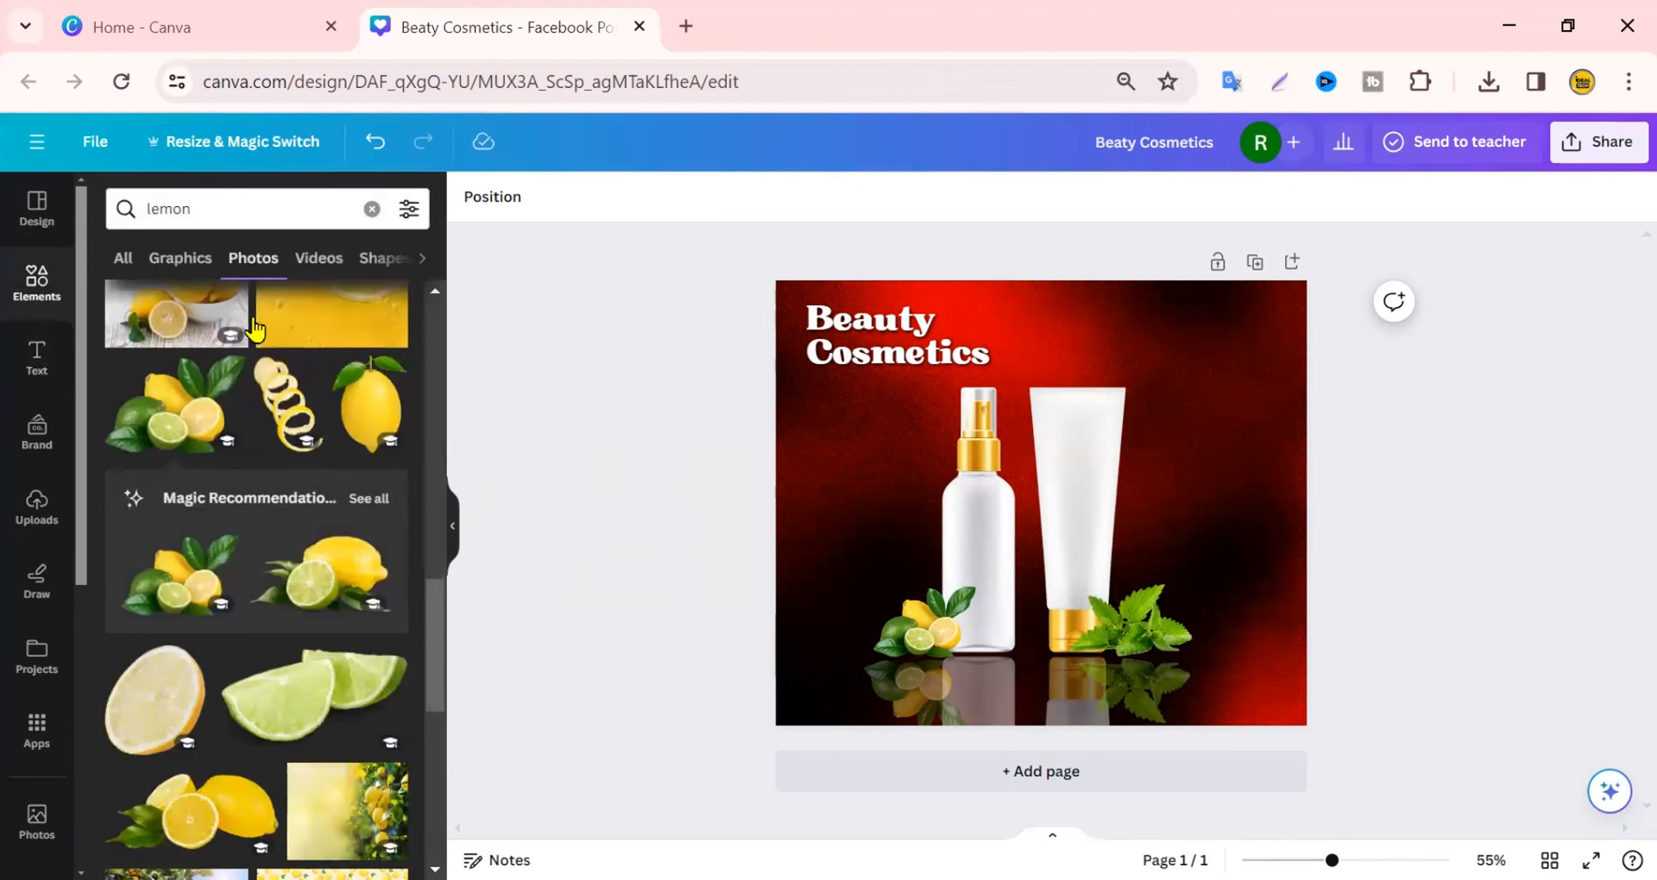
pyautogui.click(370, 209)
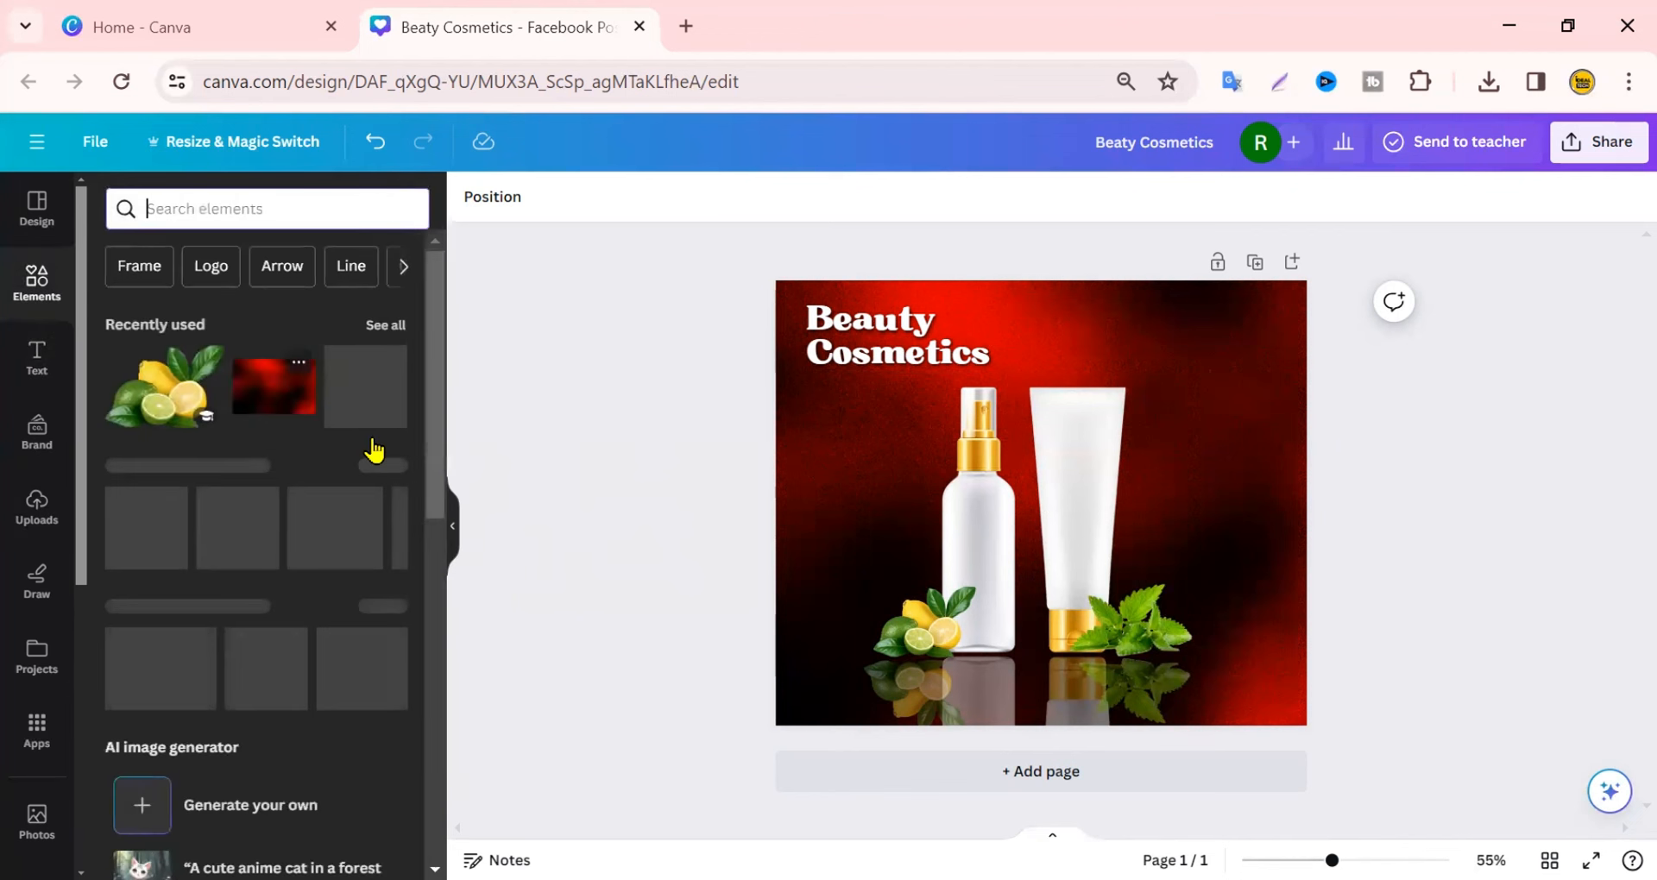
pyautogui.click(385, 468)
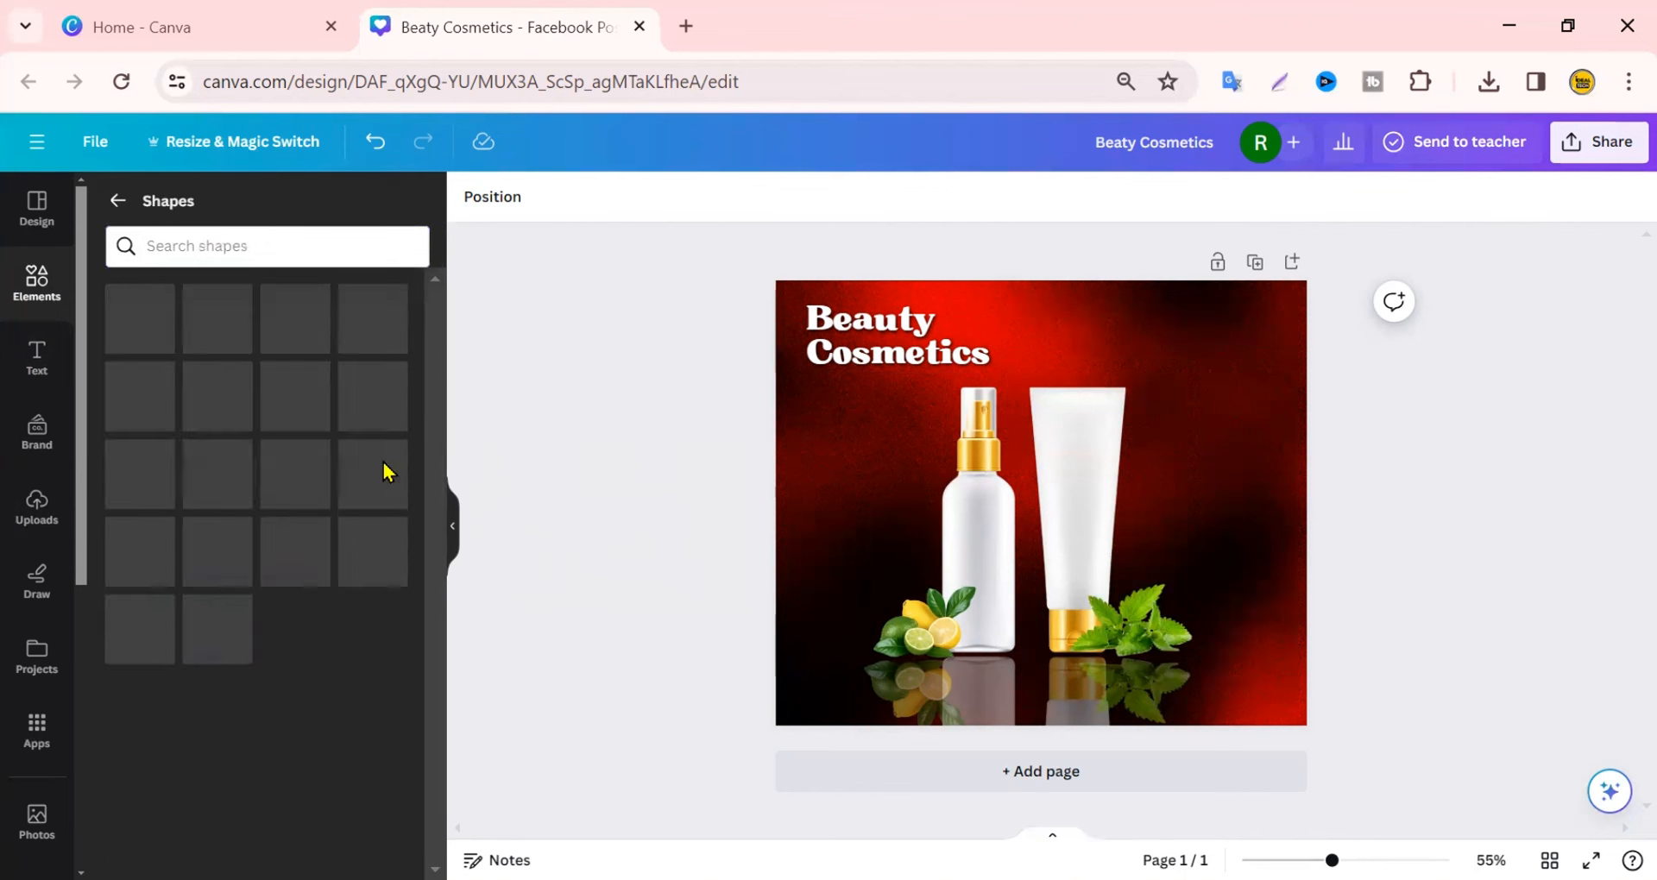
pyautogui.scroll(-3, 290, 544)
pyautogui.scroll(-6, 293, 543)
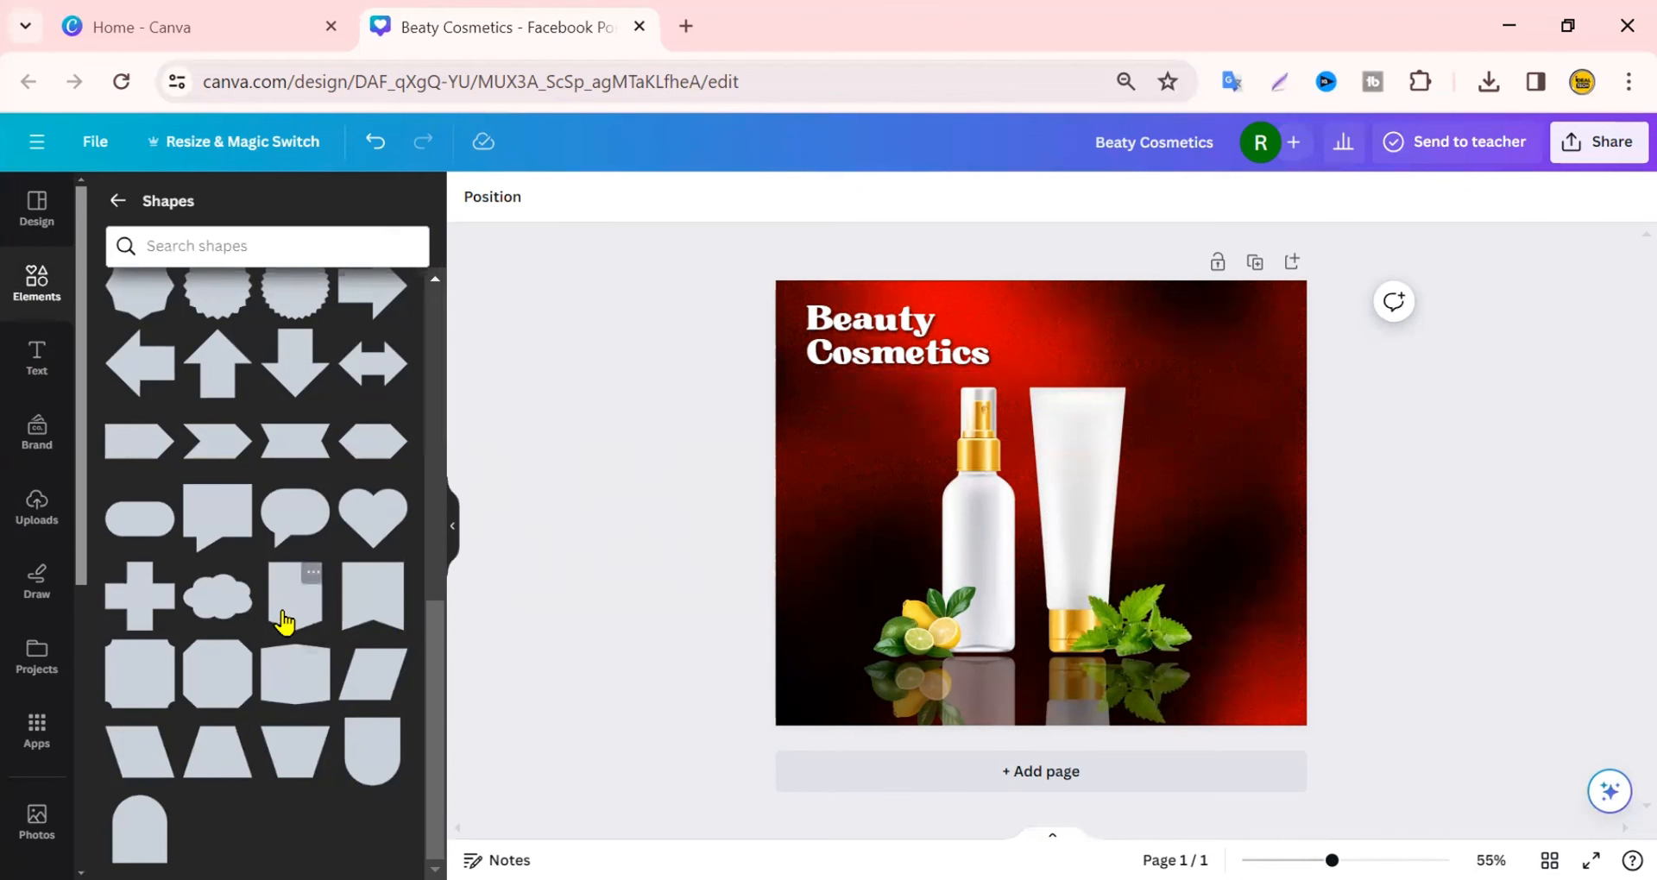
pyautogui.moveTo(545, 667); pyautogui.dragTo(1083, 594)
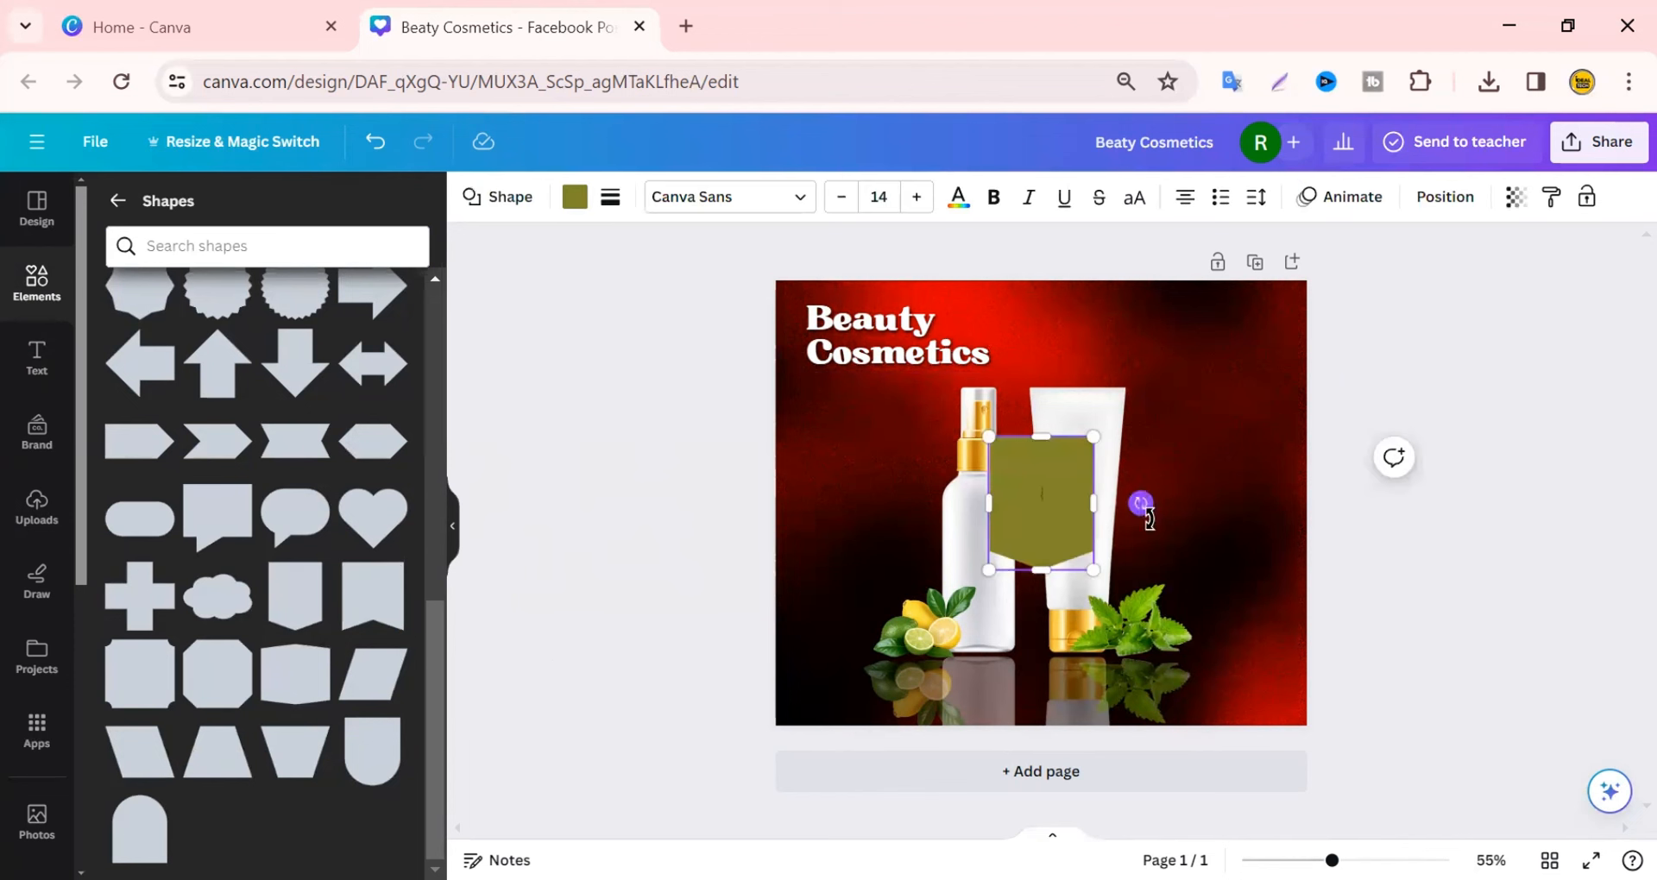
# Rotate the banner shape to point left, position it over the spray bottle's left side, and fill it with white
pyautogui.moveTo(1139, 504); pyautogui.dragTo(1041, 601)
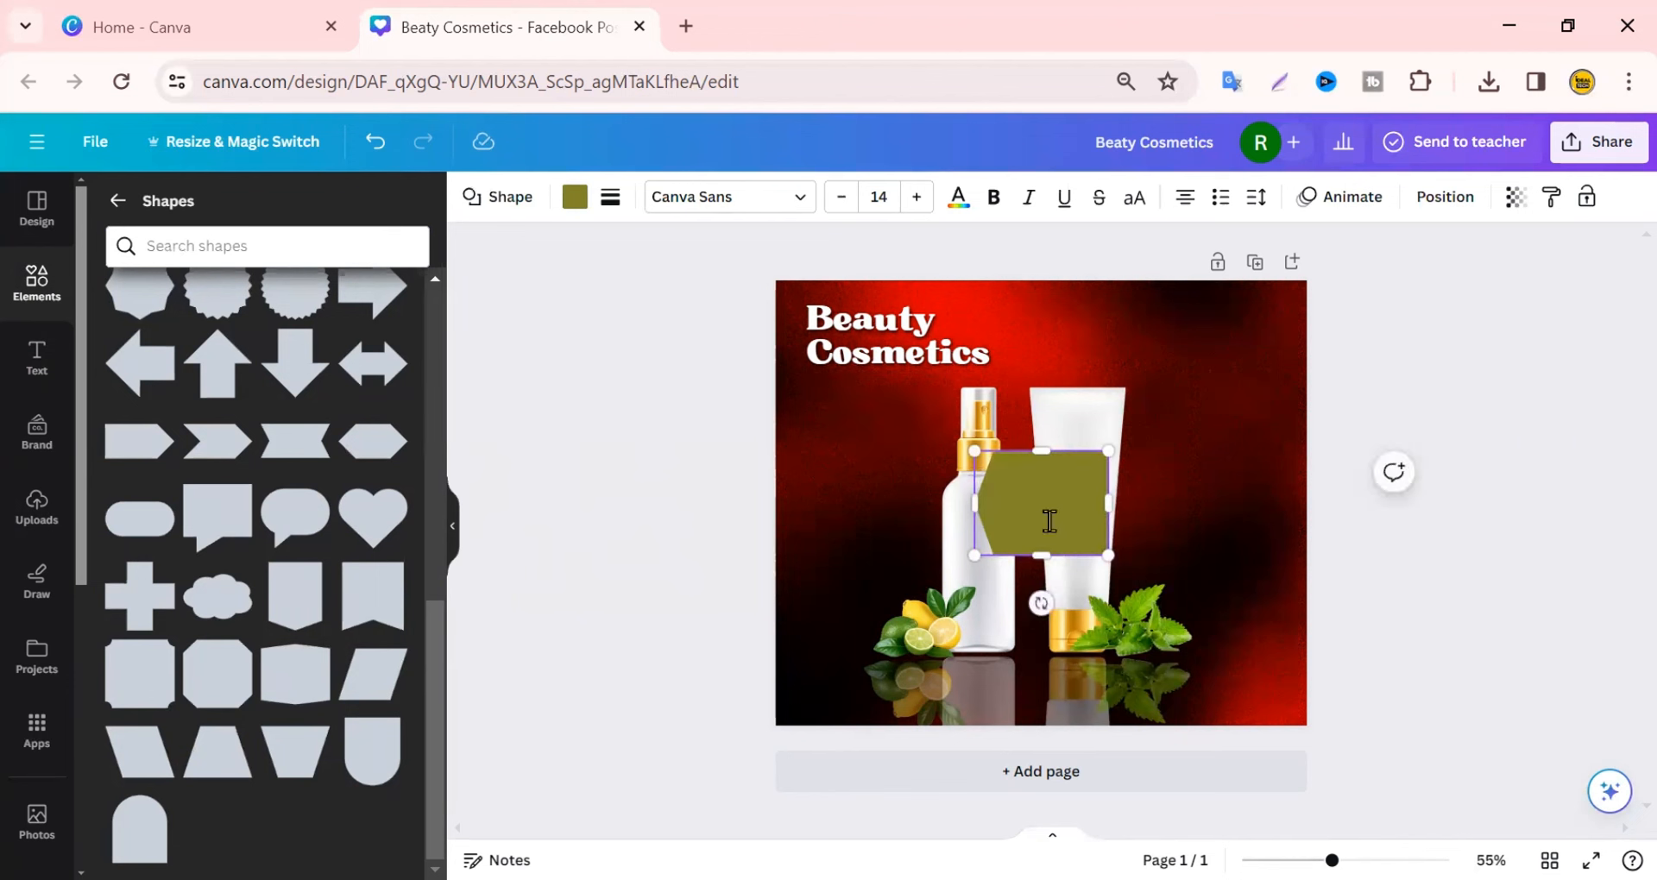
pyautogui.moveTo(1046, 522); pyautogui.dragTo(880, 504)
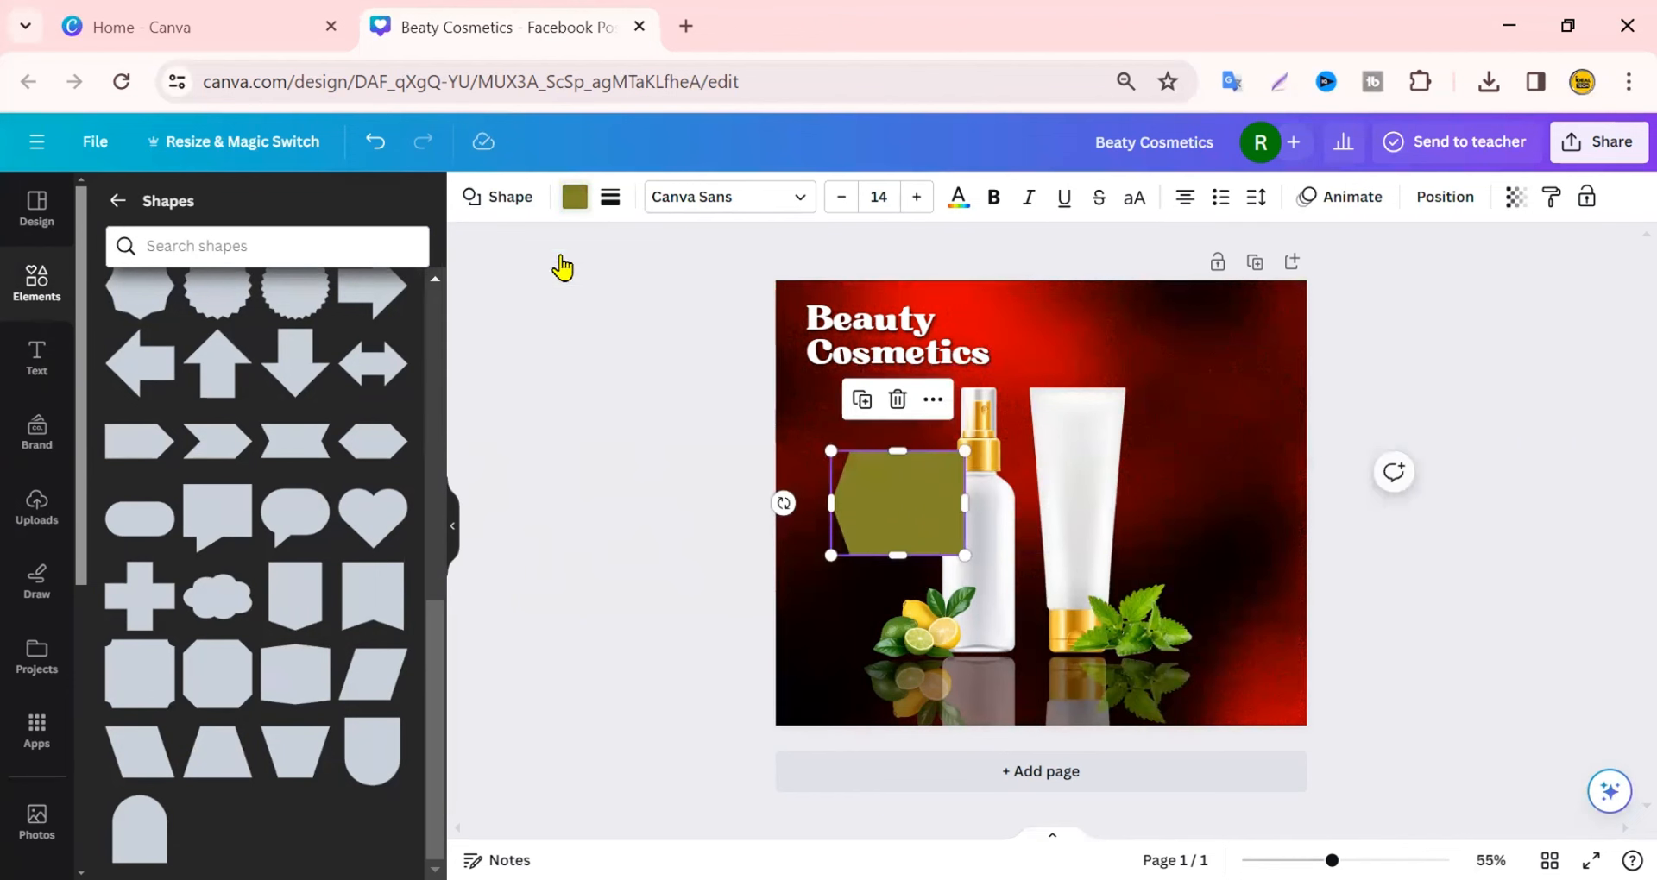
pyautogui.click(575, 196)
pyautogui.click(336, 321)
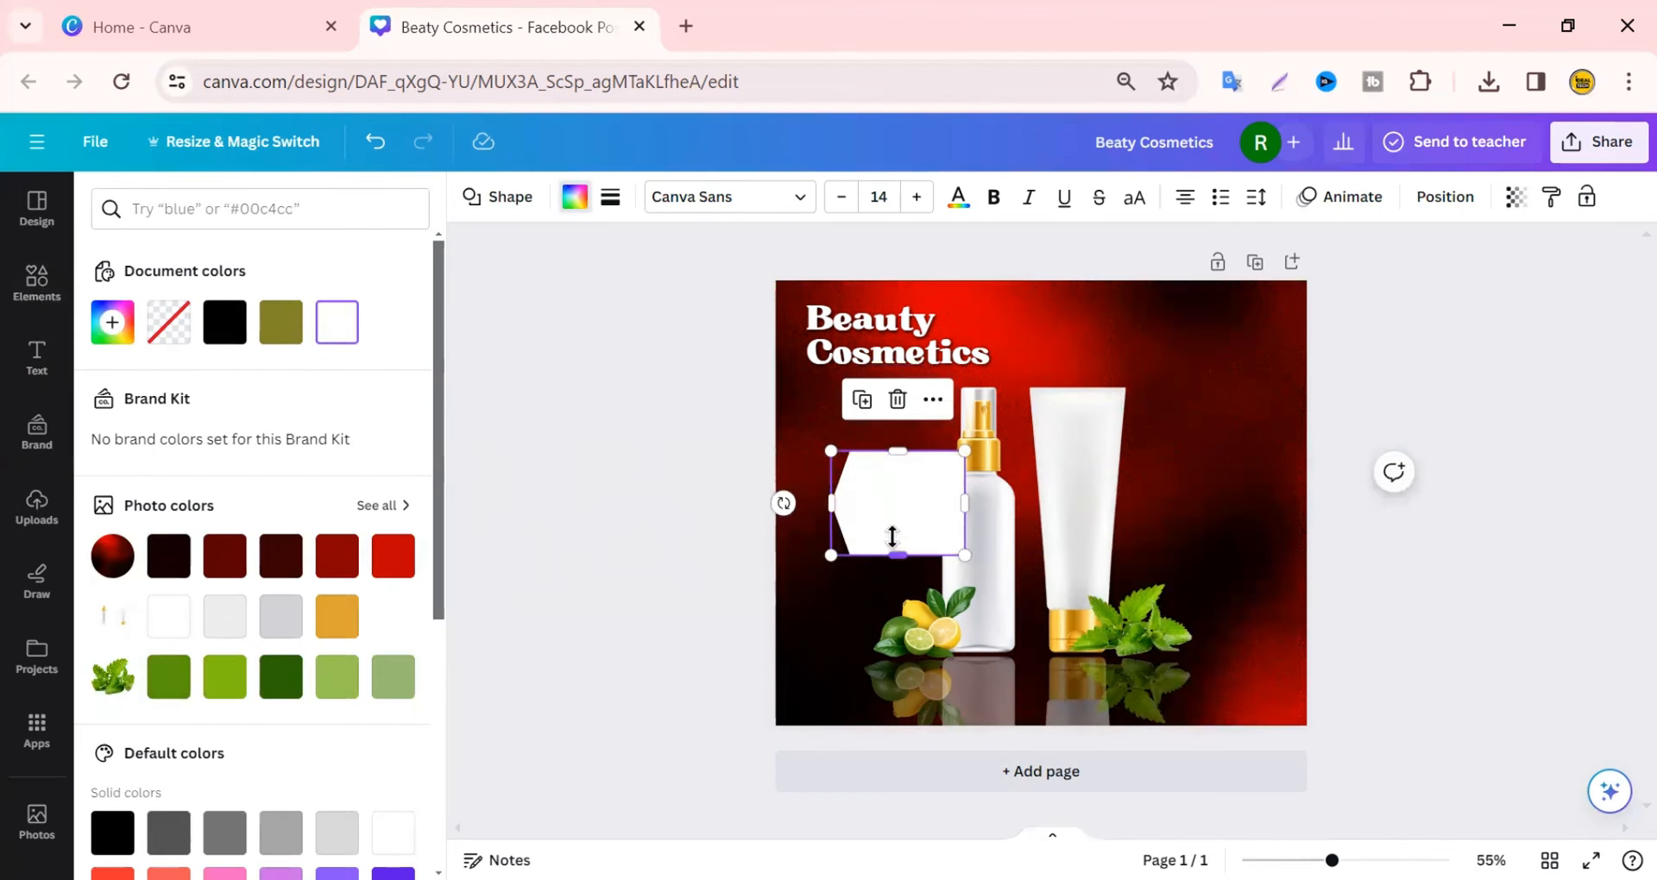
# Resize the white banner into a long, slim strip that overlaps the spray bottle
pyautogui.moveTo(892, 536)
pyautogui.mouseDown()
pyautogui.moveTo(892, 492)
pyautogui.moveTo(814, 514)
pyautogui.moveTo(815, 534)
pyautogui.moveTo(969, 529)
pyautogui.moveTo(931, 521)
pyautogui.moveTo(899, 551)
pyautogui.mouseUp()
pyautogui.click(888, 485)
pyautogui.click(538, 554)
pyautogui.click(629, 593)
pyautogui.click(911, 547)
pyautogui.click(599, 591)
pyautogui.click(897, 516)
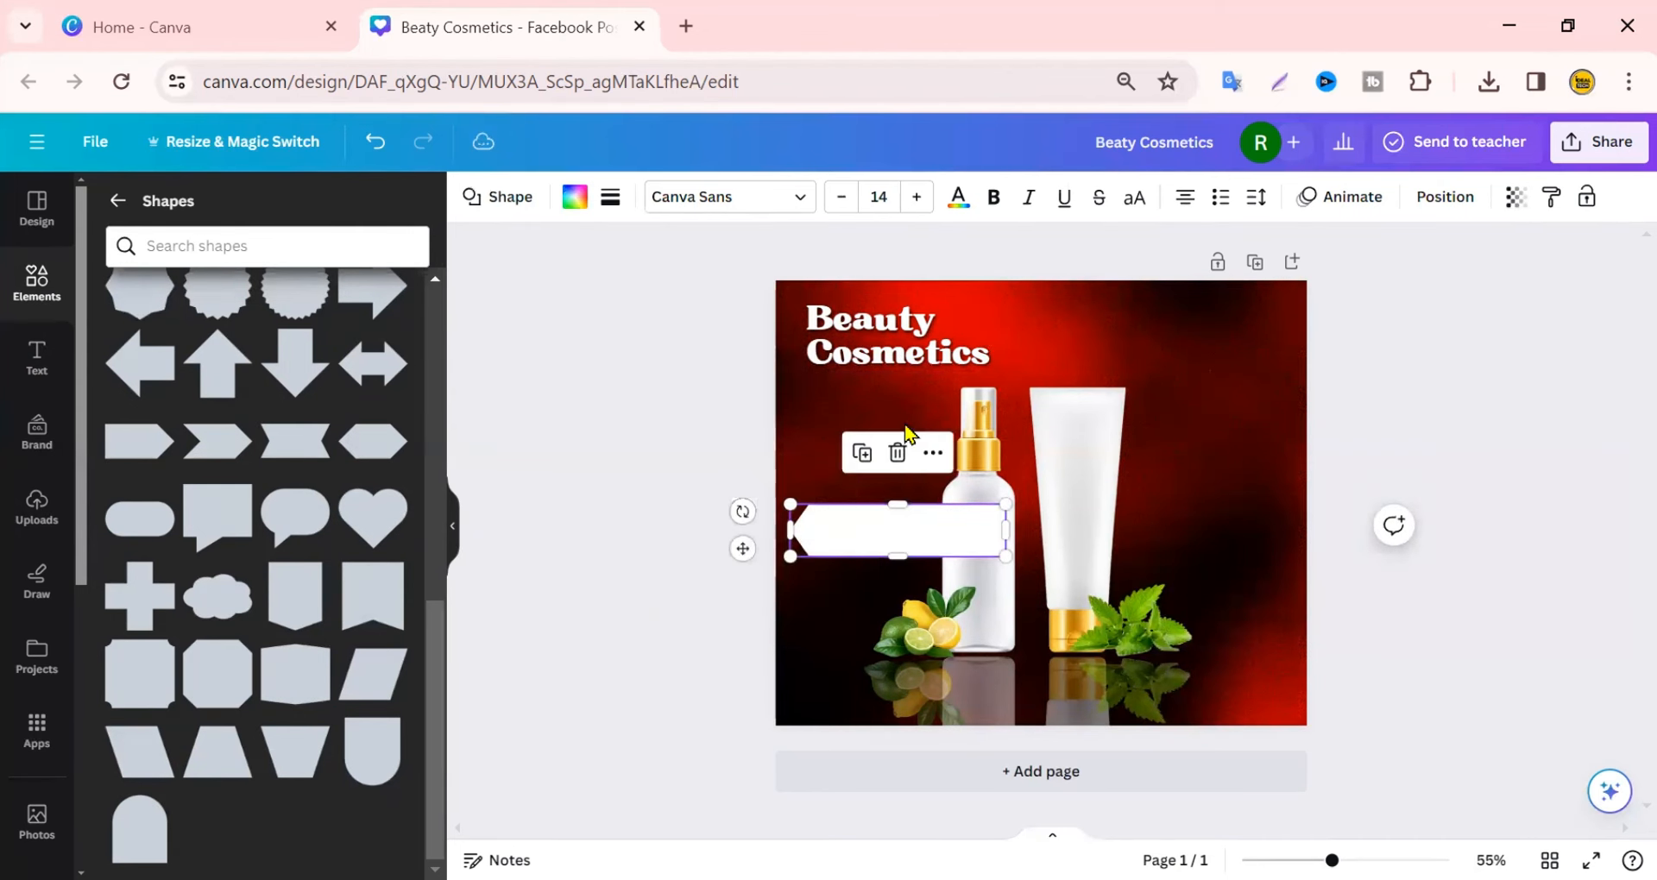
# Send the white banner to the back so it sits behind the spray bottle
pyautogui.click(933, 454)
pyautogui.moveTo(1017, 498)
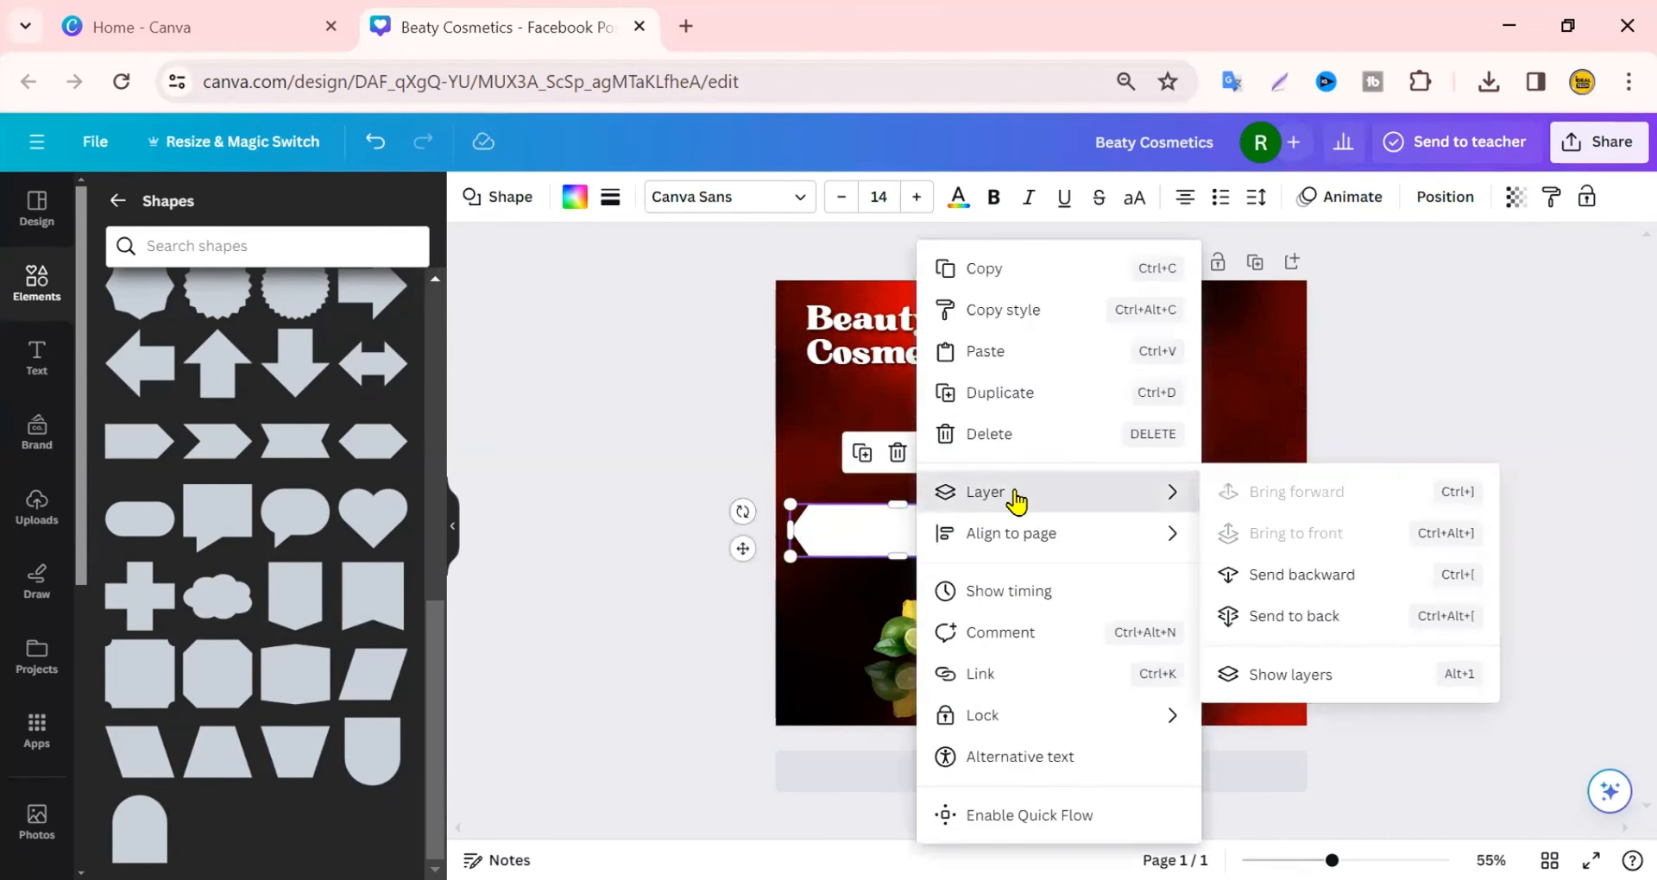
pyautogui.click(1245, 616)
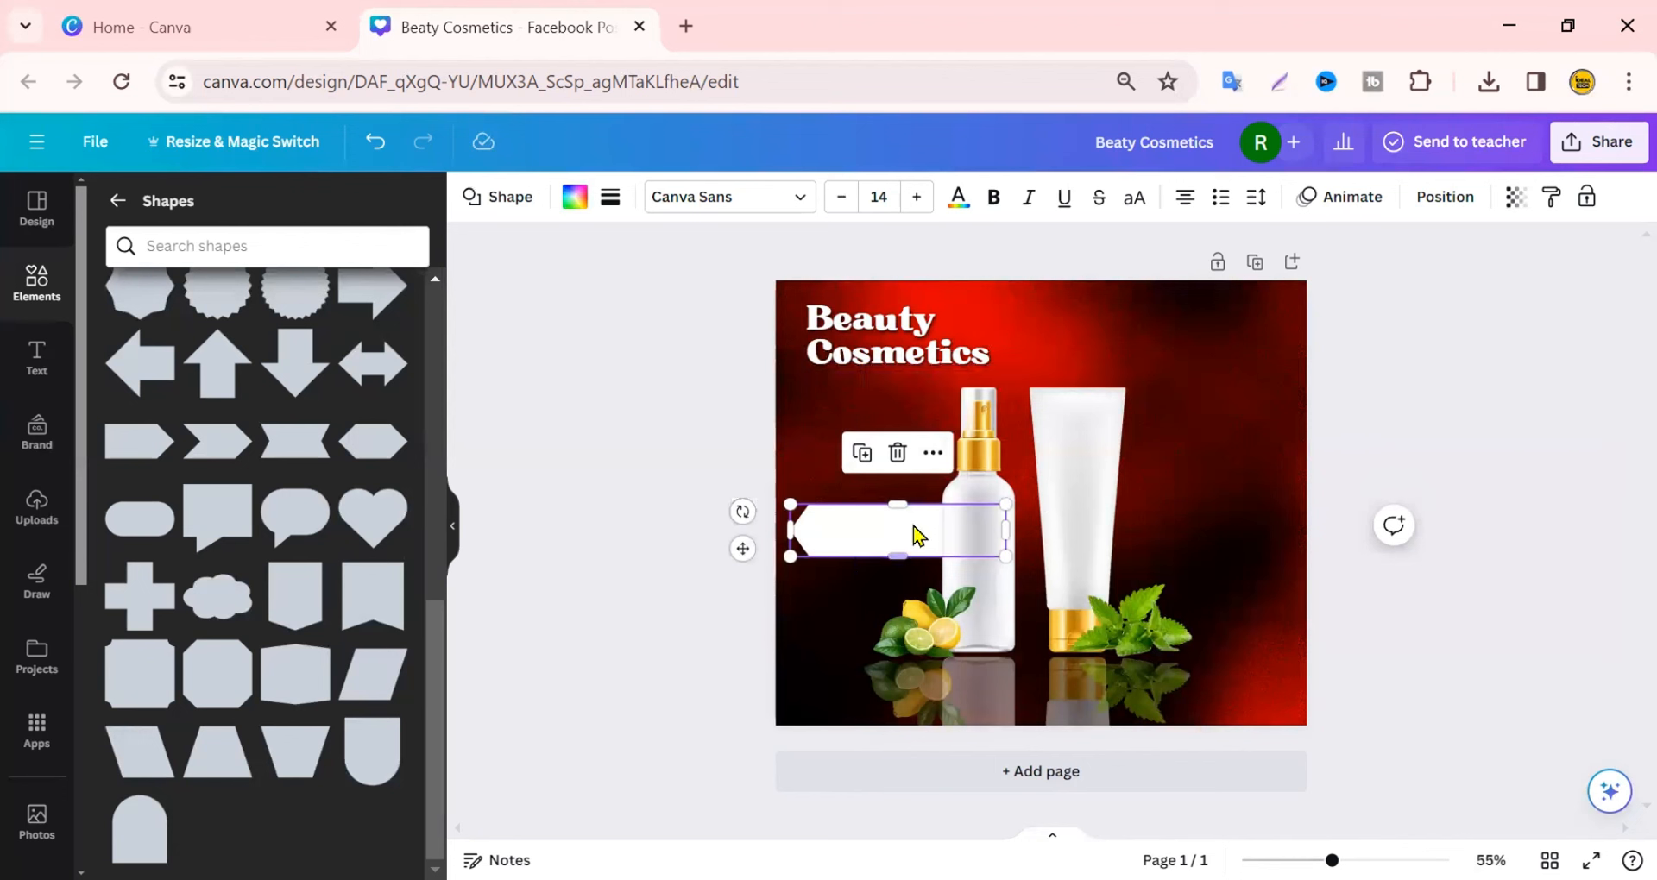
# Duplicate the white banner, rotate the copy to point right, and place it over the tube's upper right side
pyautogui.click(862, 452)
pyautogui.moveTo(936, 552); pyautogui.dragTo(1187, 479)
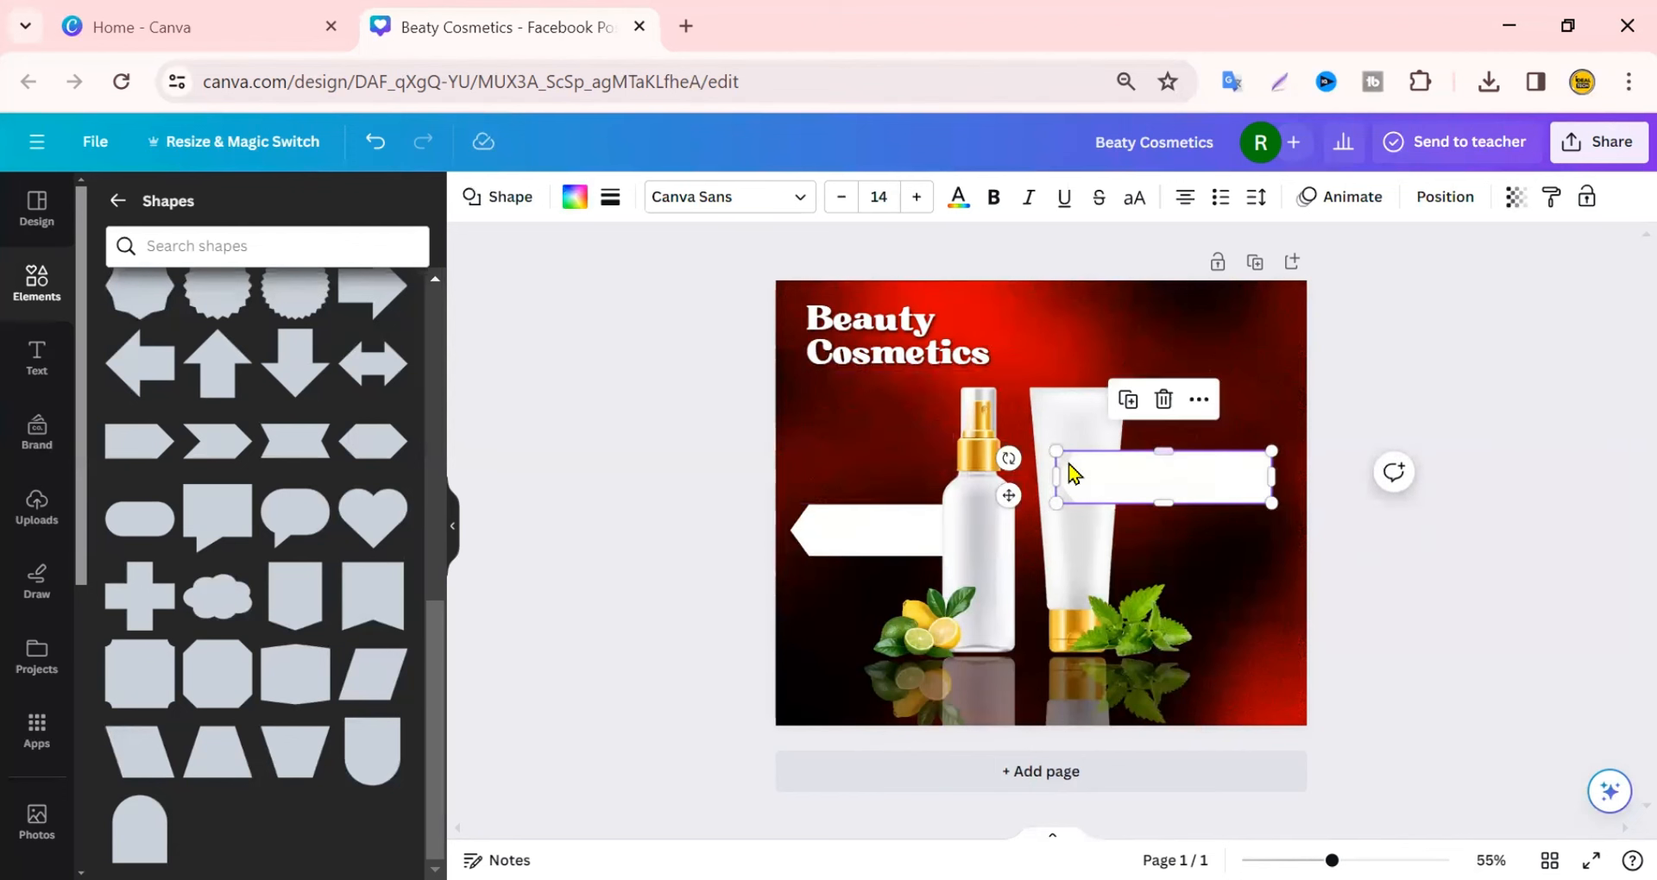
pyautogui.moveTo(1006, 458); pyautogui.dragTo(1238, 439)
# Nudge the left banner slightly outward and send the right banner to the back, behind the tube
pyautogui.click(847, 543)
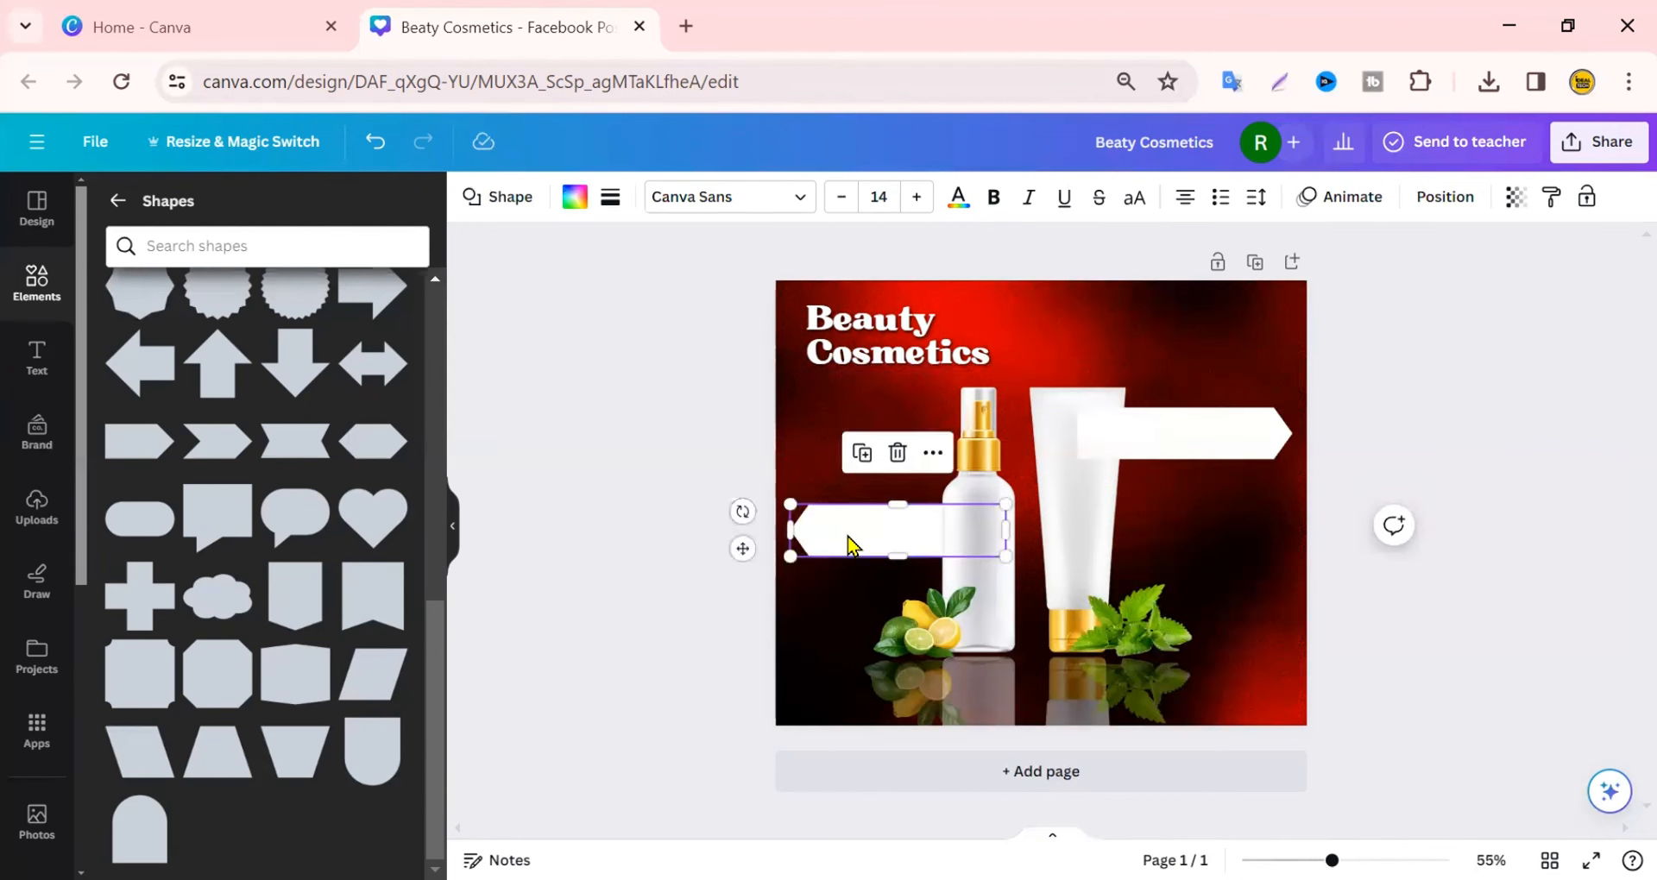
pyautogui.click(1270, 431)
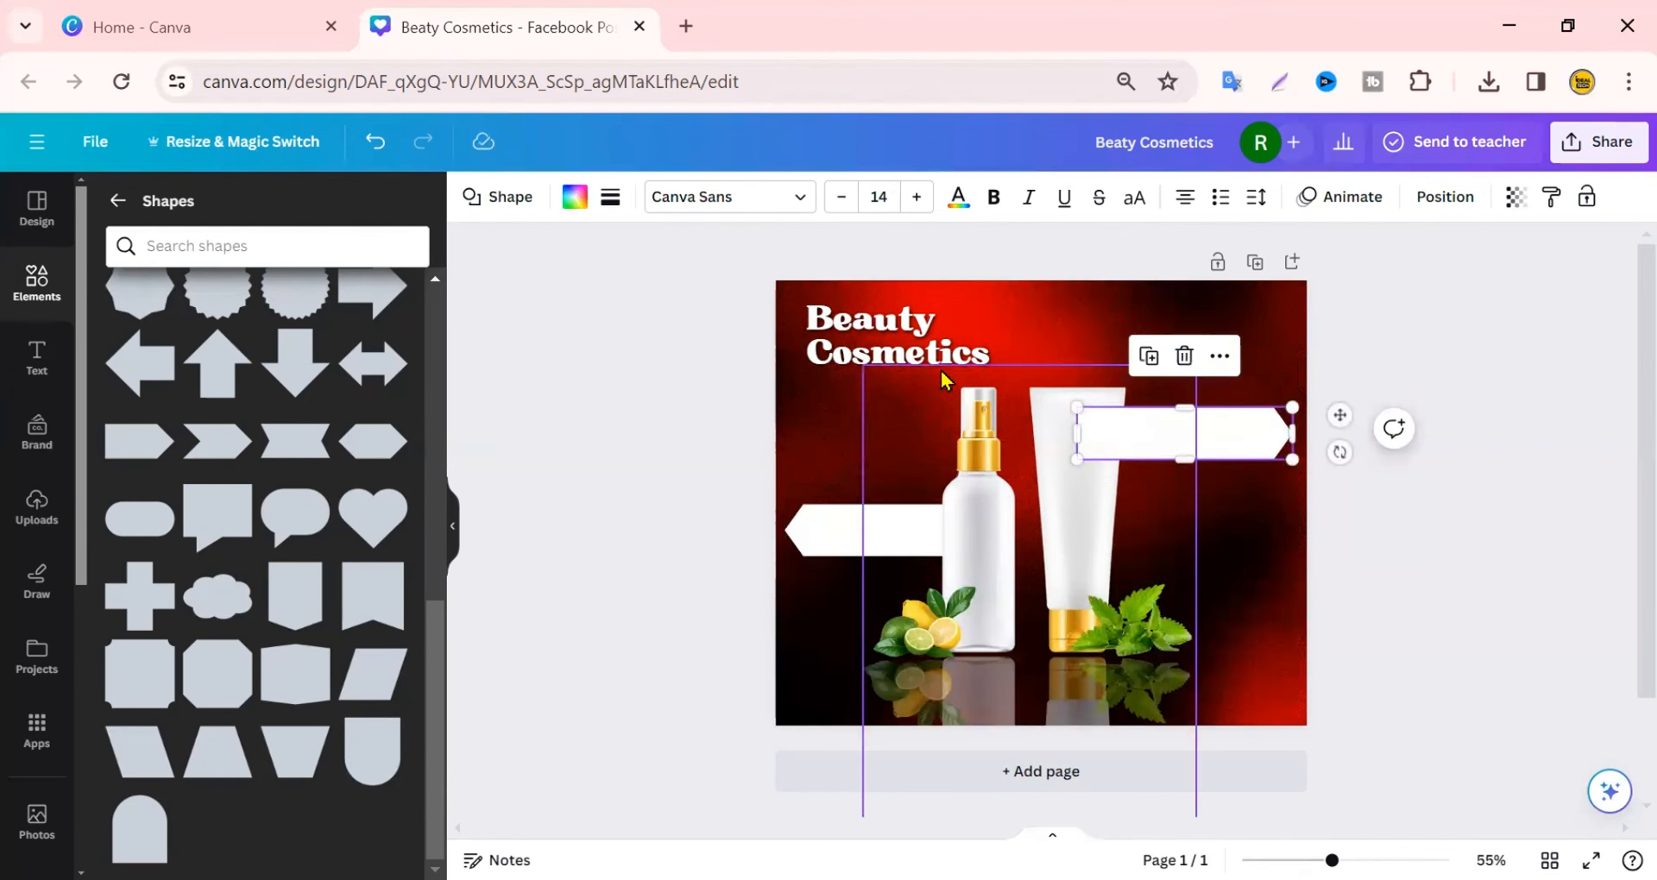
pyautogui.click(1217, 357)
pyautogui.moveTo(1278, 496)
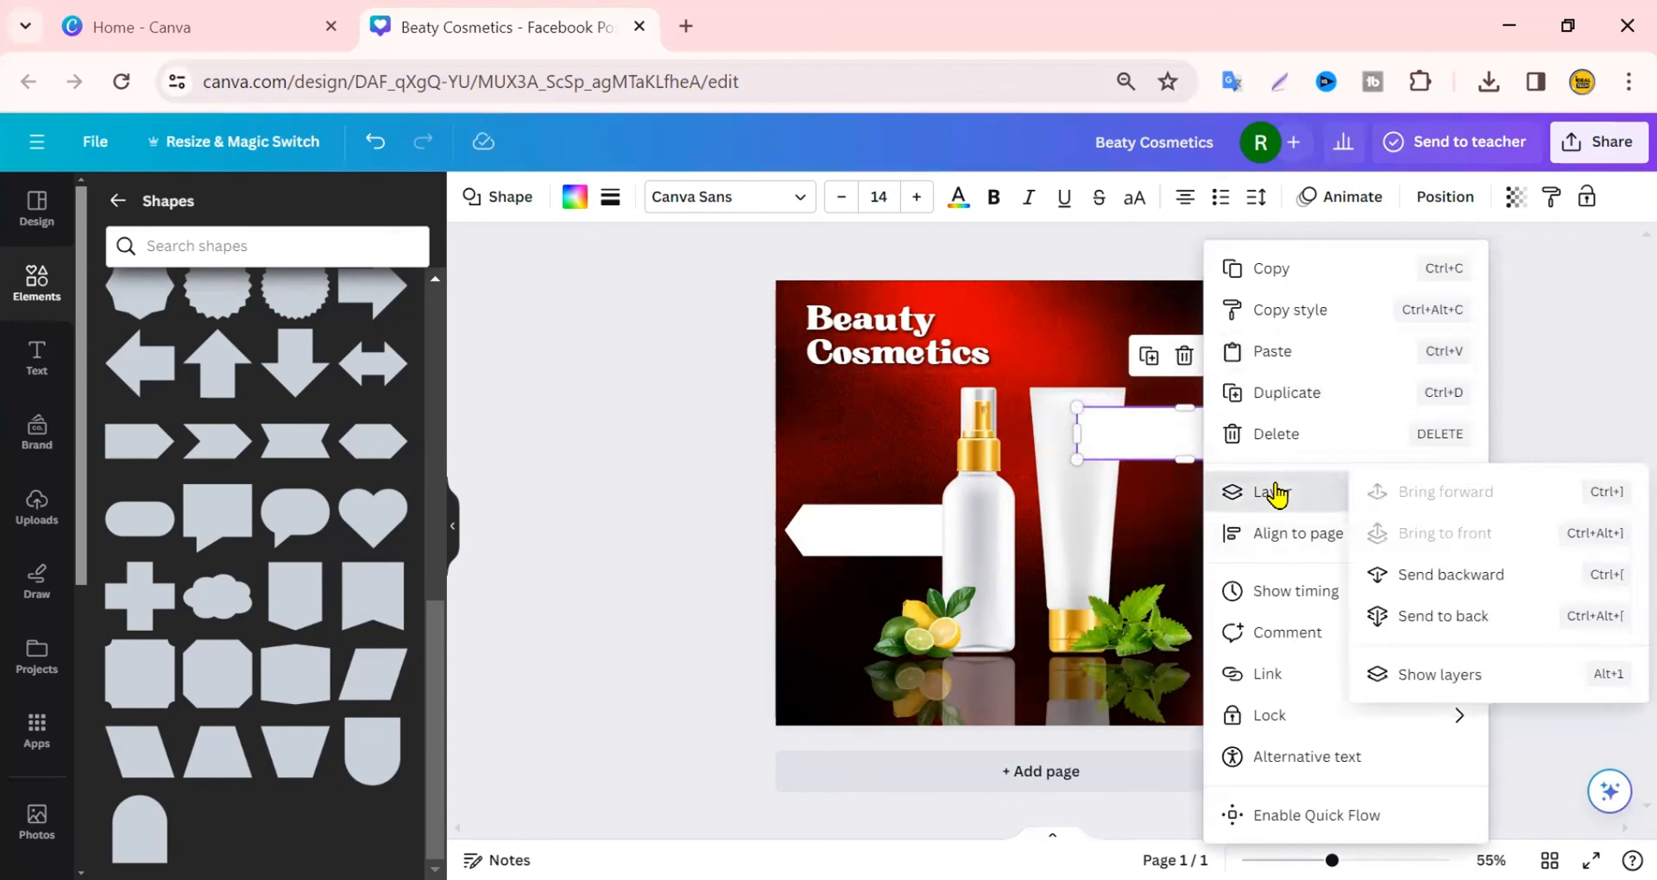
pyautogui.click(1424, 613)
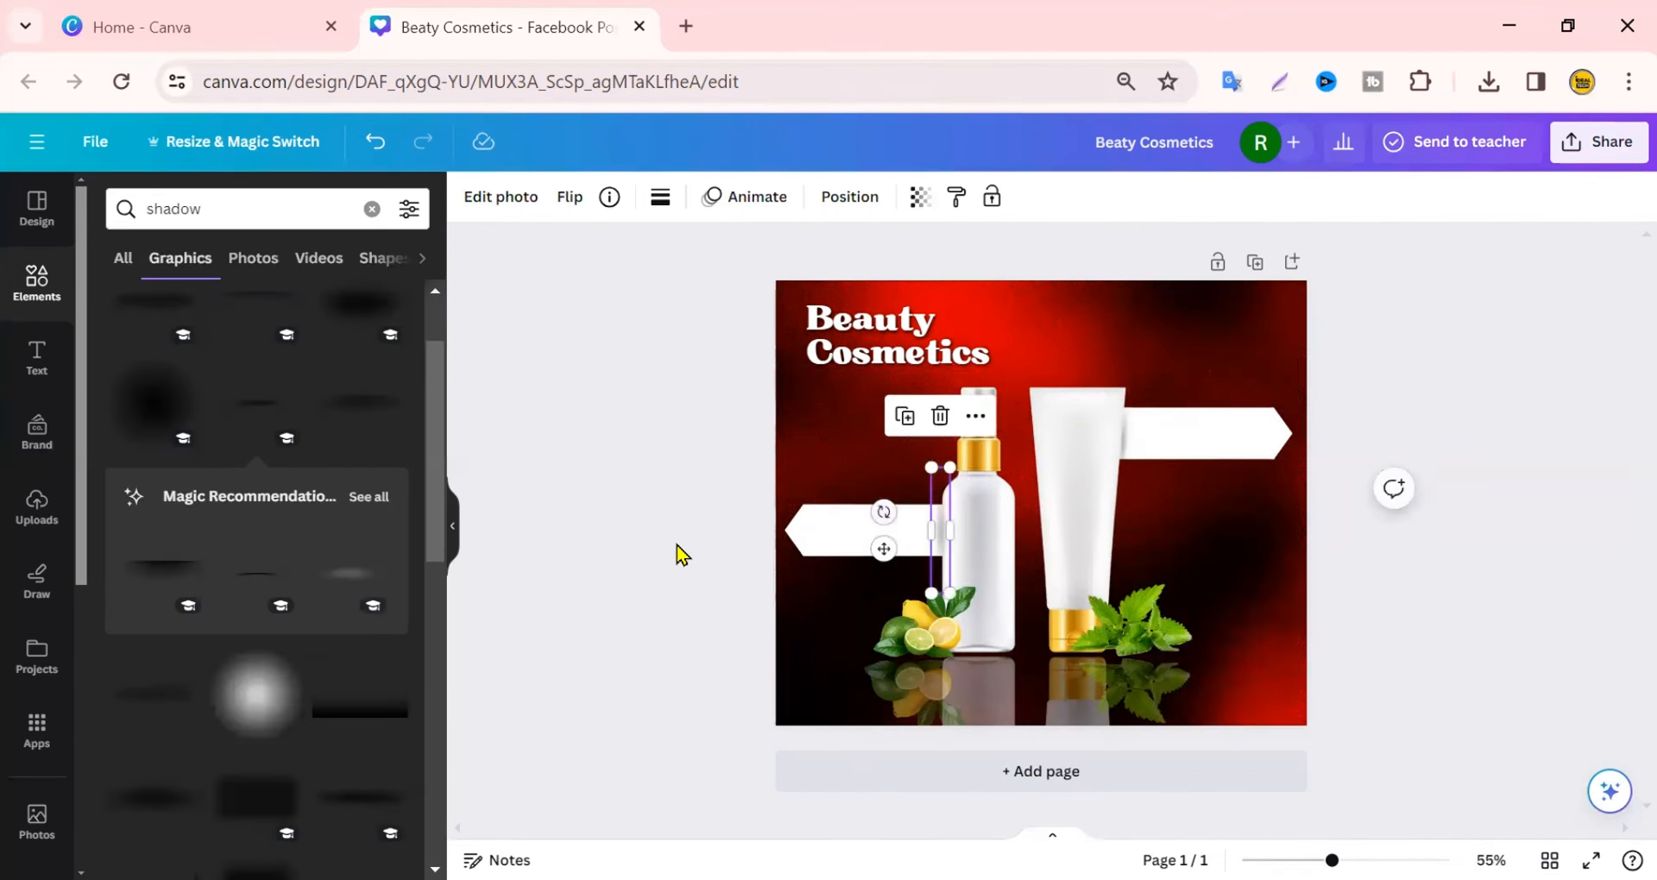
pyautogui.click(678, 554)
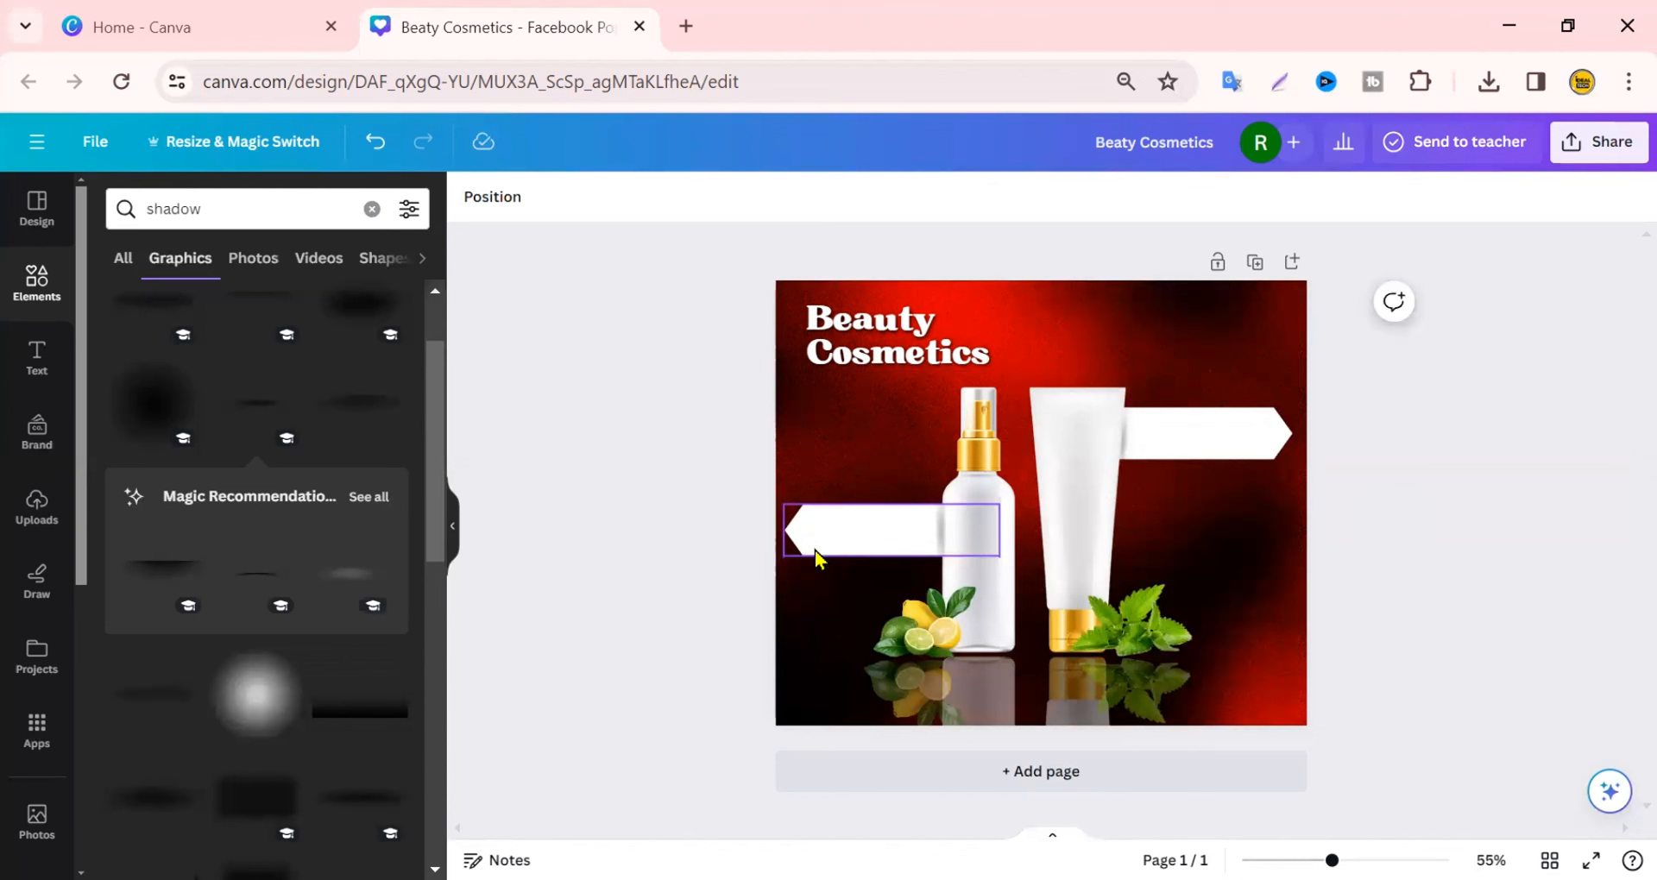
# Add a subheading reading "Special Package Offer" and fit it on the left banner at font size 21.3
pyautogui.click(17, 364)
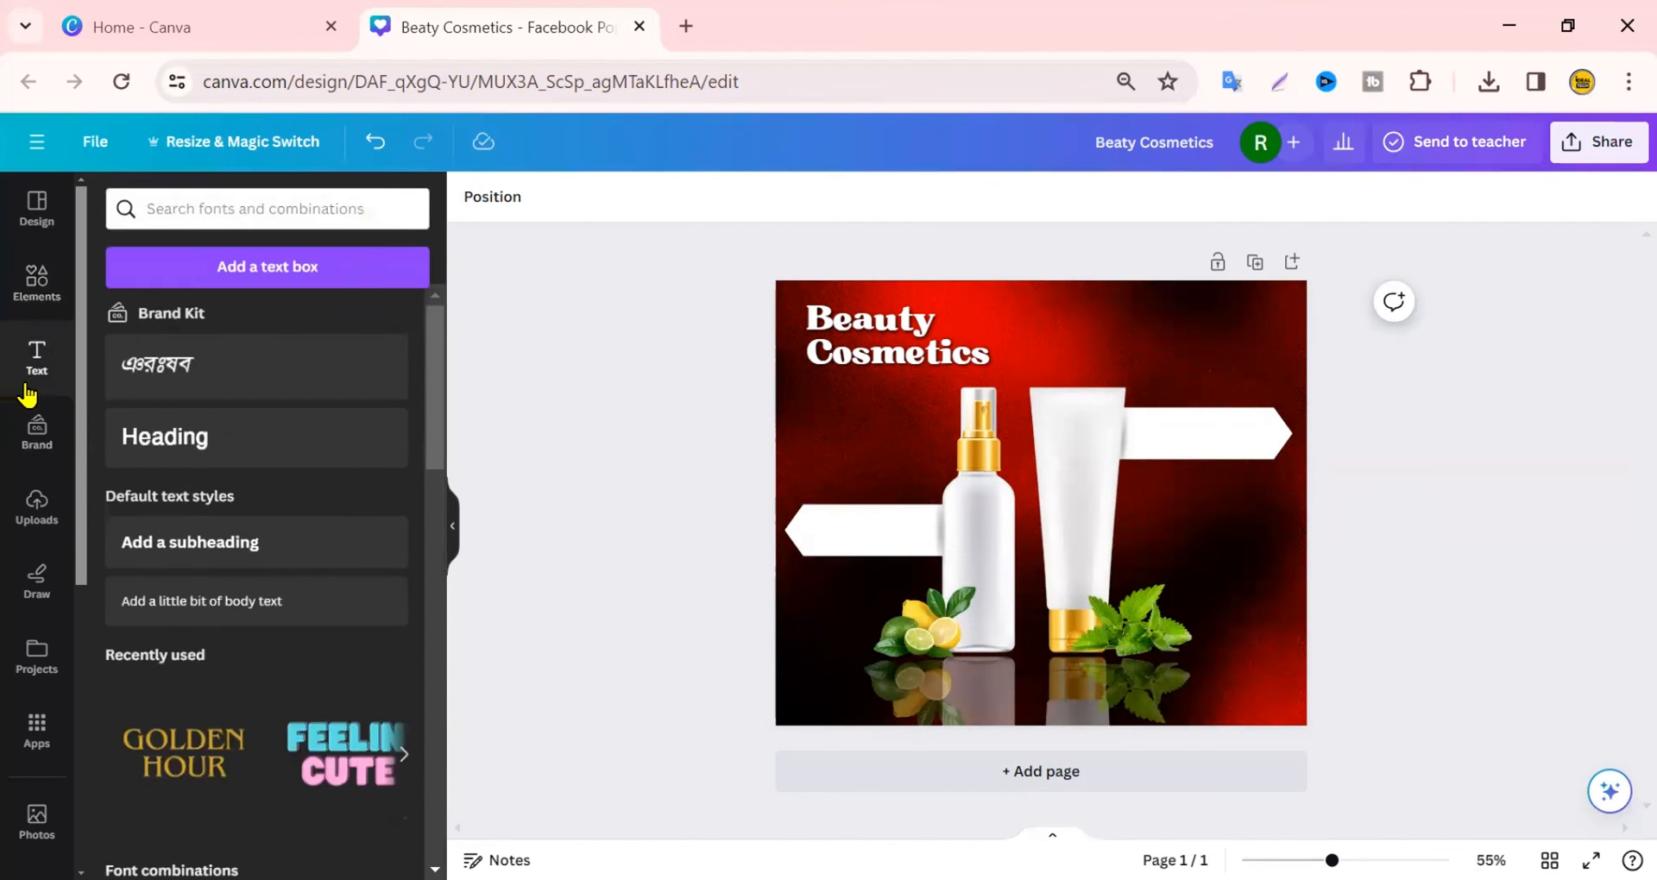
pyautogui.click(194, 566)
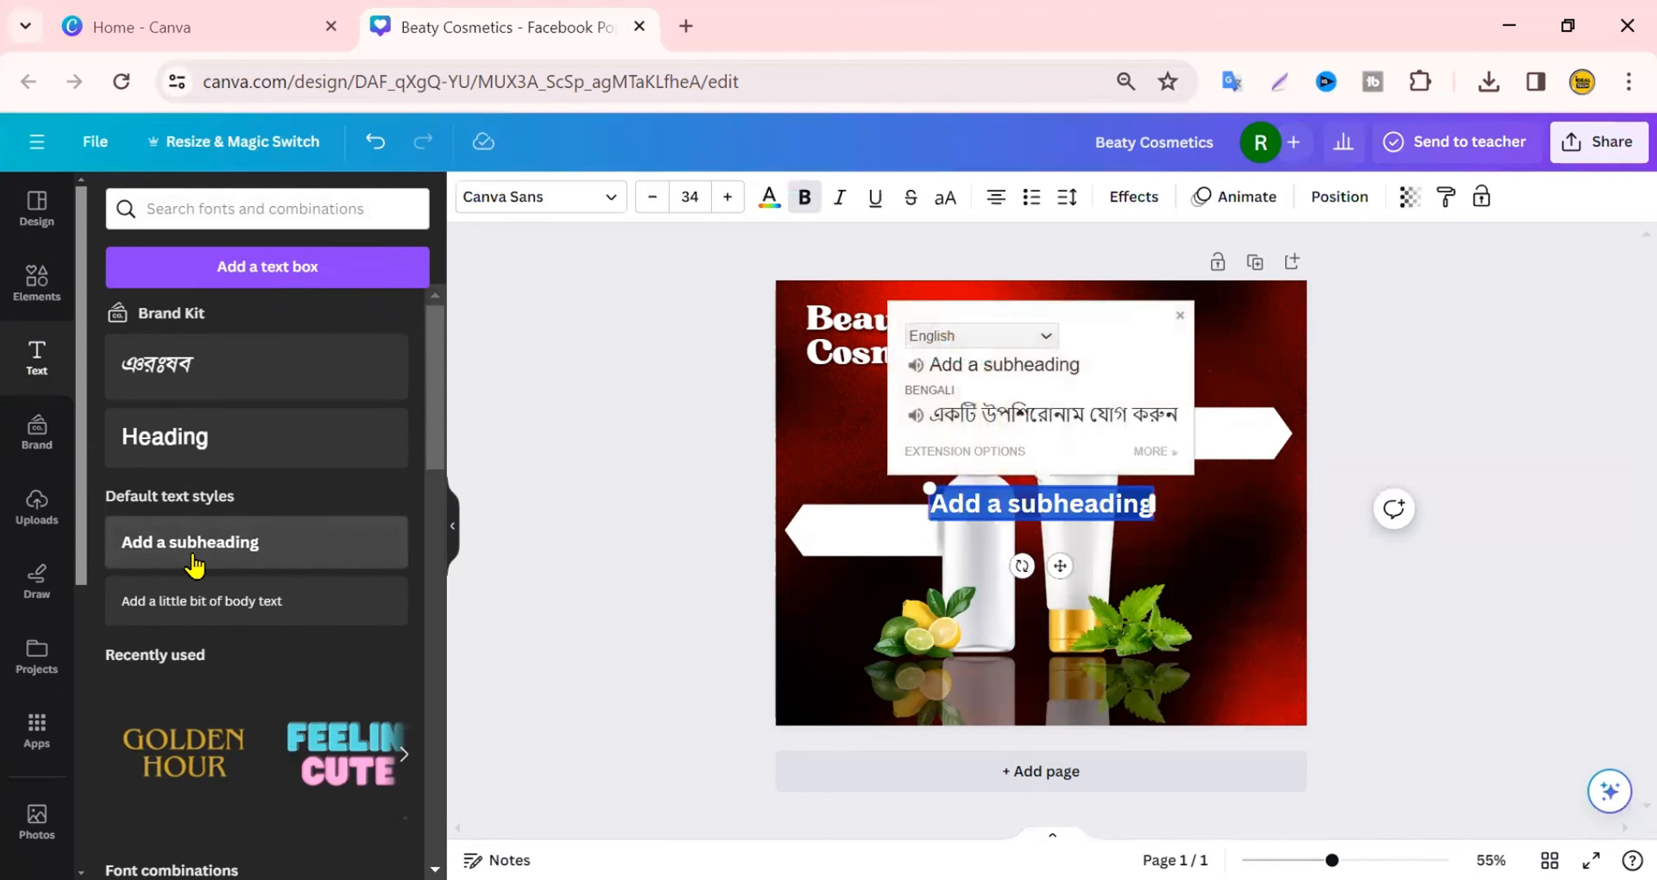
pyautogui.write('Sp')
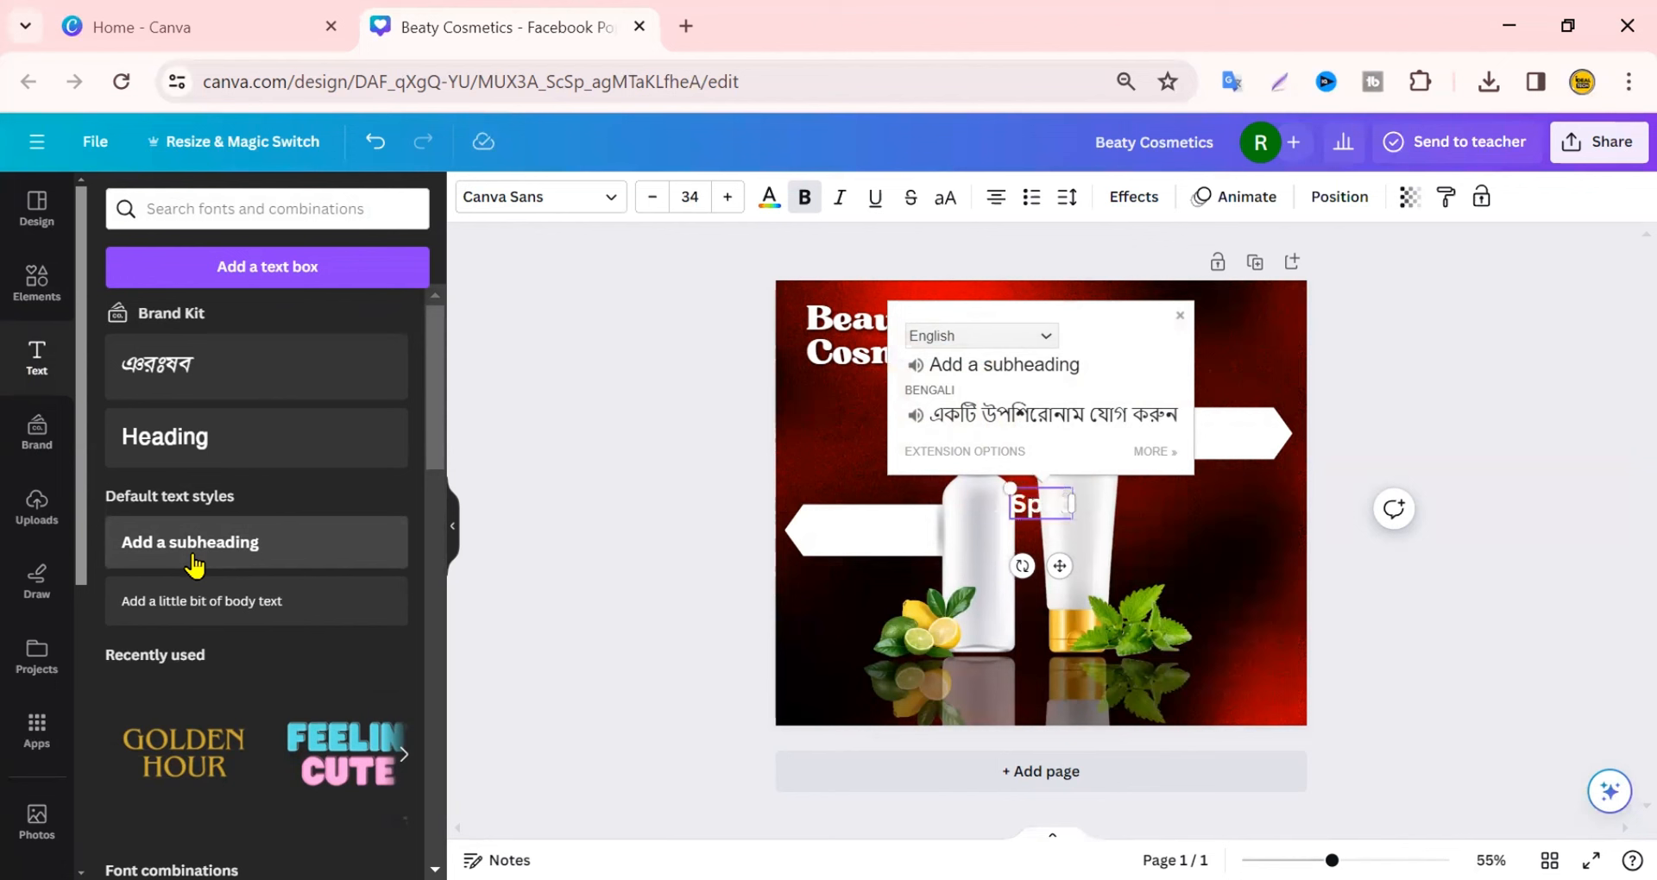
pyautogui.write('ecial')
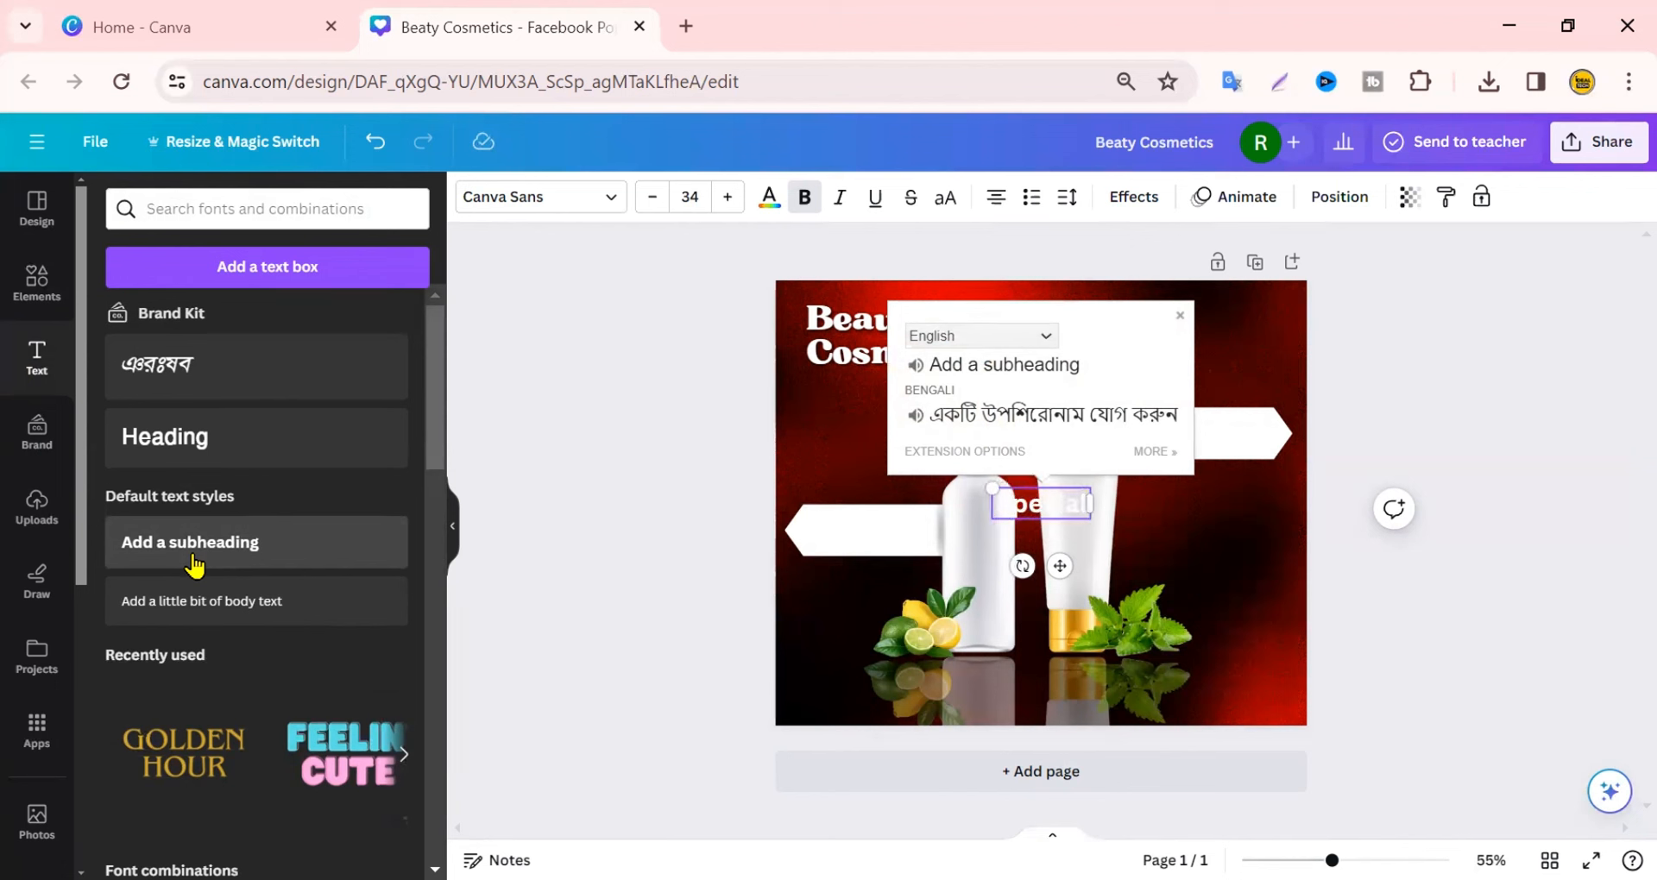
pyautogui.write(' Pac')
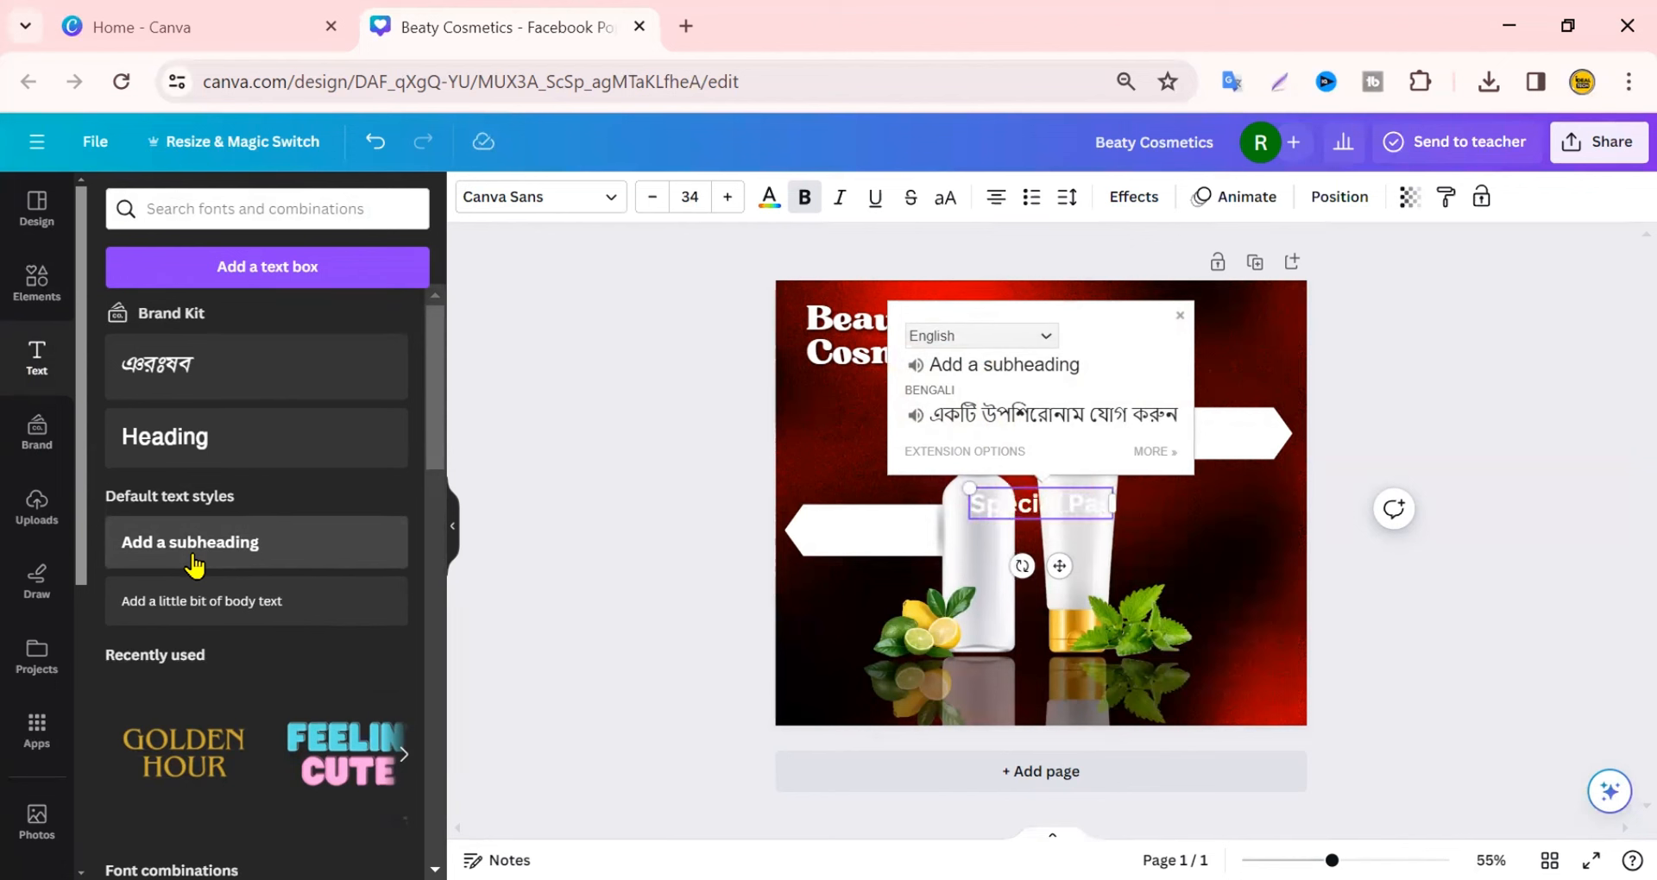
pyautogui.write('kage Offer')
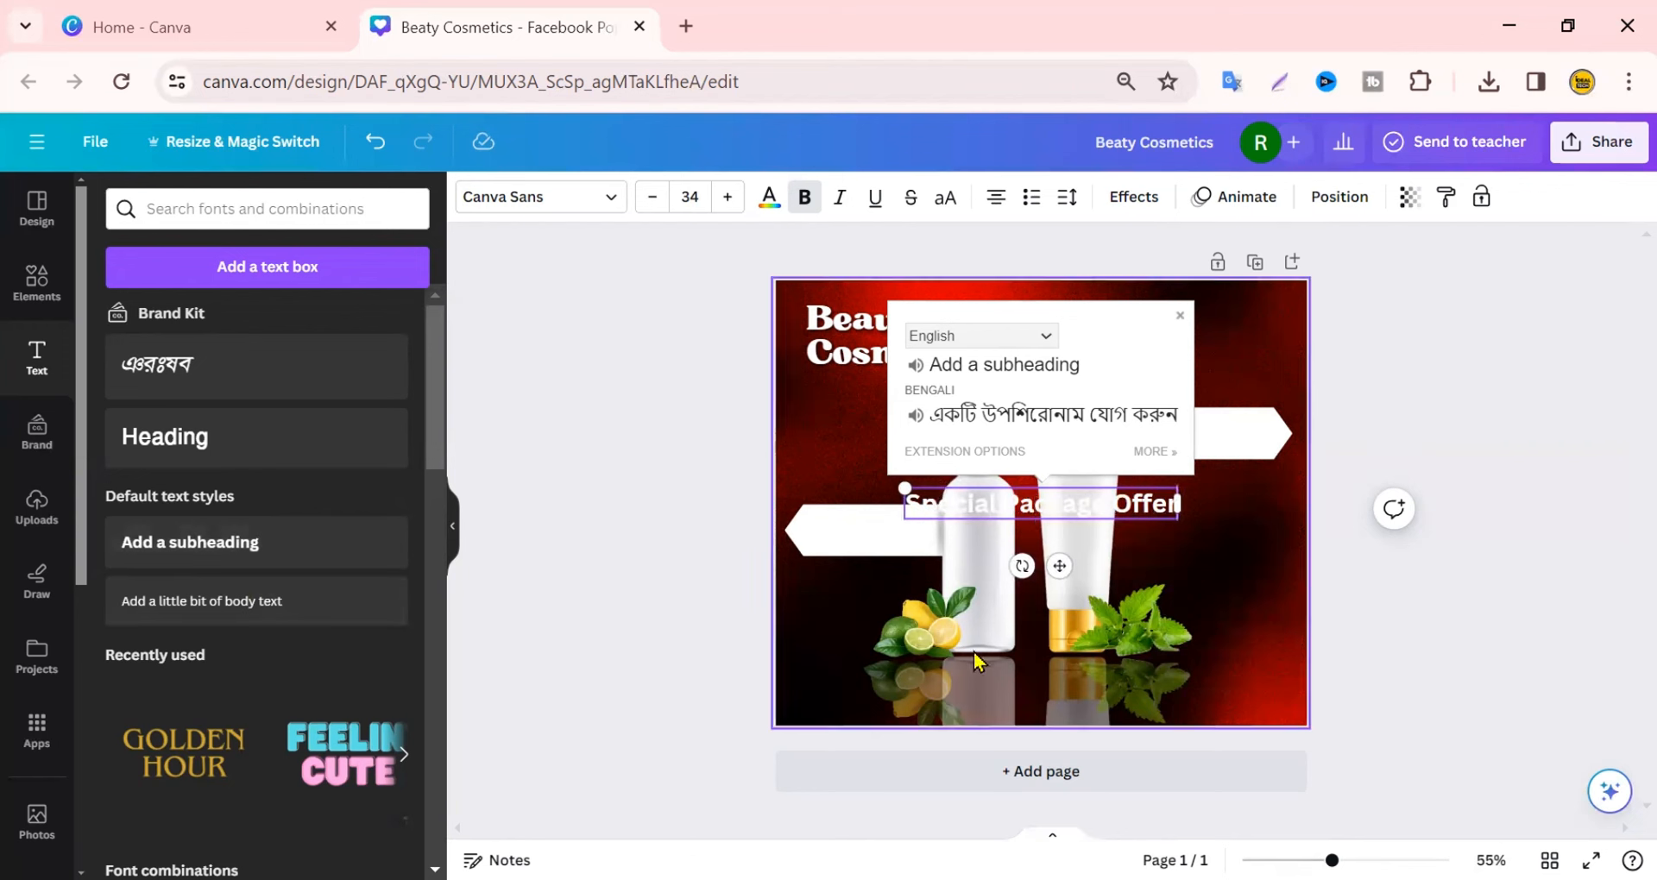
pyautogui.moveTo(1172, 503); pyautogui.dragTo(907, 593)
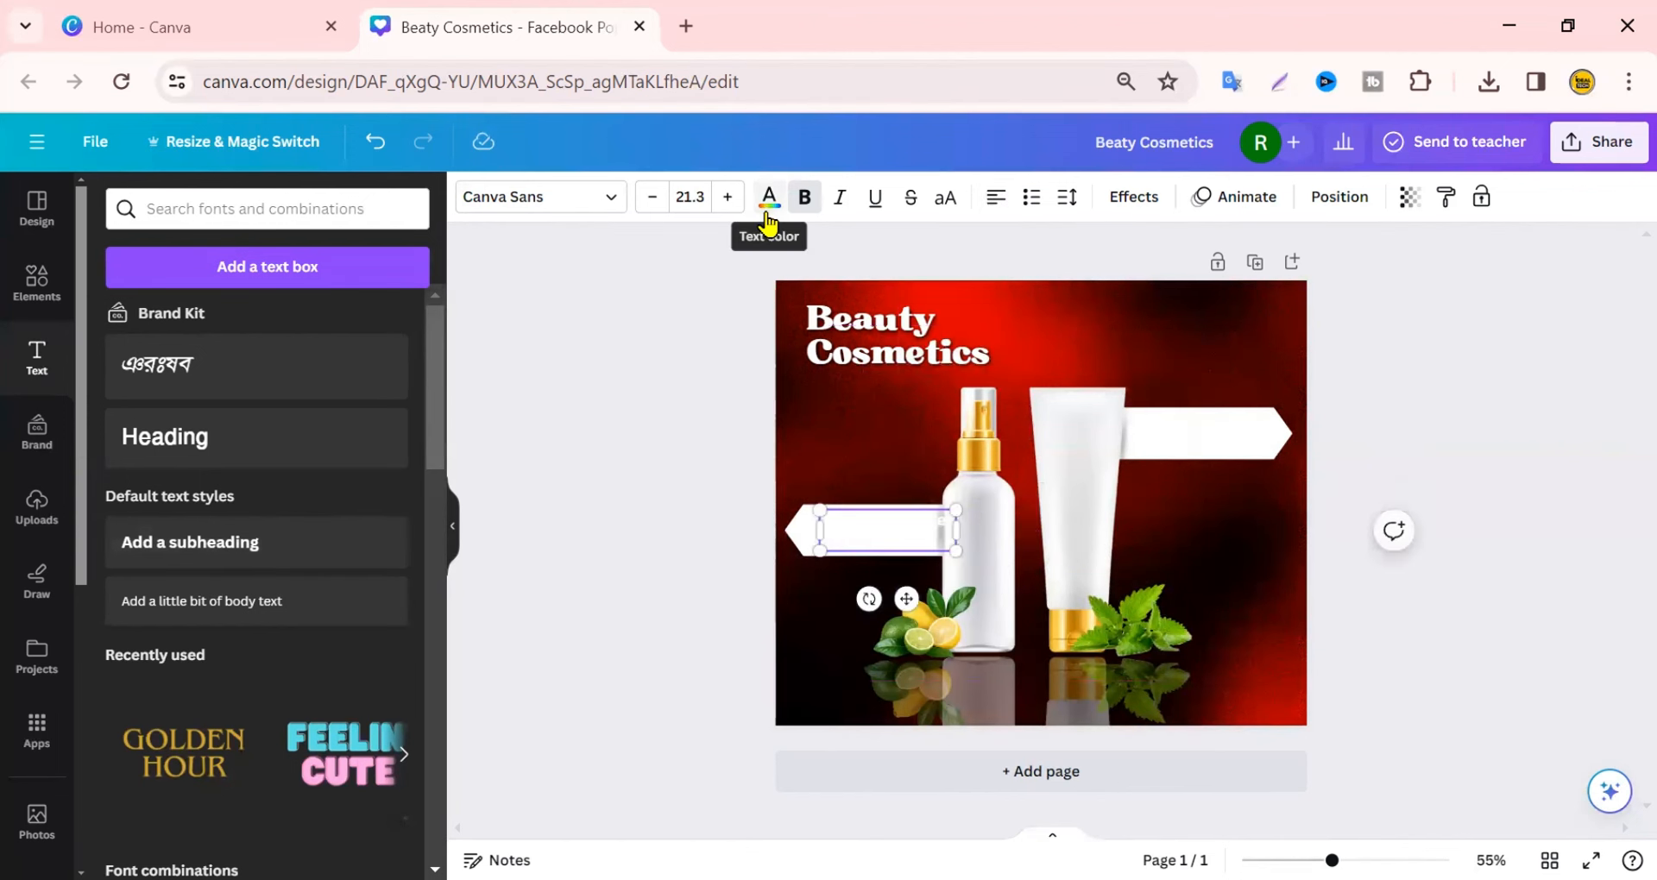
# Colour the "Special Package Offer" text with the dark red from the background's photo colours
pyautogui.click(766, 201)
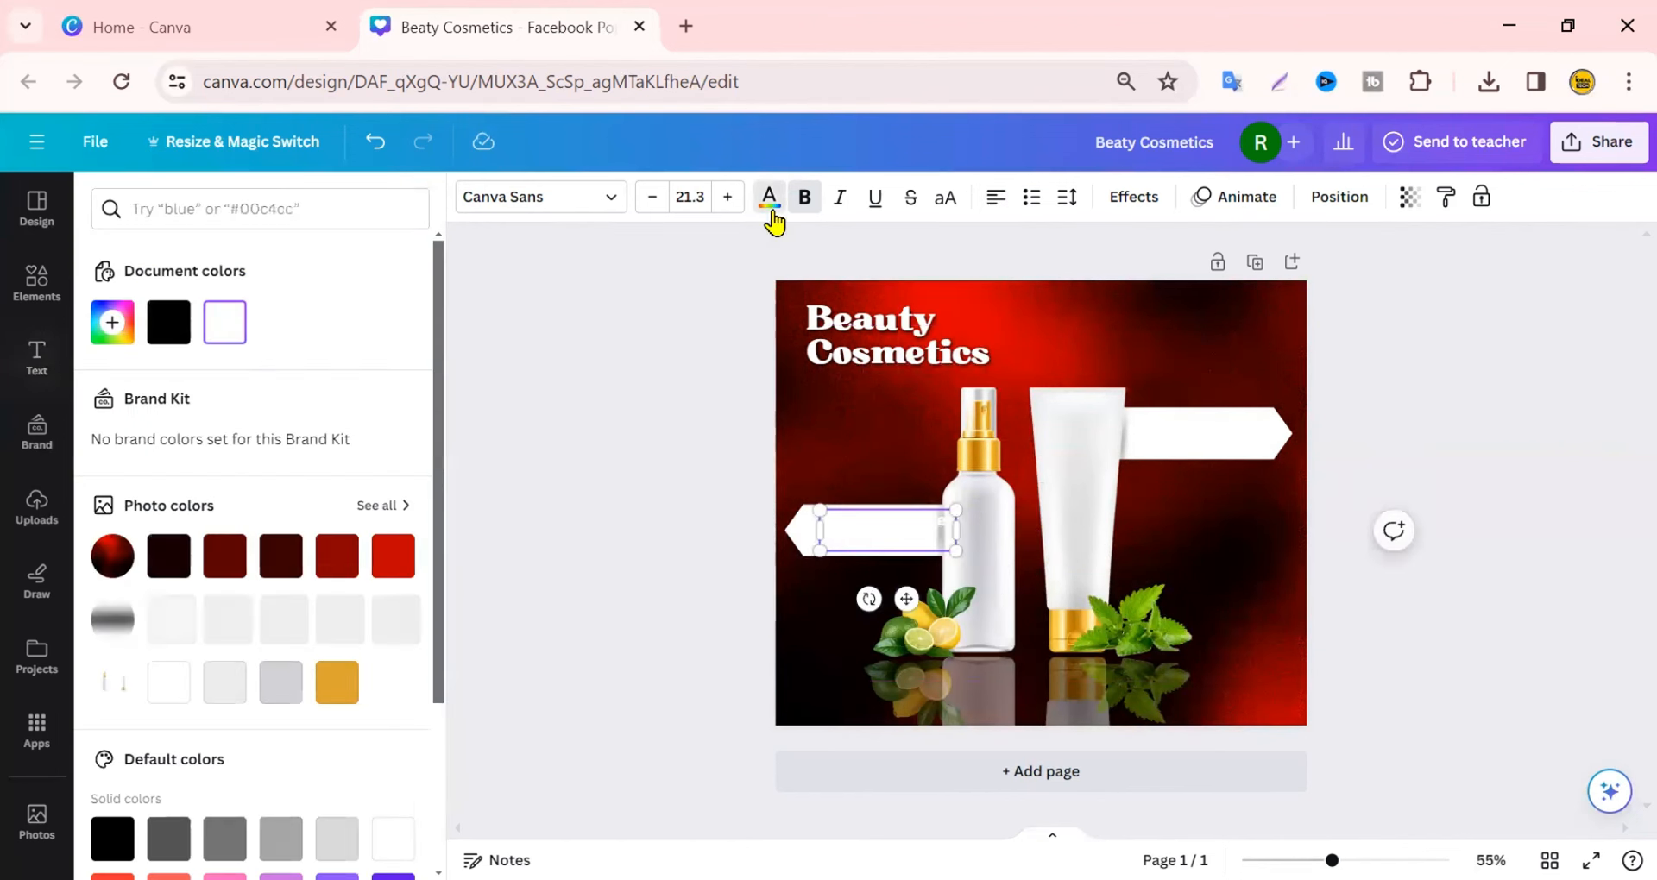
pyautogui.click(377, 565)
pyautogui.click(610, 507)
pyautogui.click(861, 535)
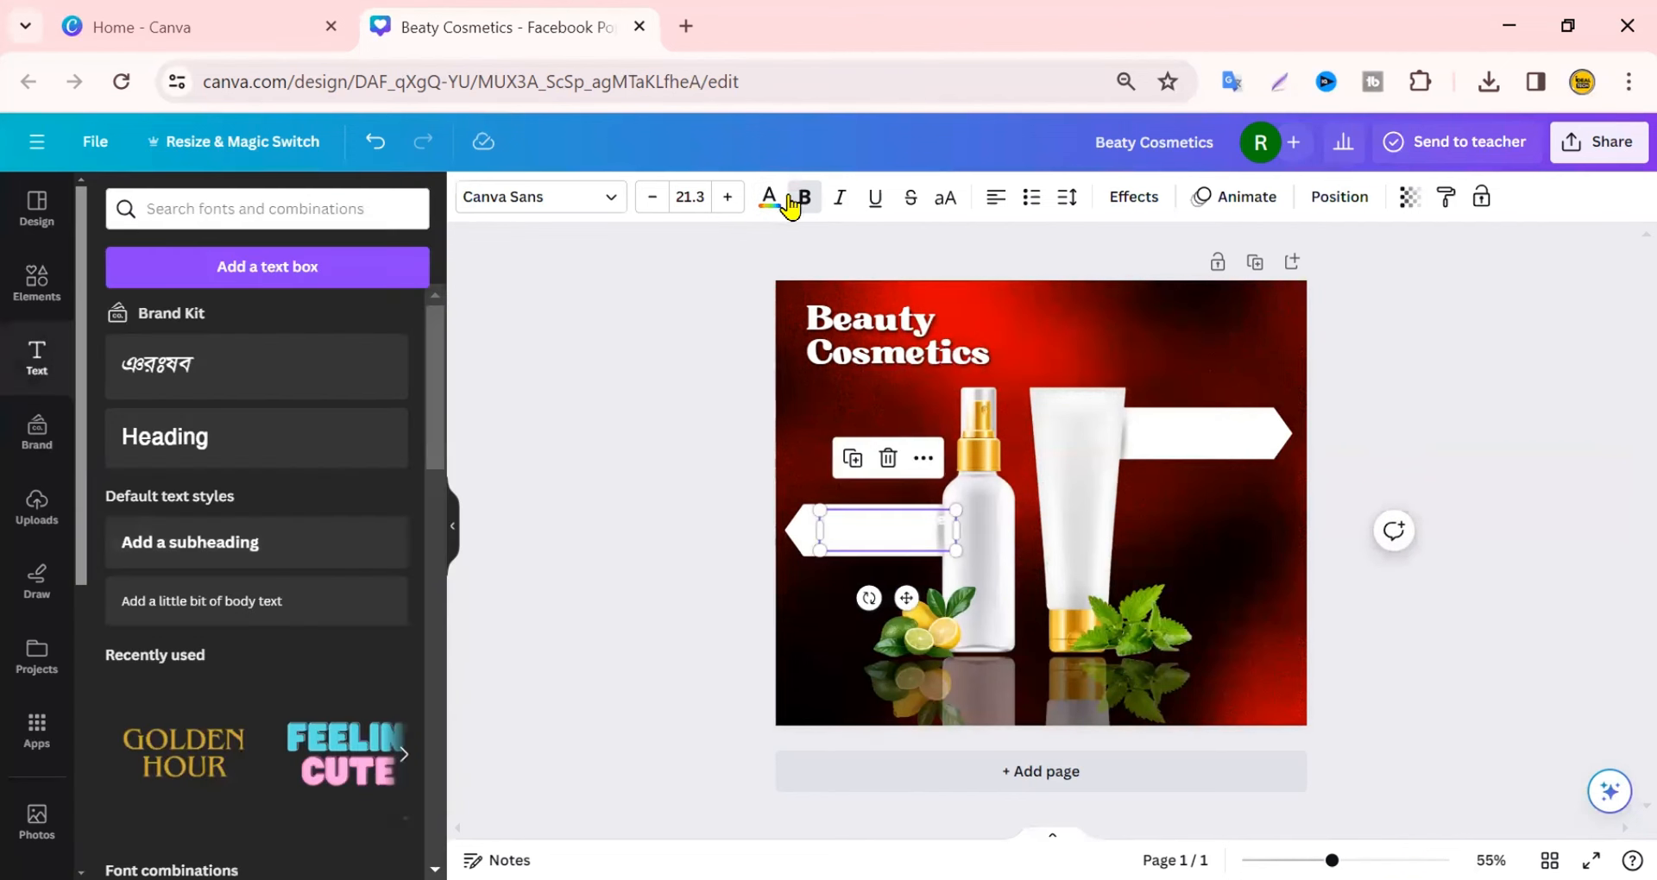
pyautogui.click(768, 199)
pyautogui.click(395, 565)
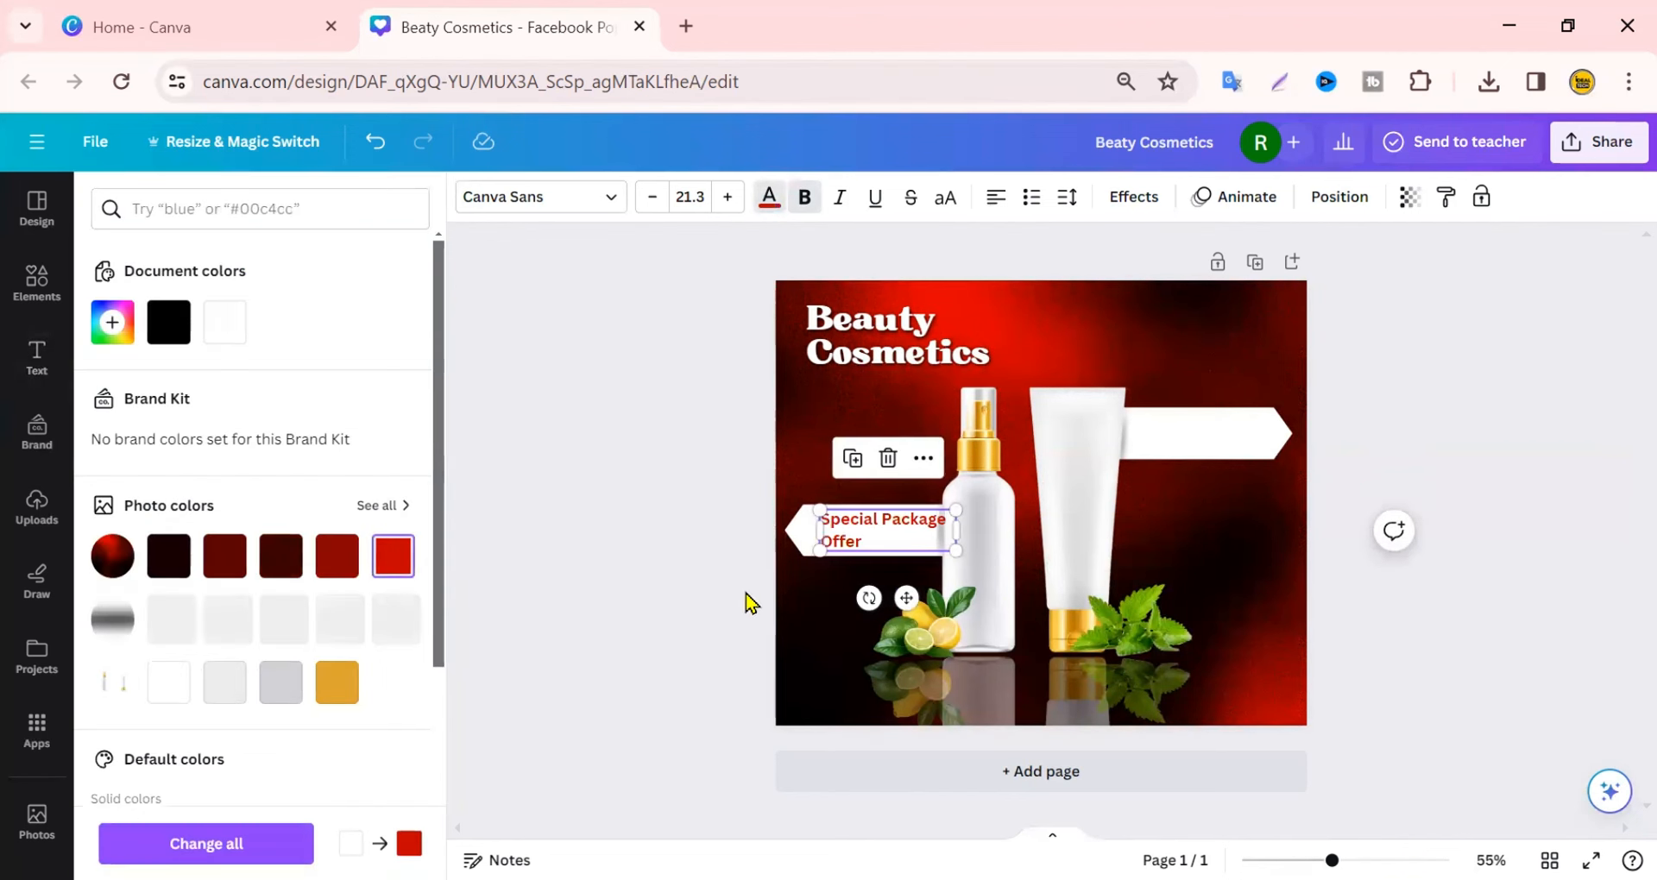
pyautogui.click(338, 561)
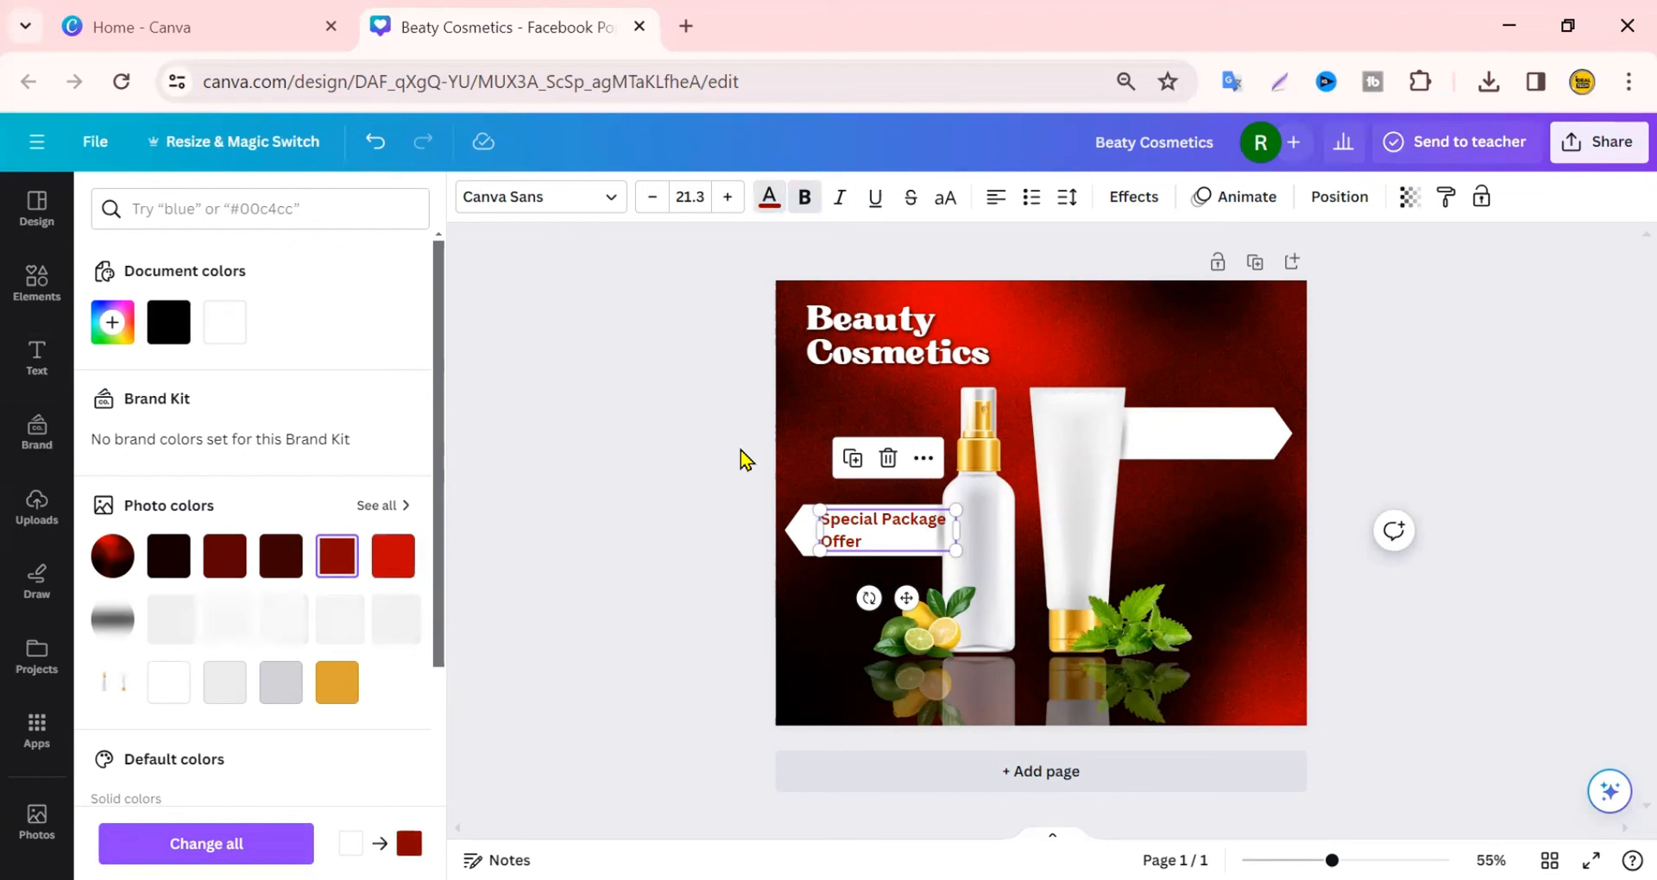
# Change the "Special Package Offer" text's font to Bugaki
pyautogui.click(573, 207)
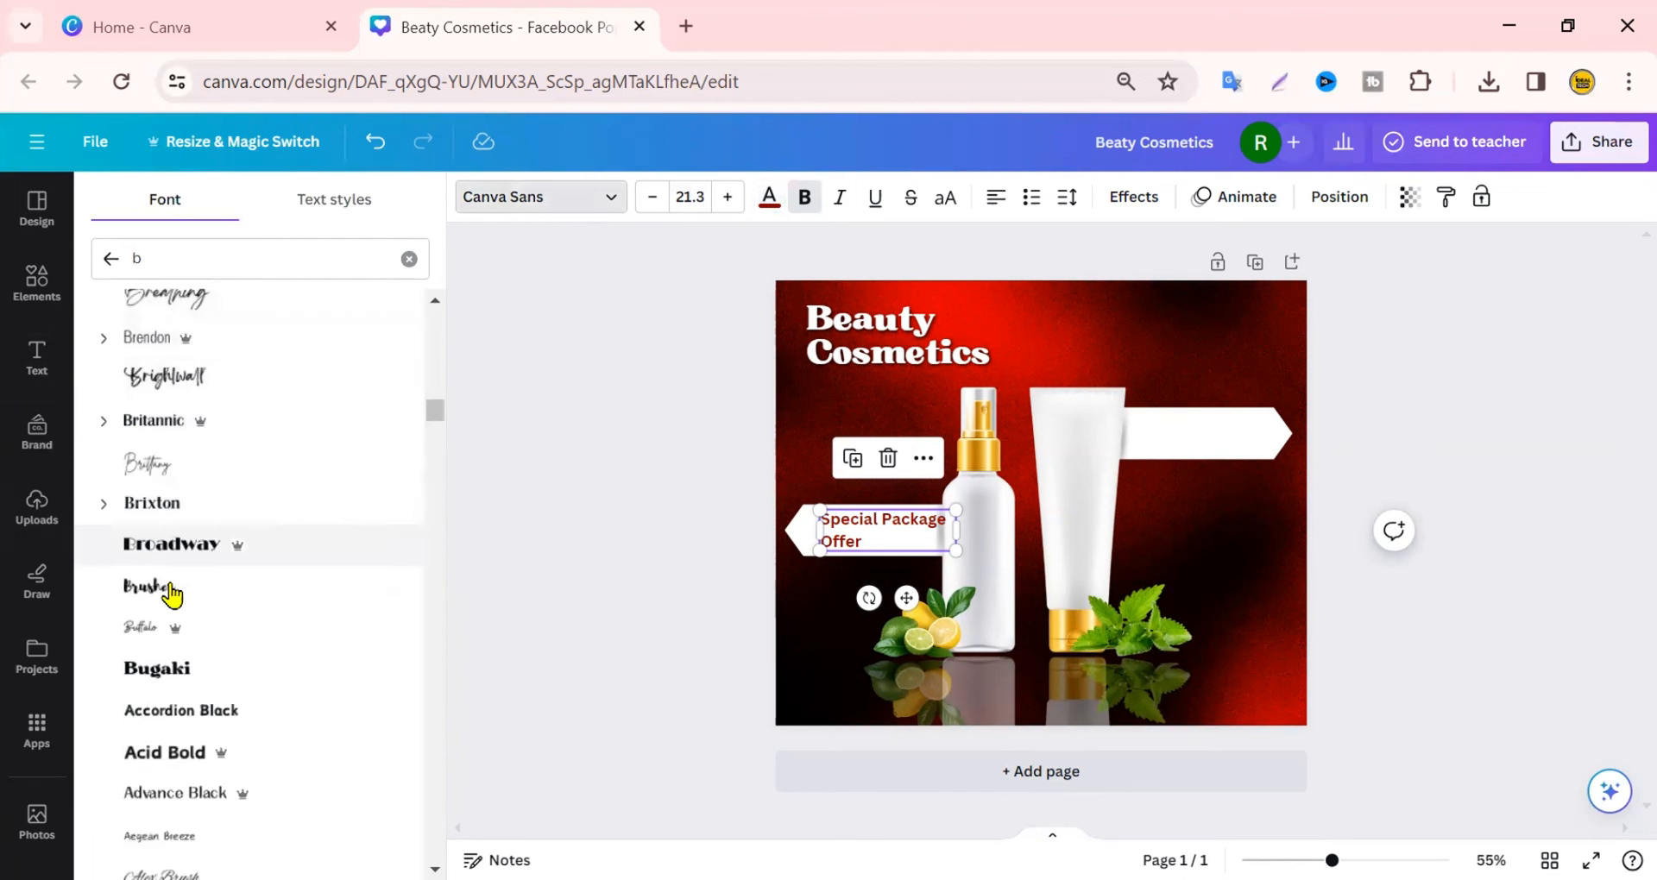
pyautogui.click(168, 670)
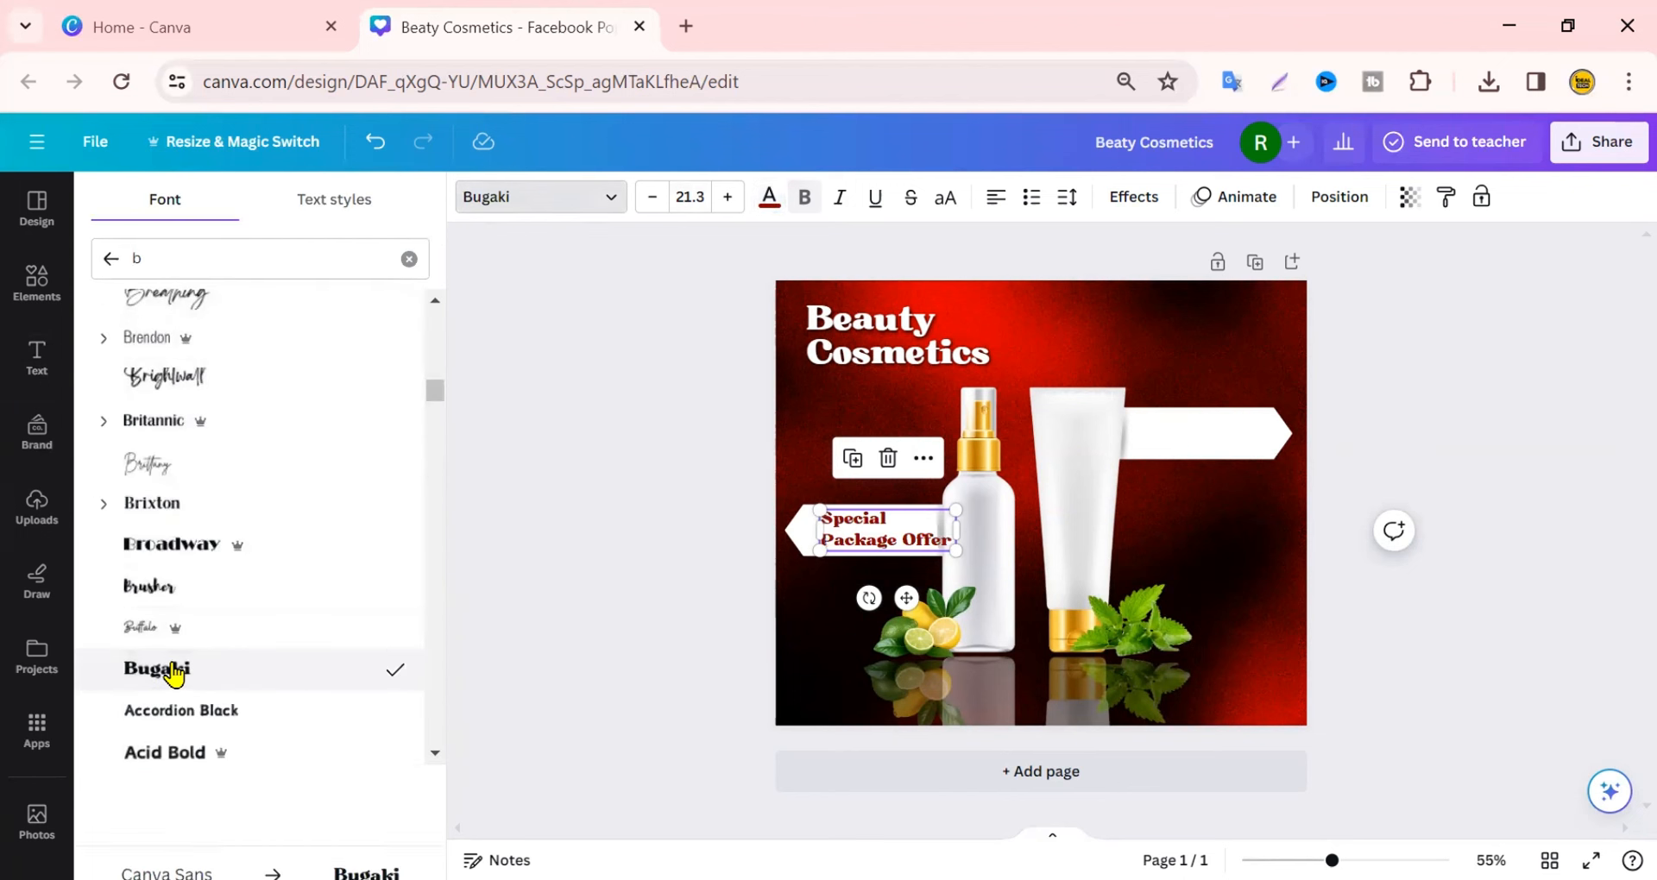
pyautogui.click(665, 557)
# Duplicate the "Special Package Offer" text and place the copy on the right banner beside the tube
pyautogui.moveTo(880, 524); pyautogui.dragTo(1191, 432)
pyautogui.hotkey('ctrl', 'd')
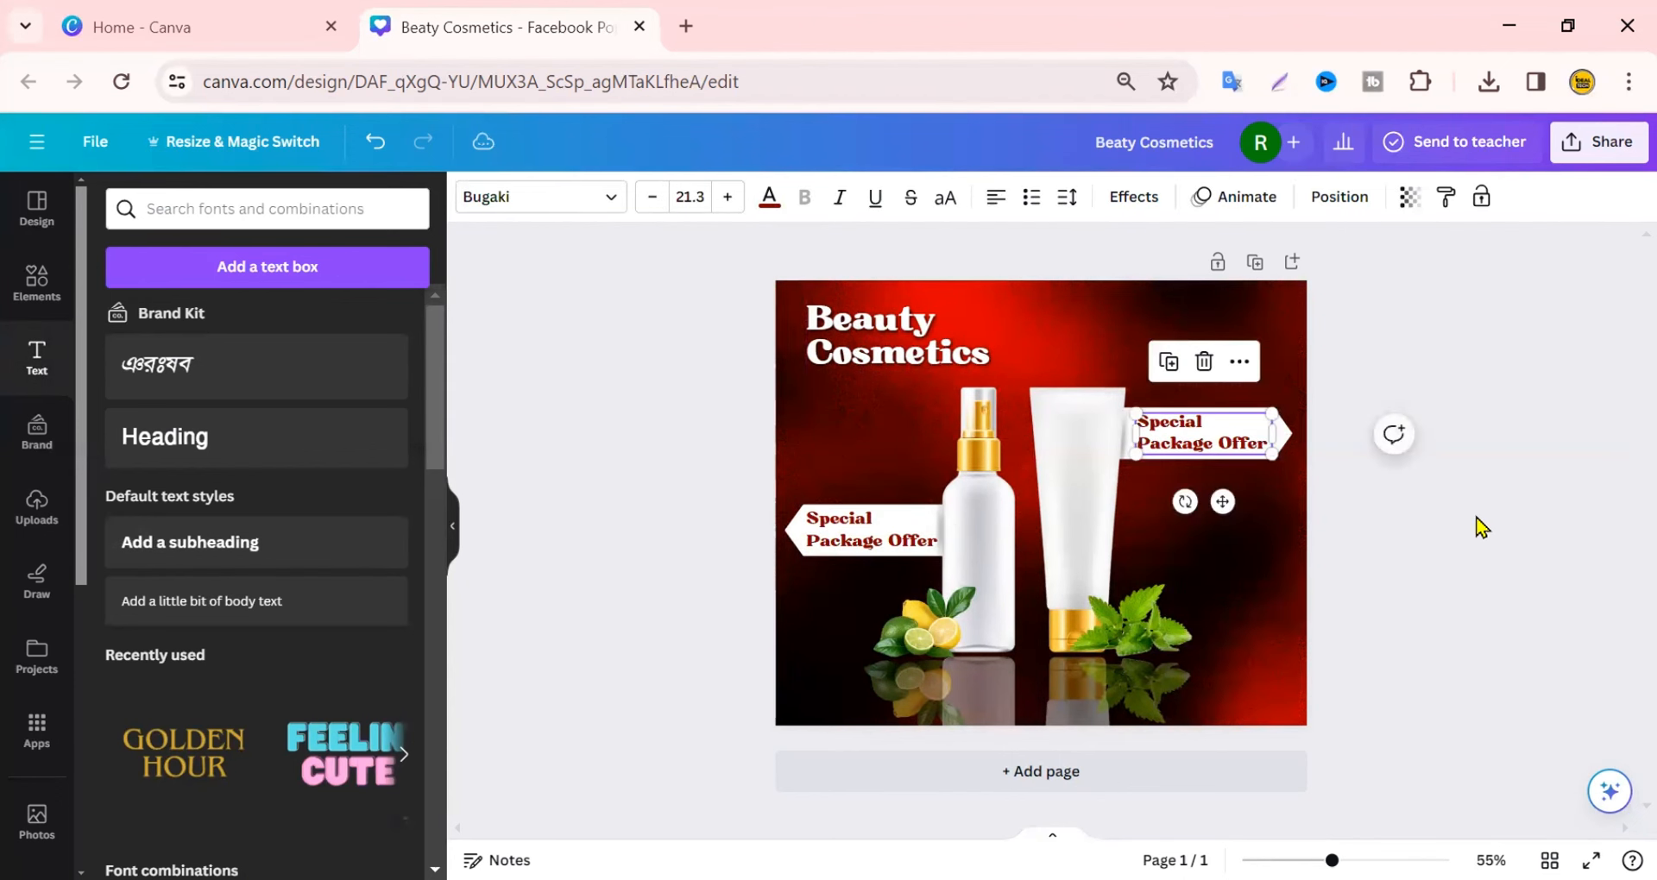
pyautogui.click(1481, 527)
pyautogui.click(863, 542)
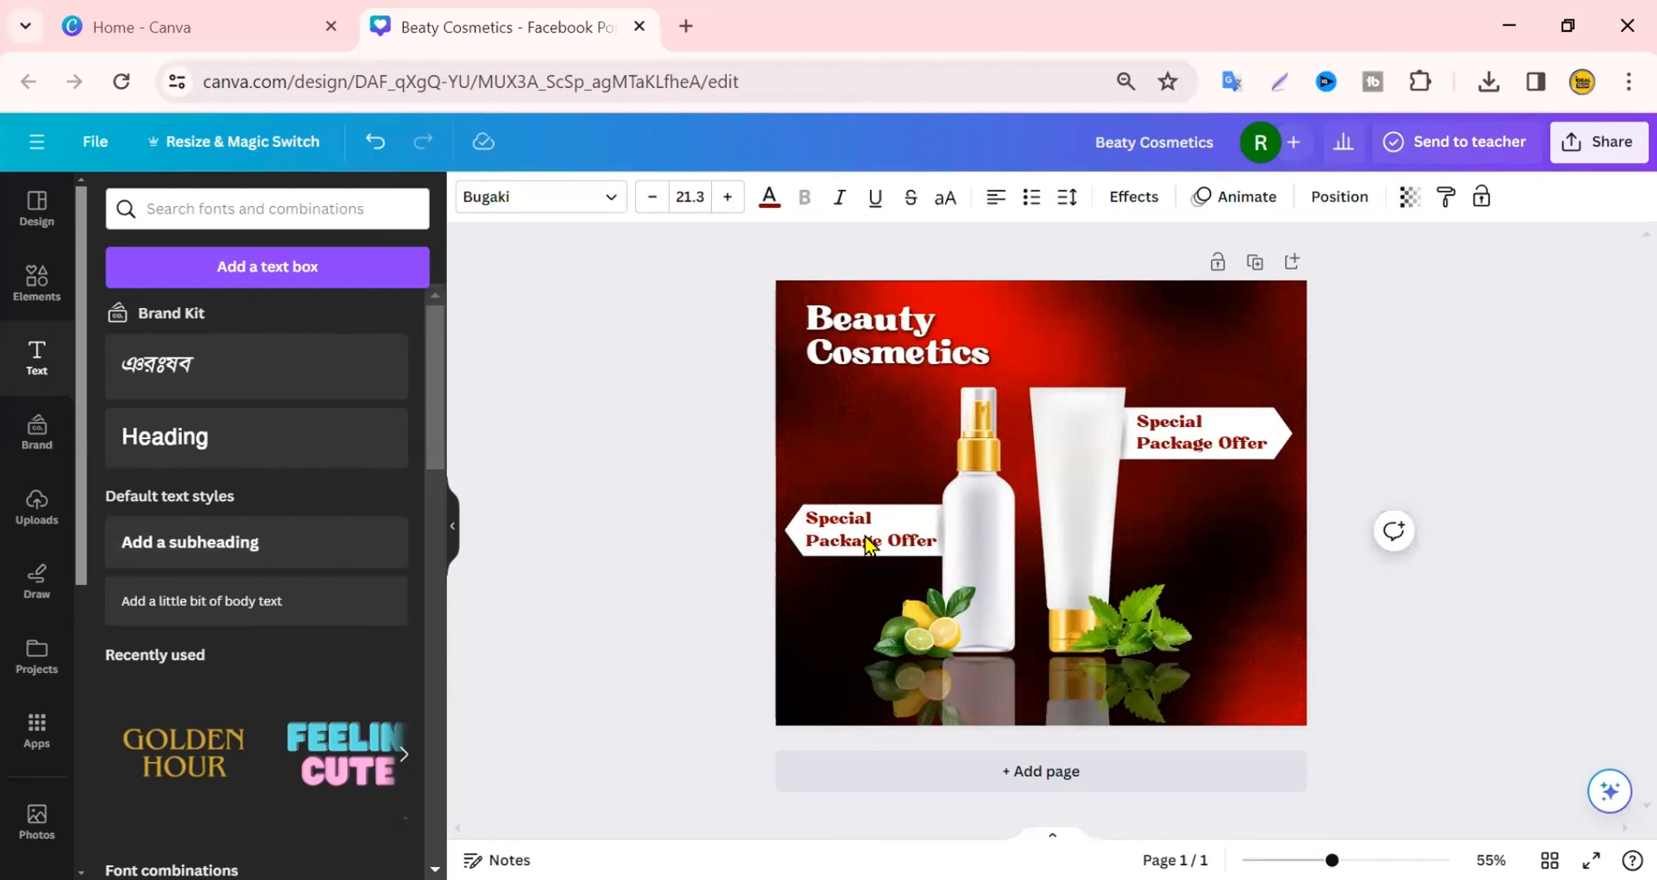
pyautogui.click(1486, 604)
pyautogui.click(855, 554)
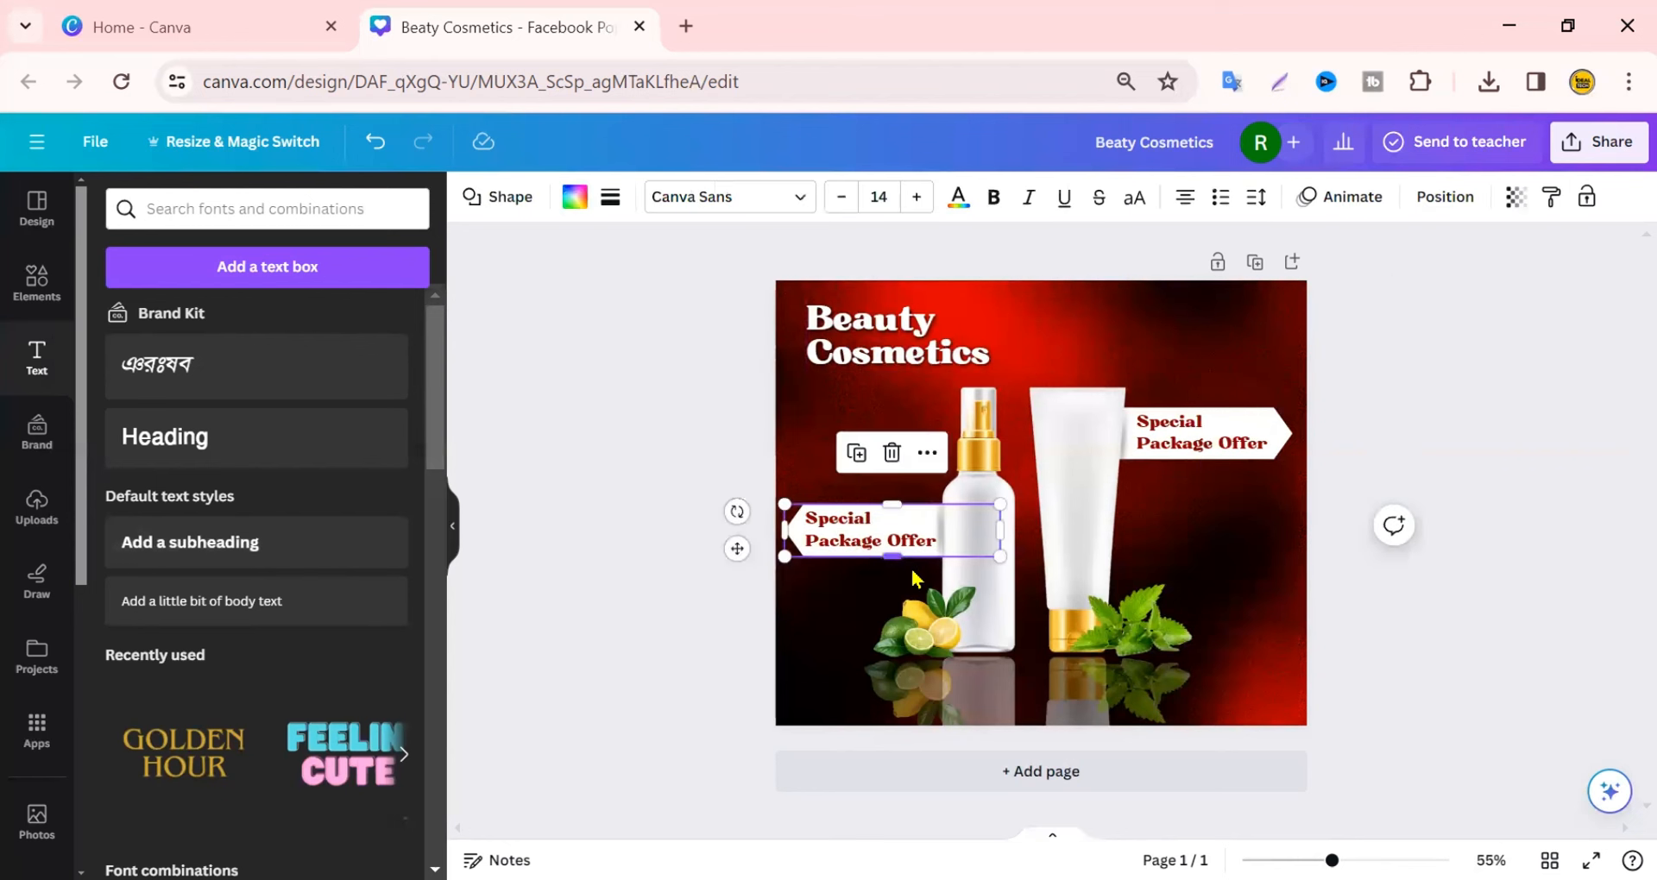
pyautogui.click(857, 553)
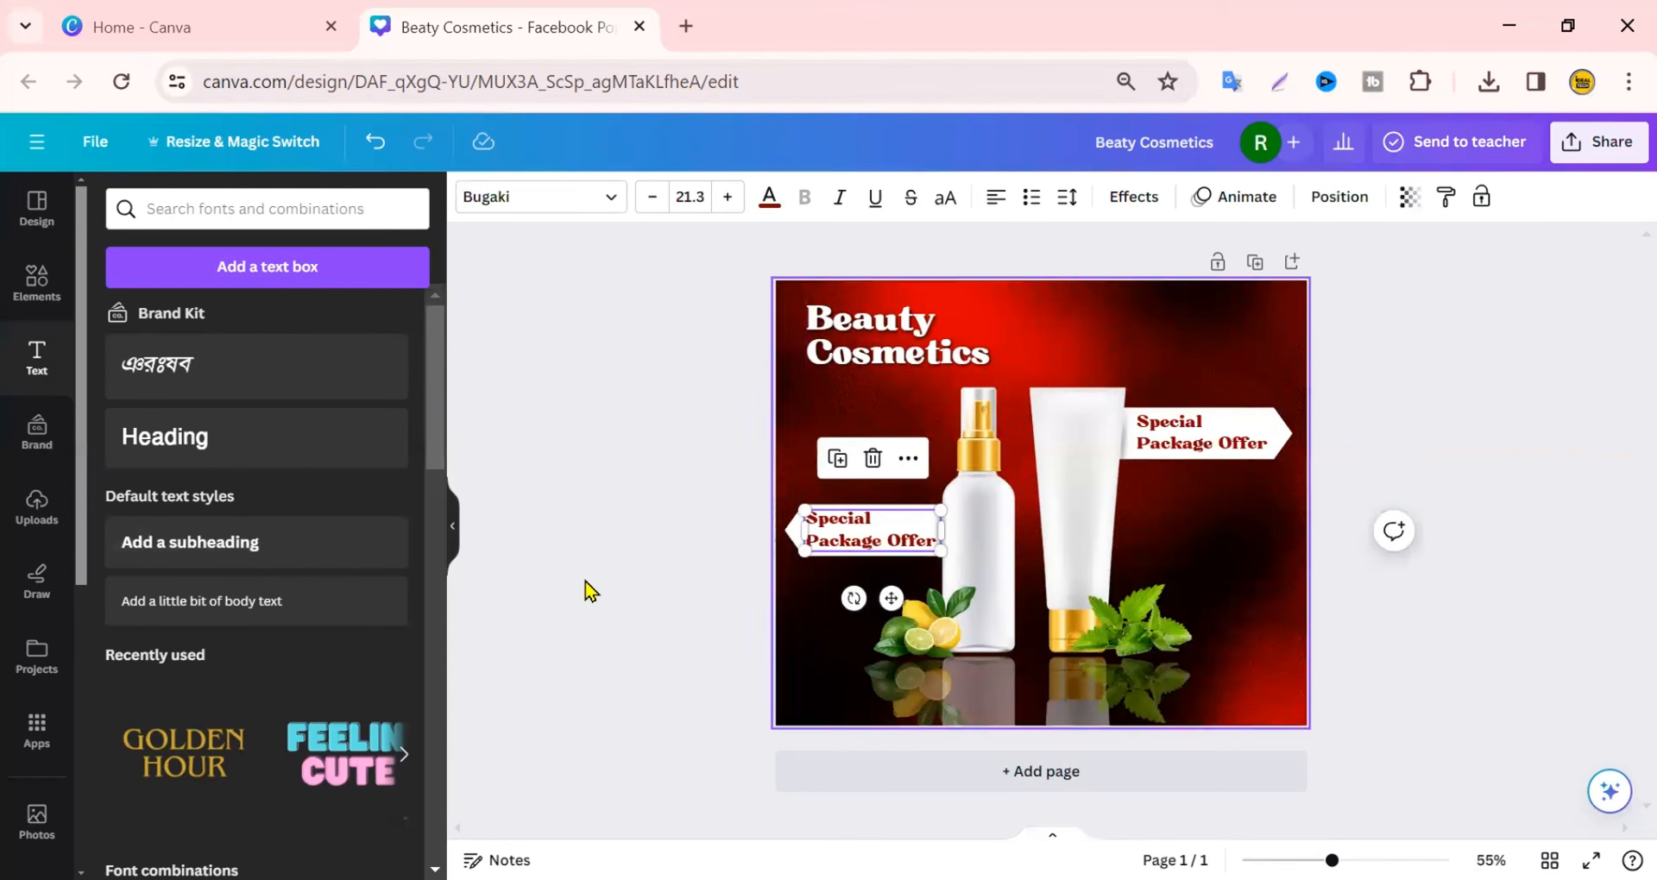
# Add the black-and-yellow "Limited Offer" clock graphic from a "limited offer" search, shrink it and place it below the right banner
pyautogui.click(1463, 649)
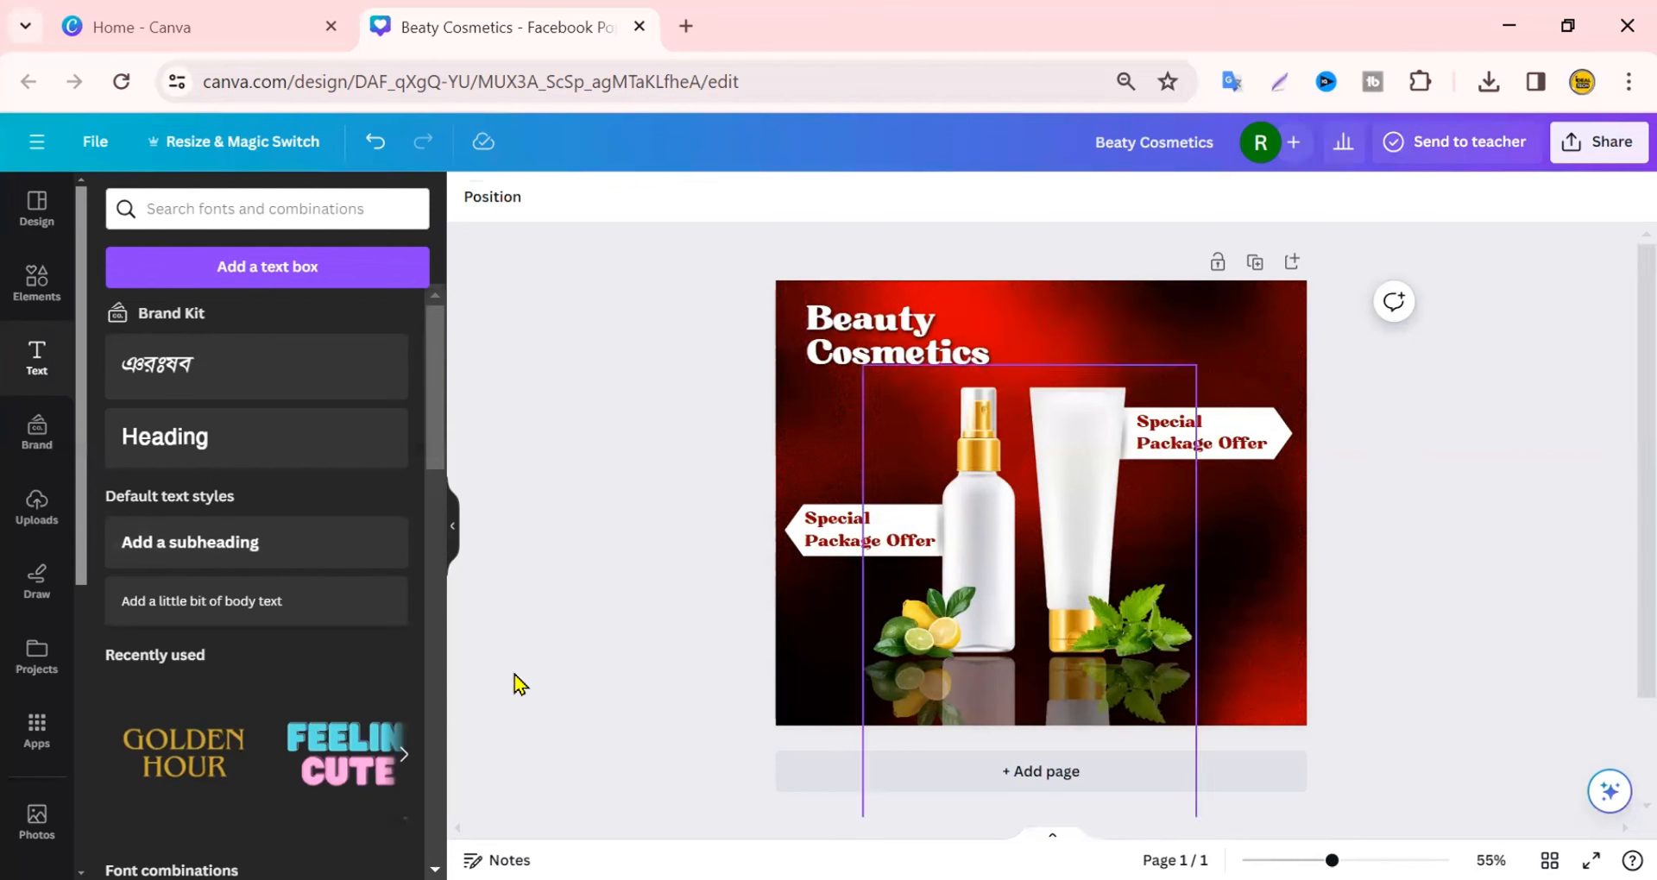
pyautogui.click(37, 280)
pyautogui.moveTo(277, 212); pyautogui.dragTo(121, 222)
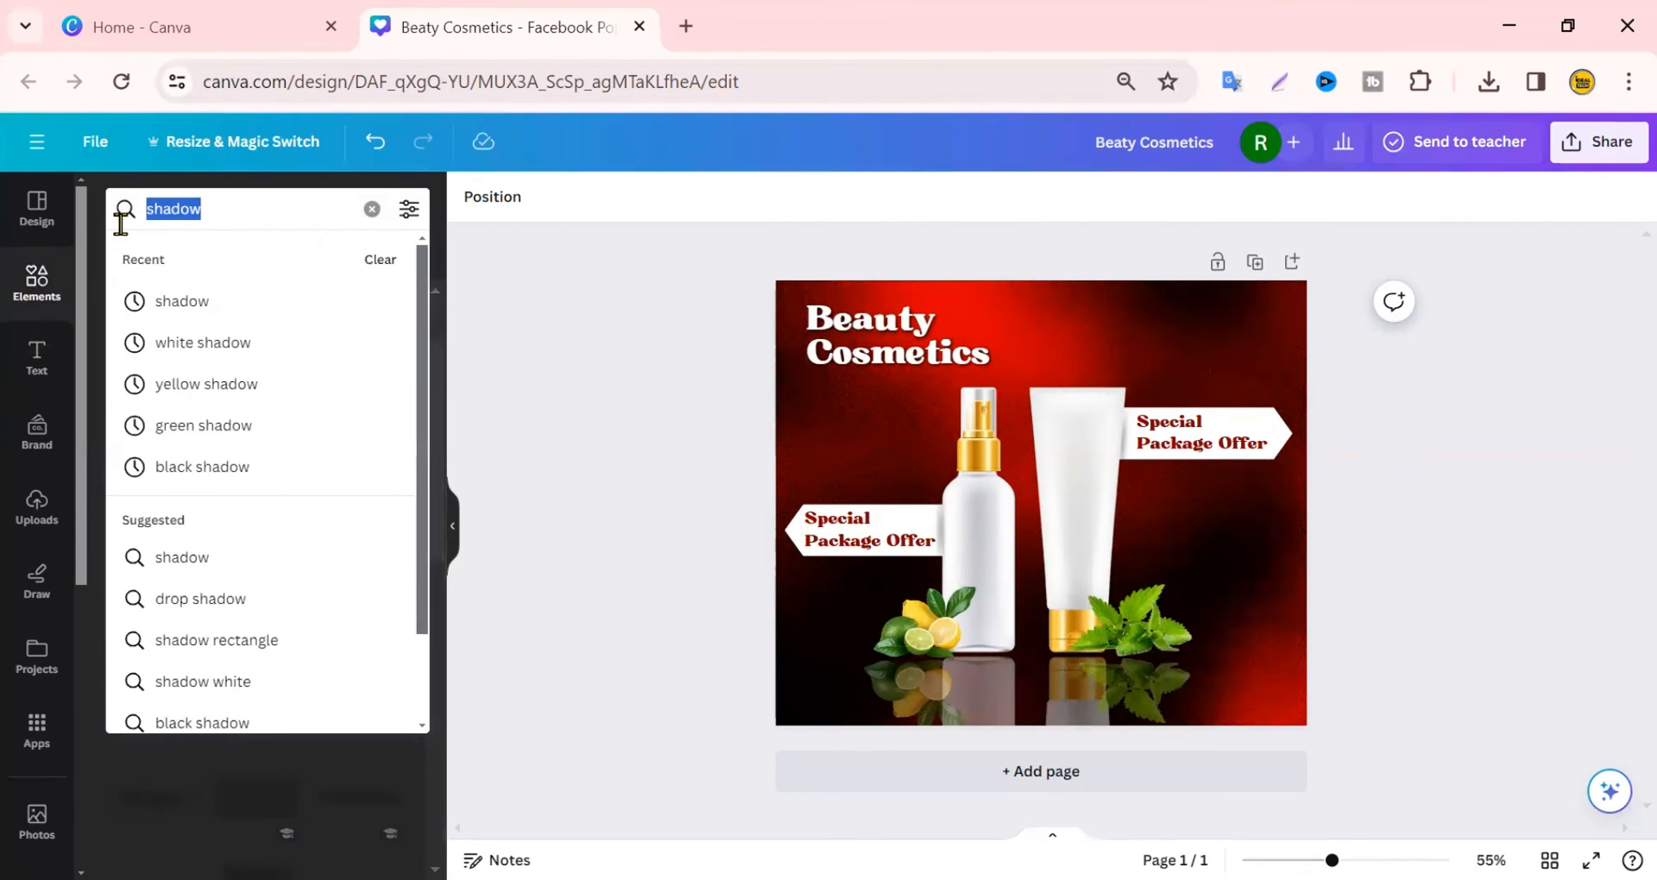
pyautogui.write('li')
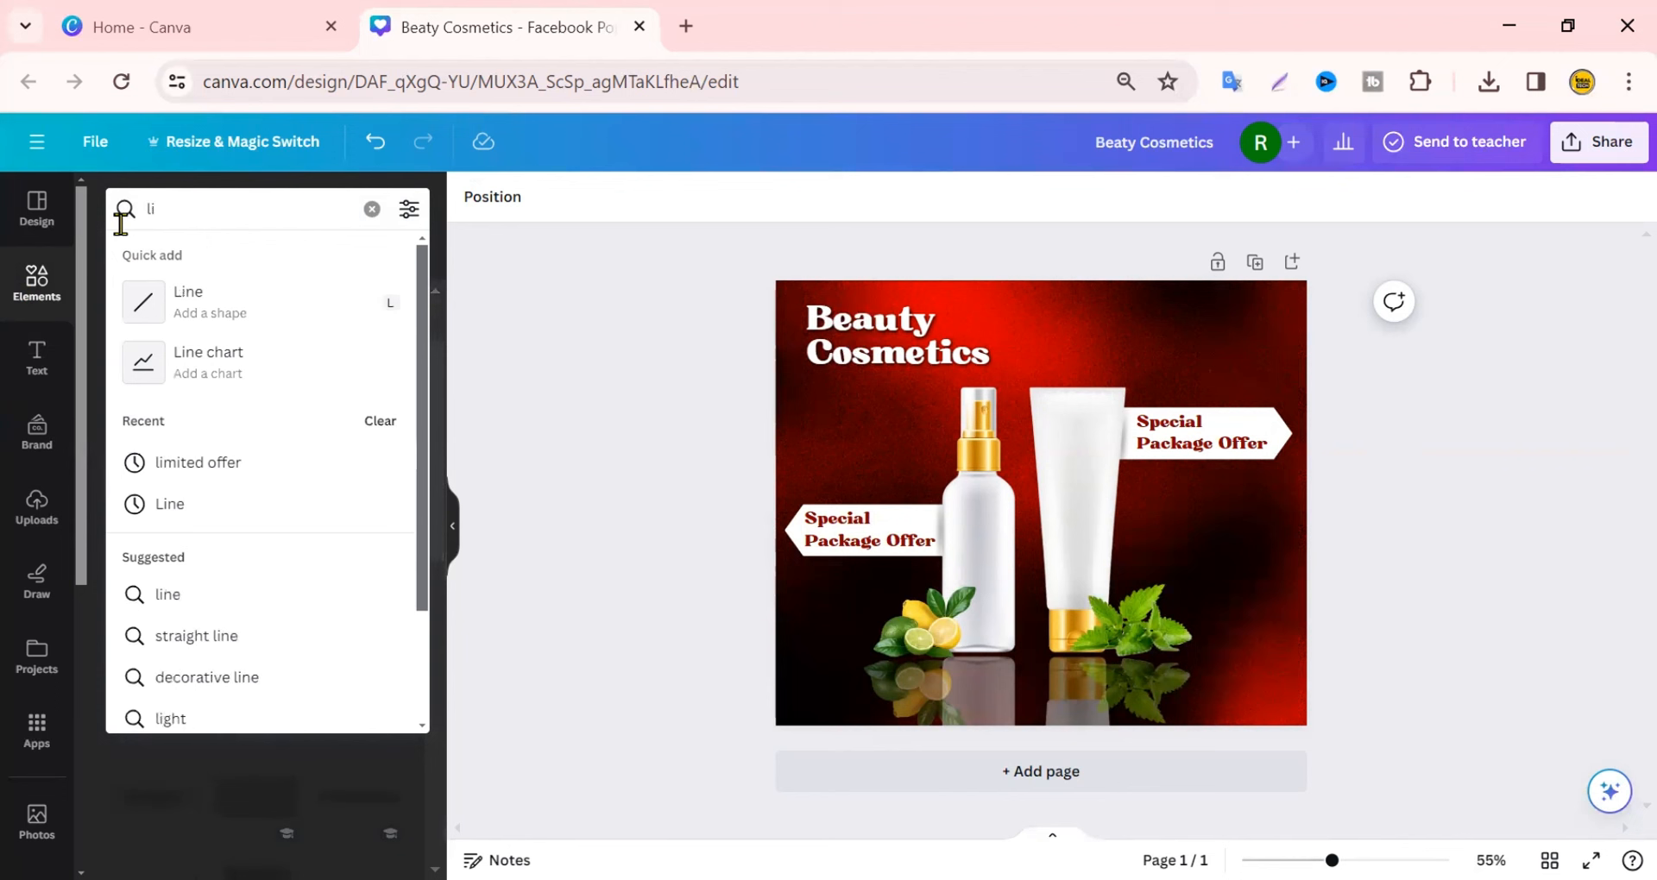
pyautogui.click(285, 463)
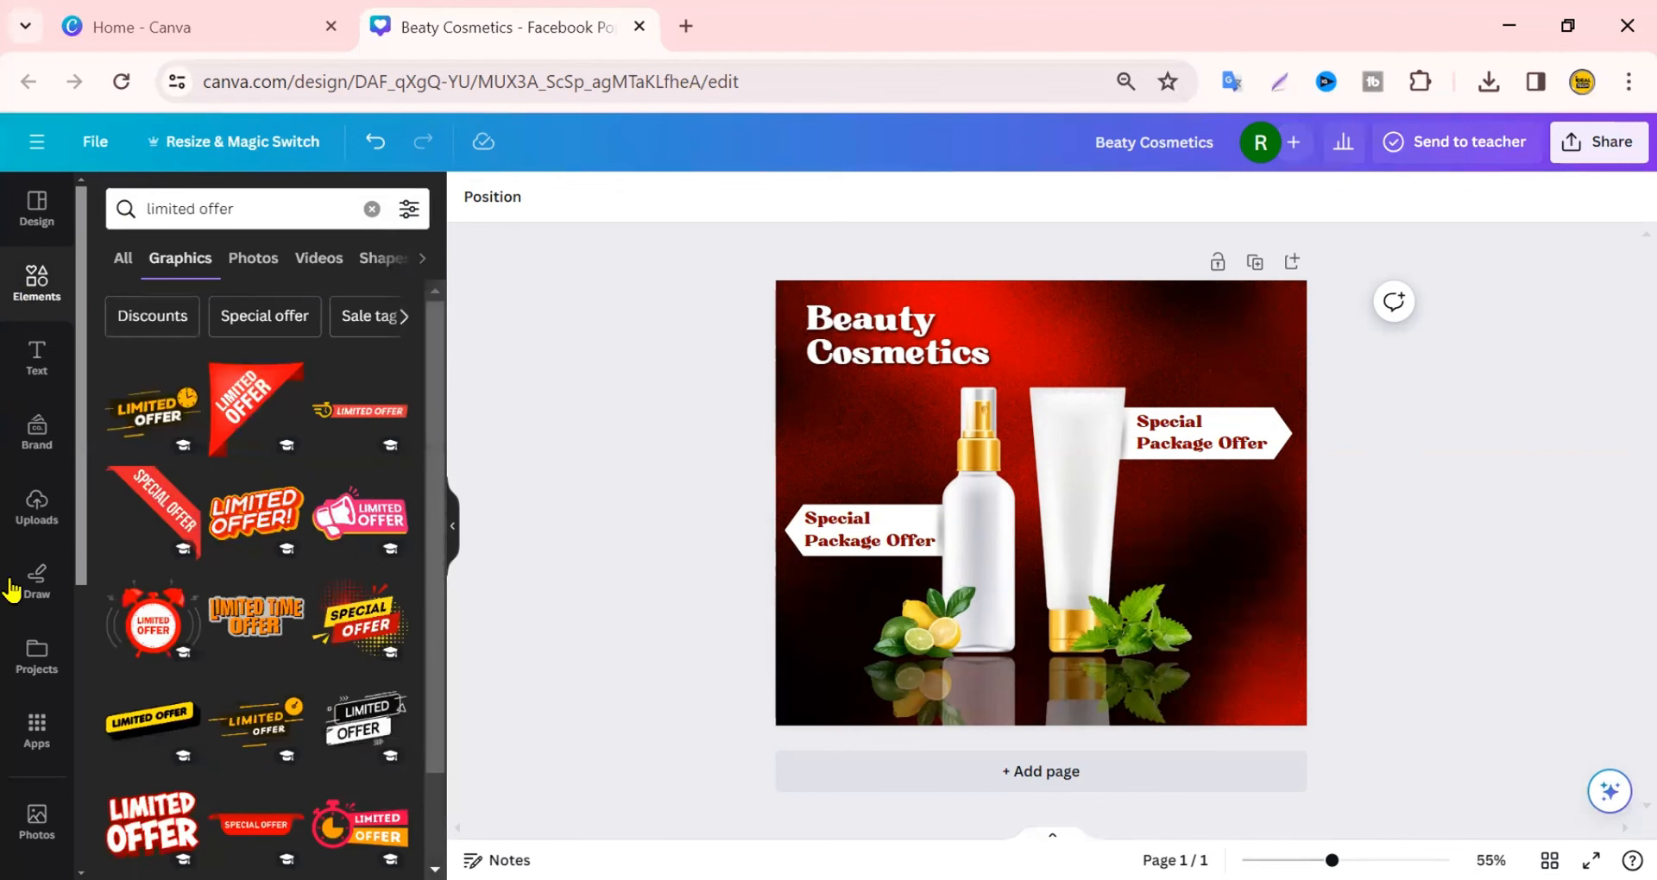
pyautogui.click(151, 414)
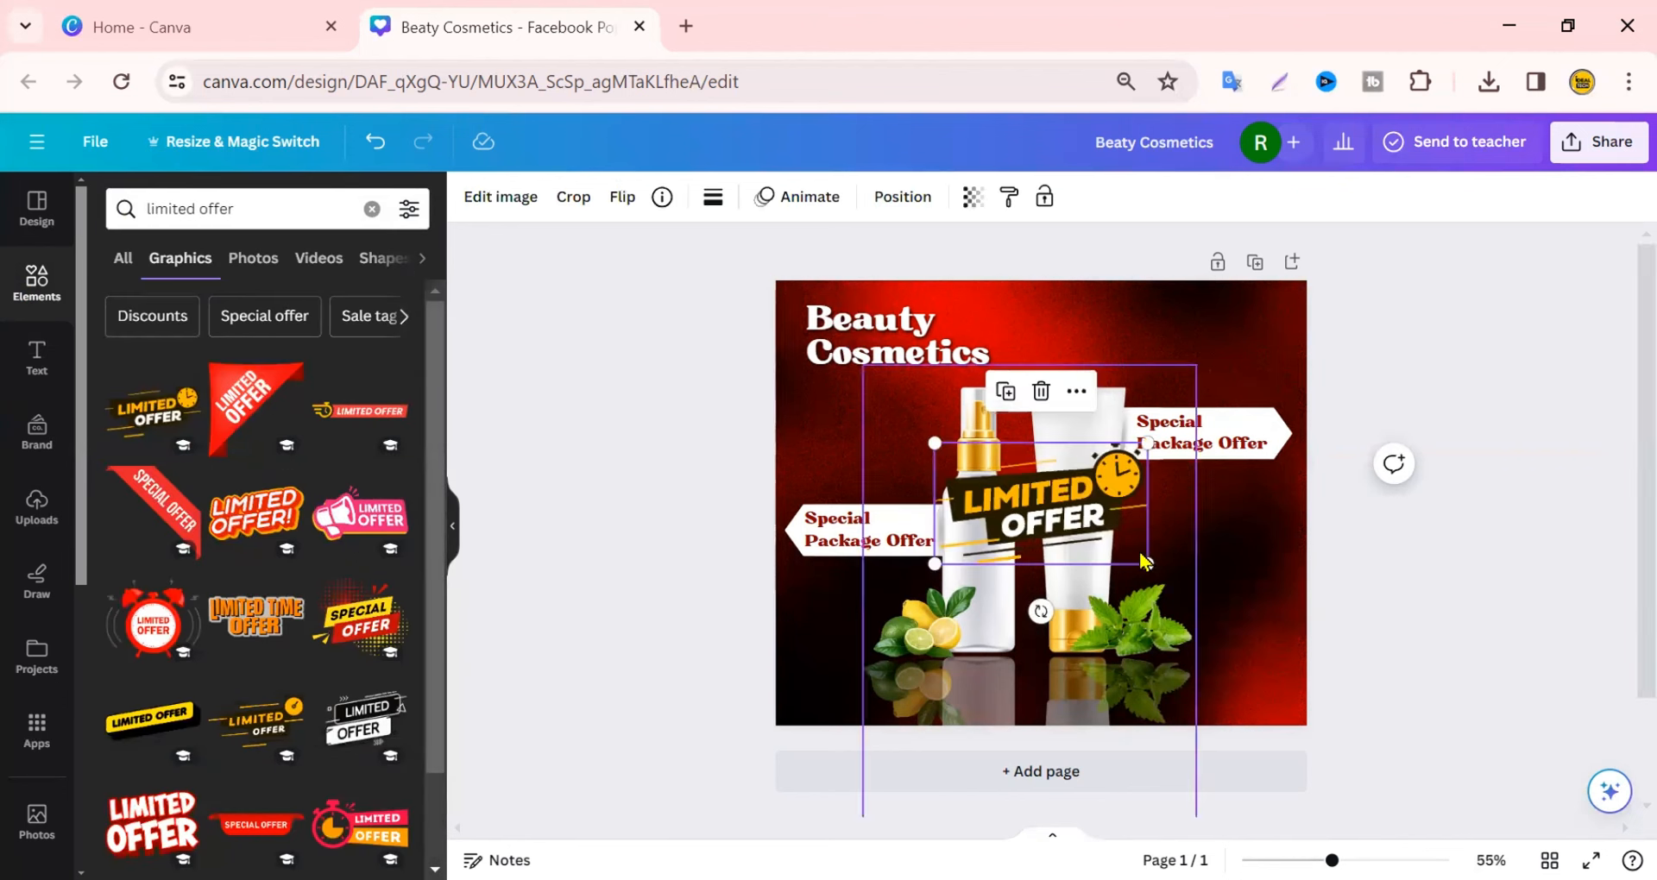
pyautogui.moveTo(940, 444); pyautogui.dragTo(1006, 482)
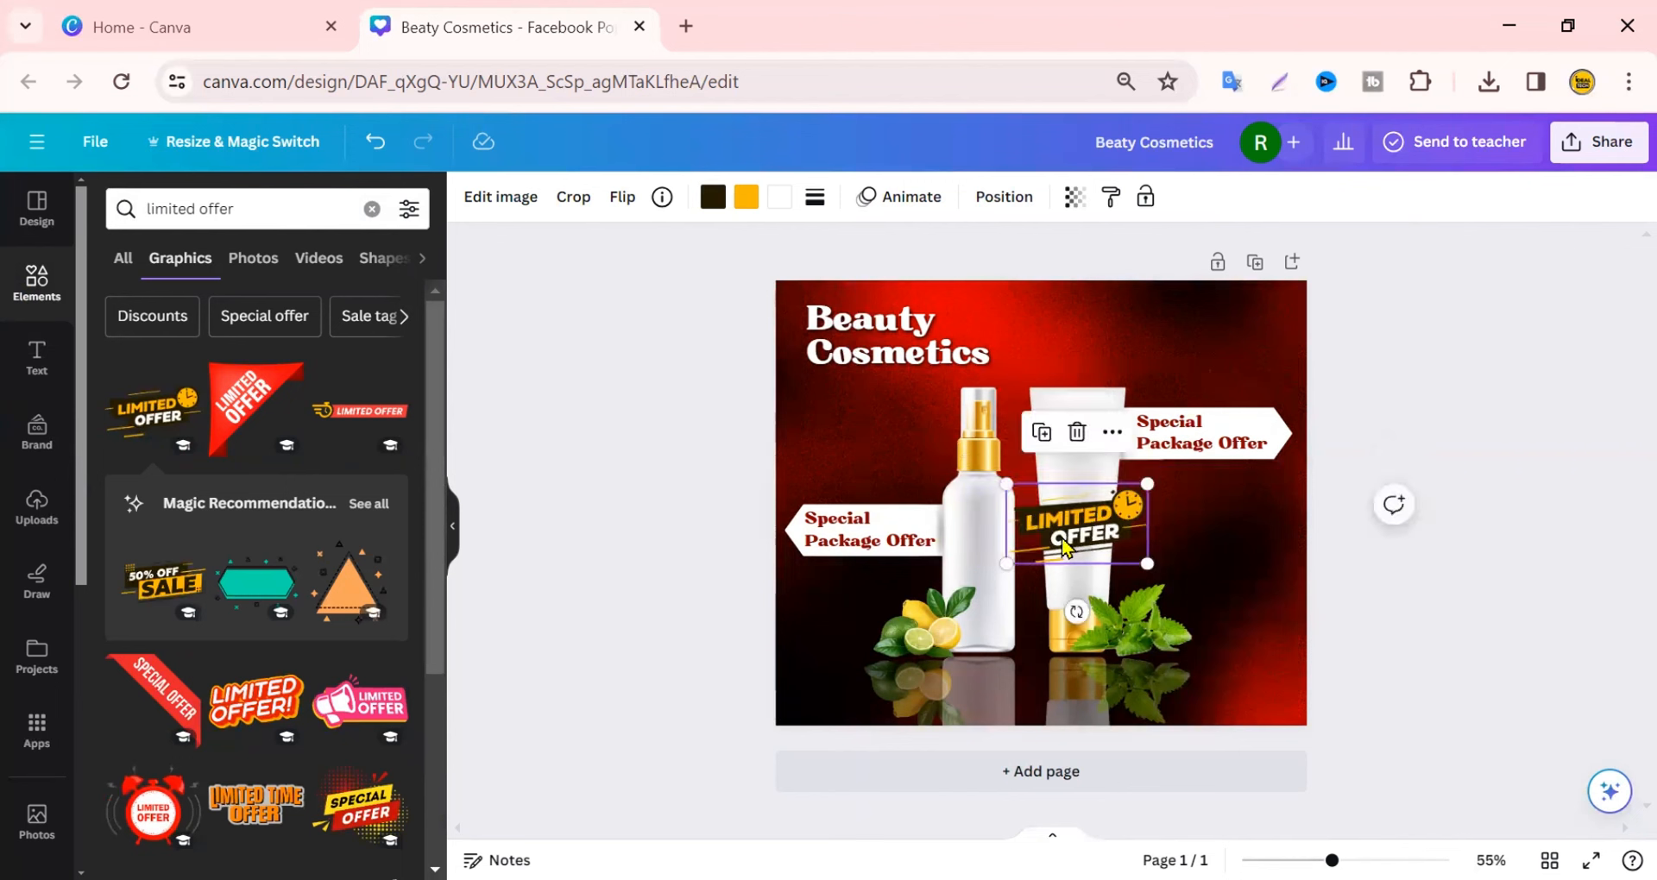
pyautogui.moveTo(1061, 540); pyautogui.dragTo(1216, 517)
# Recolour the "Limited Offer" graphic's yellow parts white (#ffffff) and its dark backing dark red (#960202)
pyautogui.click(746, 199)
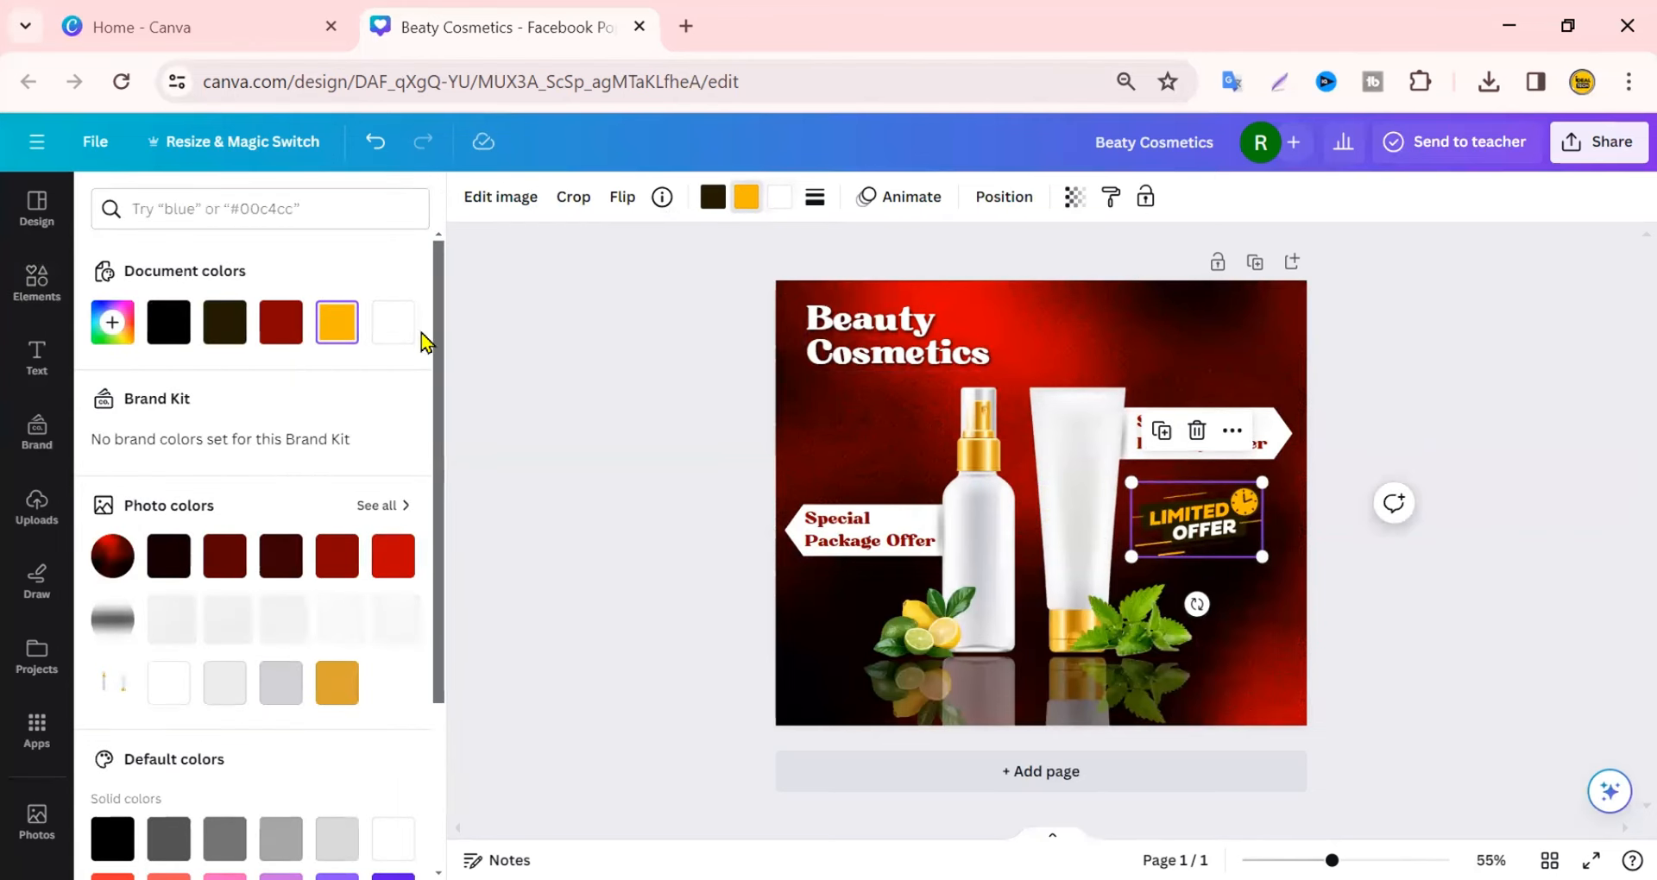
pyautogui.click(387, 327)
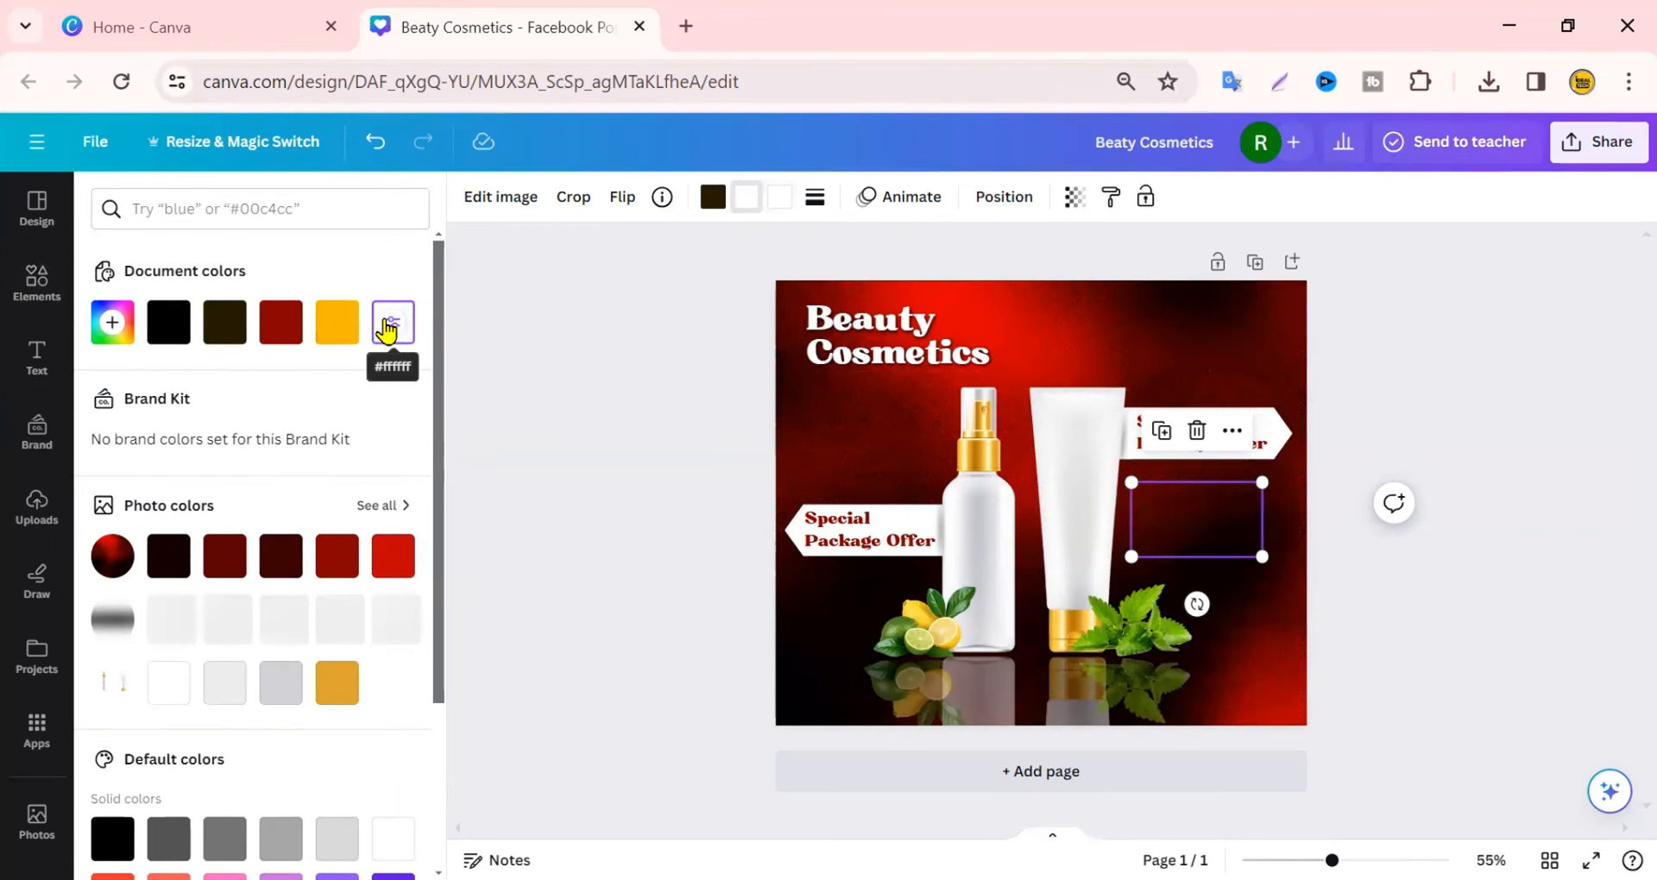
pyautogui.click(712, 198)
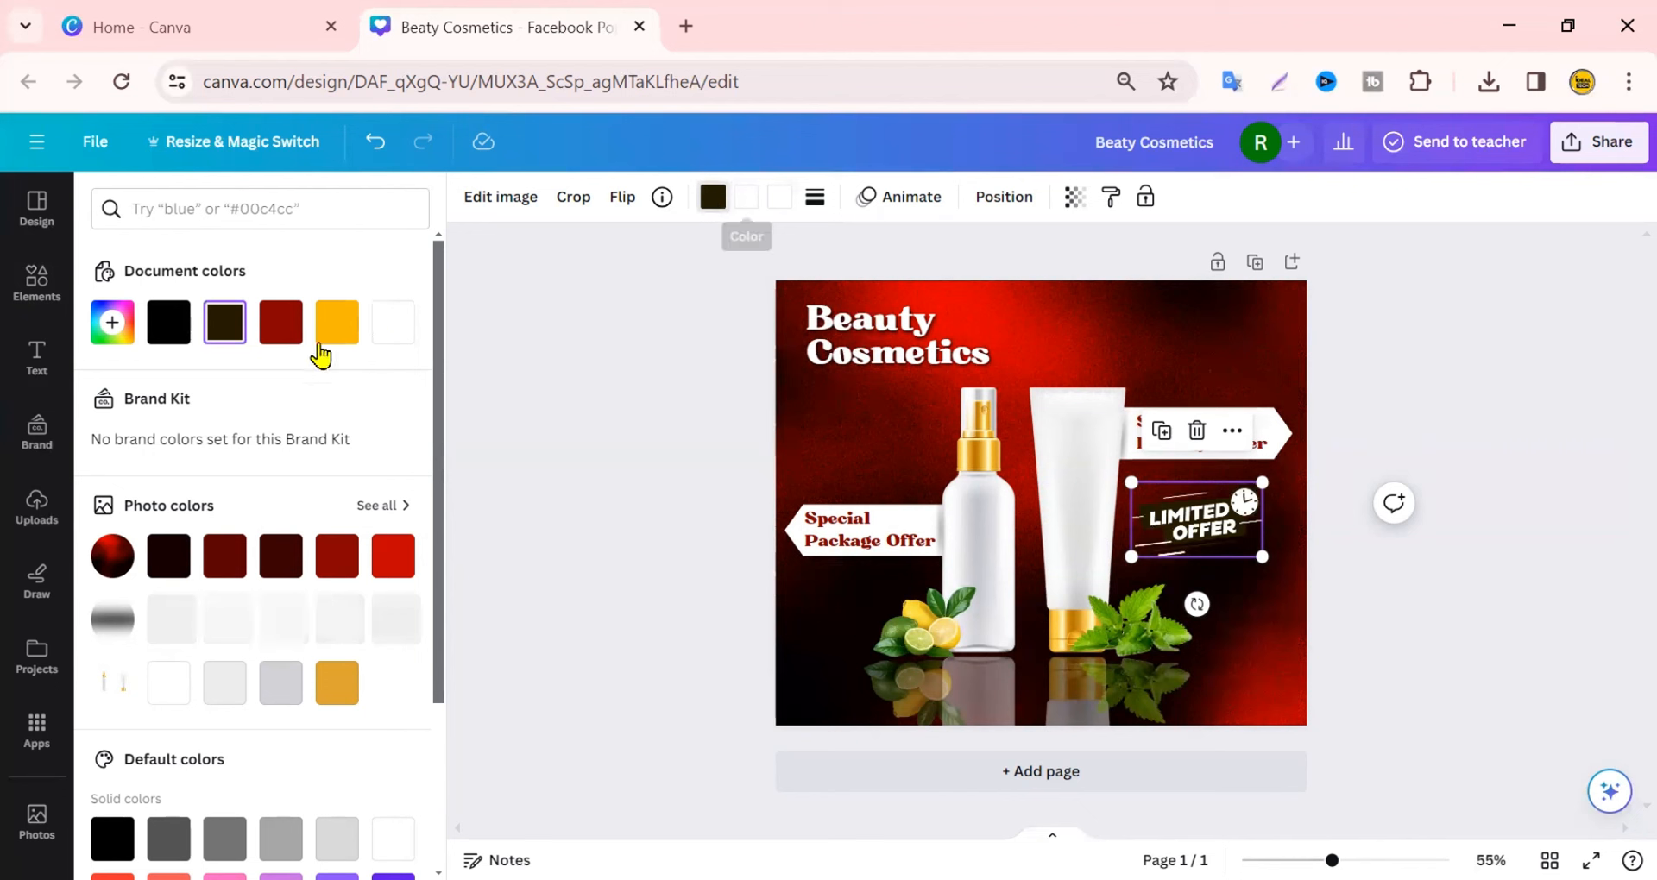
pyautogui.click(113, 326)
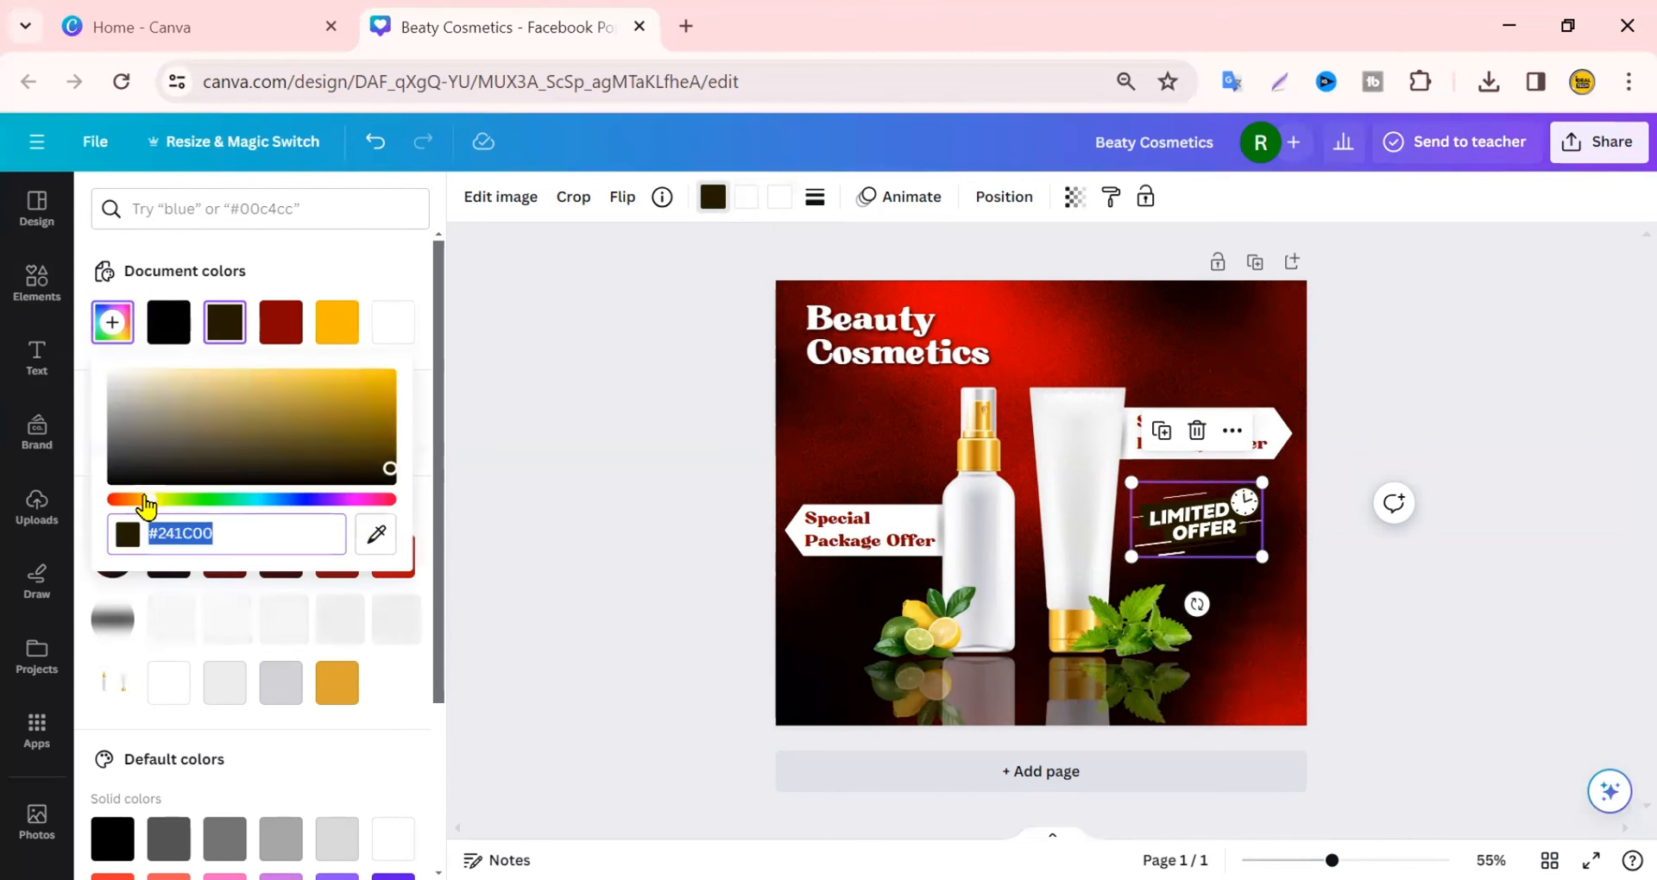
pyautogui.moveTo(146, 499); pyautogui.dragTo(37, 531)
pyautogui.moveTo(381, 387); pyautogui.dragTo(470, 328)
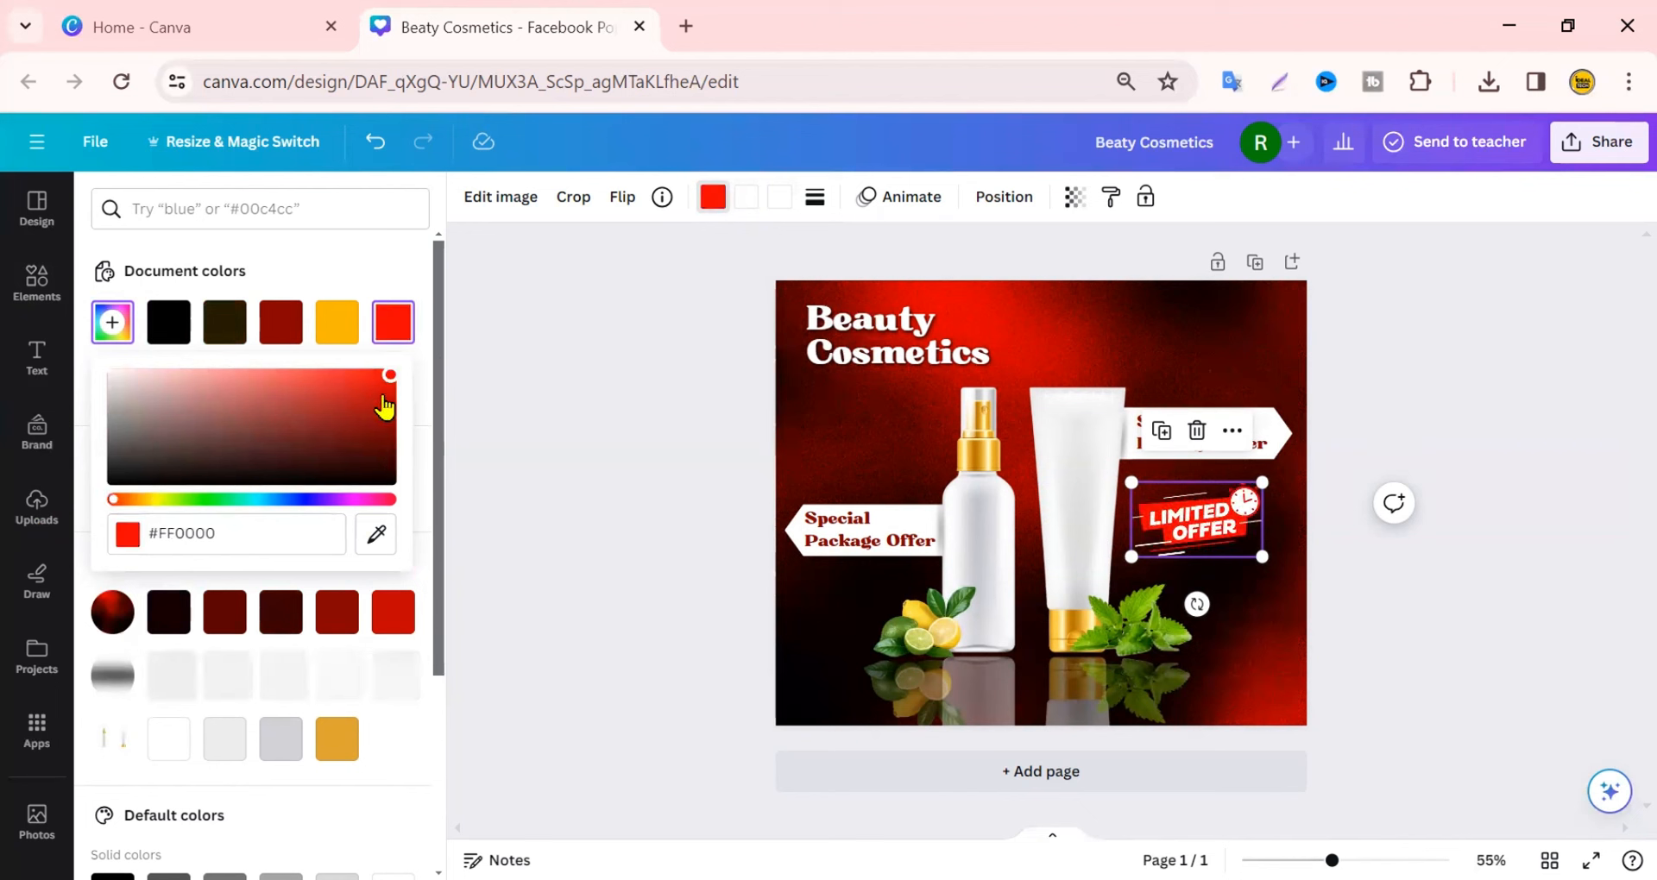
pyautogui.moveTo(382, 394); pyautogui.dragTo(390, 418)
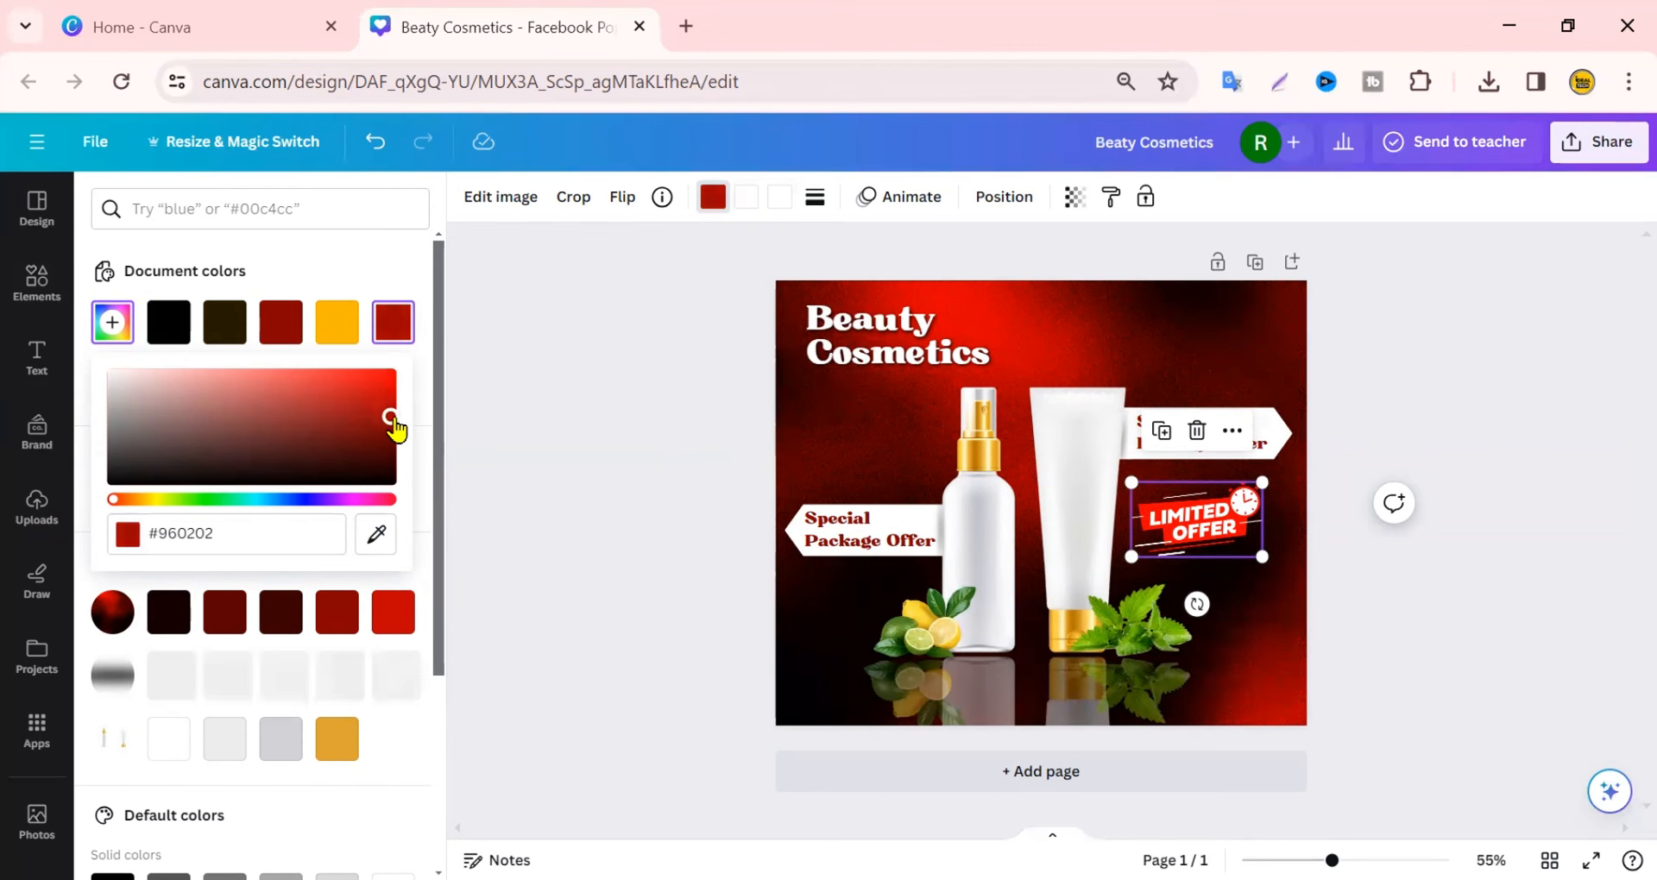
pyautogui.click(496, 416)
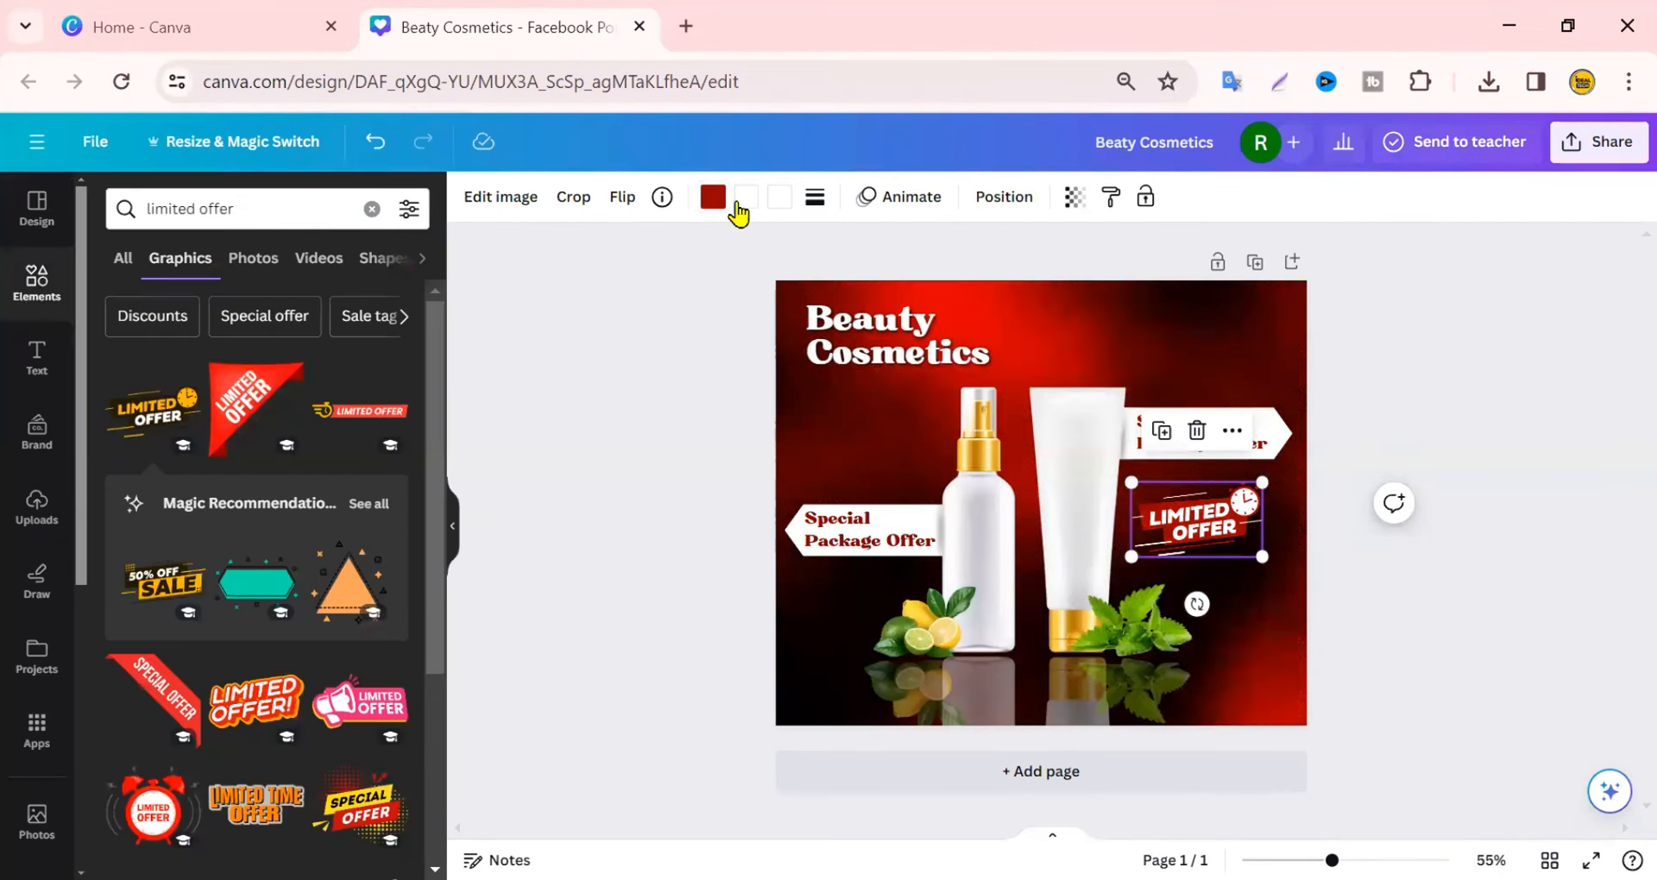
# Brighten the "Limited Offer" graphic's dark red backing to a more vivid red
pyautogui.click(712, 199)
pyautogui.click(281, 322)
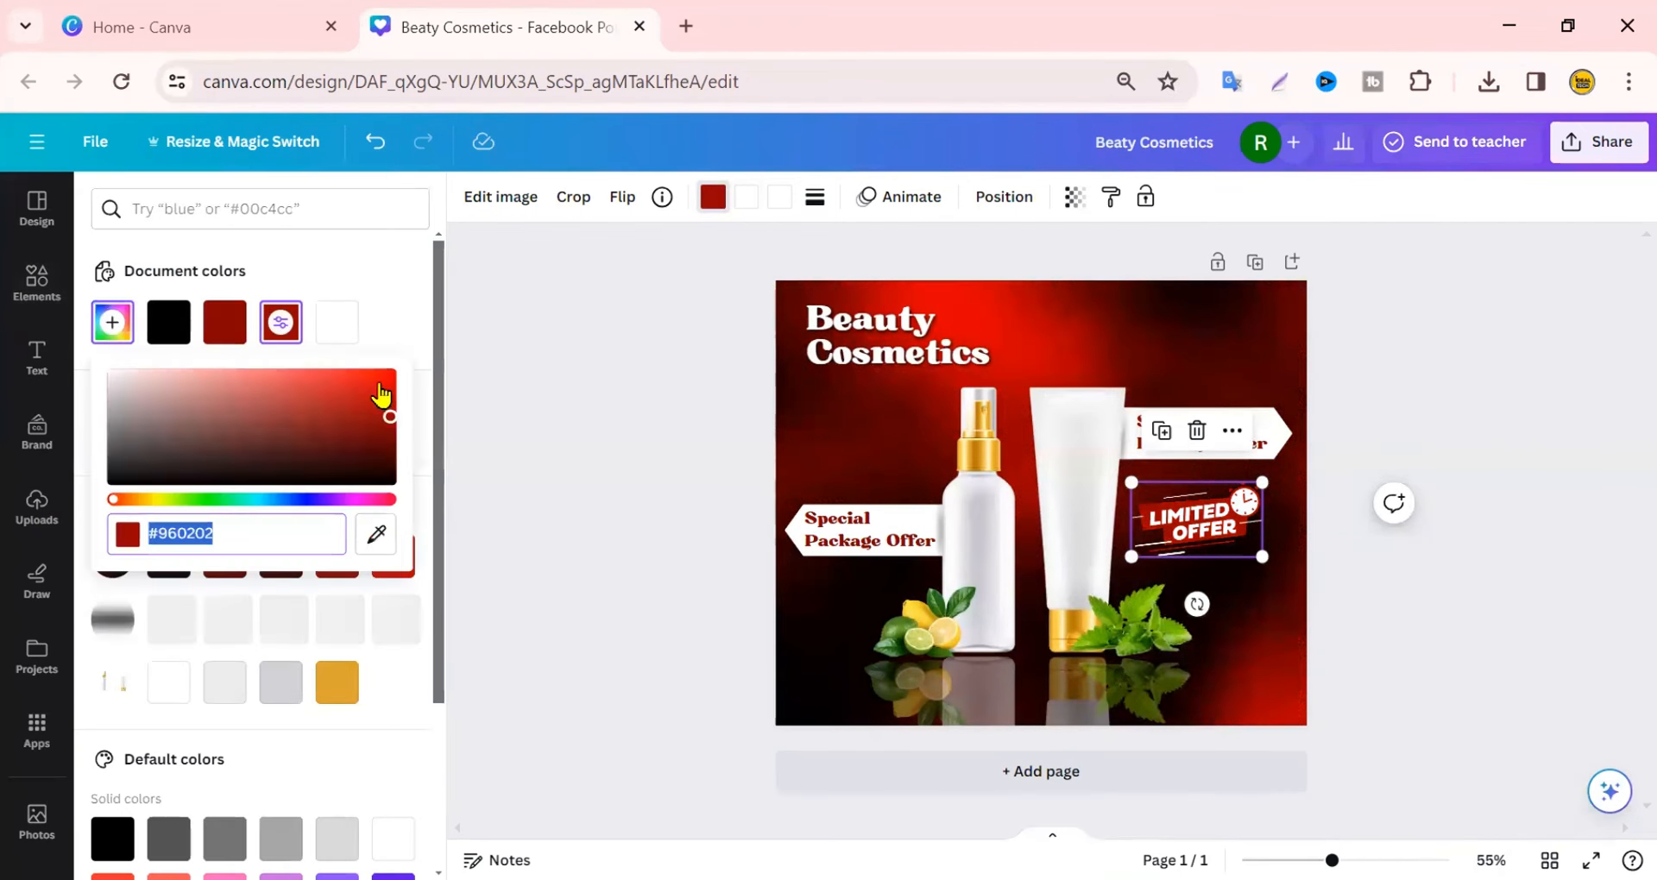
pyautogui.click(390, 395)
pyautogui.moveTo(390, 394); pyautogui.dragTo(393, 397)
pyautogui.click(624, 409)
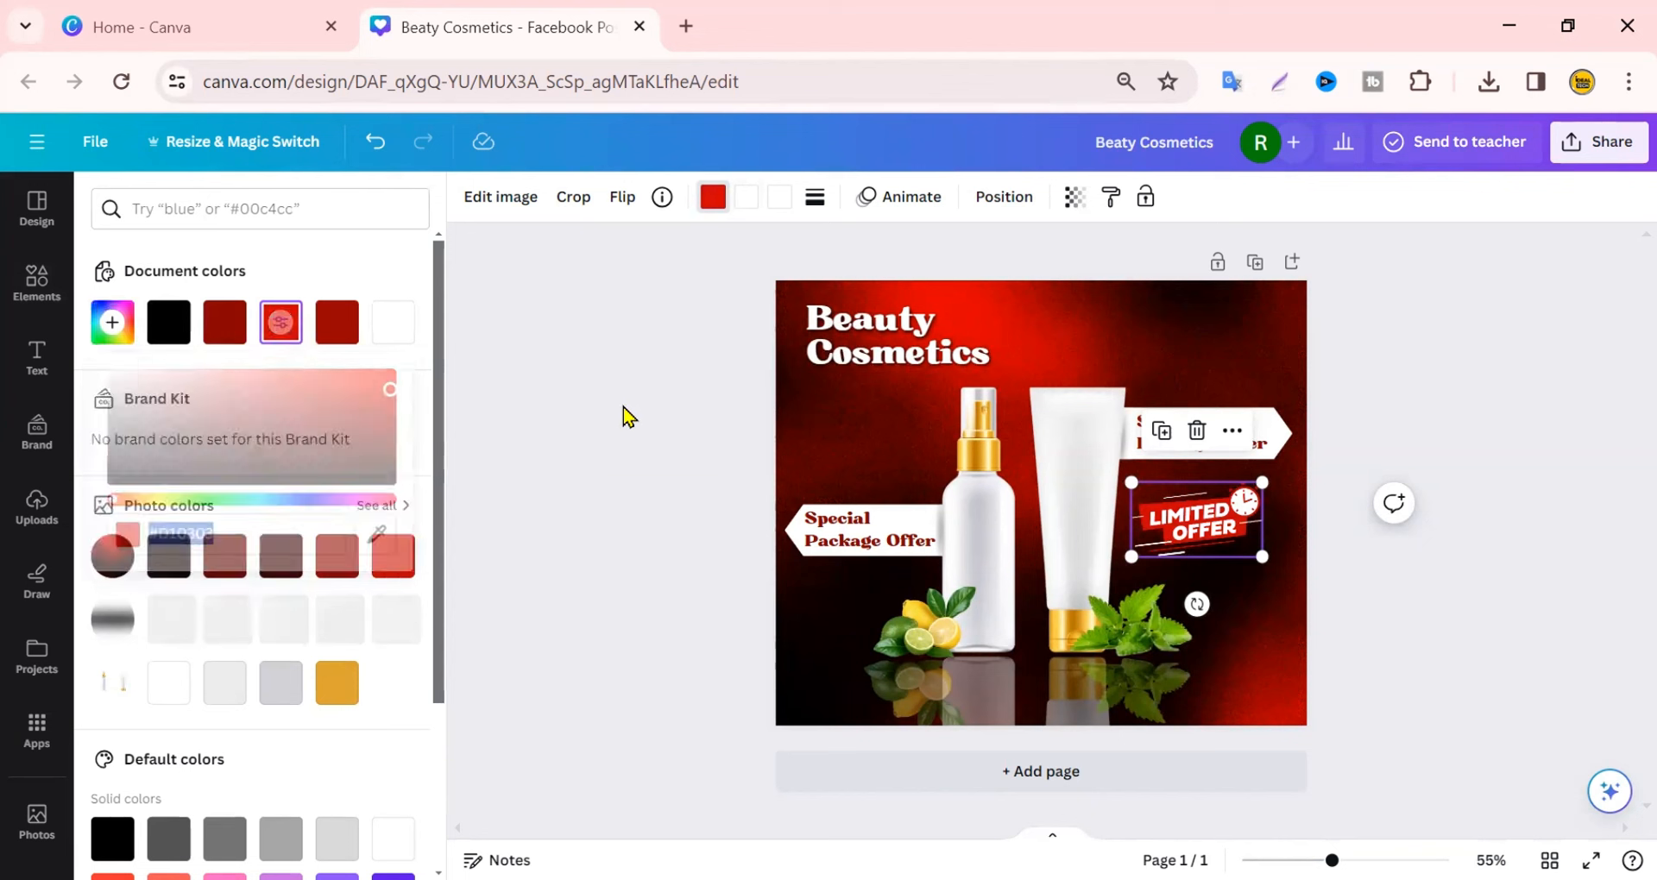
pyautogui.click(623, 409)
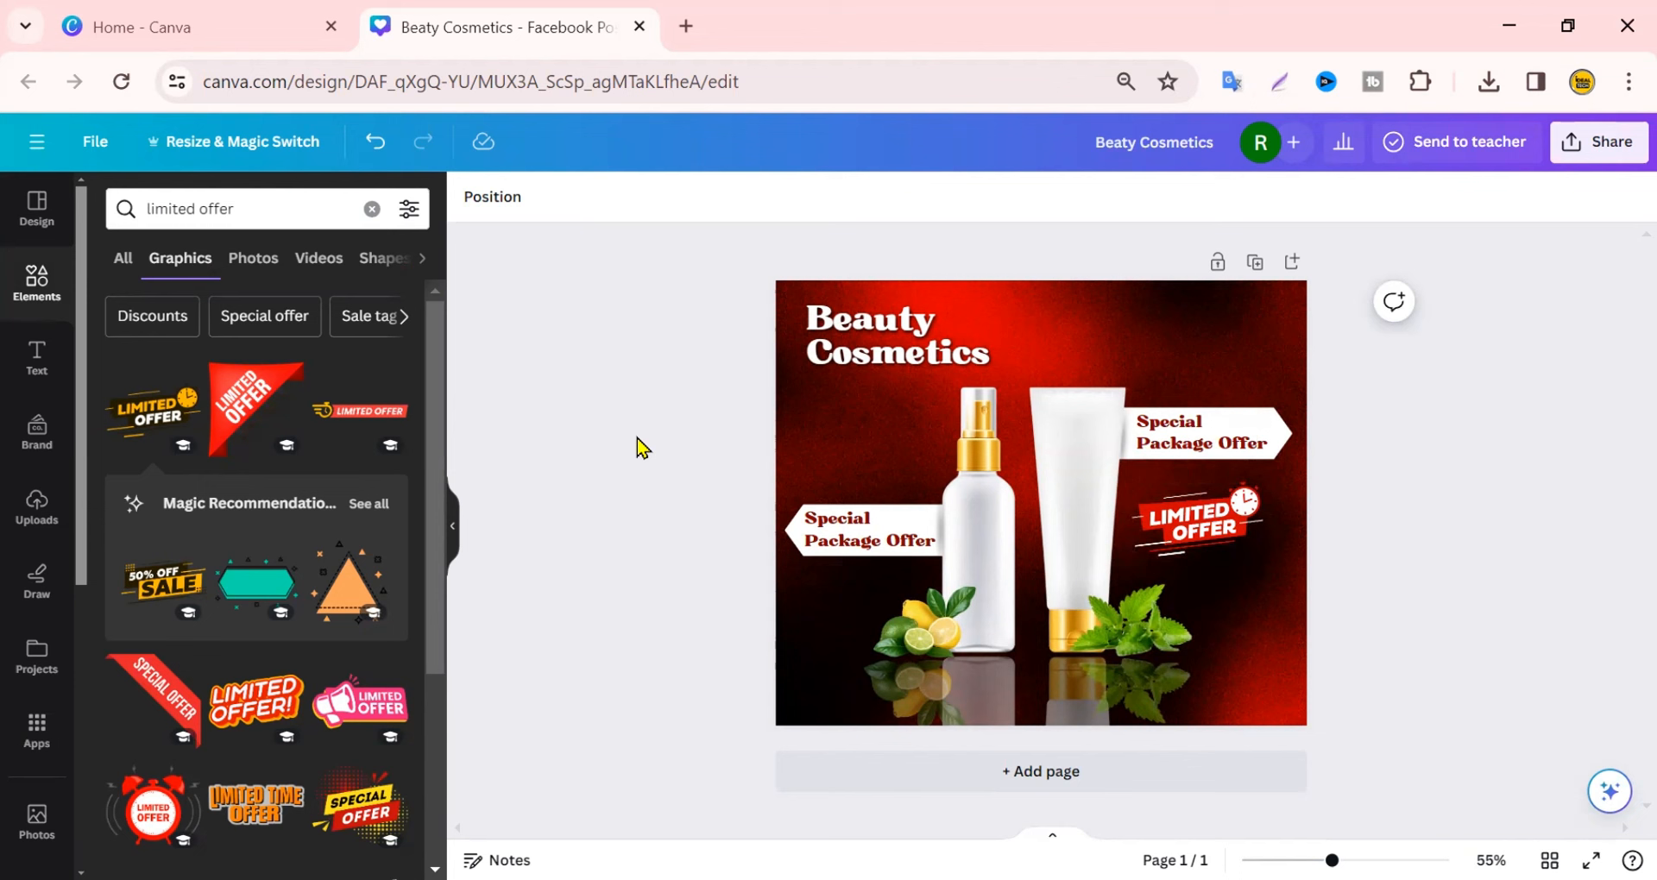
# Add a circle shape, shrink it and place it in the design's lower-right corner beside the mint leaves
pyautogui.click(259, 213)
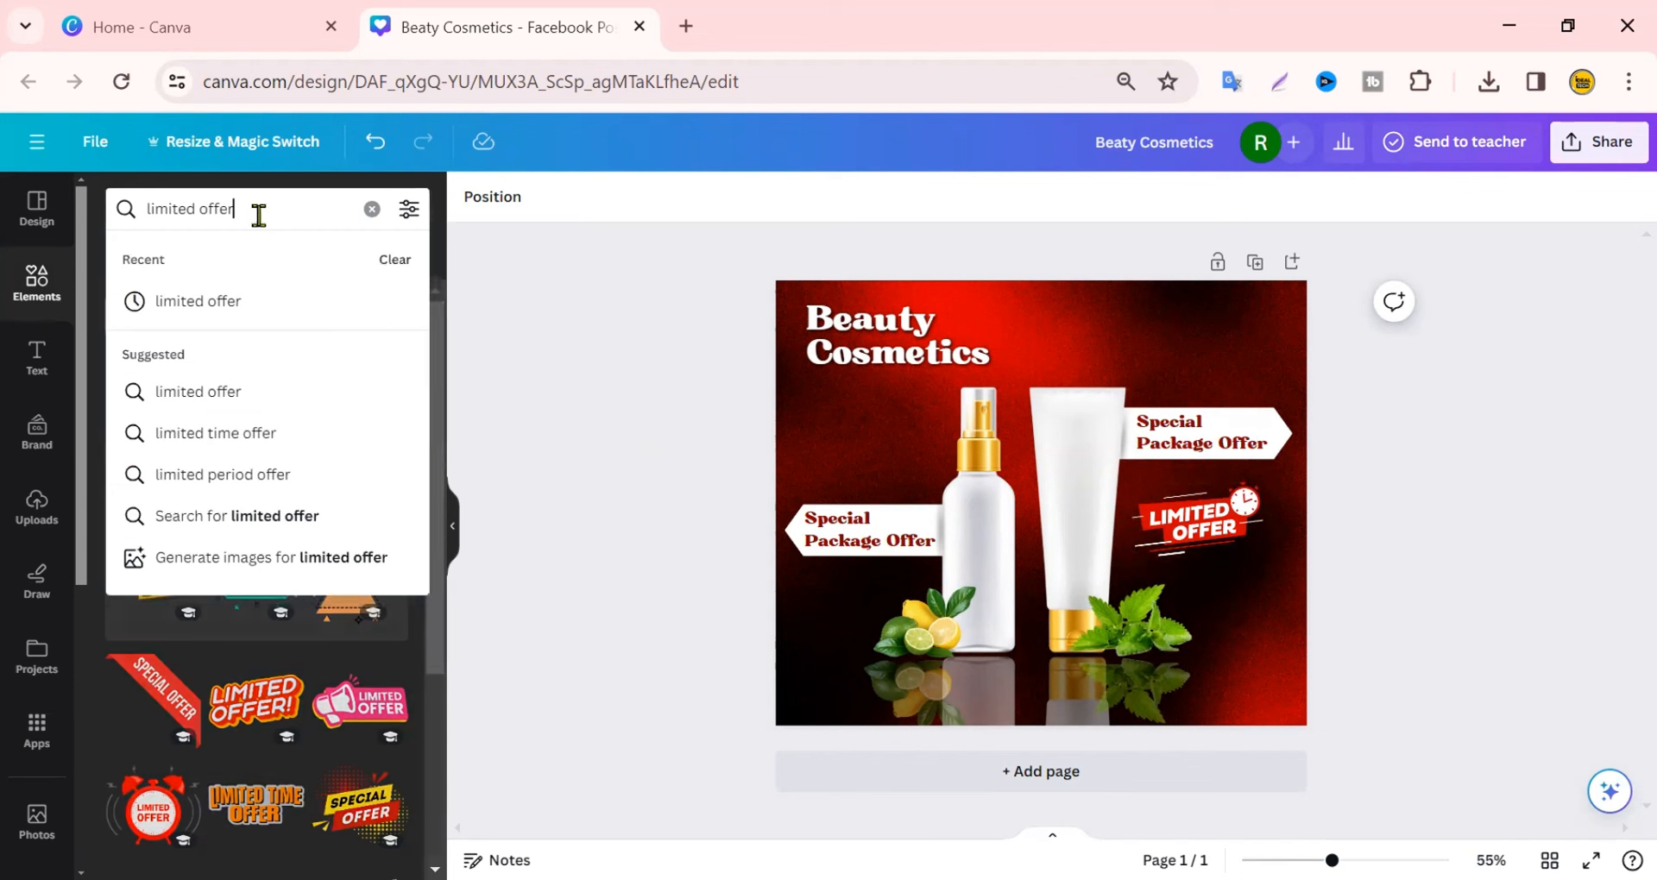
pyautogui.click(36, 294)
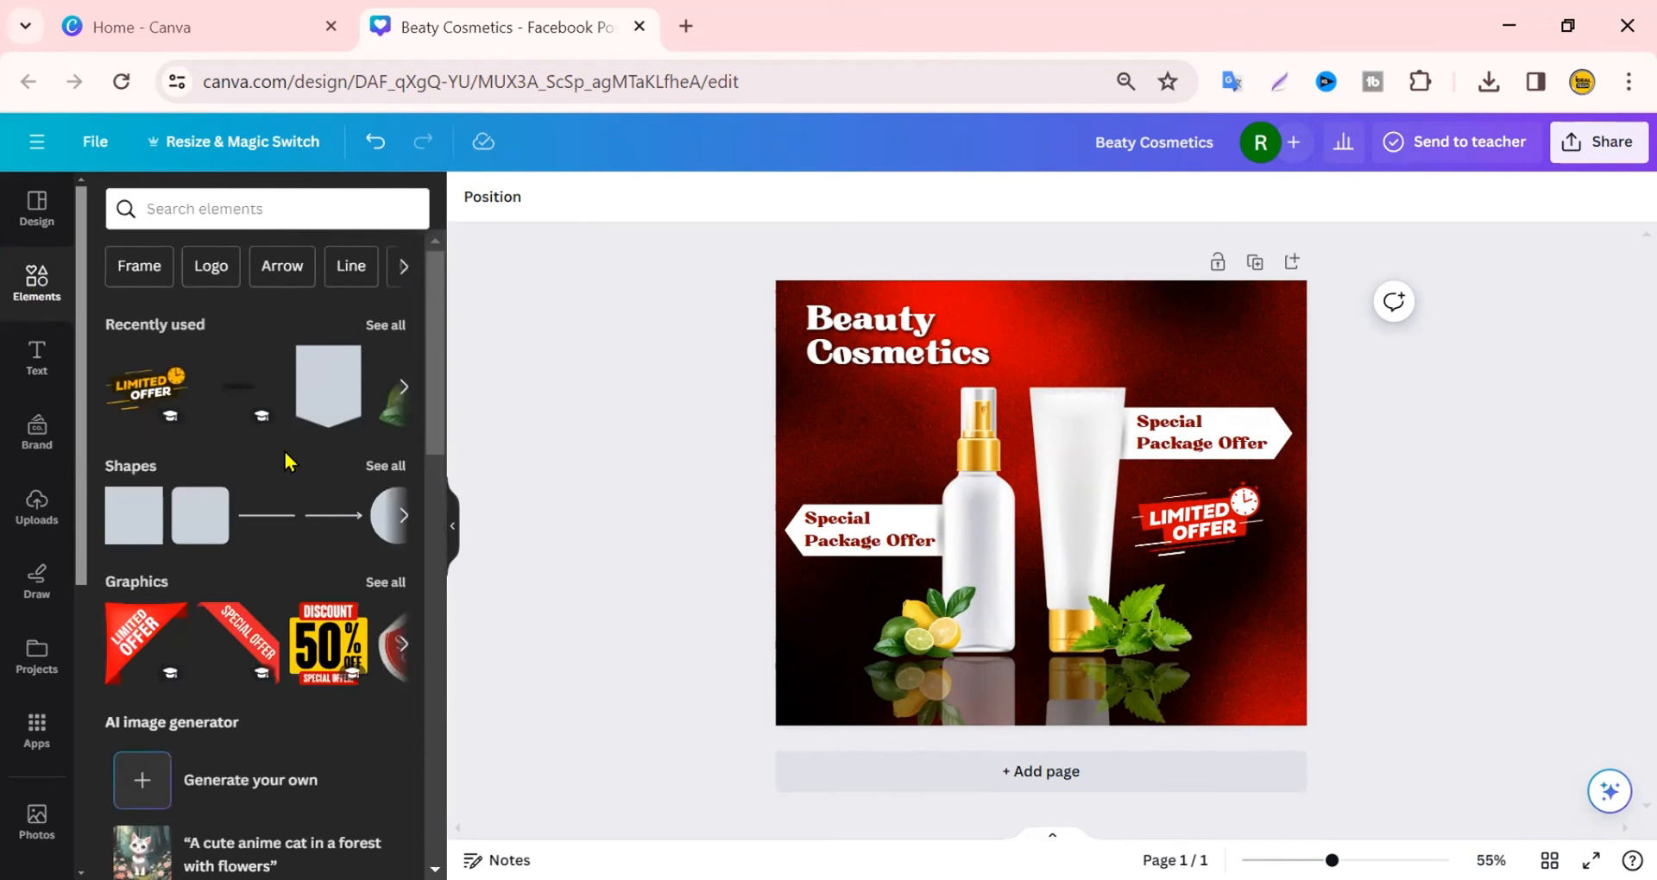
pyautogui.click(400, 483)
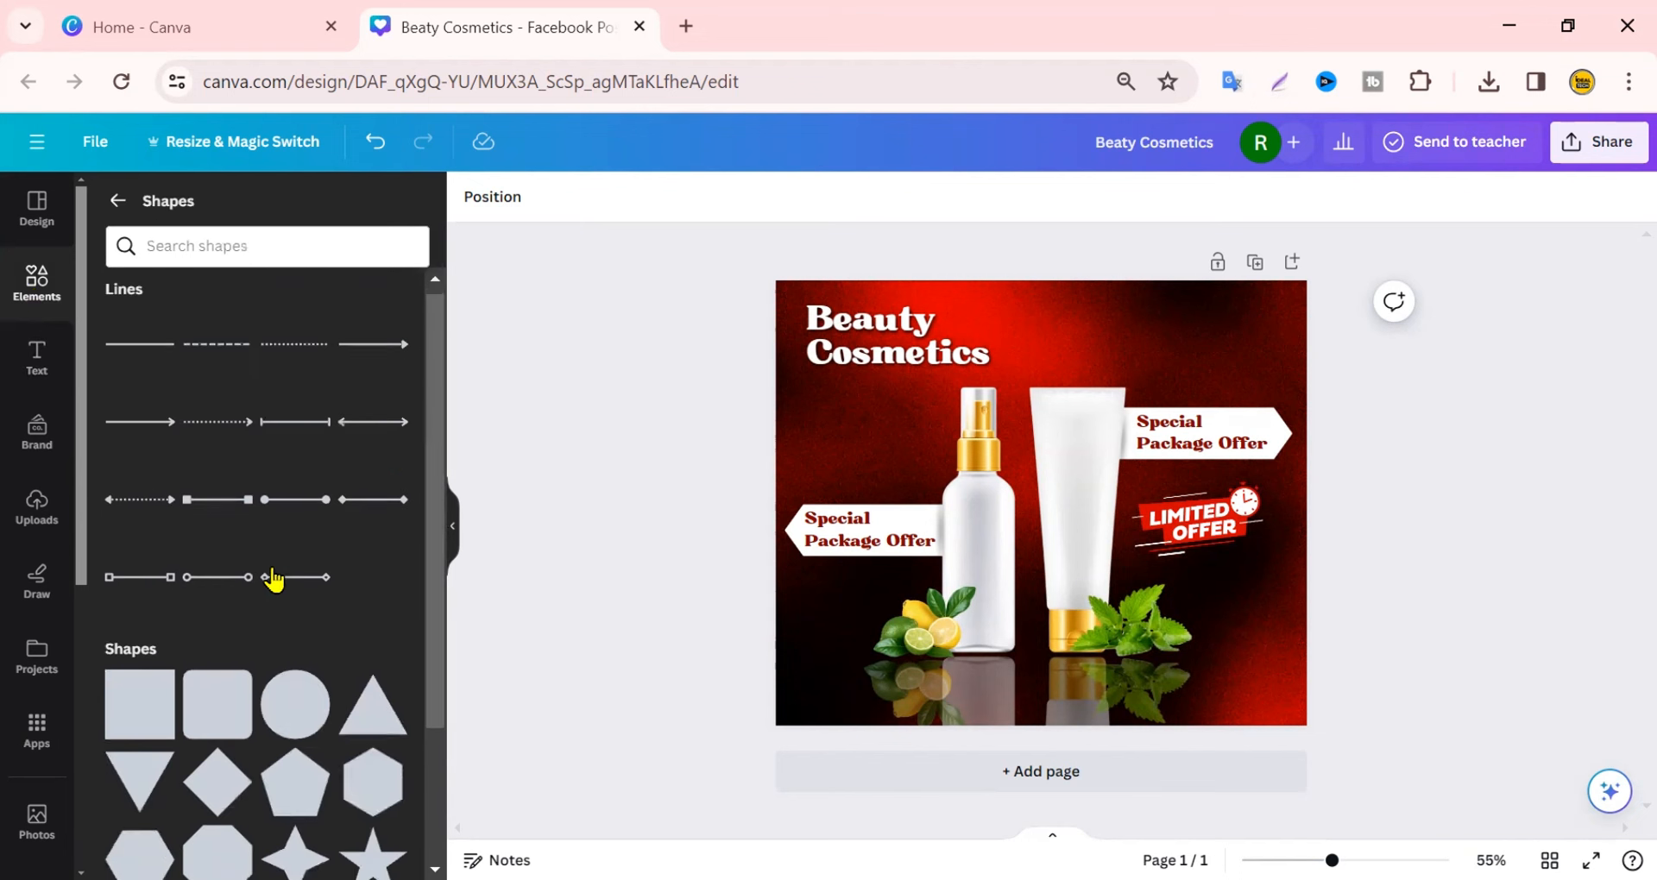
pyautogui.scroll(-2, 312, 537)
pyautogui.click(297, 552)
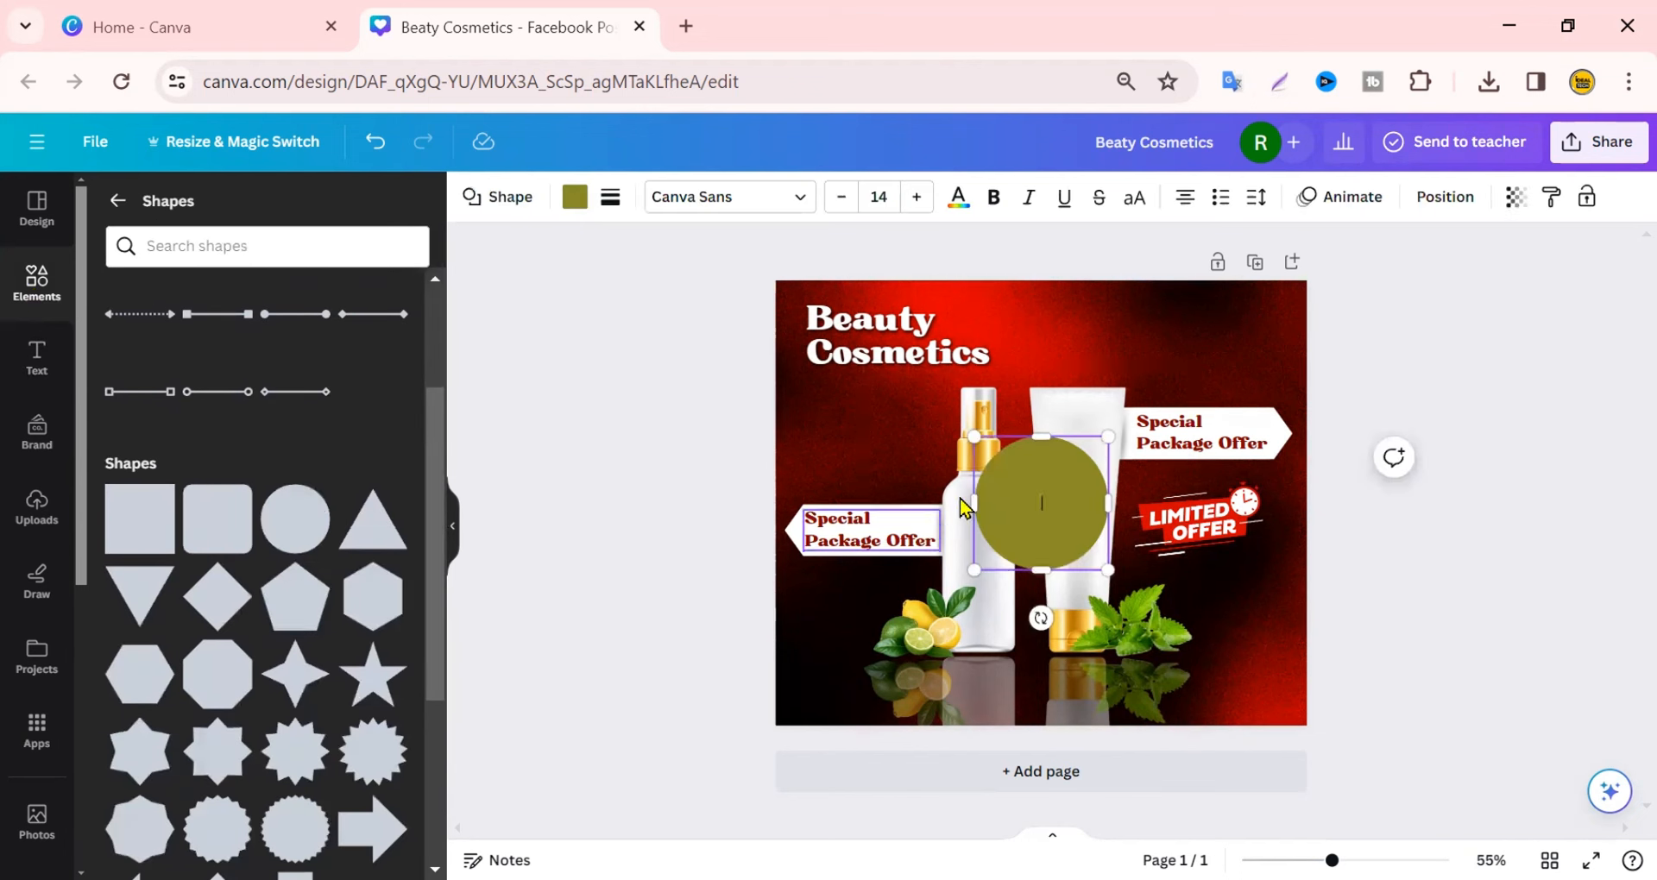
pyautogui.moveTo(965, 427); pyautogui.dragTo(1247, 662)
pyautogui.click(1464, 614)
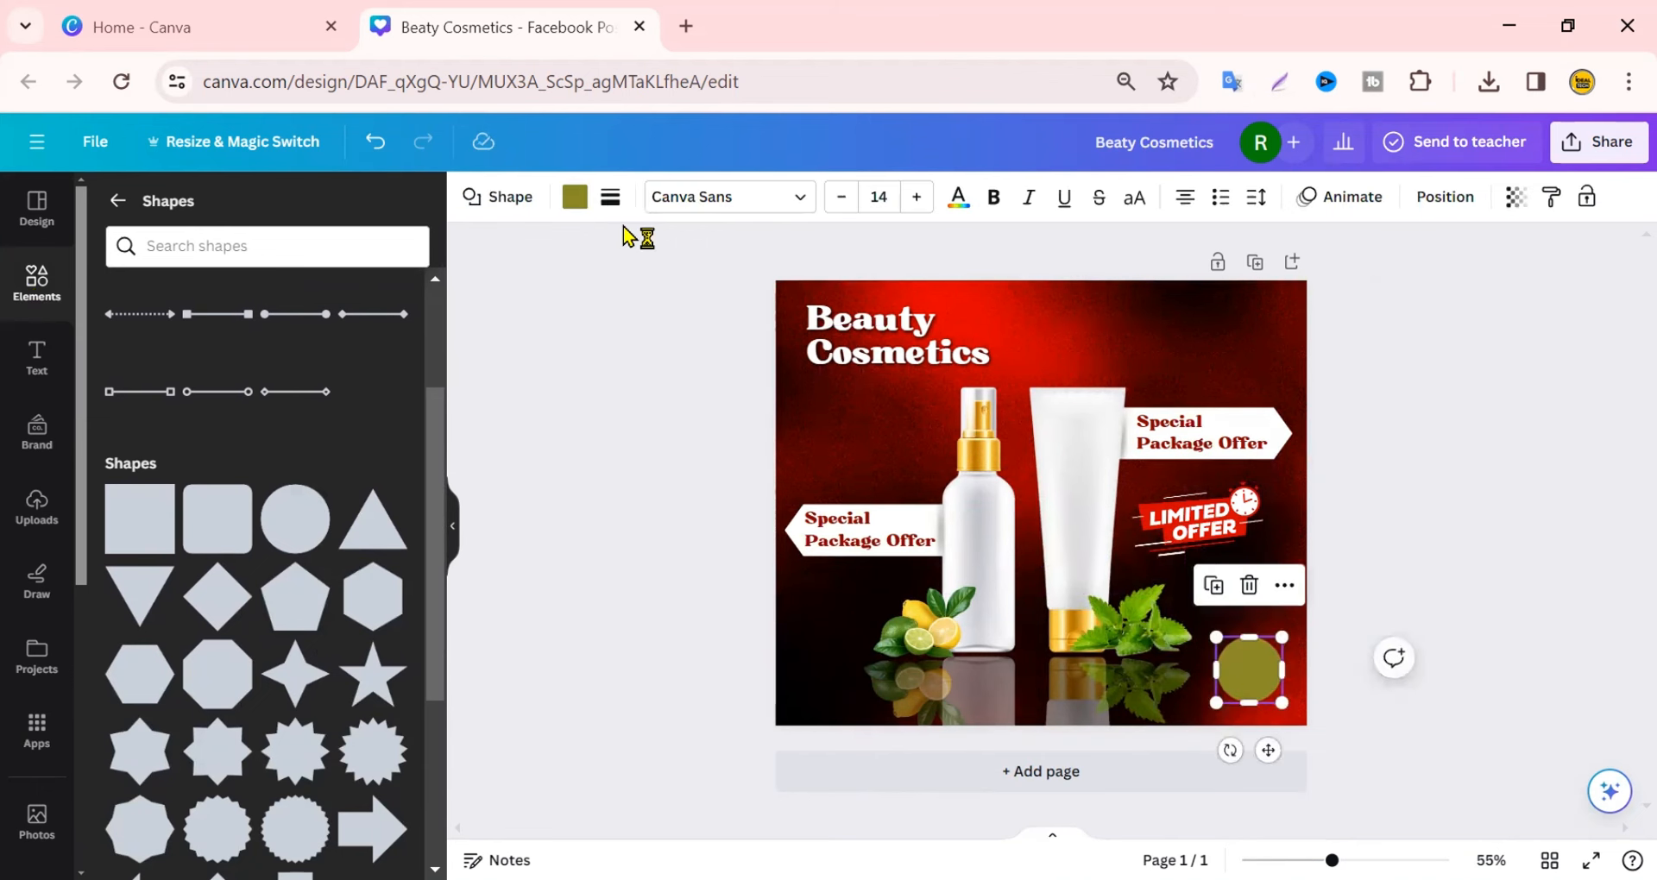
# Fill the small corner circle with bright red #FF0000
pyautogui.click(574, 196)
pyautogui.click(391, 339)
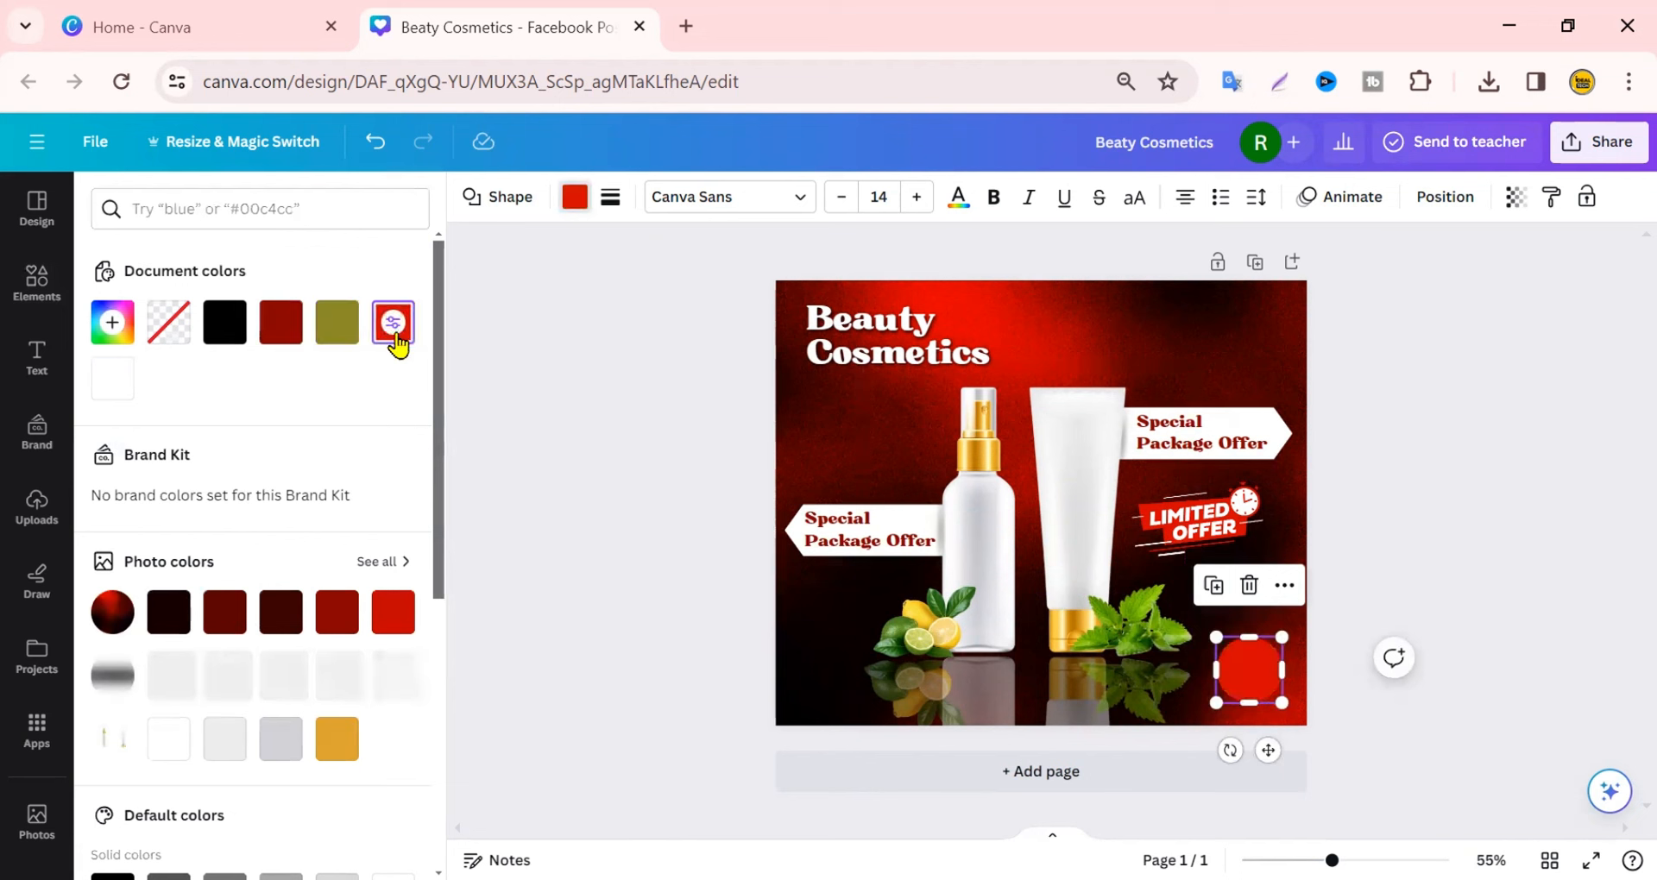
pyautogui.click(393, 323)
pyautogui.moveTo(390, 440); pyautogui.dragTo(407, 407)
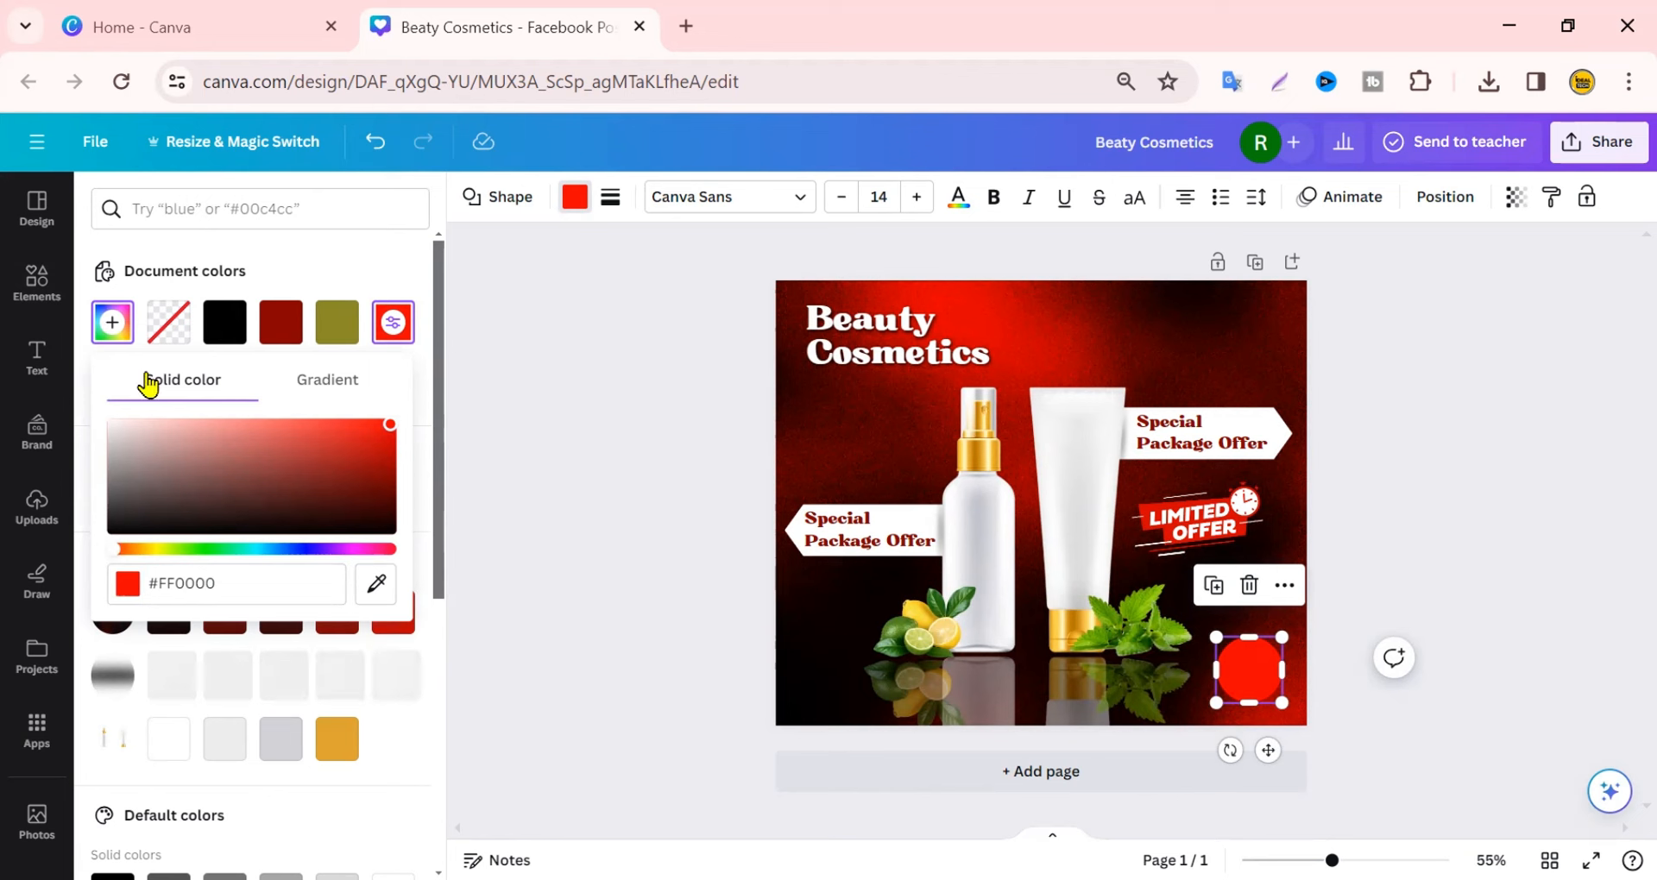
# Find circle graphics and add a thin ring outline to the design
pyautogui.click(36, 280)
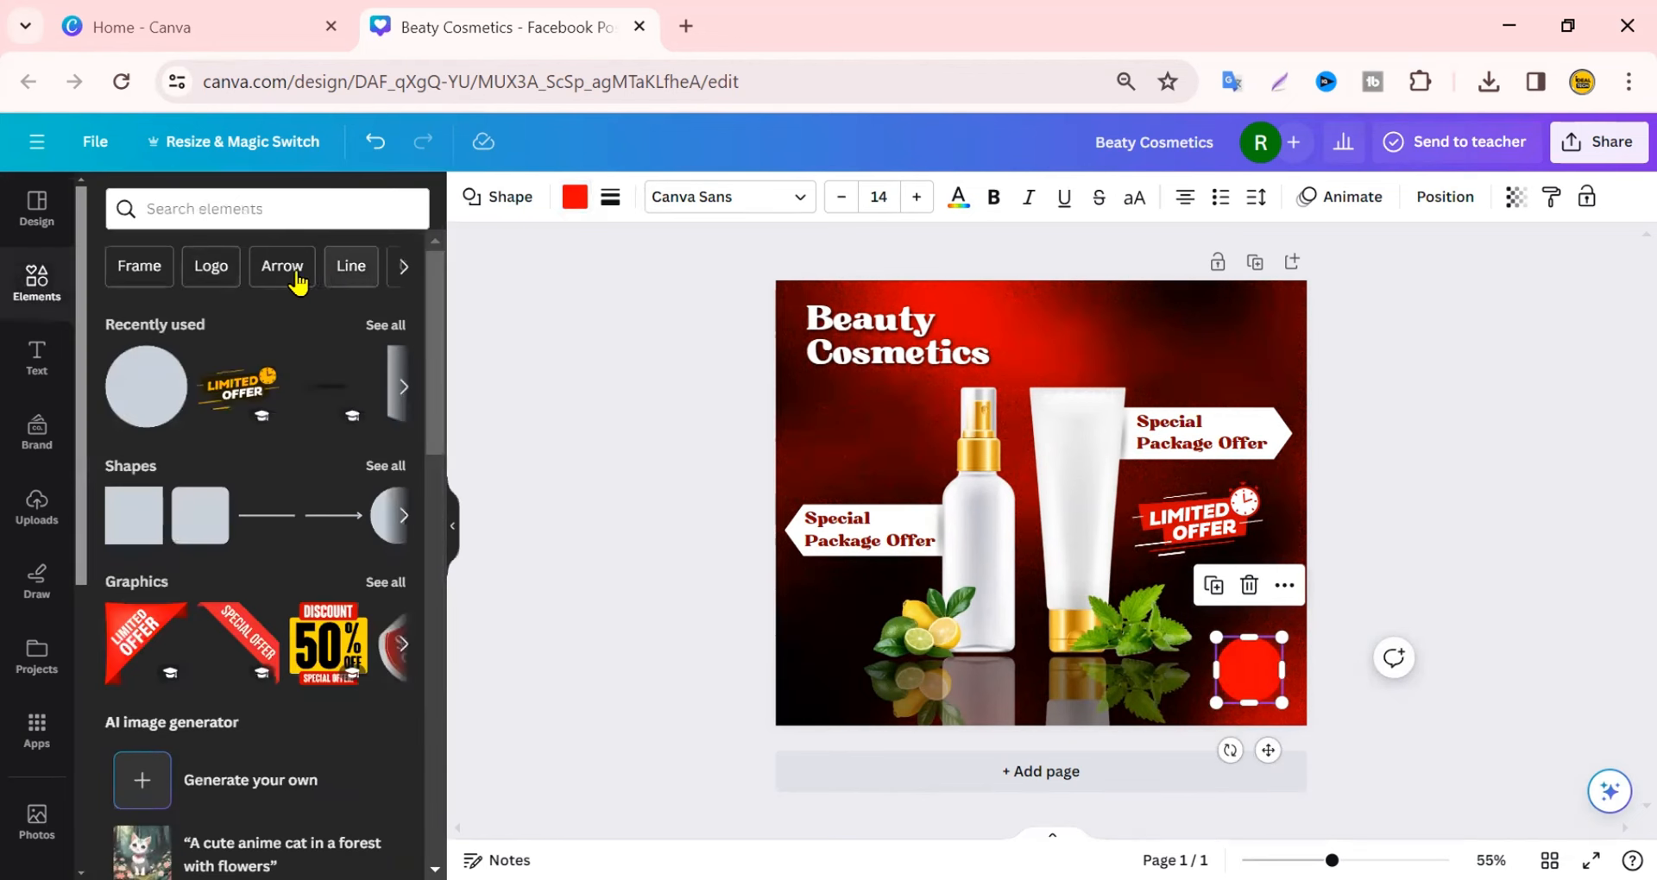
pyautogui.click(402, 274)
pyautogui.click(147, 267)
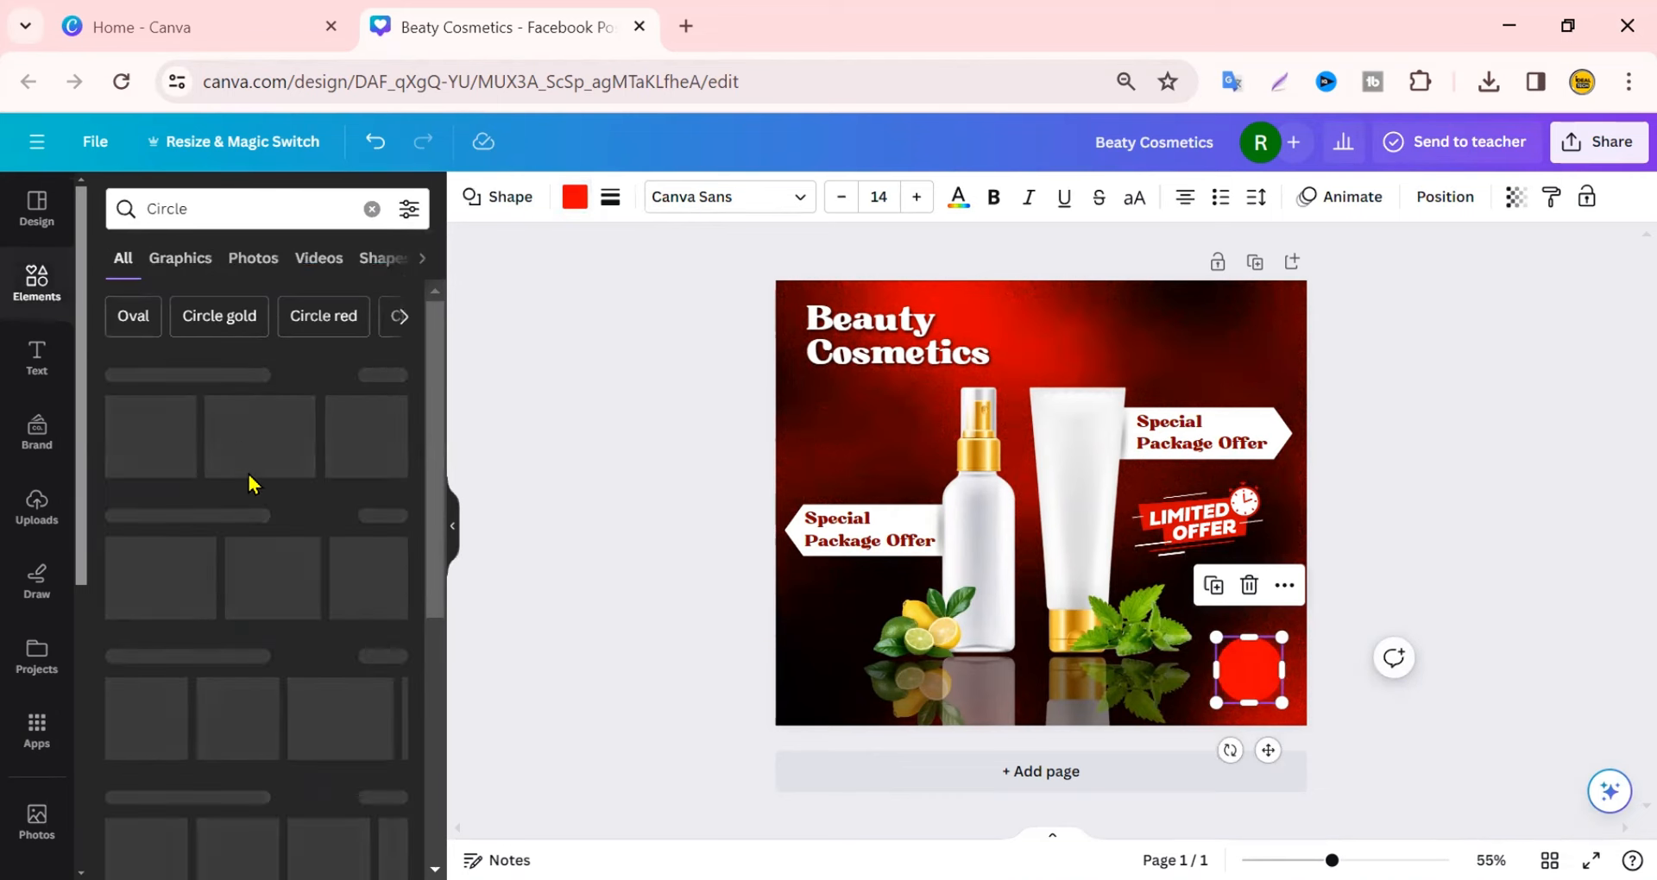
pyautogui.click(390, 502)
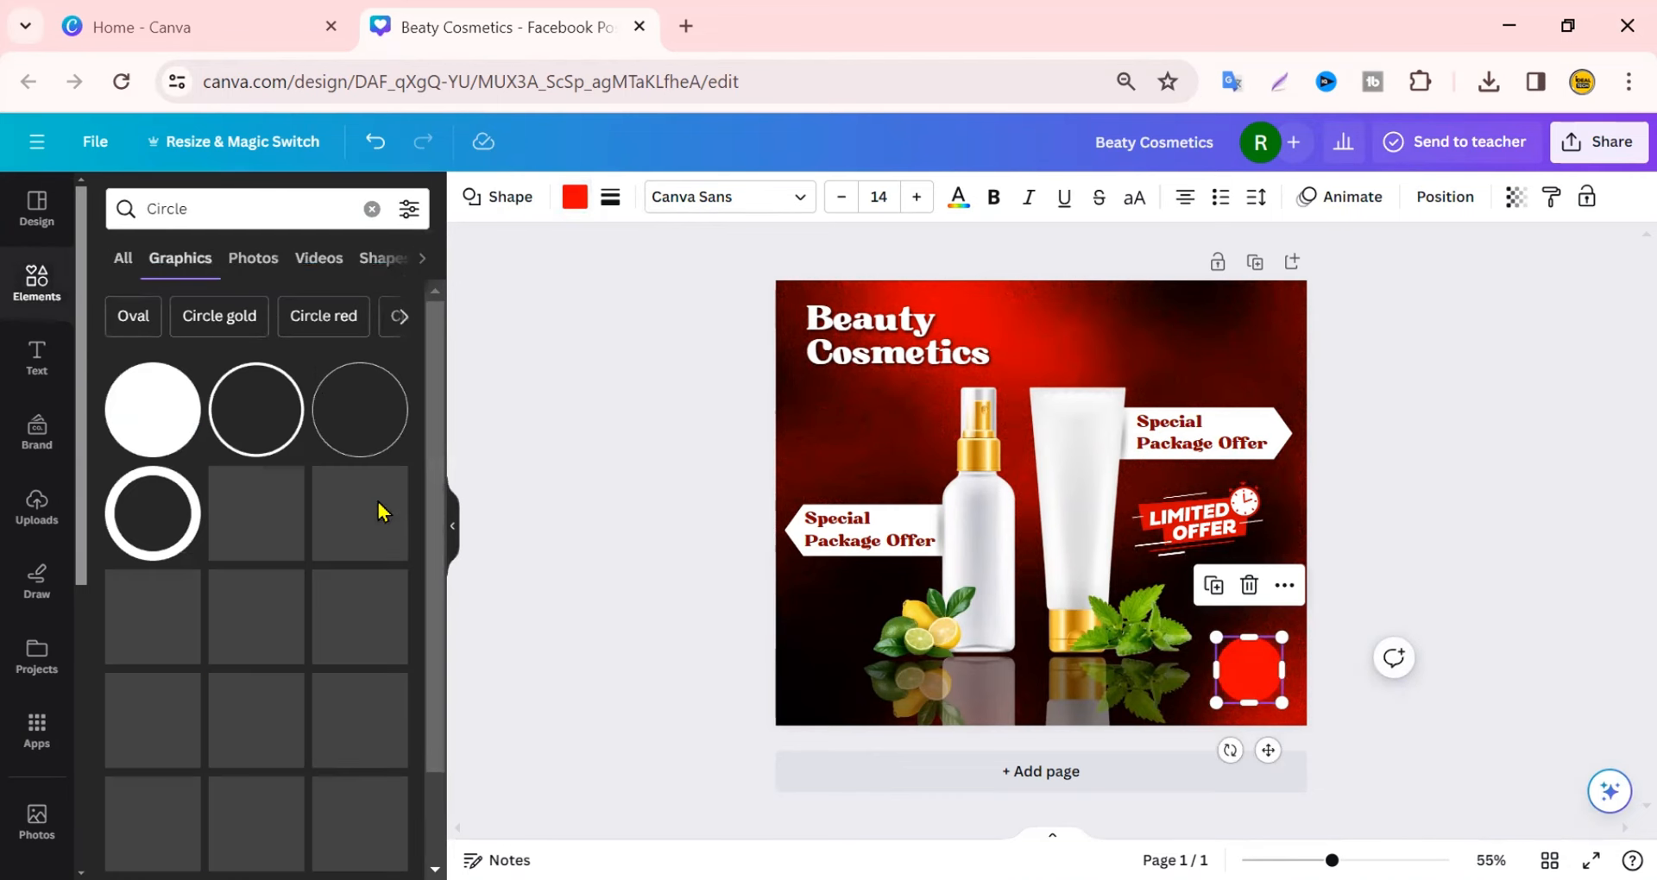
pyautogui.scroll(-5, 325, 535)
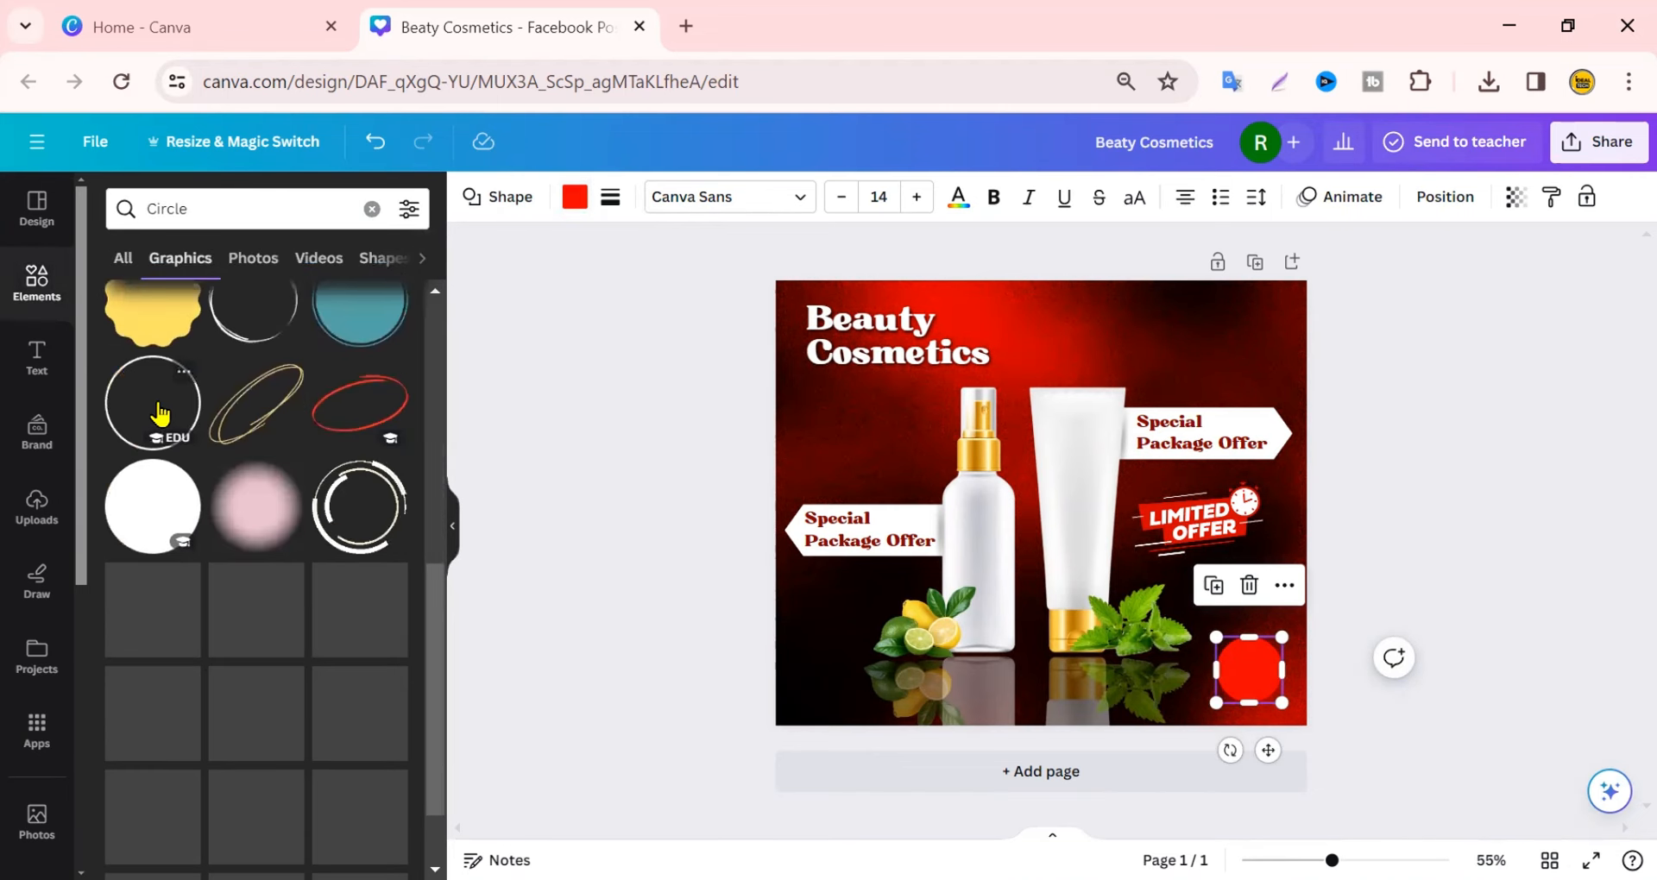
pyautogui.click(155, 413)
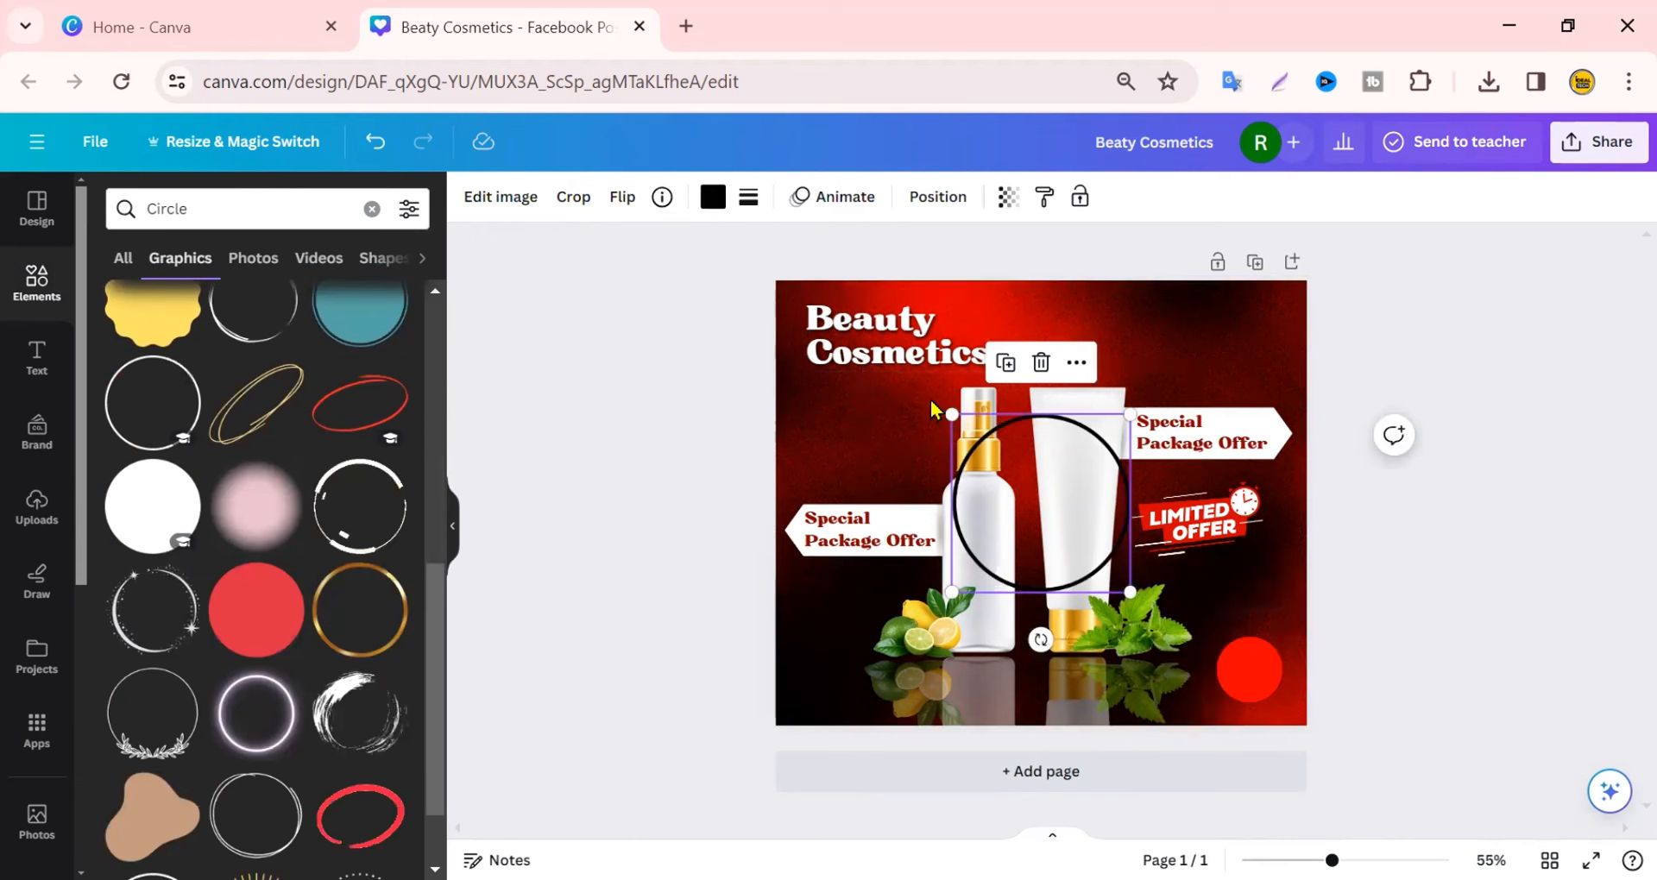
# Colour the ring white and scale it down to fit around the red circle in the lower-right corner
pyautogui.click(713, 197)
pyautogui.click(392, 322)
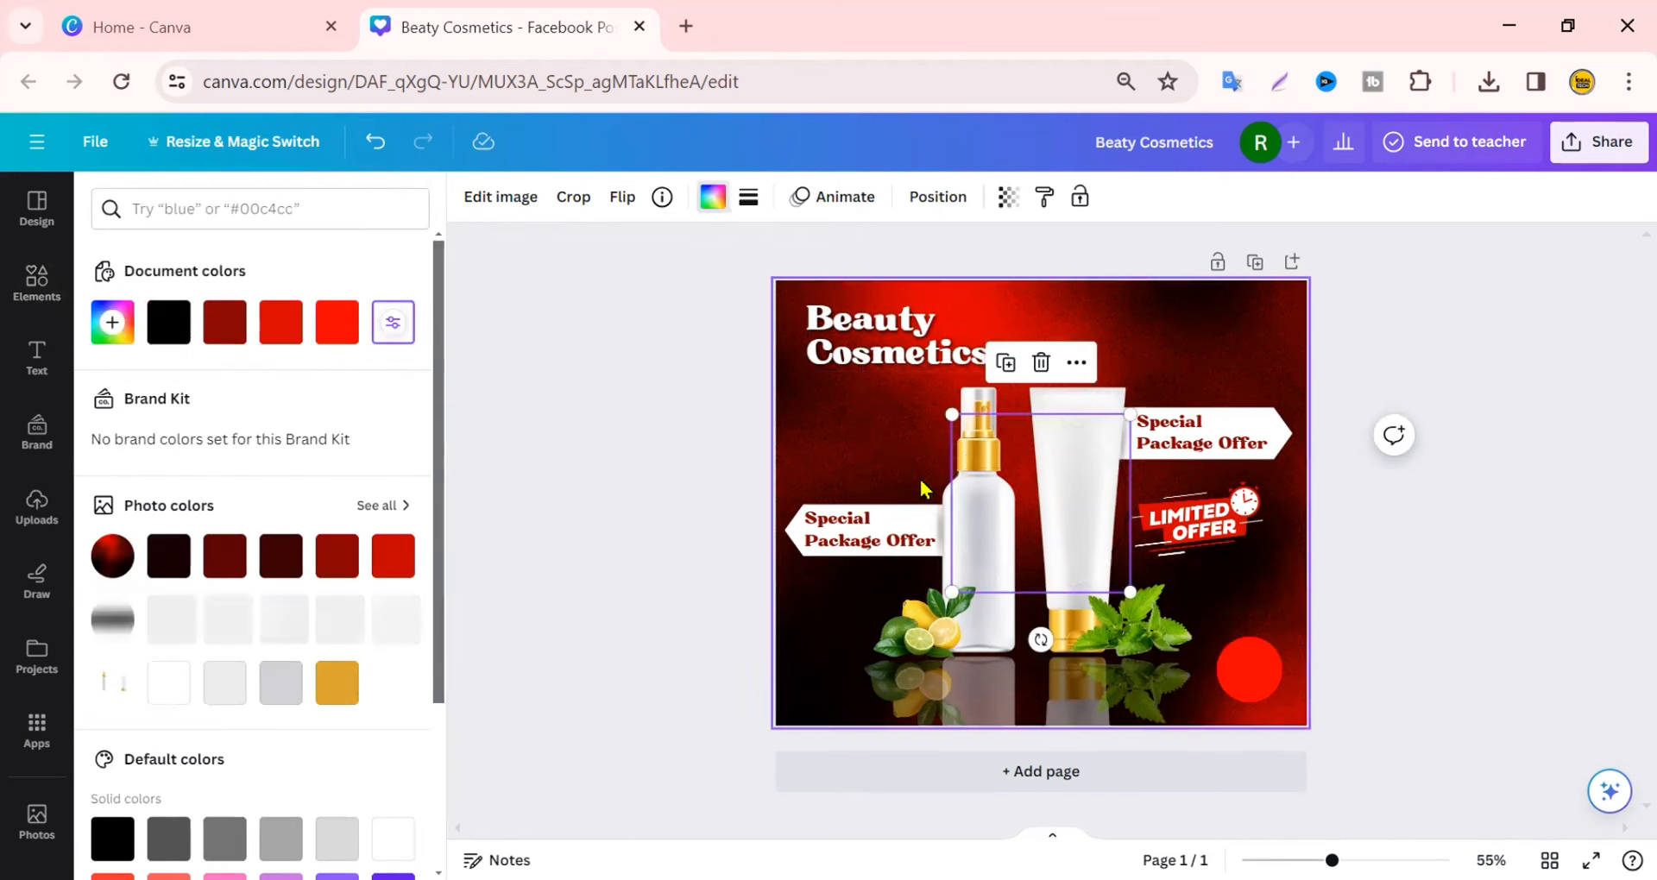
pyautogui.moveTo(952, 414); pyautogui.dragTo(1212, 705)
pyautogui.click(1271, 692)
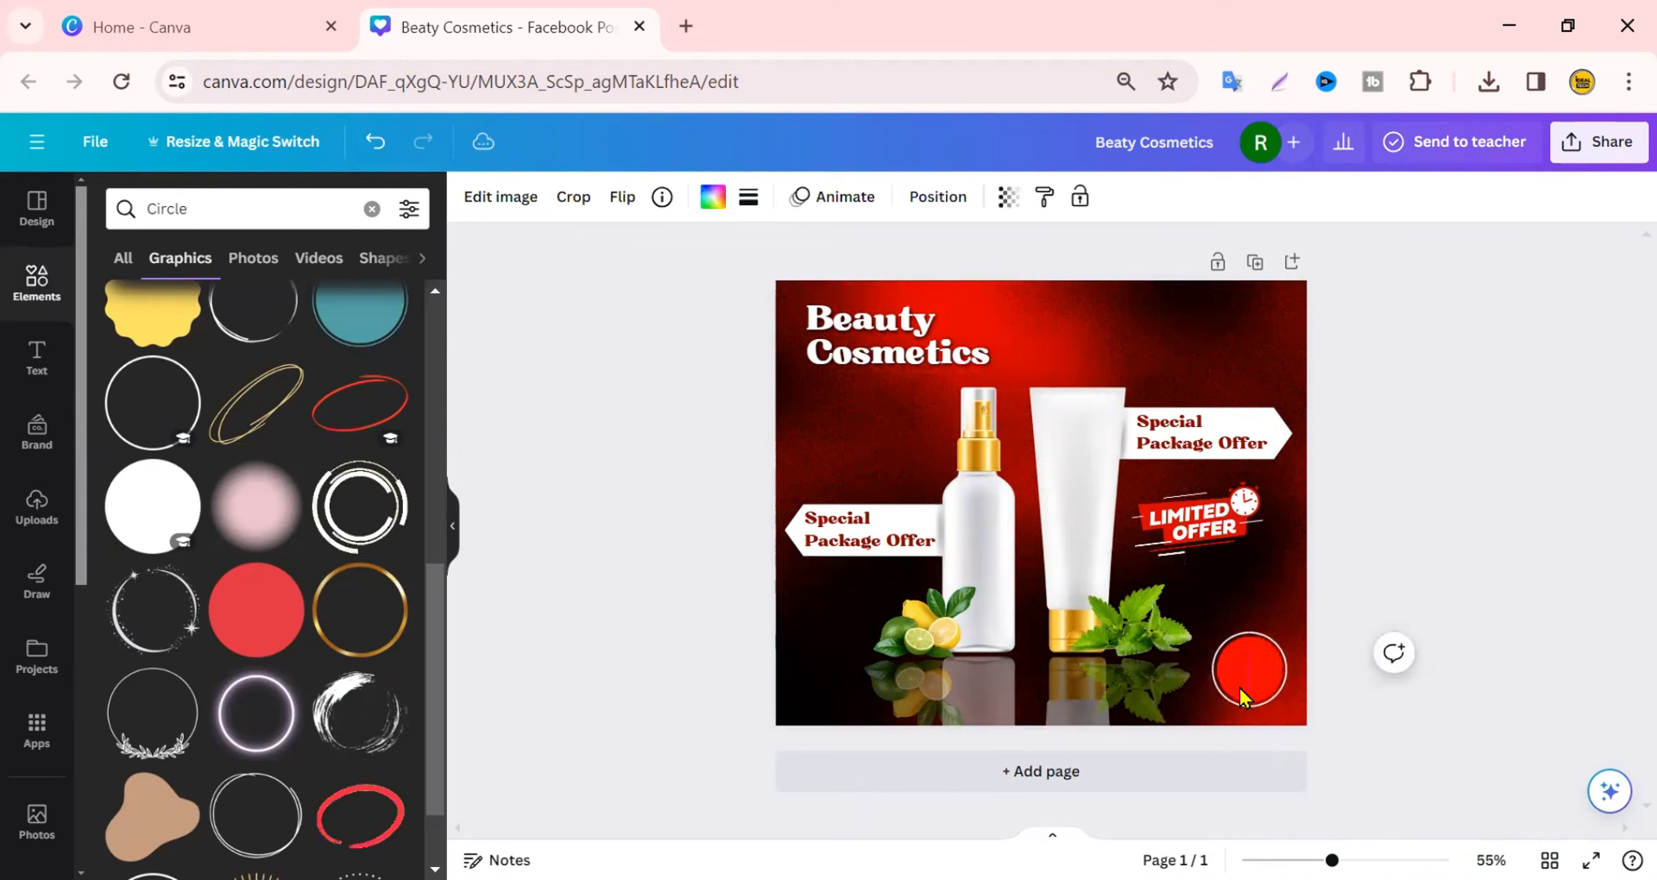
pyautogui.click(1458, 694)
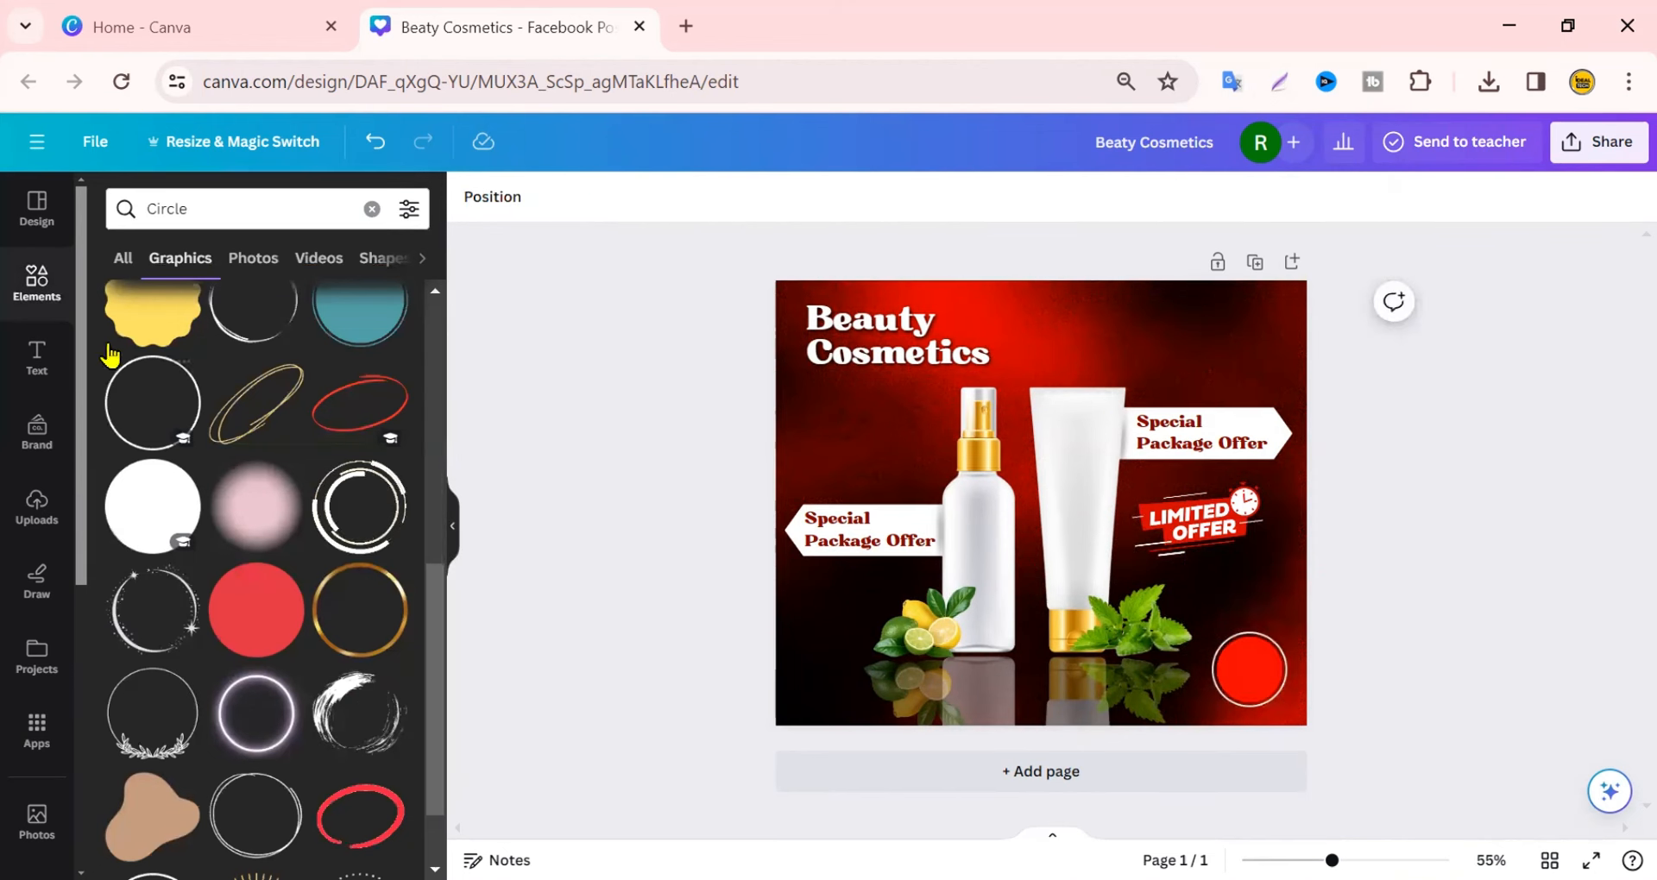
# Duplicate the left banner's "Special Package Offer" text, move the copy beside the red circle and replace its wording with "Order Now"
pyautogui.click(48, 295)
pyautogui.click(38, 384)
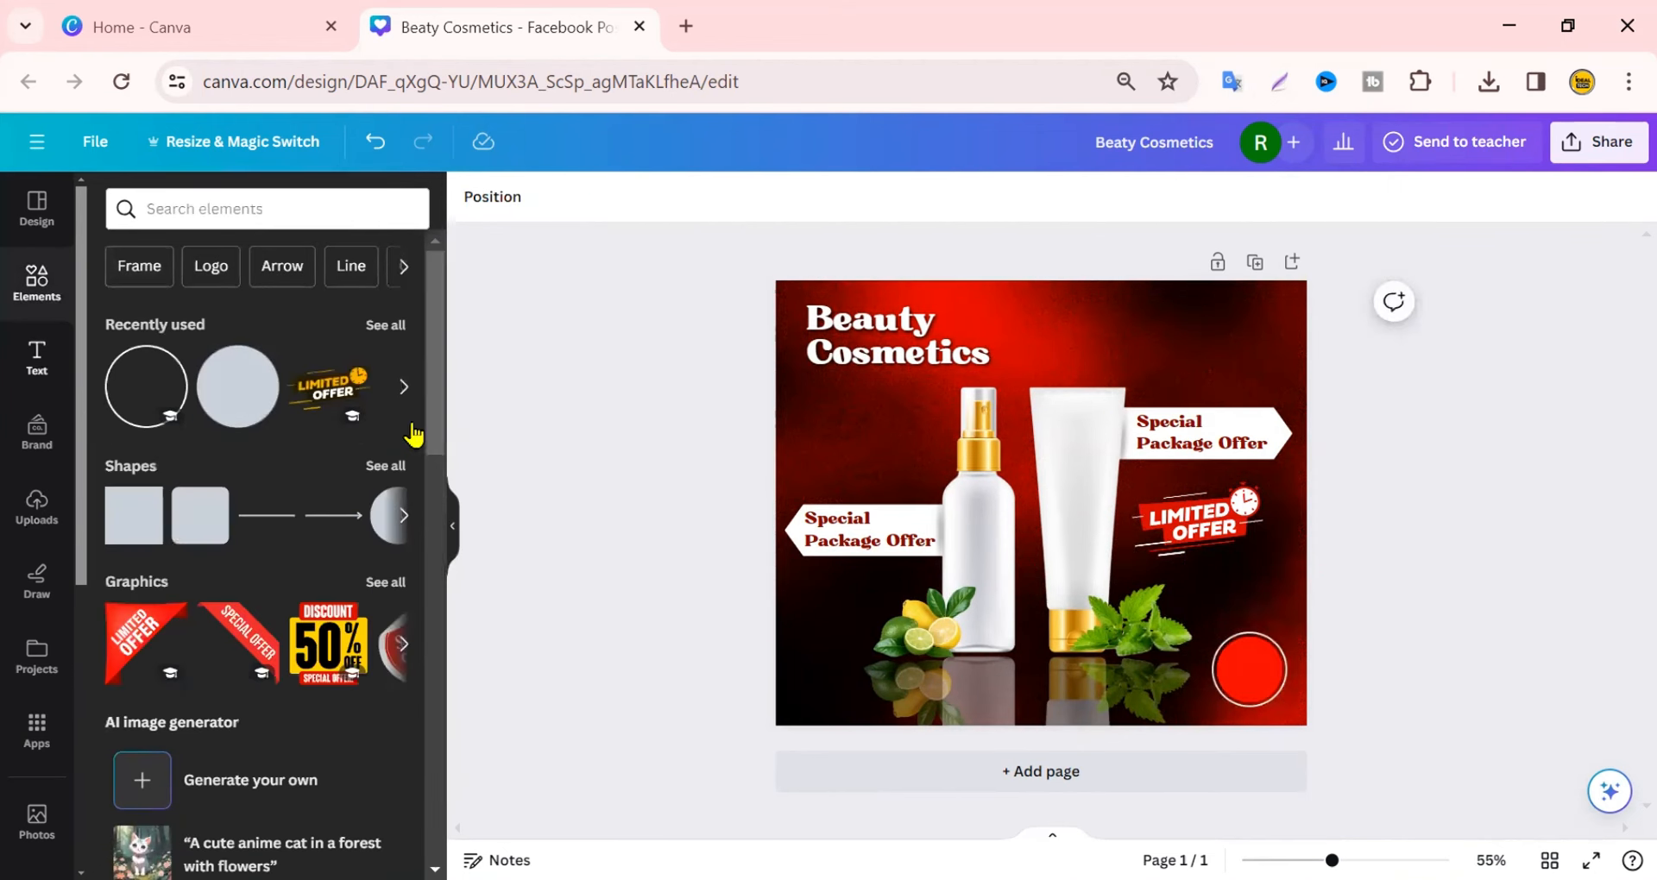
pyautogui.click(871, 545)
pyautogui.click(836, 458)
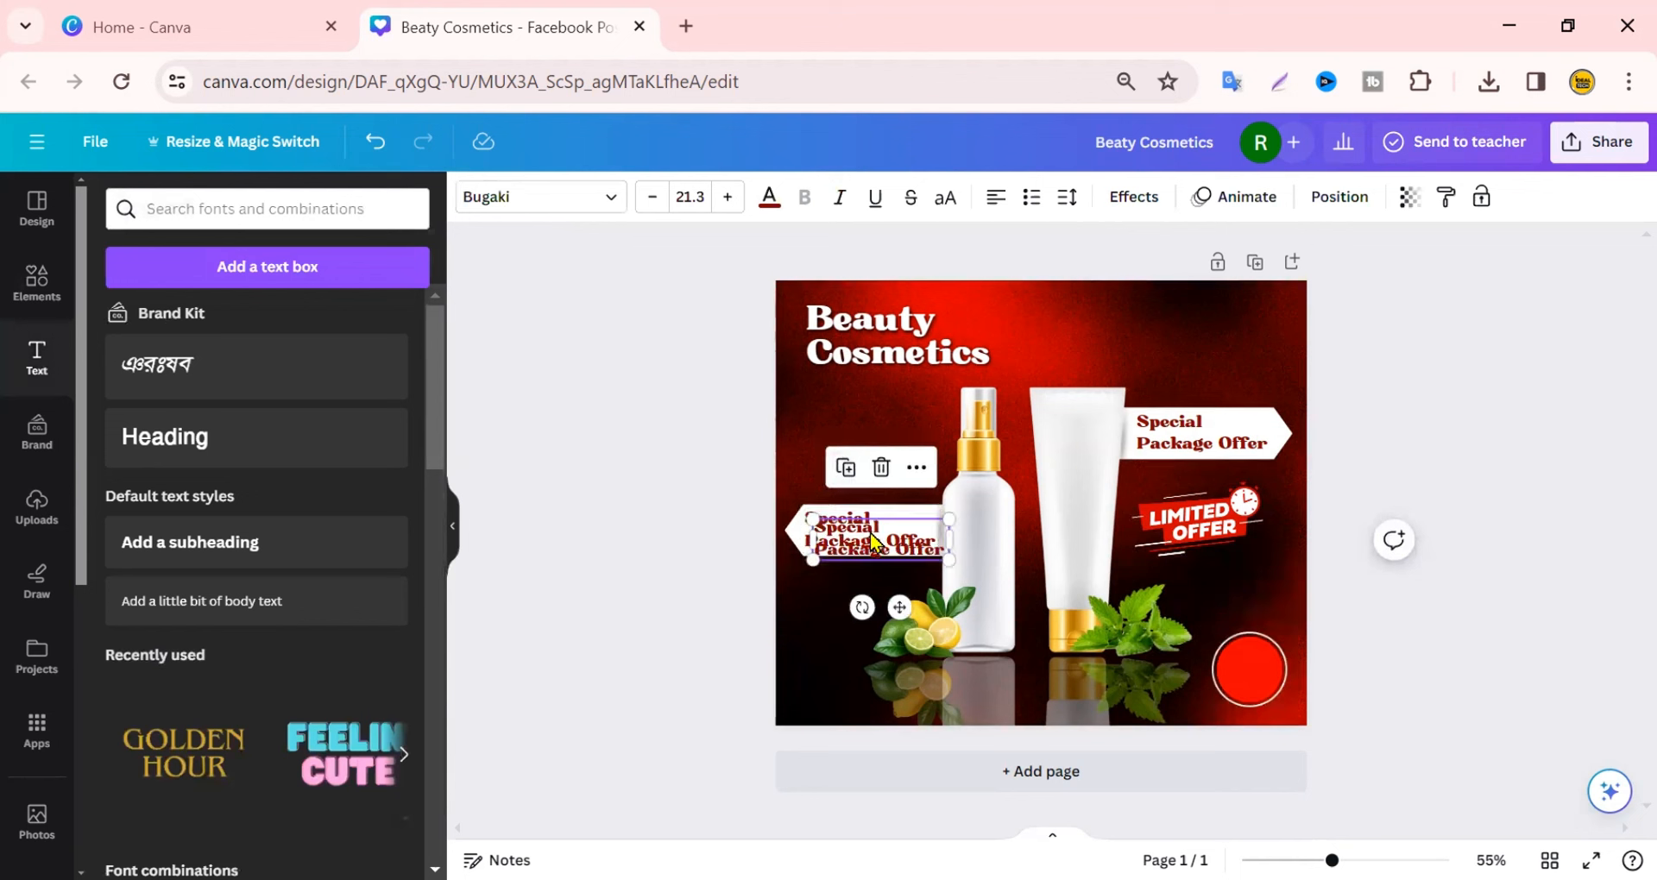
pyautogui.moveTo(860, 542); pyautogui.dragTo(1156, 639)
pyautogui.doubleClick(1156, 653)
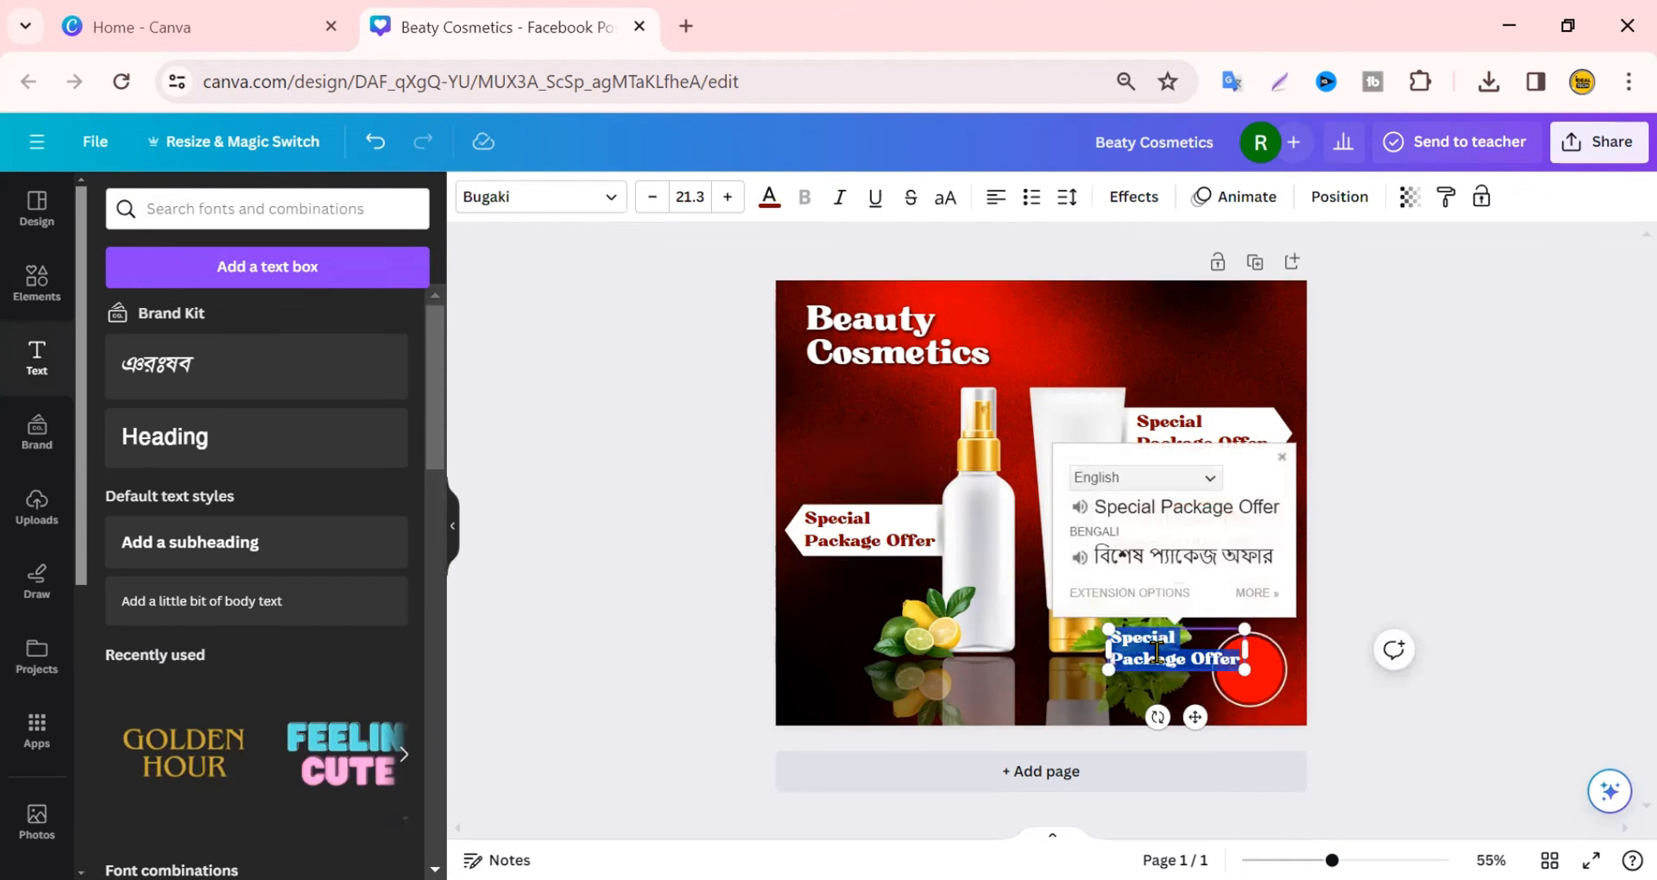
pyautogui.press('BackSpace')
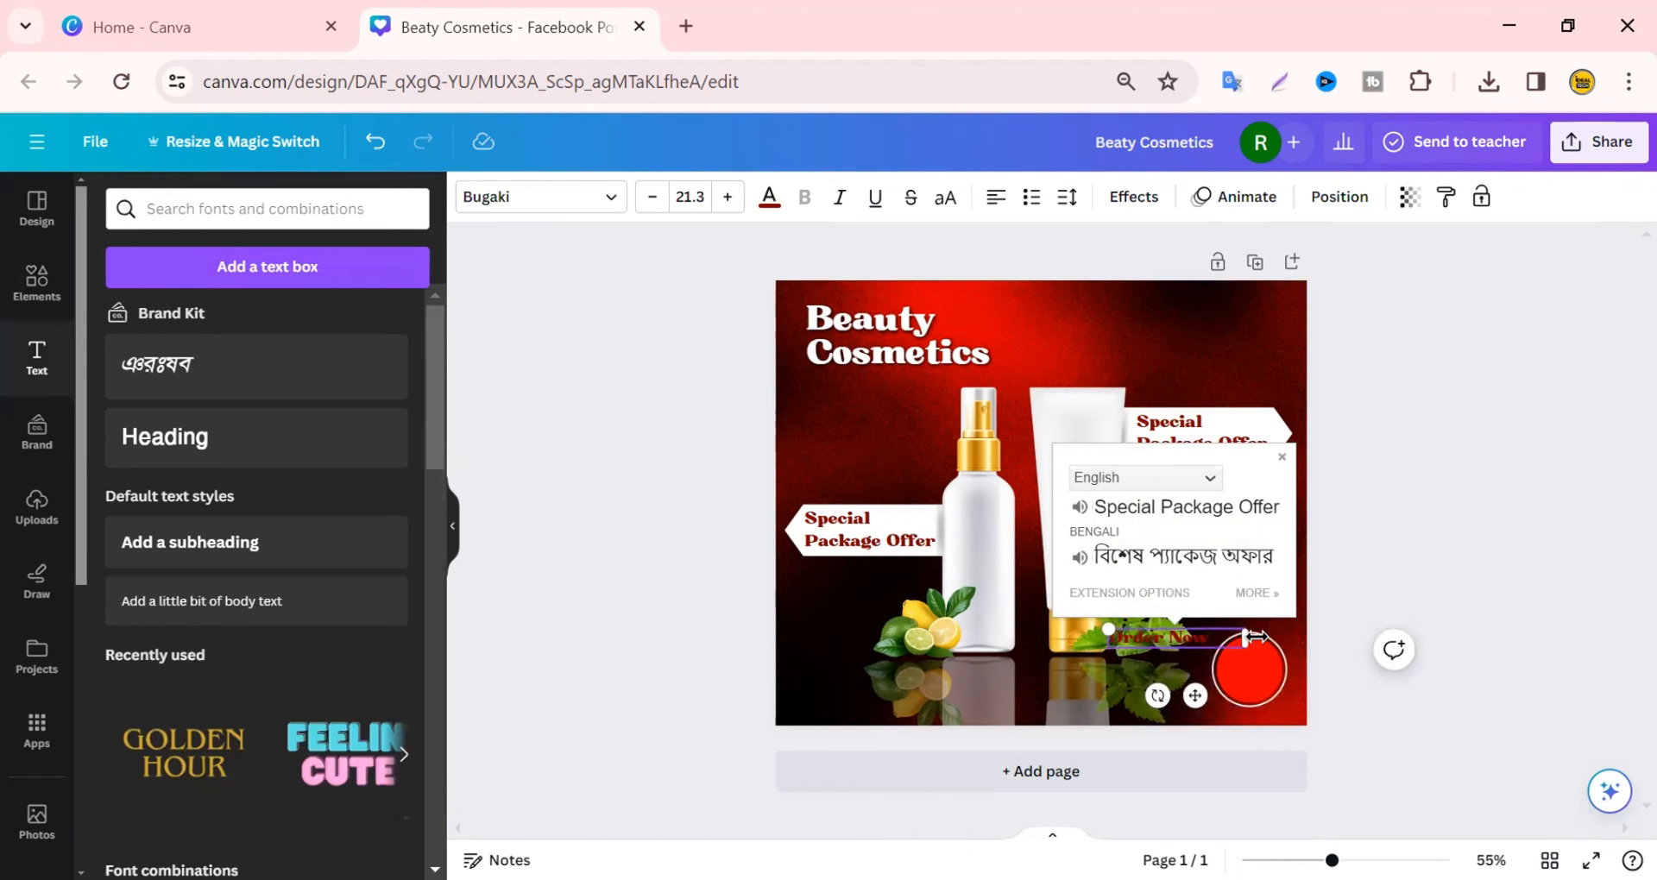
# Wrap the "Order Now" text onto two lines, centre it on the red circle and colour it white
pyautogui.moveTo(1247, 639); pyautogui.dragTo(1248, 682)
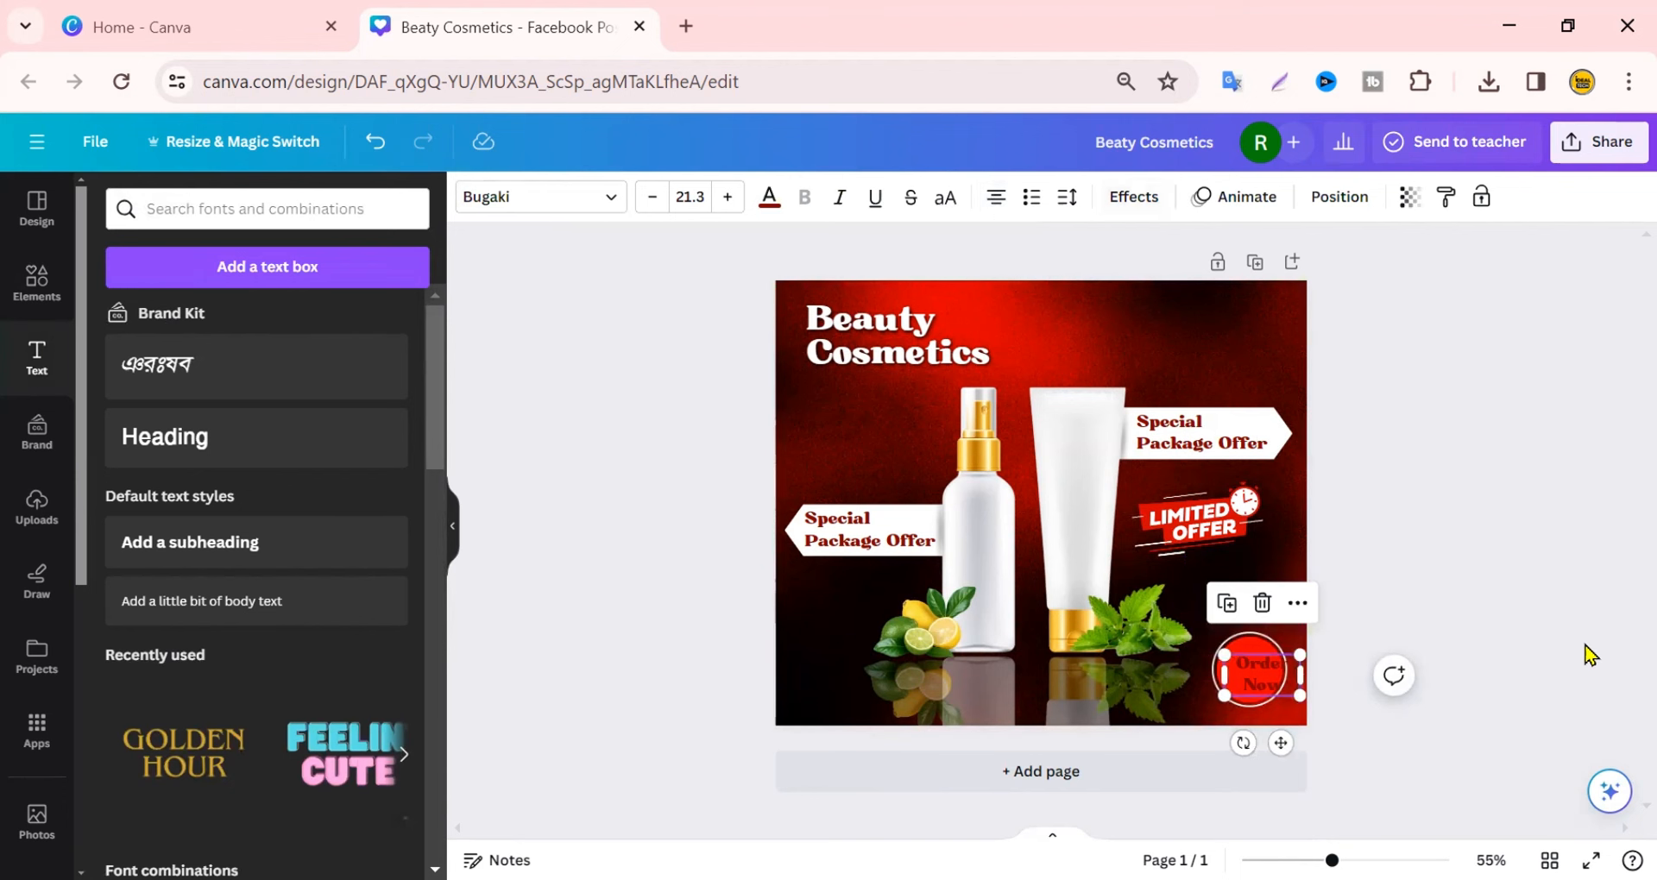
pyautogui.moveTo(1255, 692); pyautogui.dragTo(1240, 691)
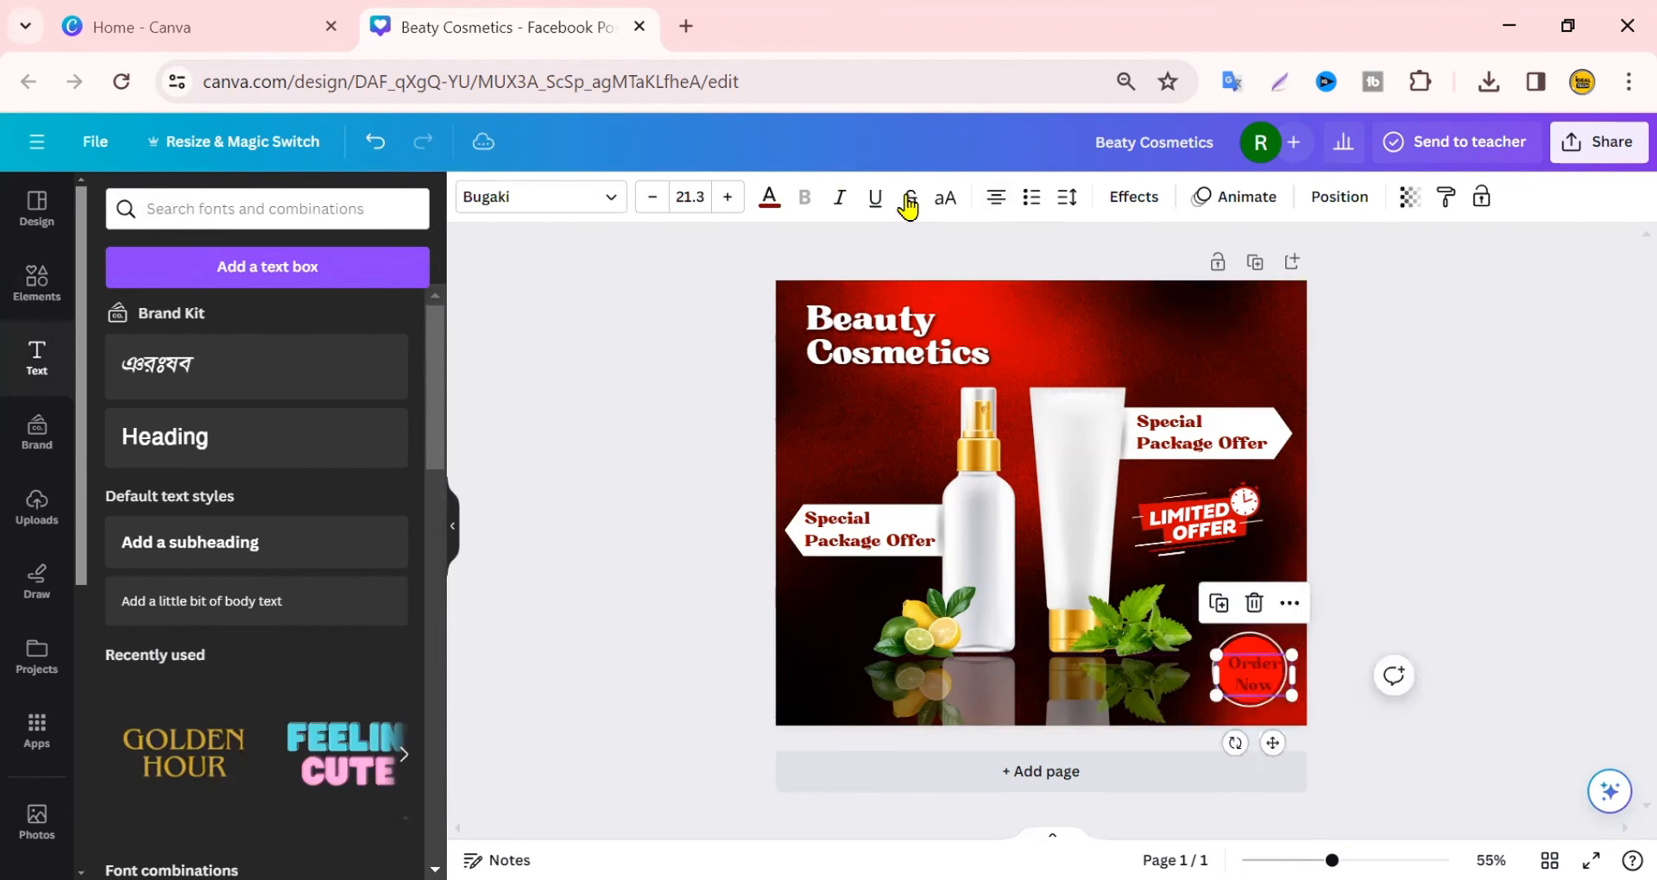
pyautogui.click(769, 198)
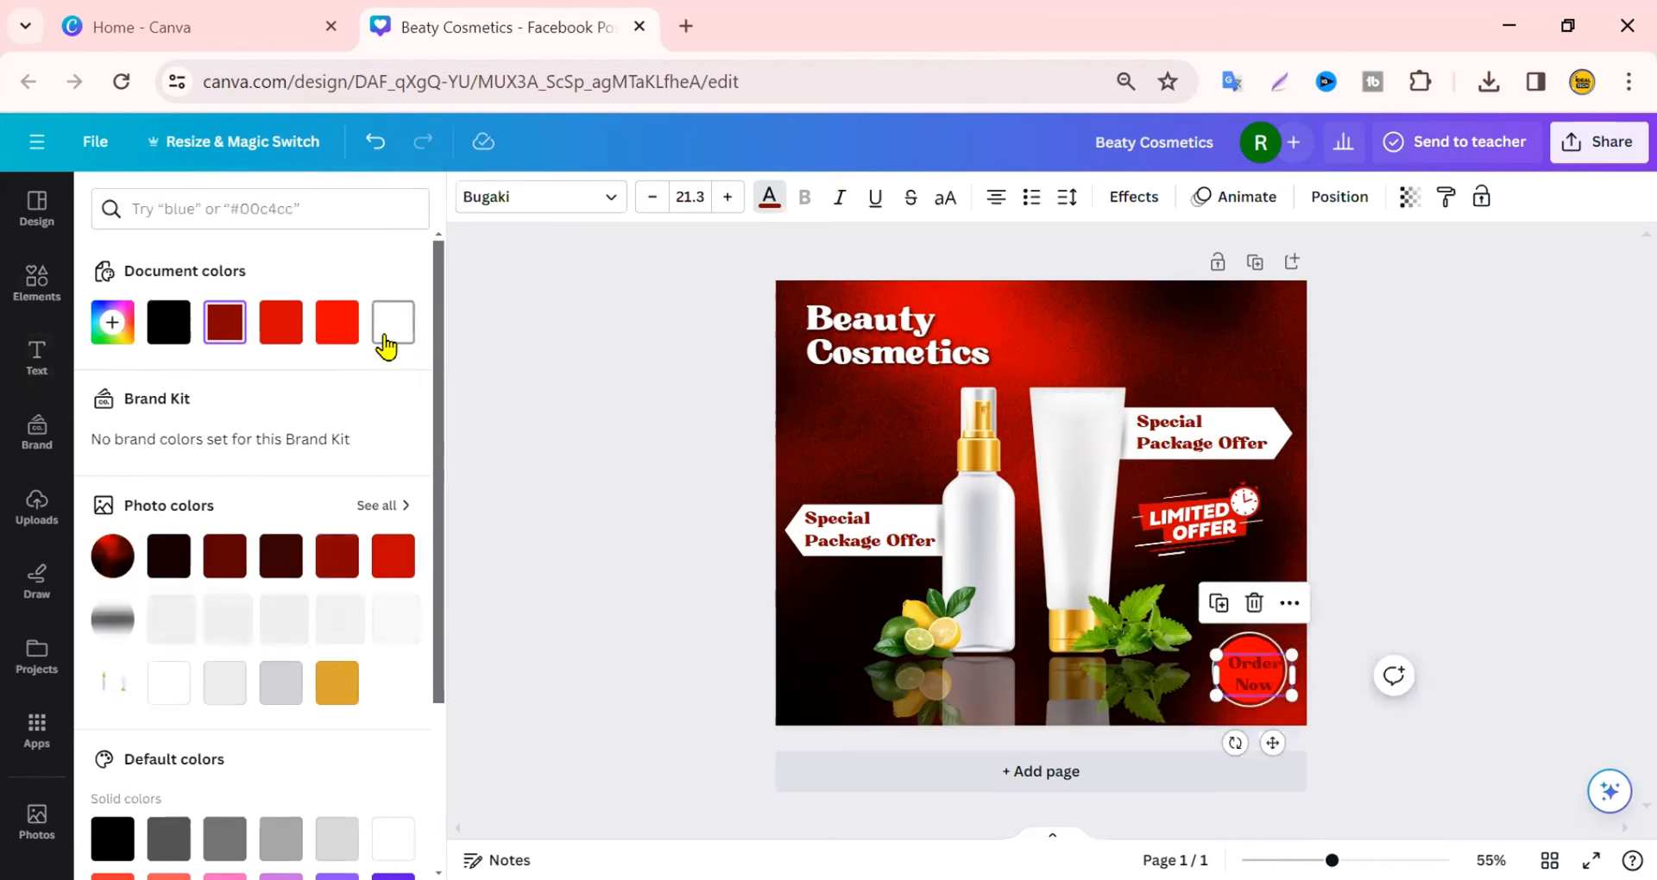
pyautogui.click(386, 345)
pyautogui.click(769, 197)
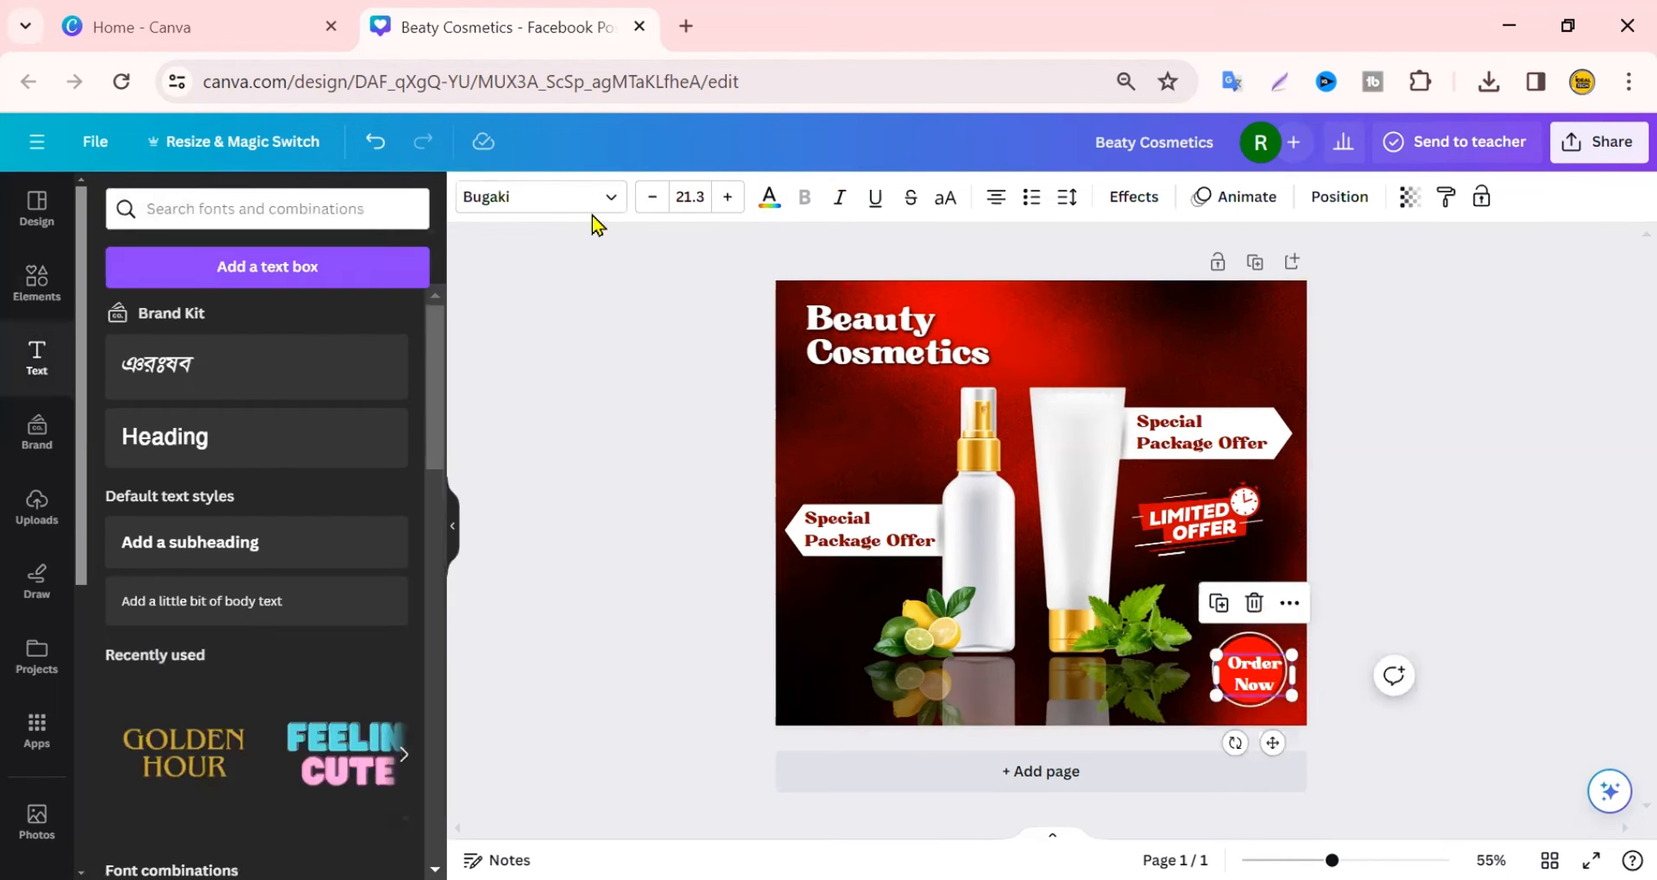
# Change the font of the "Order Now" text to Batangas
pyautogui.click(554, 204)
pyautogui.write('b')
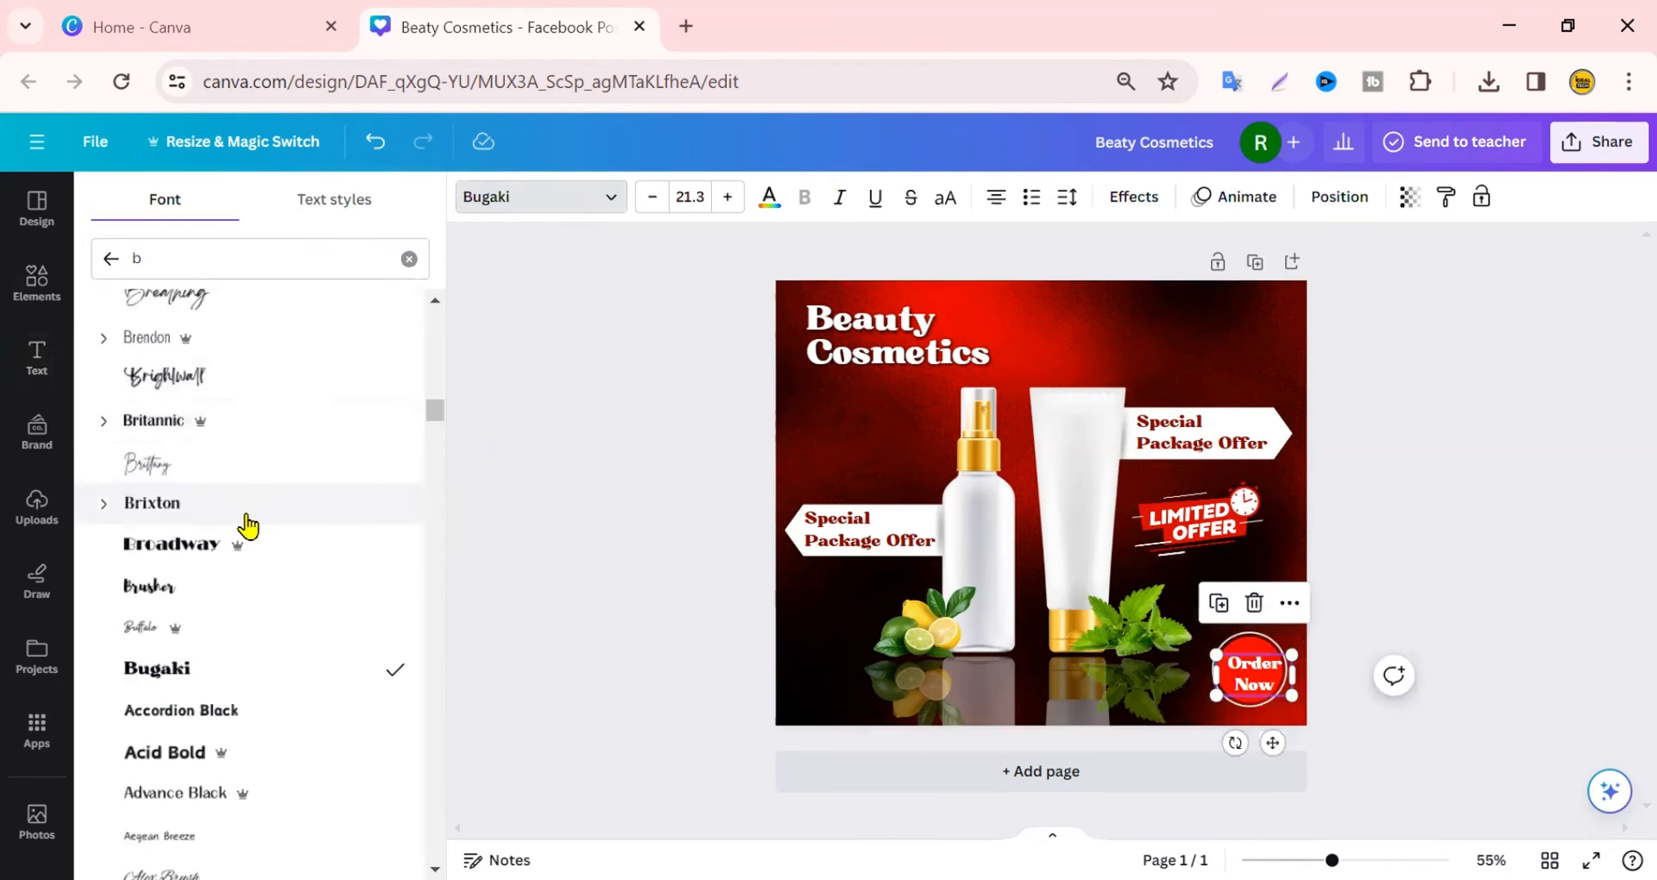
pyautogui.scroll(6, 246, 526)
pyautogui.scroll(-3, 215, 552)
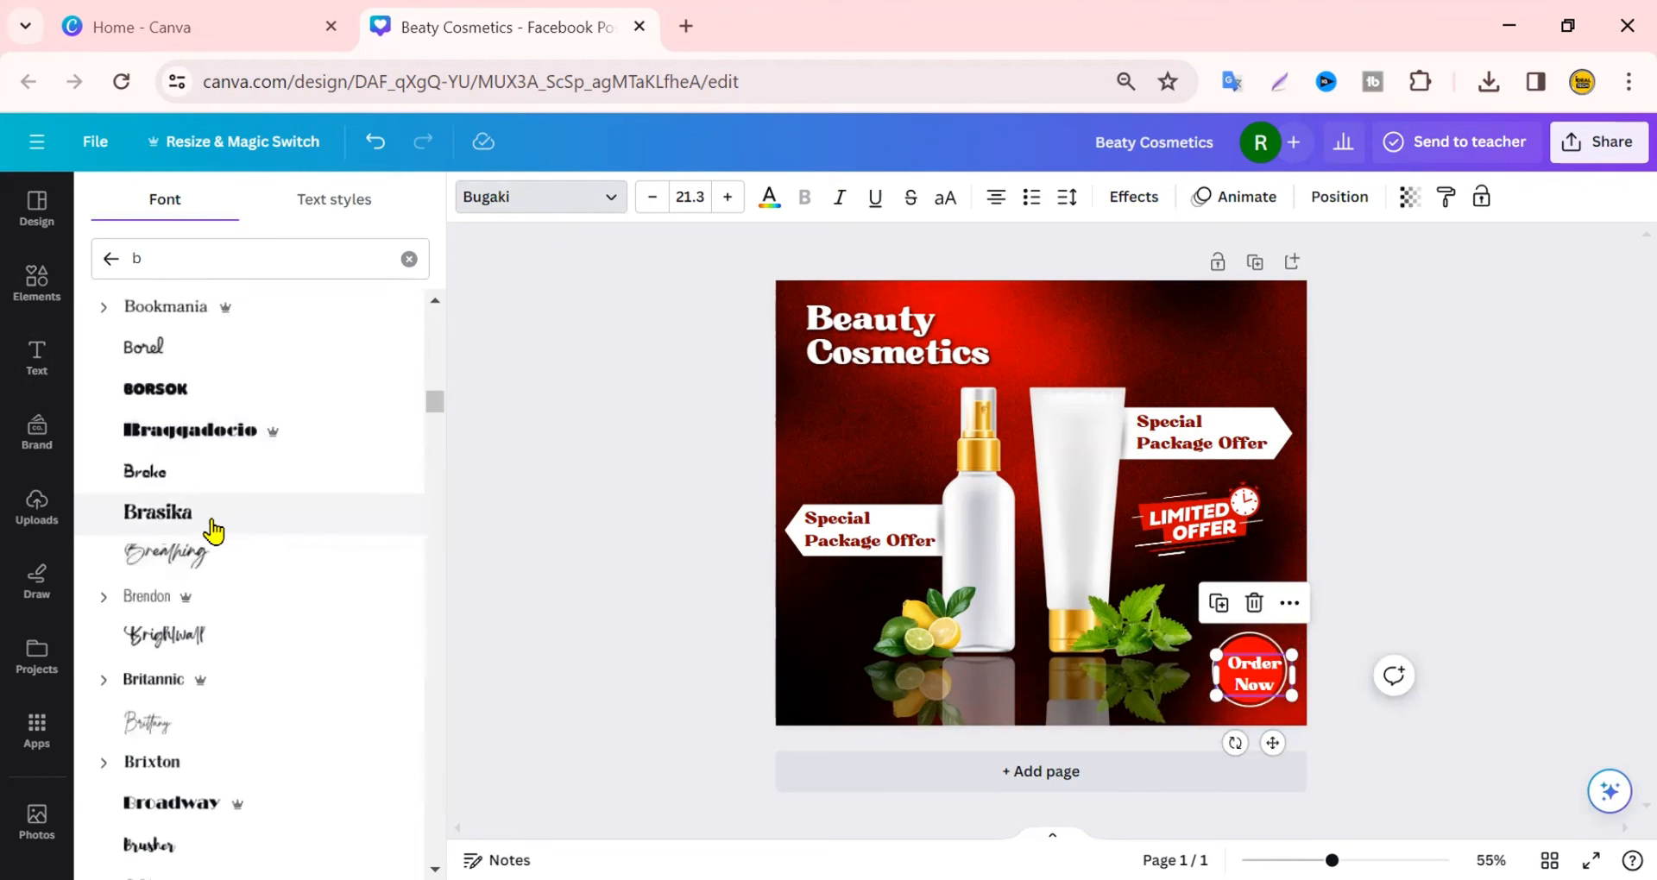
pyautogui.scroll(2, 214, 530)
pyautogui.scroll(-3, 215, 531)
pyautogui.scroll(5, 214, 561)
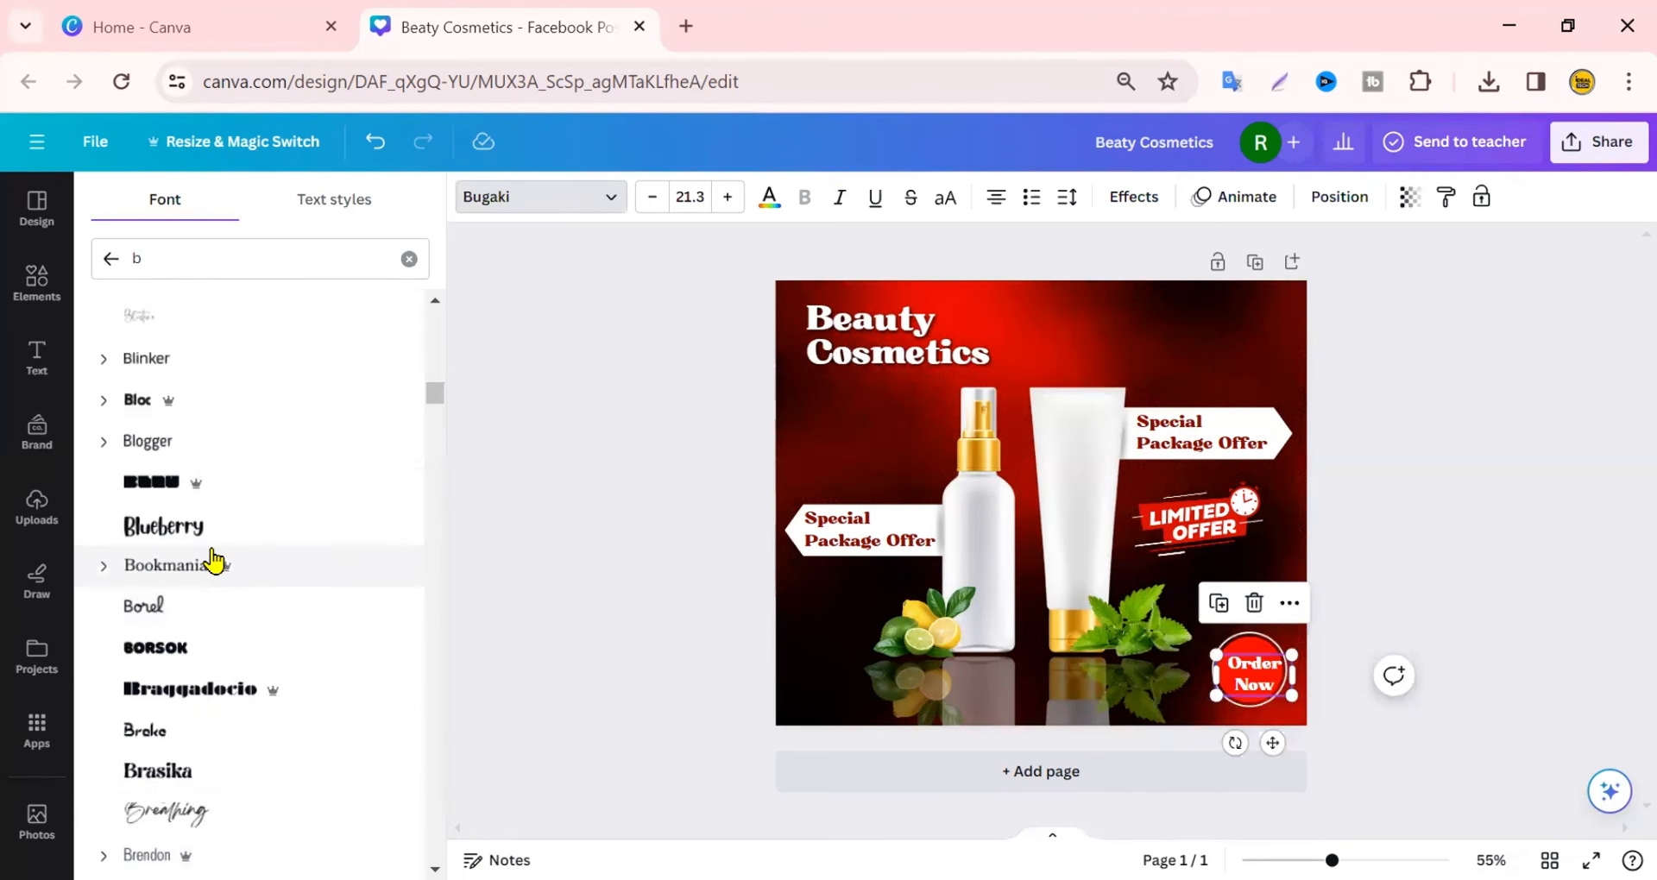
pyautogui.scroll(7, 215, 561)
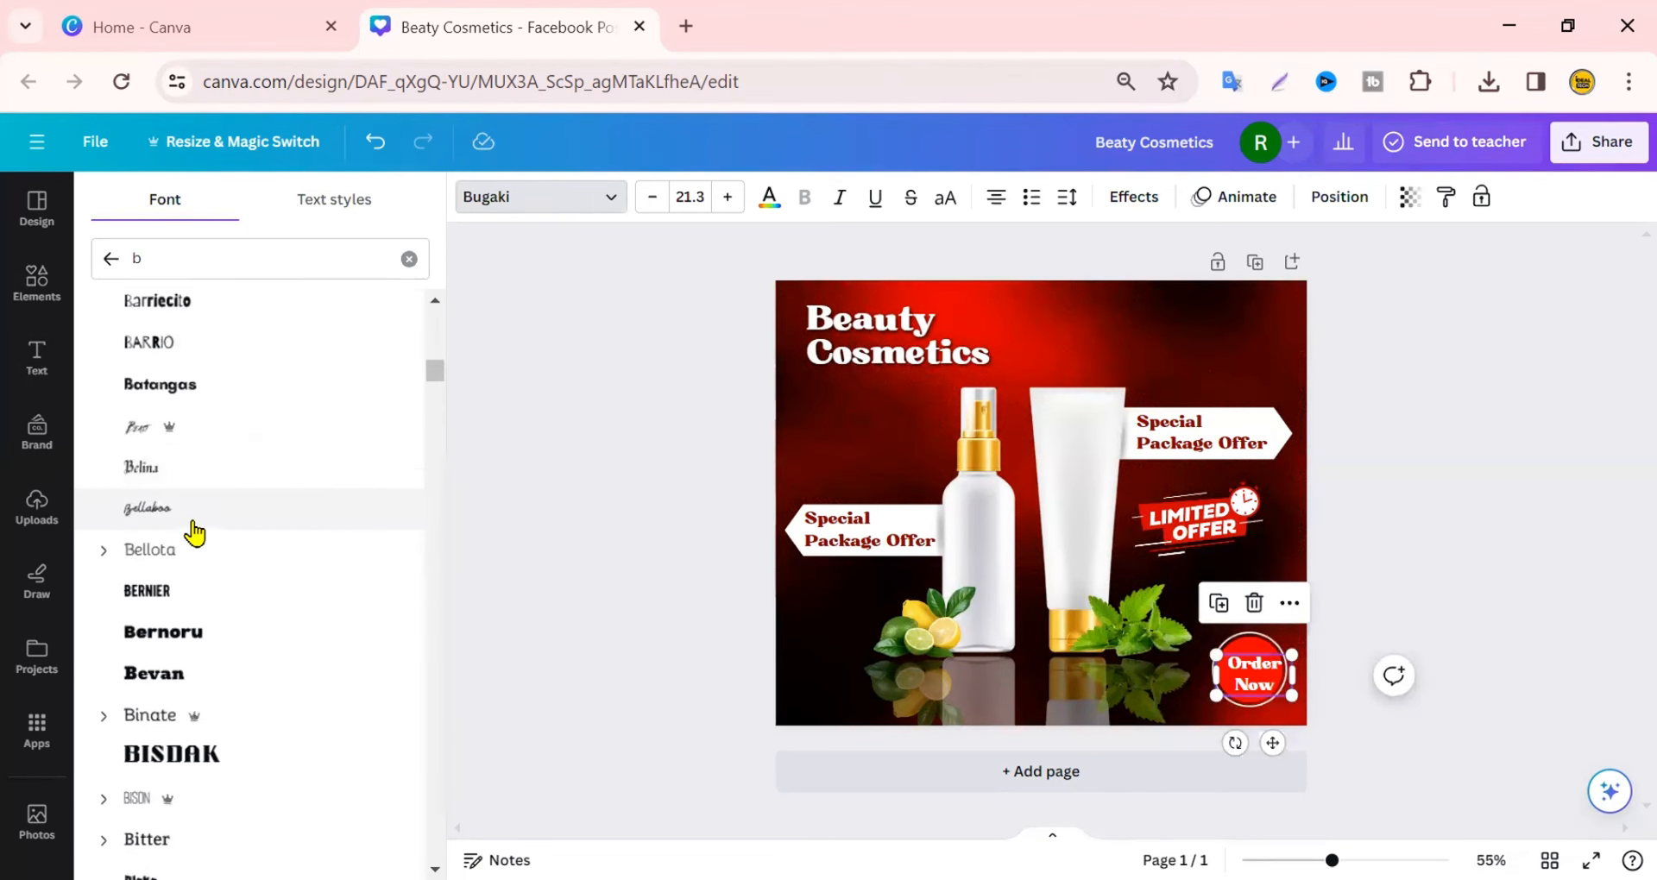
pyautogui.click(183, 390)
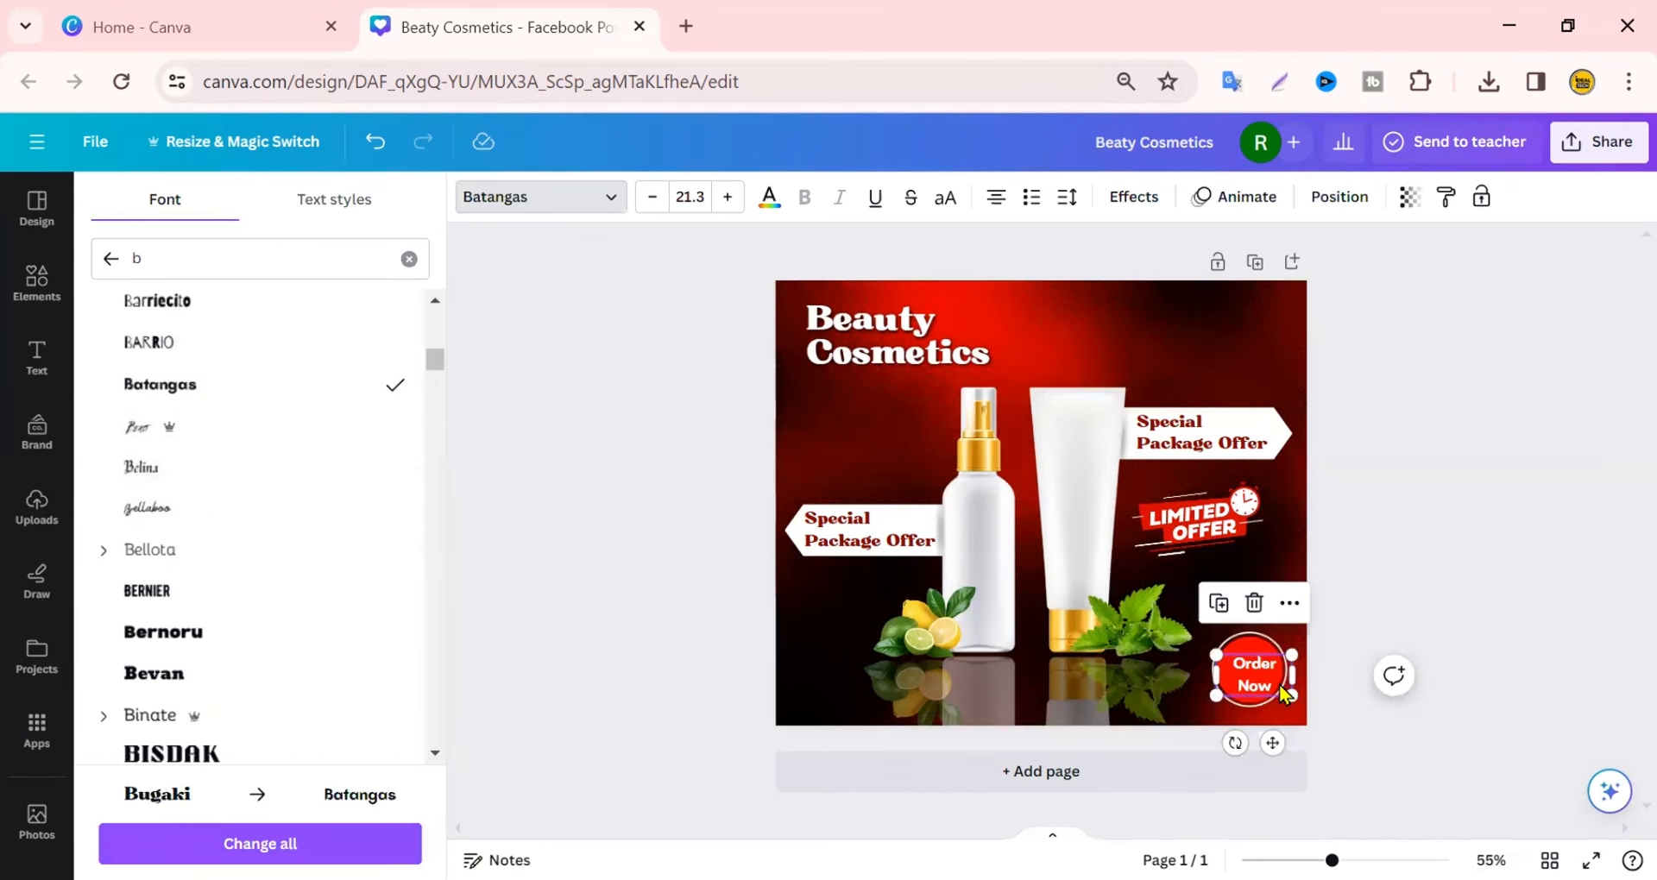
# Tighten the "Order Now" line spacing to 1.19 and enlarge the text to size 26.9, centred inside the ringed circle
pyautogui.click(1061, 198)
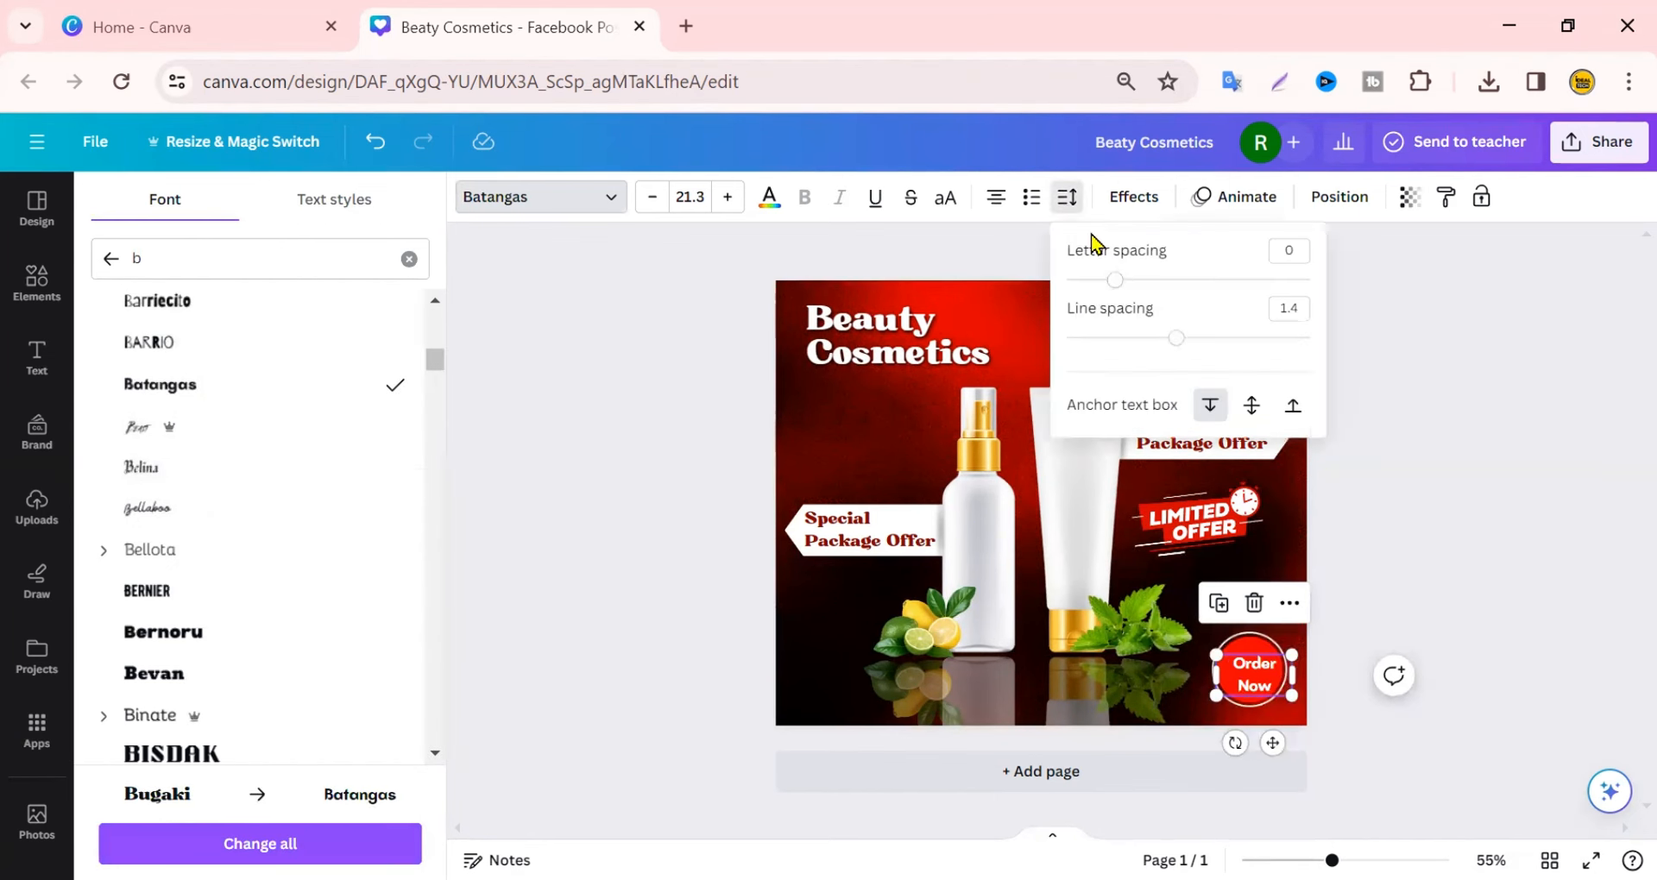
pyautogui.moveTo(1173, 349); pyautogui.dragTo(1150, 341)
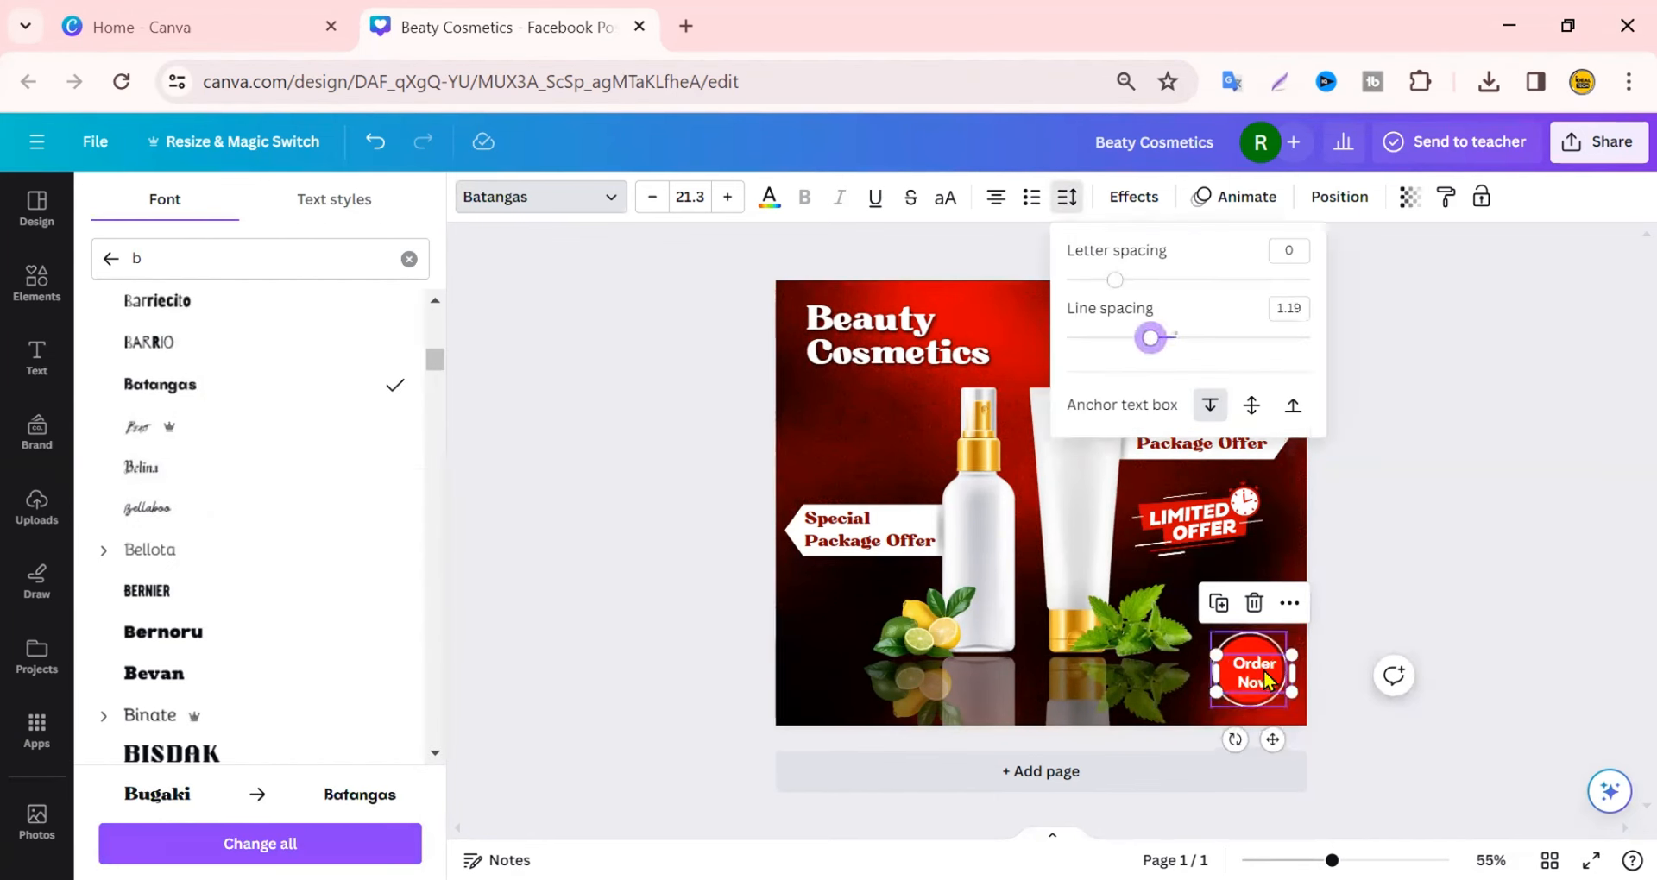
pyautogui.moveTo(1292, 673); pyautogui.dragTo(1295, 708)
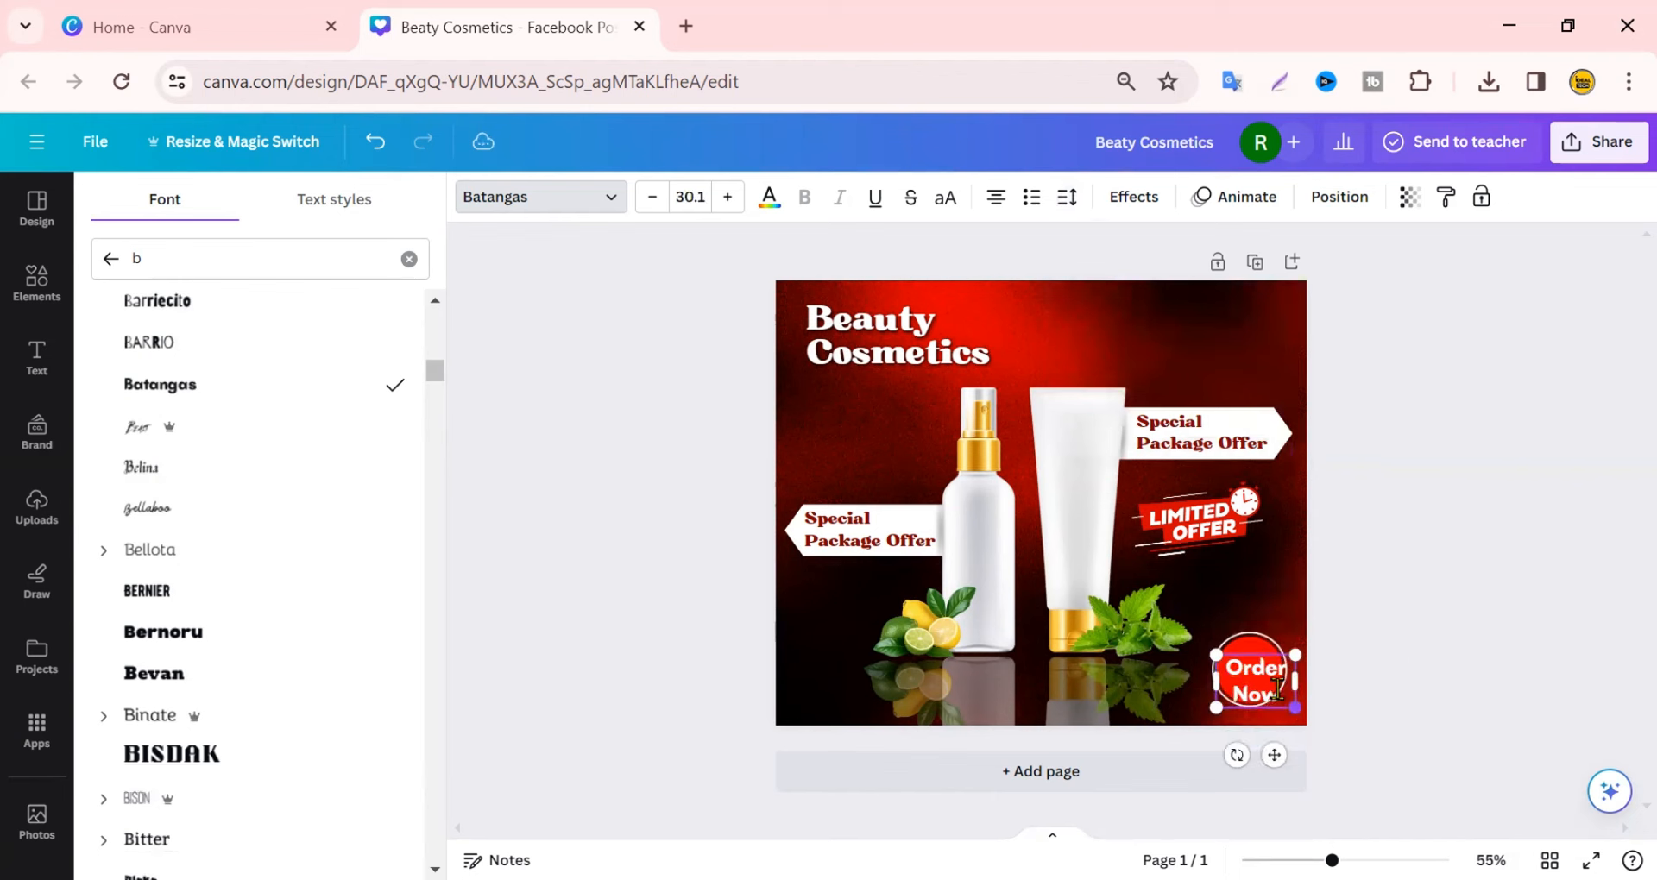
pyautogui.click(1435, 683)
pyautogui.click(1403, 710)
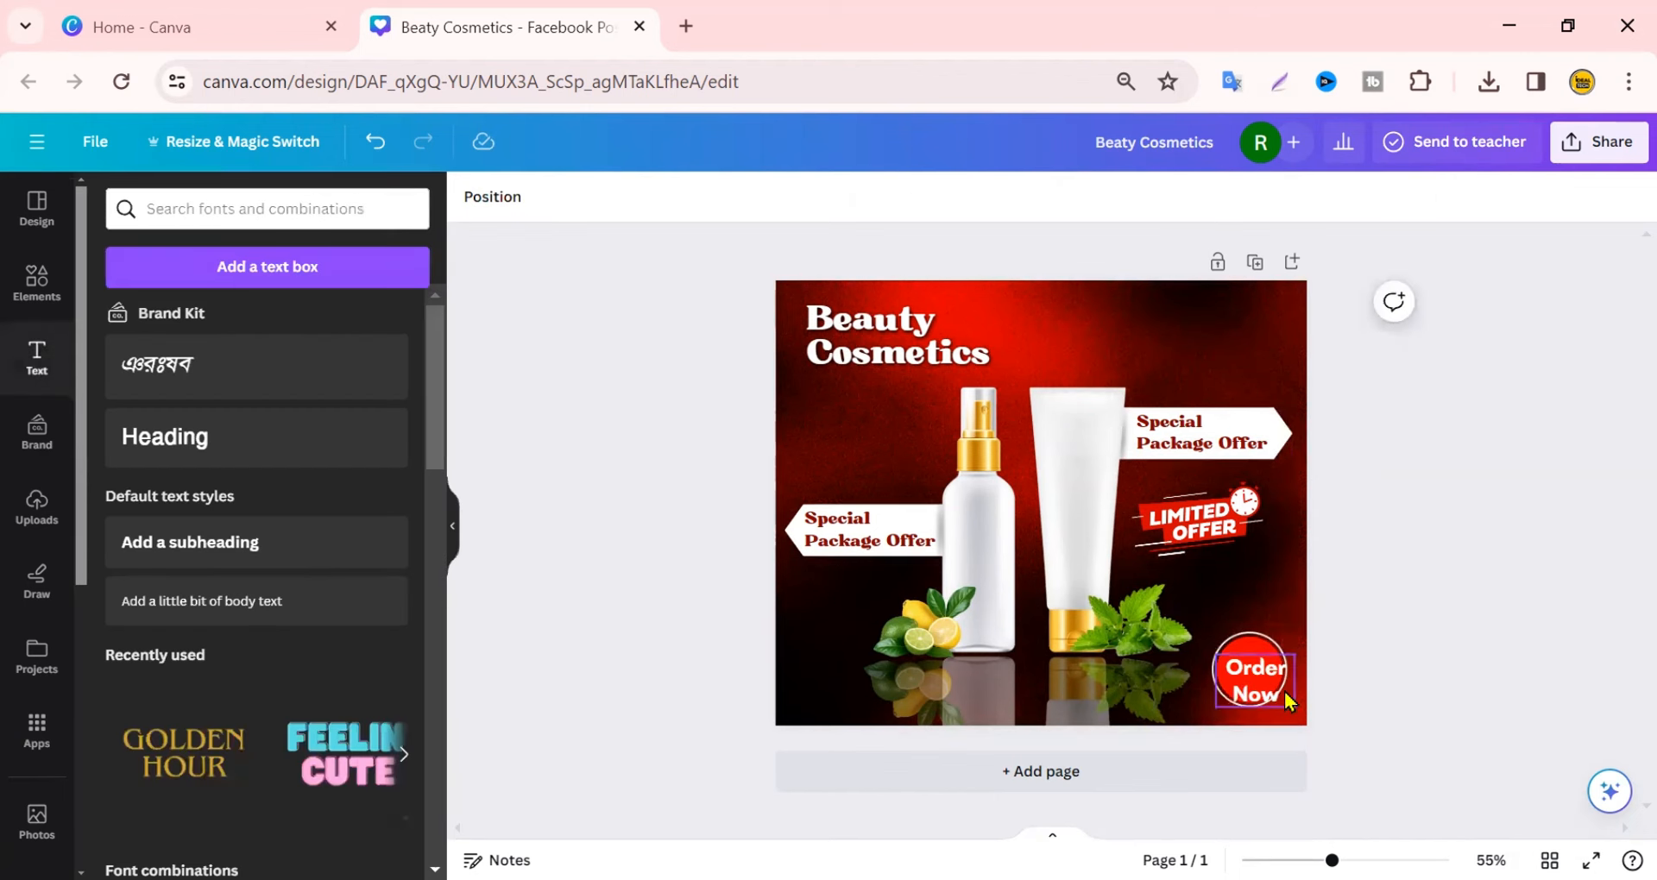
pyautogui.click(1278, 693)
pyautogui.moveTo(1292, 704); pyautogui.dragTo(1287, 696)
pyautogui.click(1354, 703)
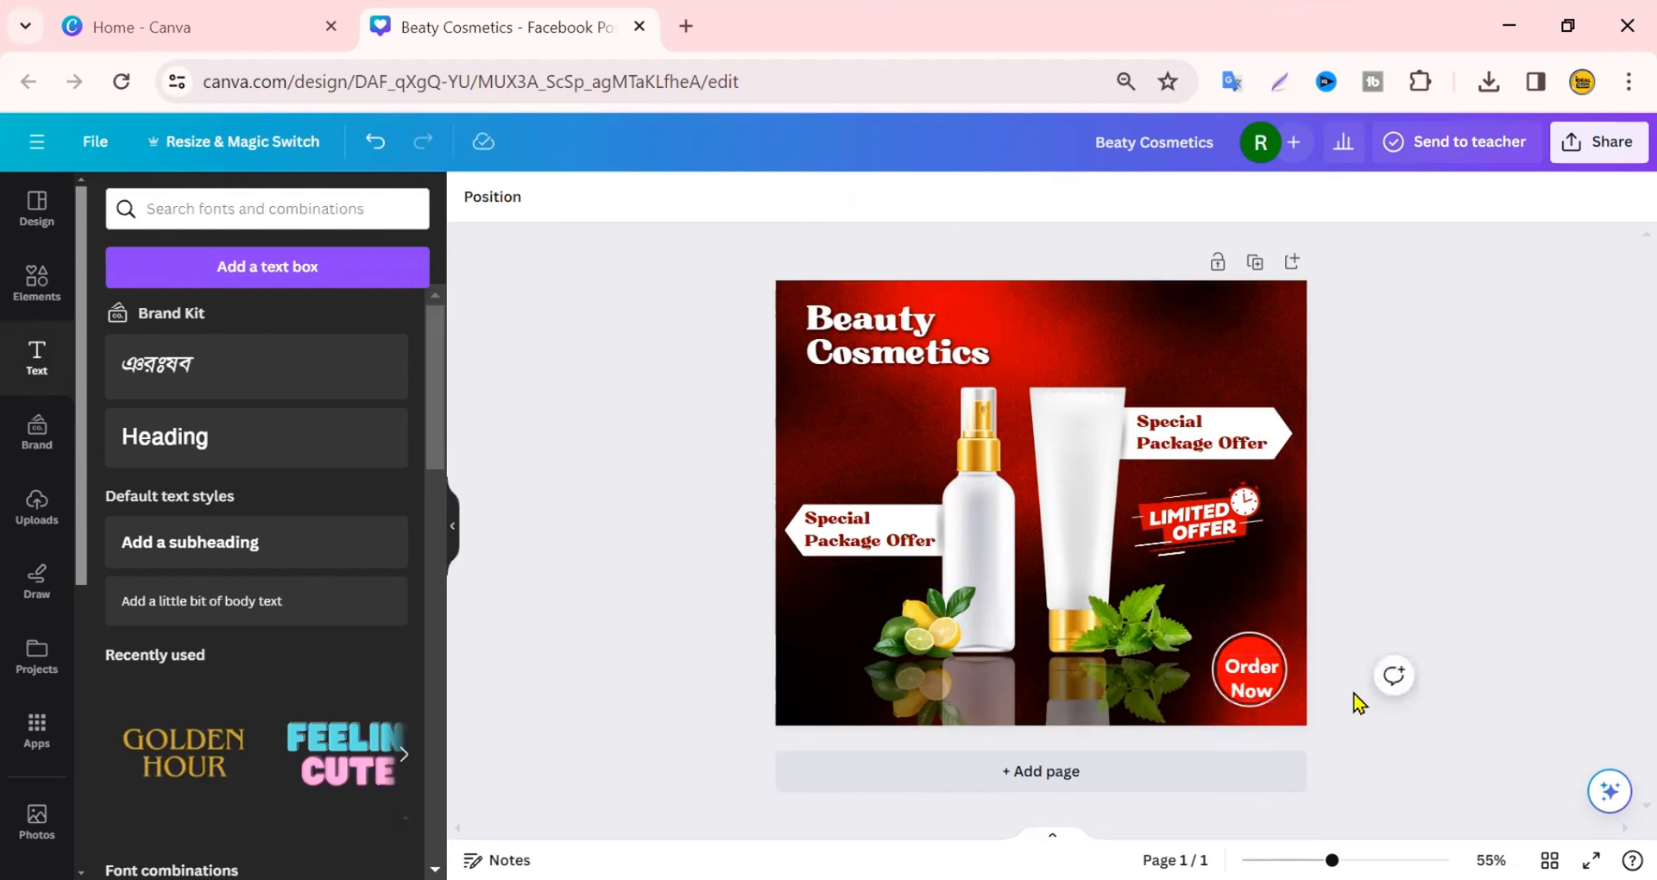
pyautogui.click(1243, 680)
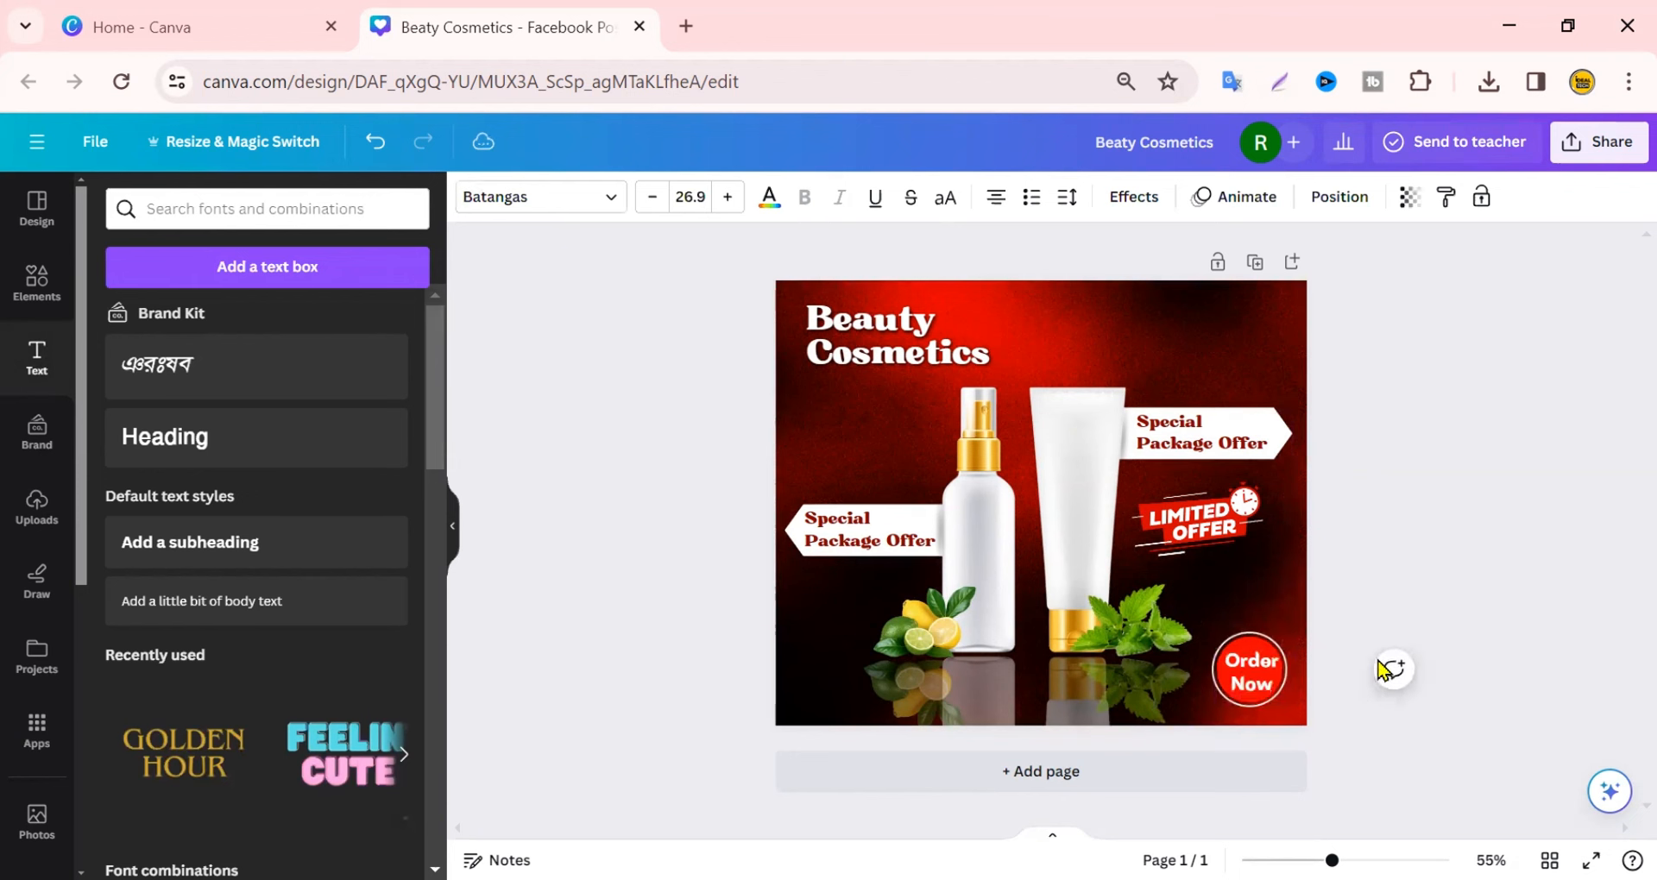
pyautogui.click(1501, 594)
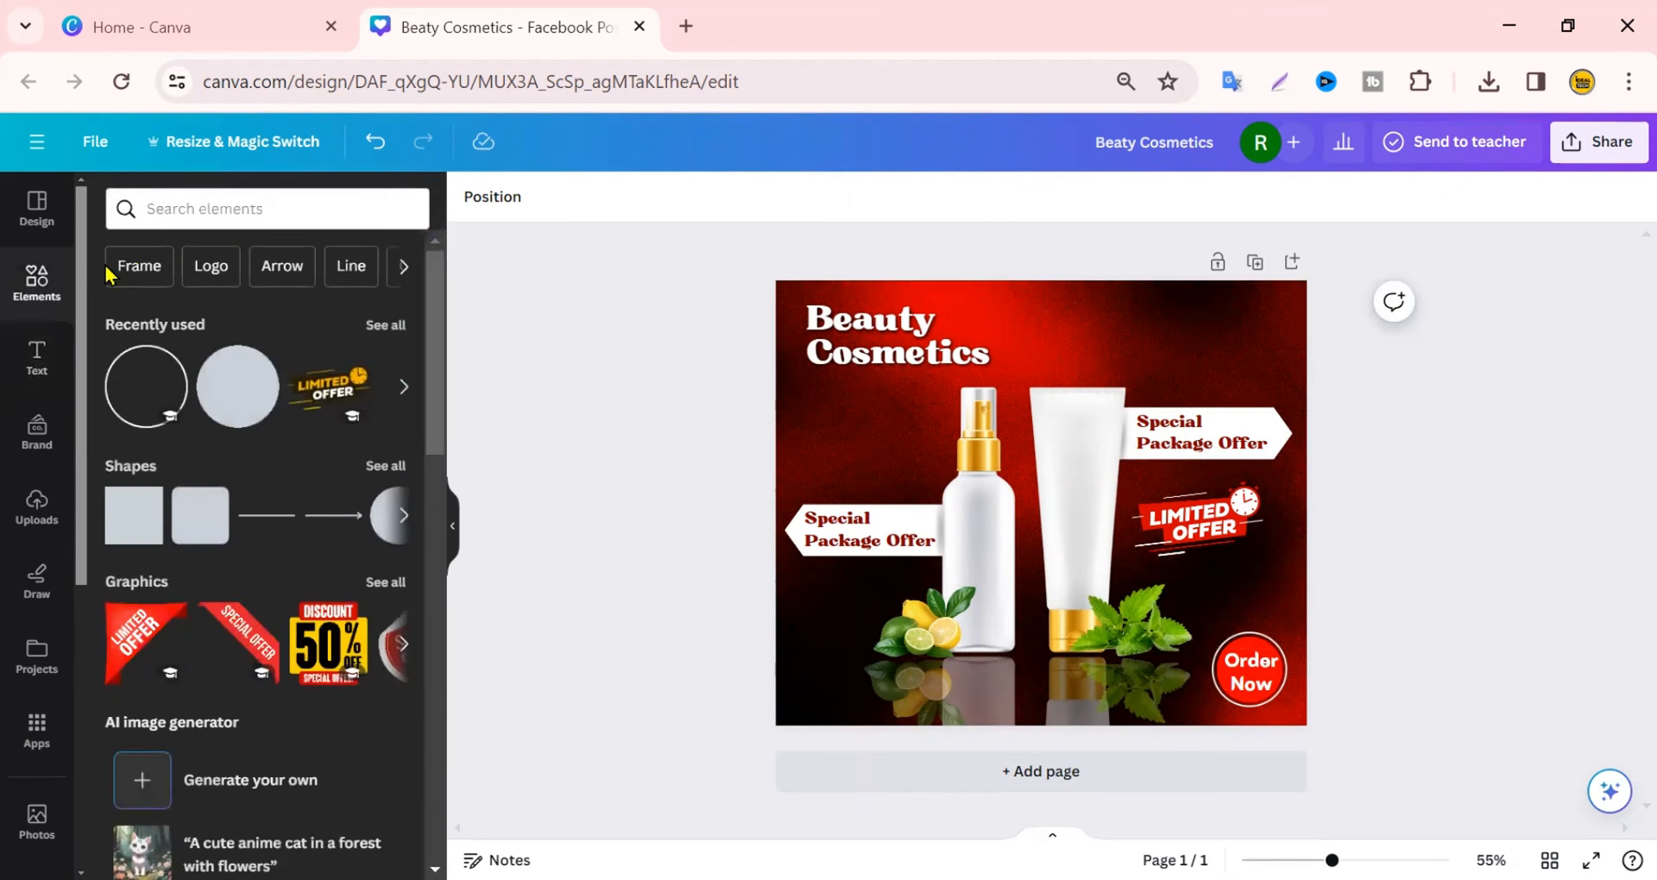
# Find the golden page-curl graphic among the "shadow" graphics and place it, scaled down, in the post's upper-right corner
pyautogui.click(188, 207)
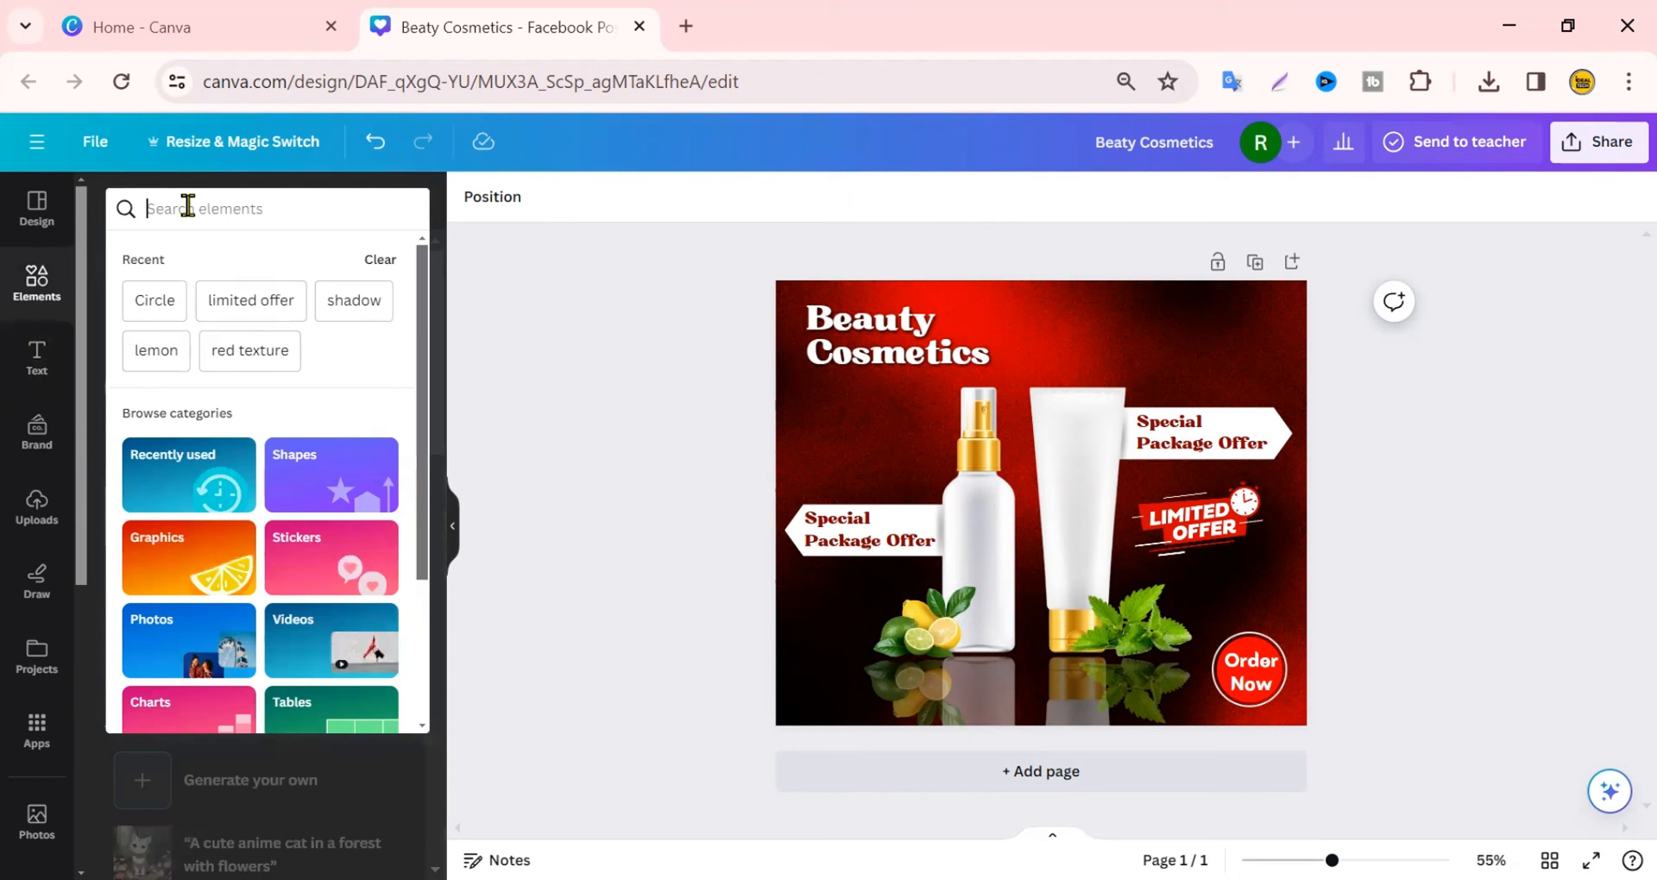
pyautogui.write('sha')
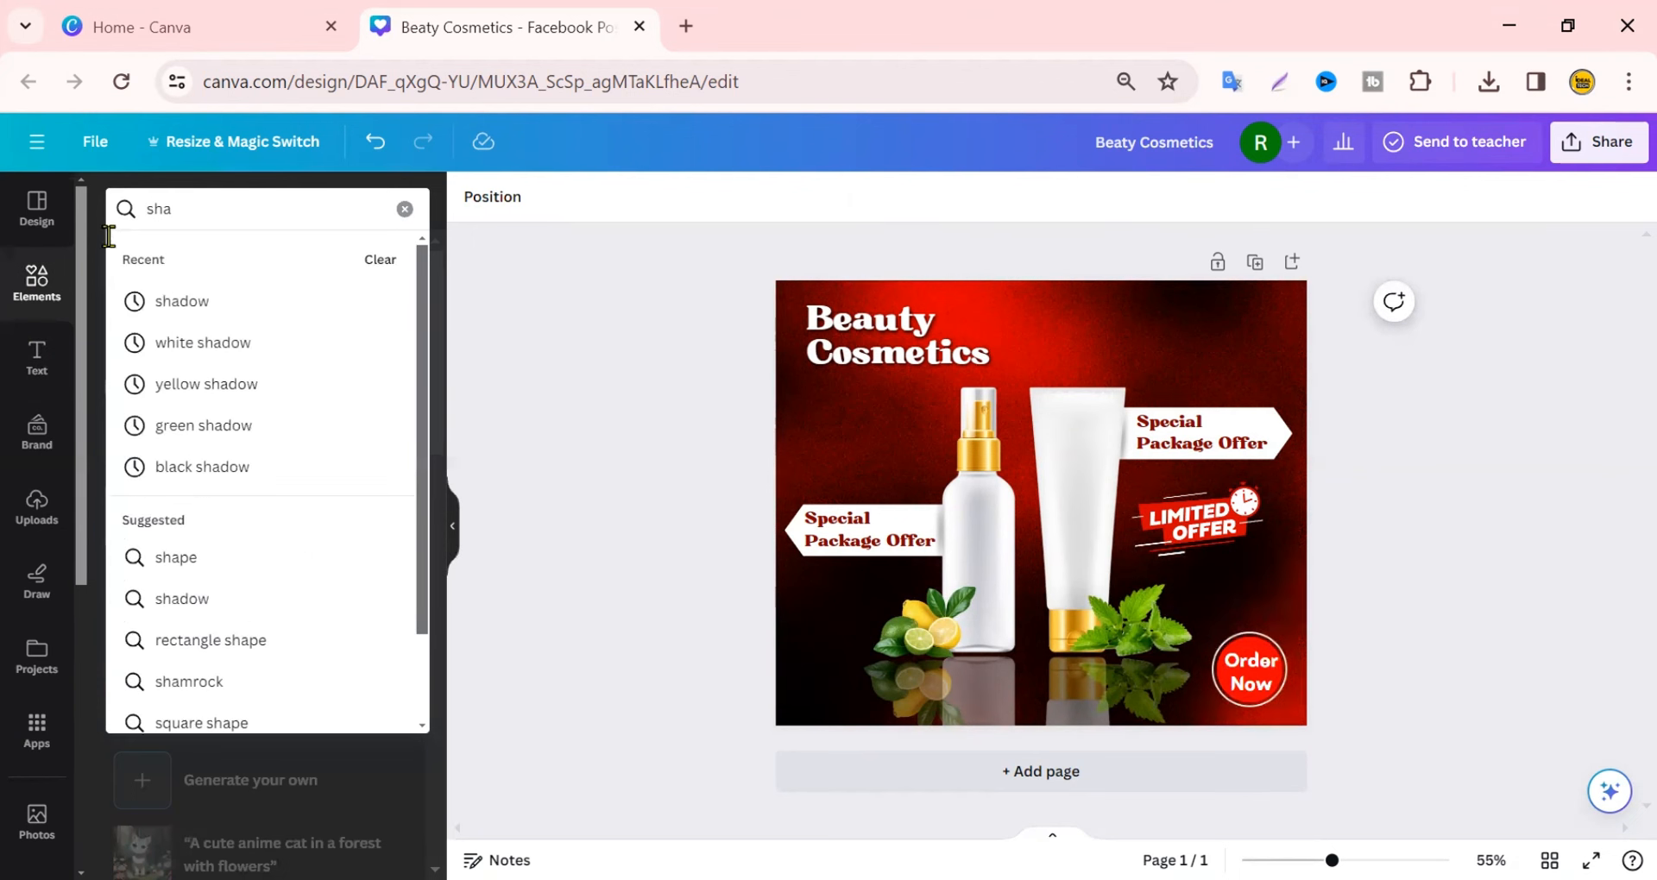
pyautogui.click(192, 292)
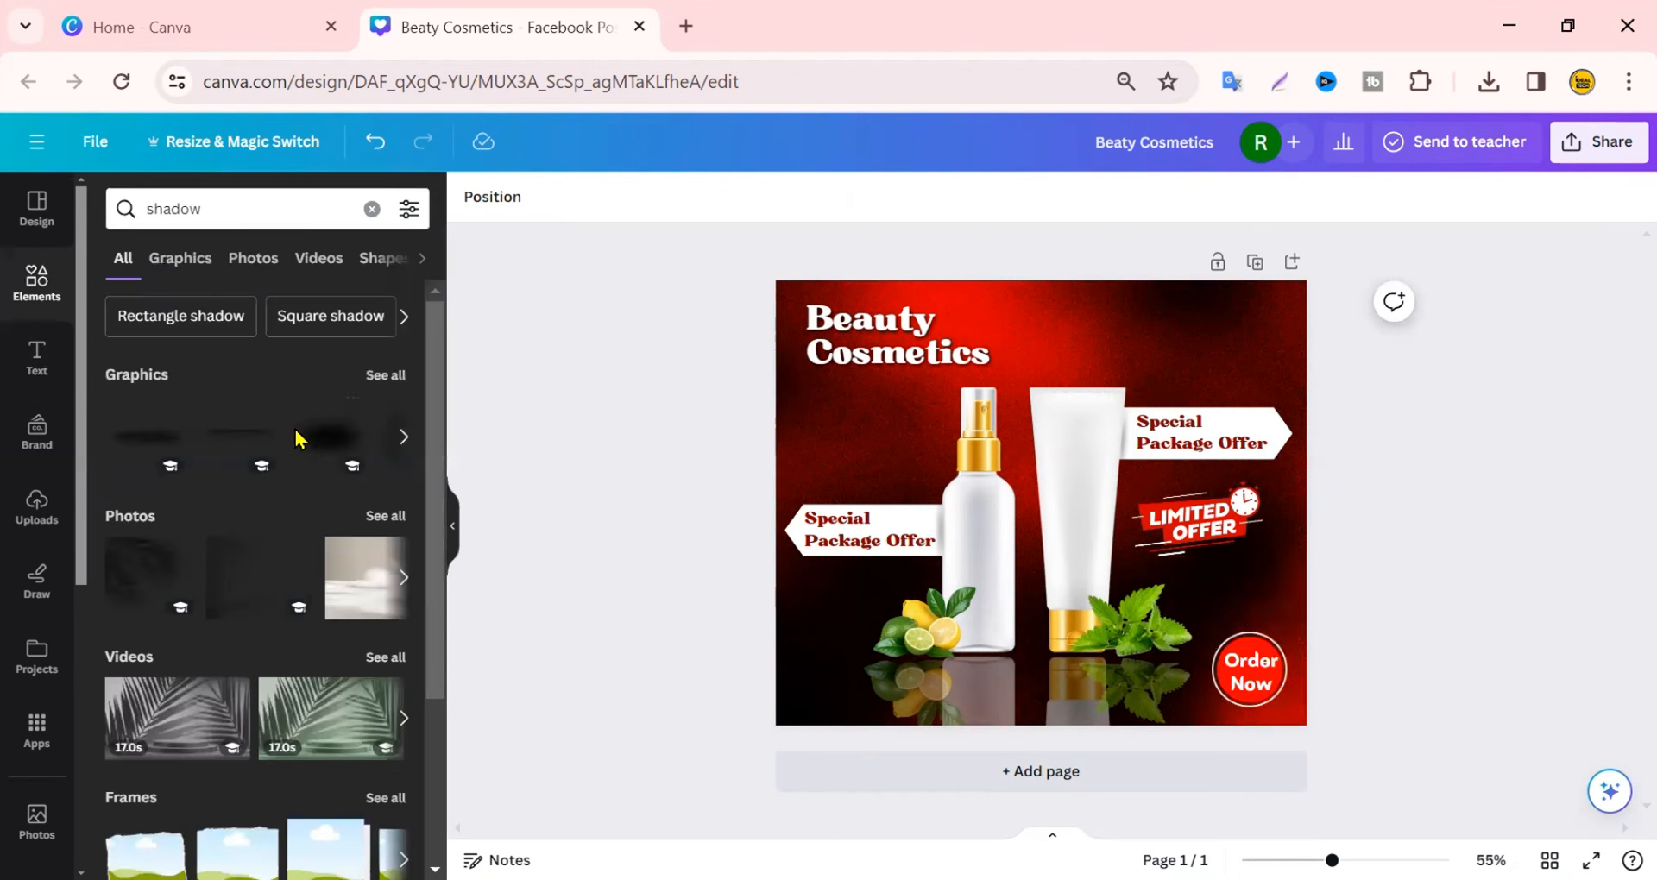
pyautogui.click(393, 380)
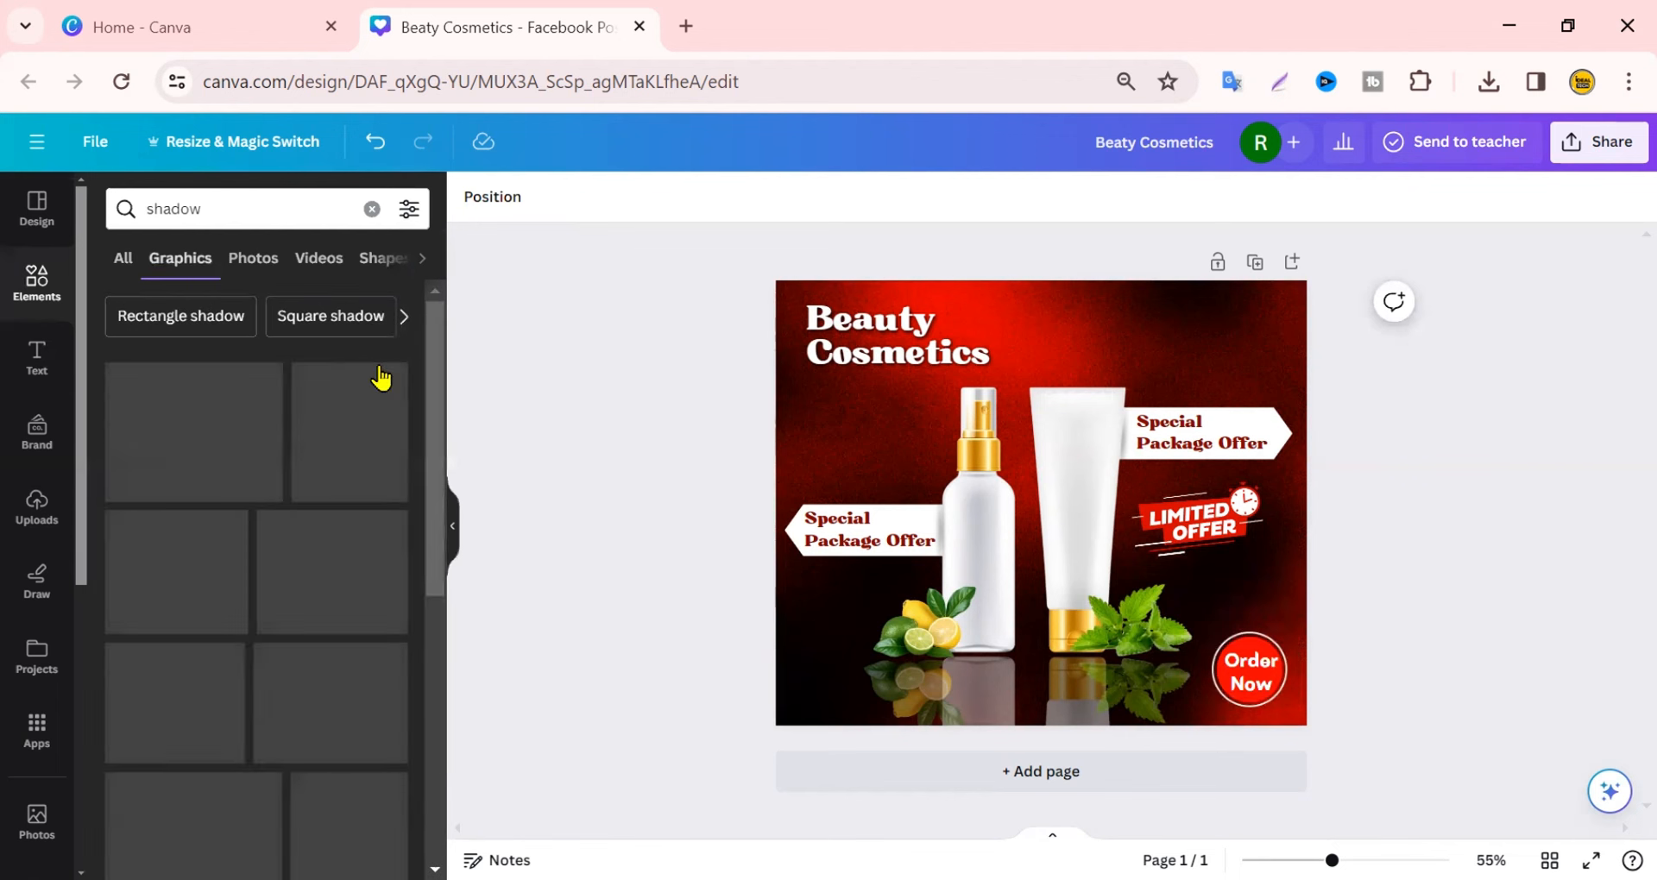
pyautogui.scroll(-3, 278, 453)
pyautogui.scroll(-5, 280, 462)
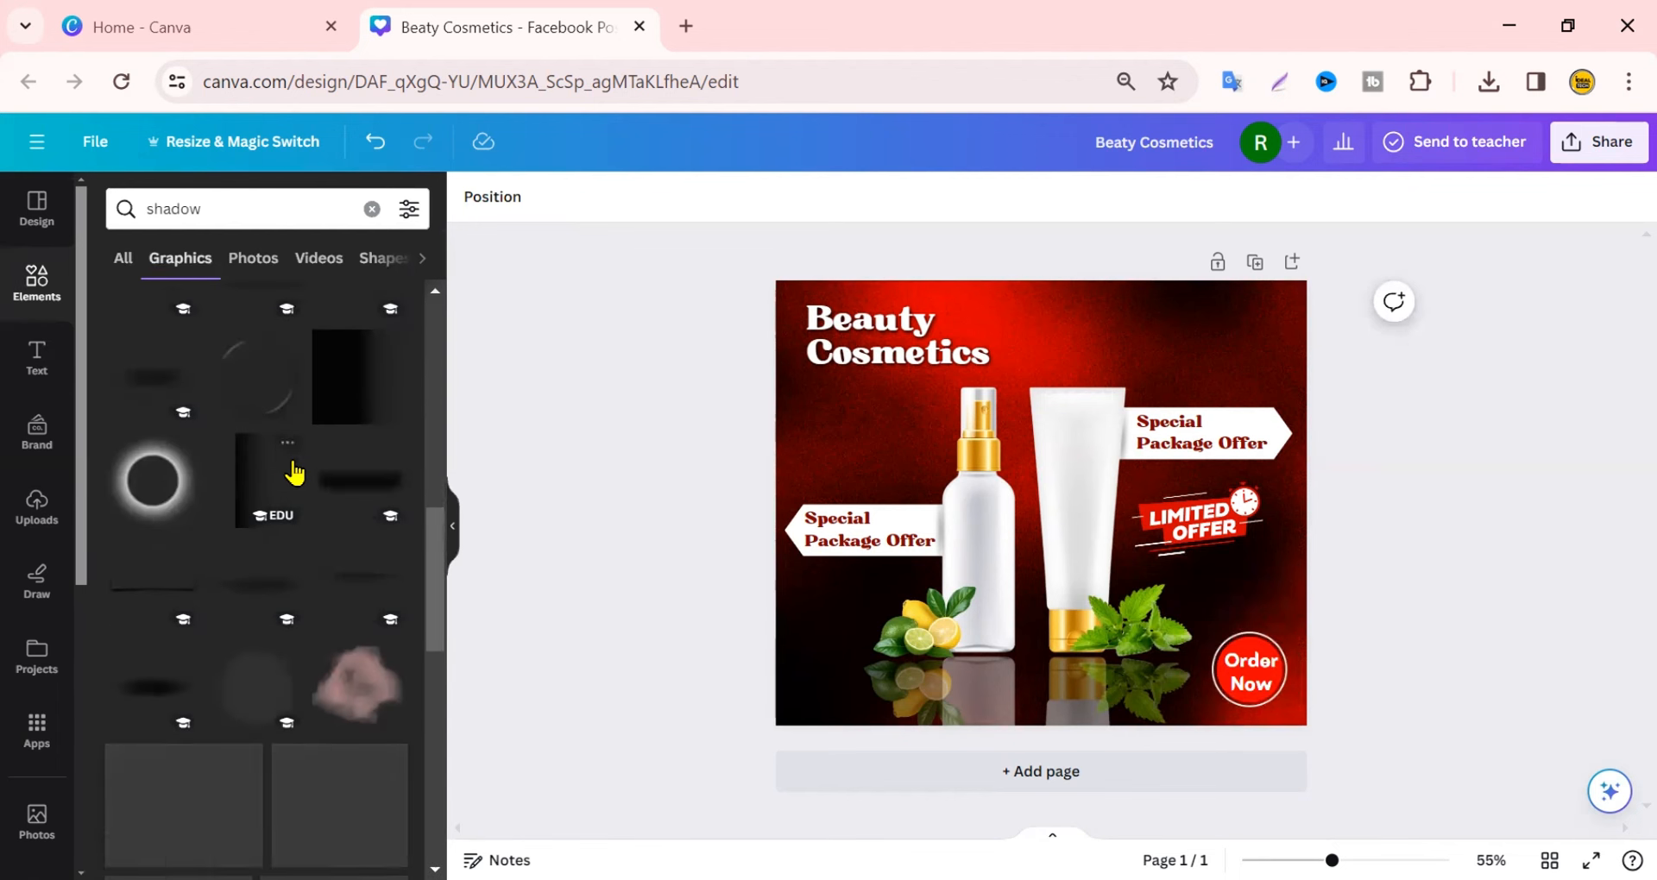
pyautogui.scroll(-5, 293, 471)
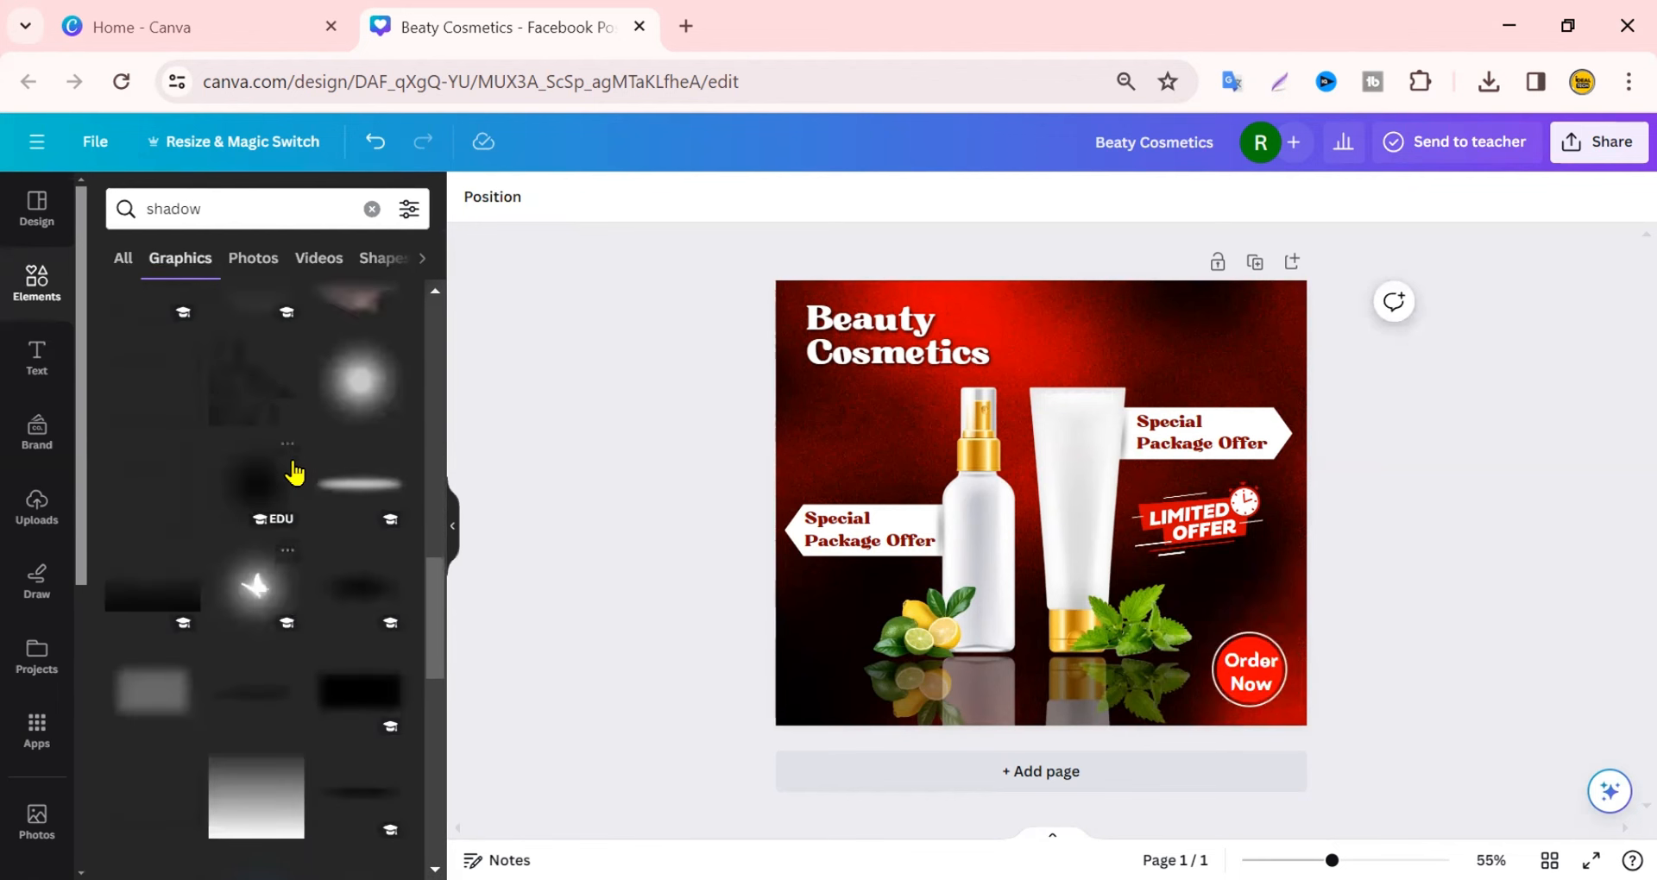
pyautogui.scroll(-5, 293, 470)
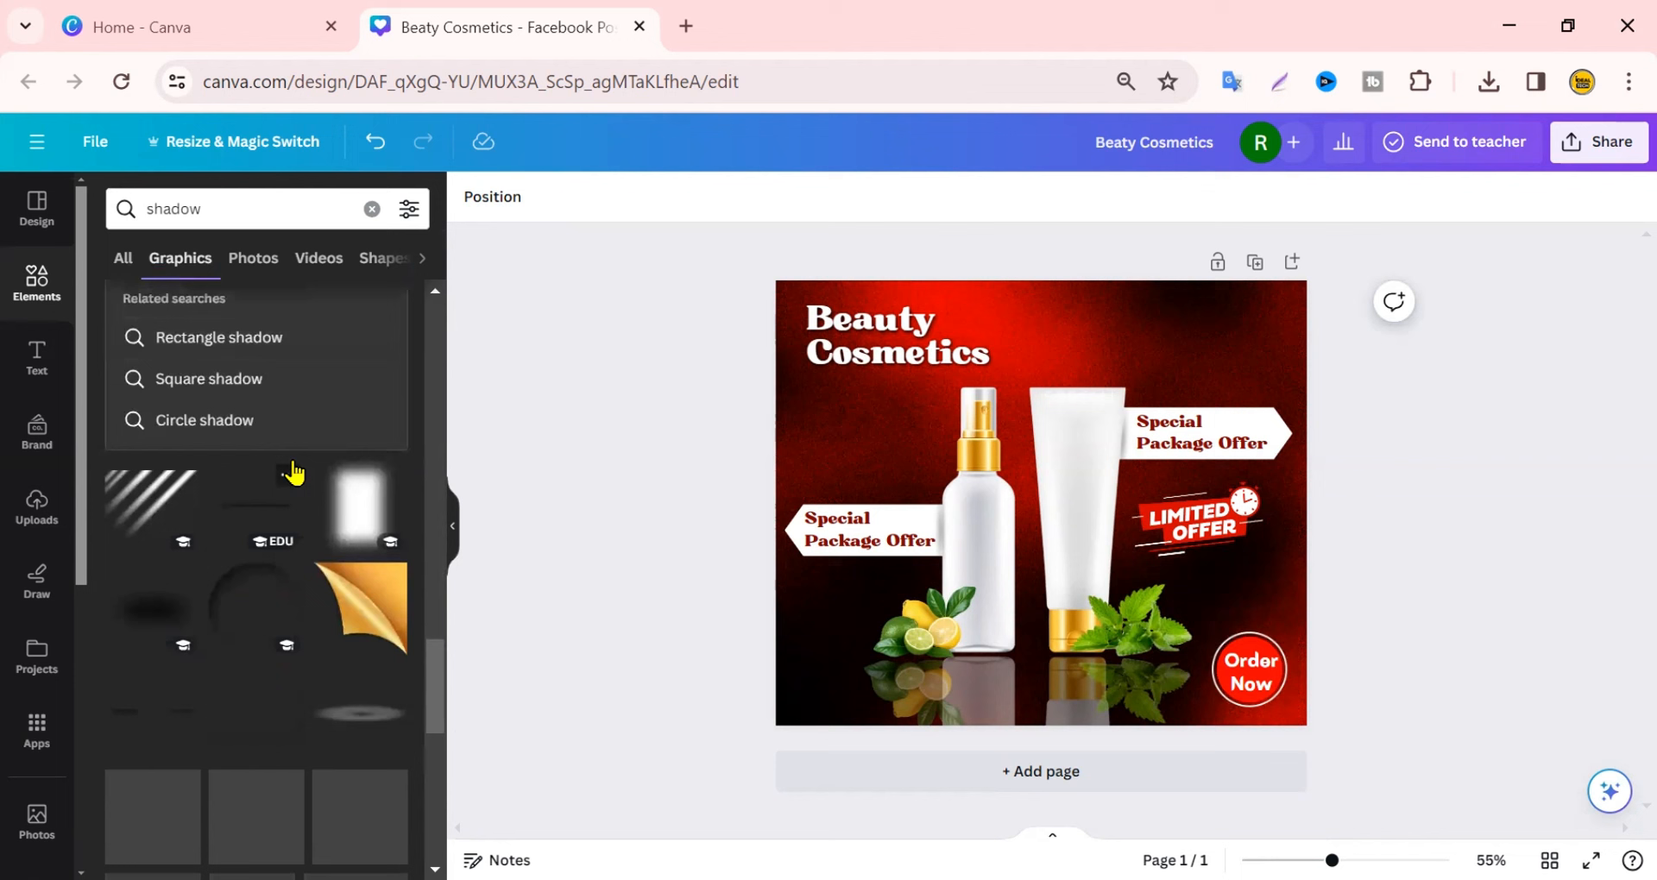
pyautogui.click(363, 604)
pyautogui.moveTo(863, 325); pyautogui.dragTo(1108, 572)
pyautogui.moveTo(1184, 633); pyautogui.dragTo(1279, 326)
pyautogui.click(1424, 397)
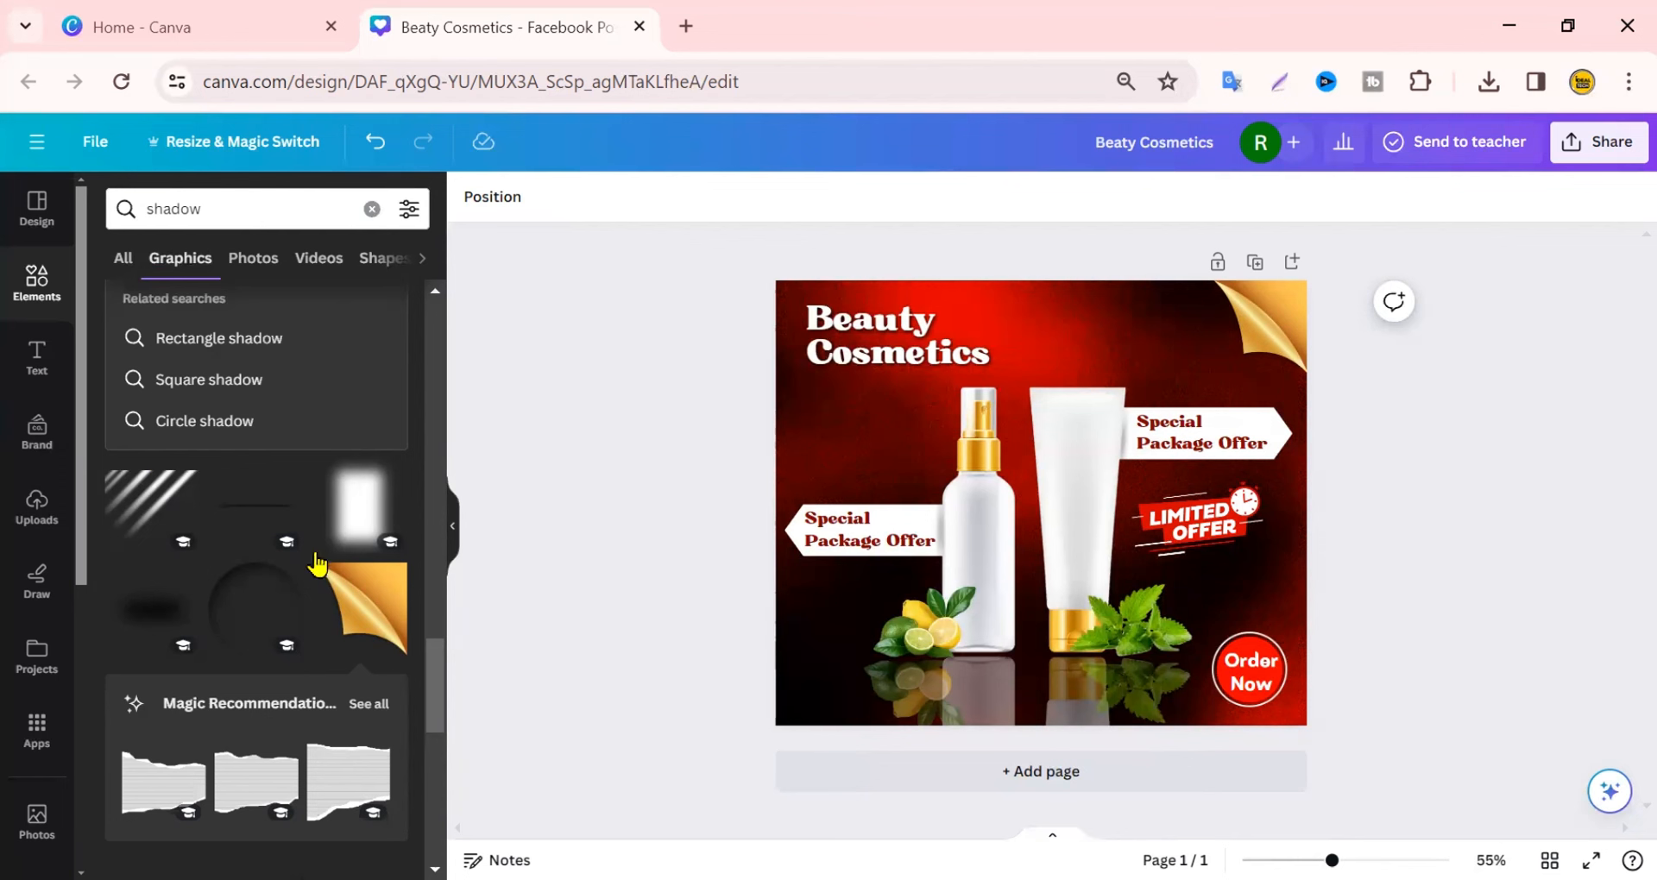
# Find "leaves" photos, add the scattered flying green leaves and enlarge them to span the width of the post
pyautogui.click(126, 208)
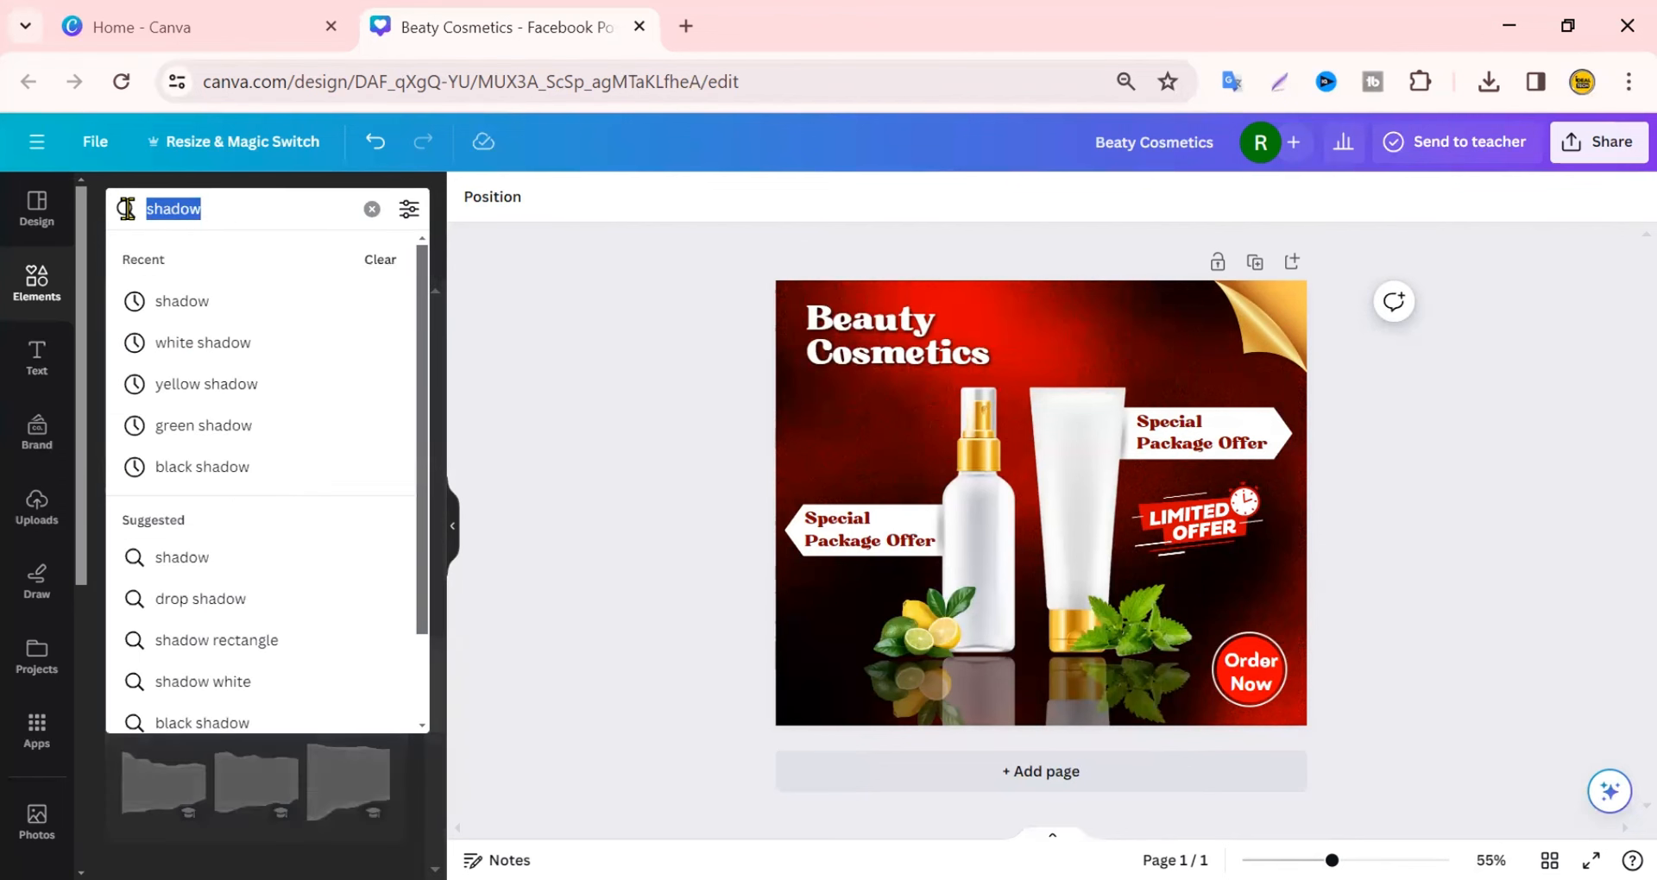
pyautogui.write('lea')
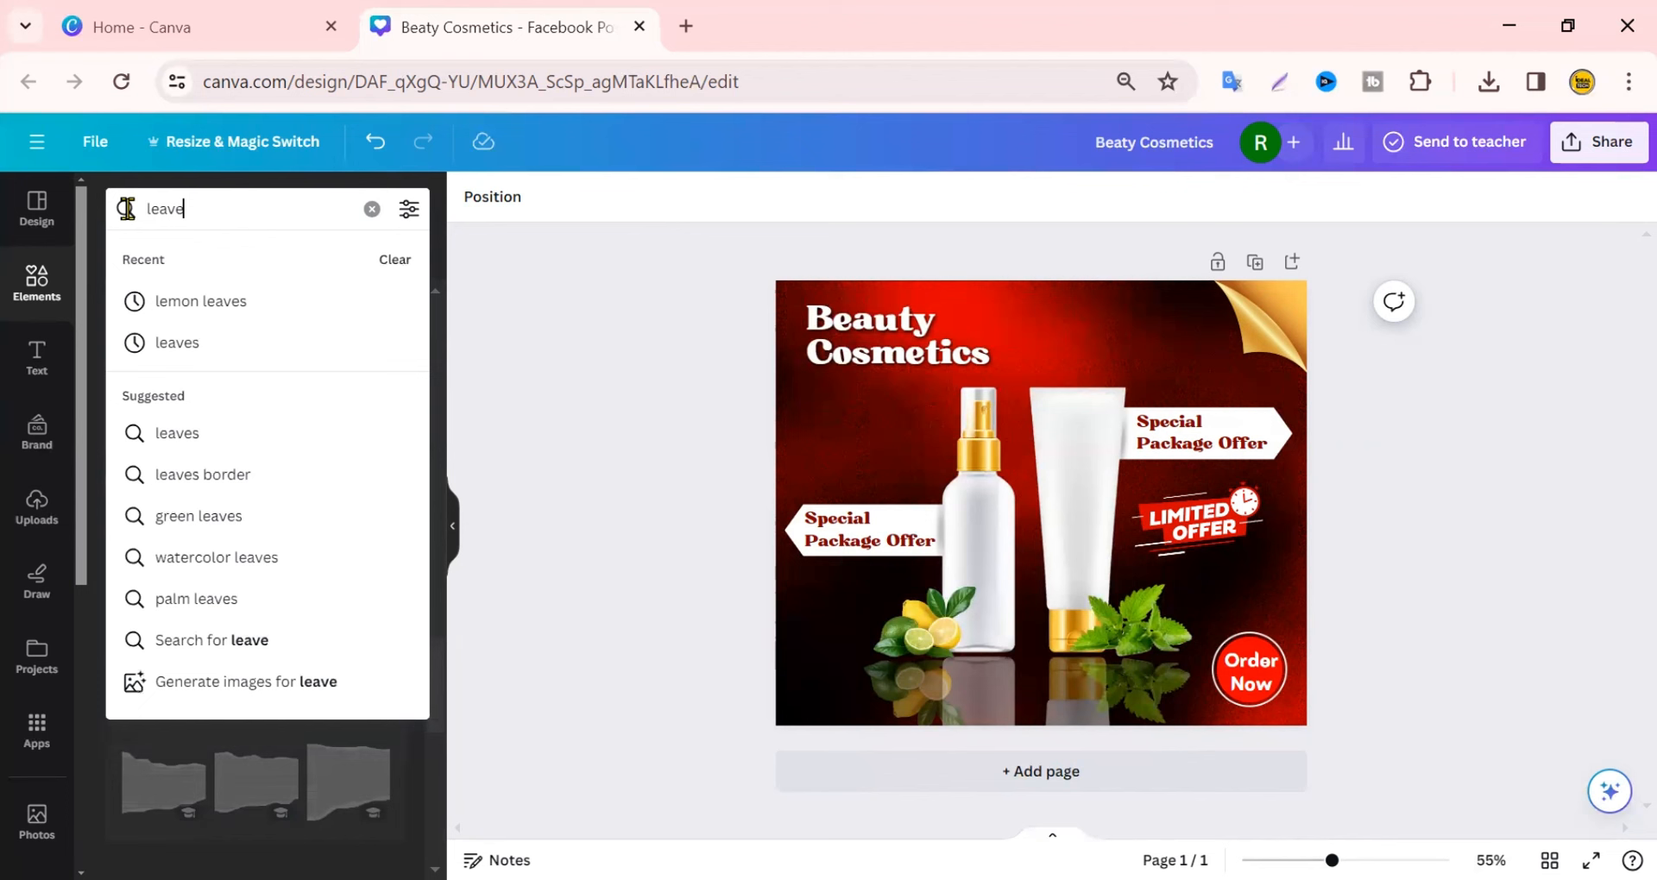
pyautogui.write('ve')
pyautogui.click(228, 344)
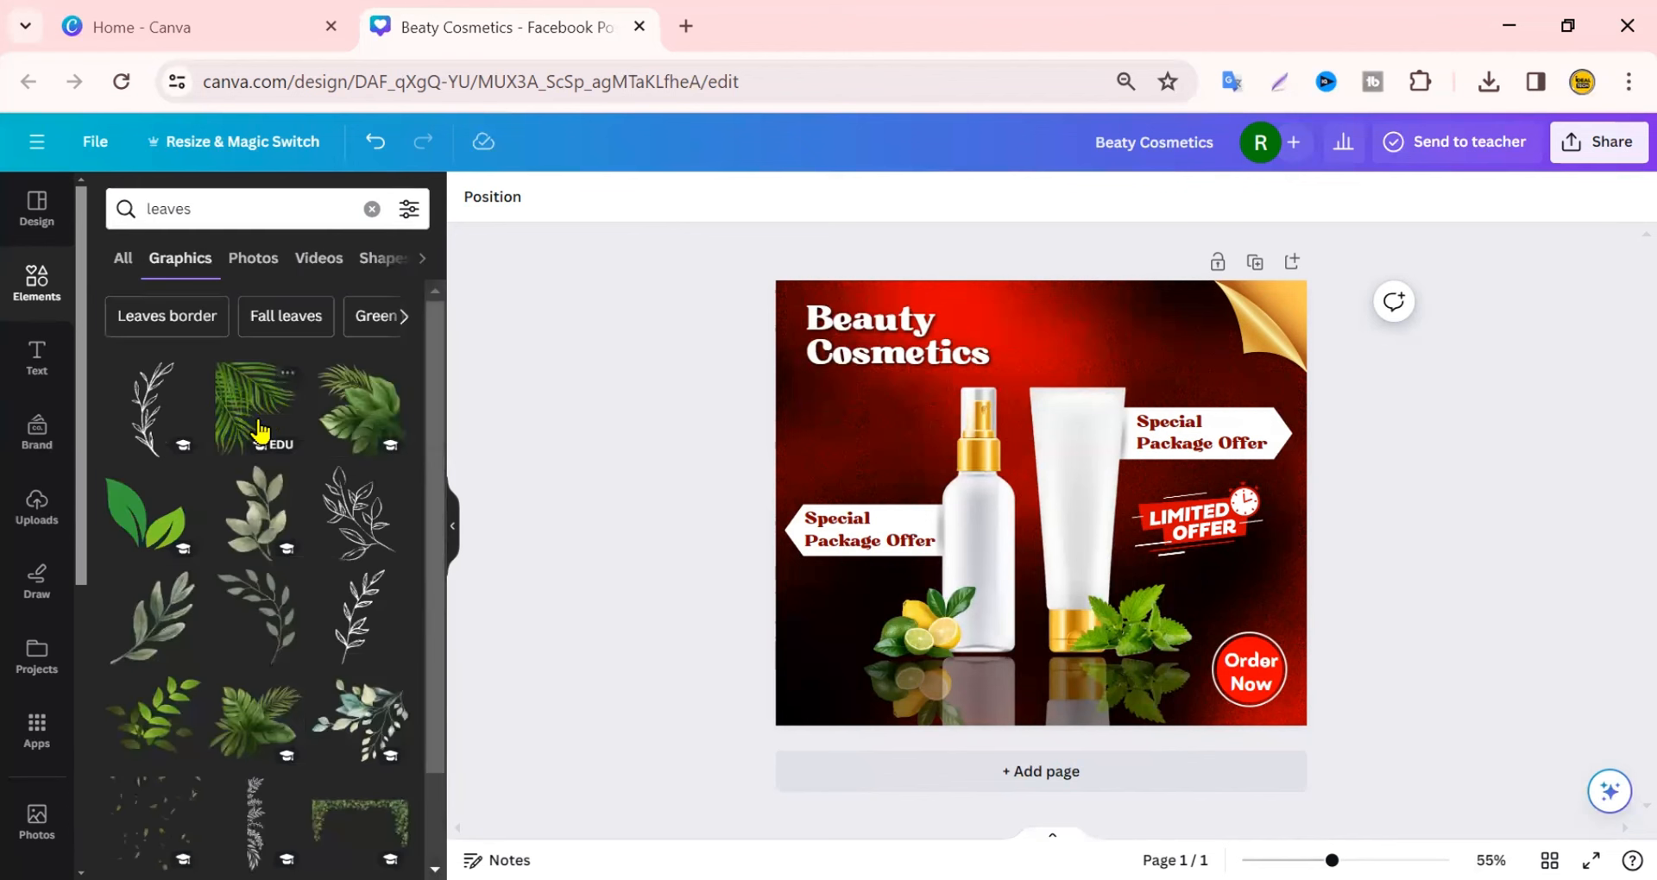
pyautogui.click(254, 262)
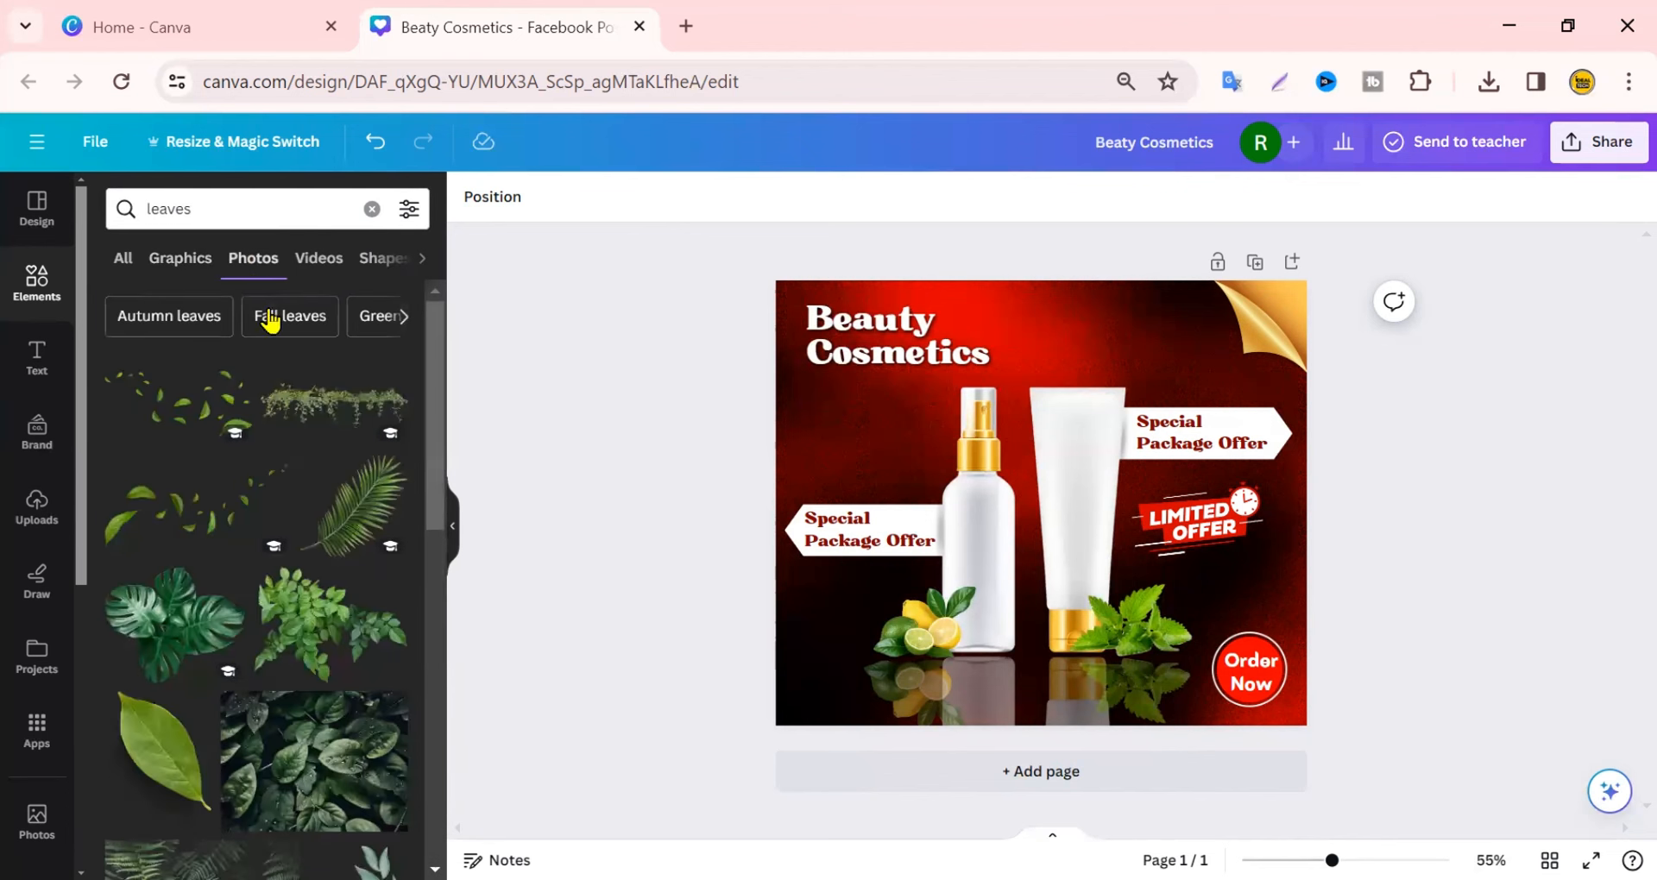
pyautogui.click(180, 528)
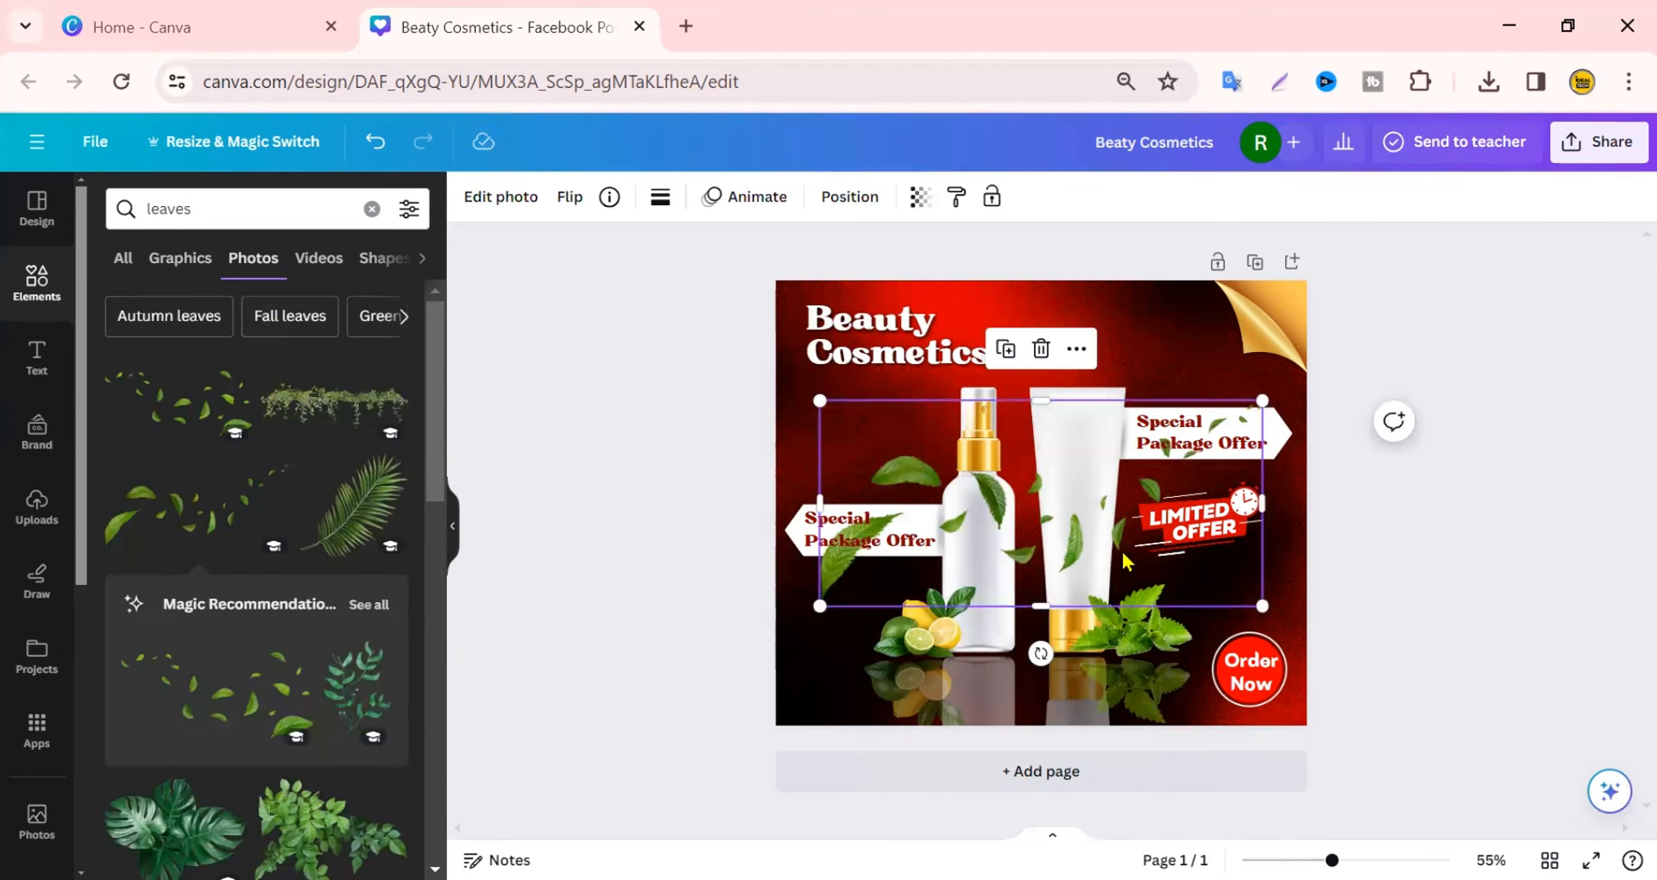
pyautogui.moveTo(1262, 400); pyautogui.dragTo(1302, 371)
pyautogui.moveTo(1049, 483); pyautogui.dragTo(1039, 480)
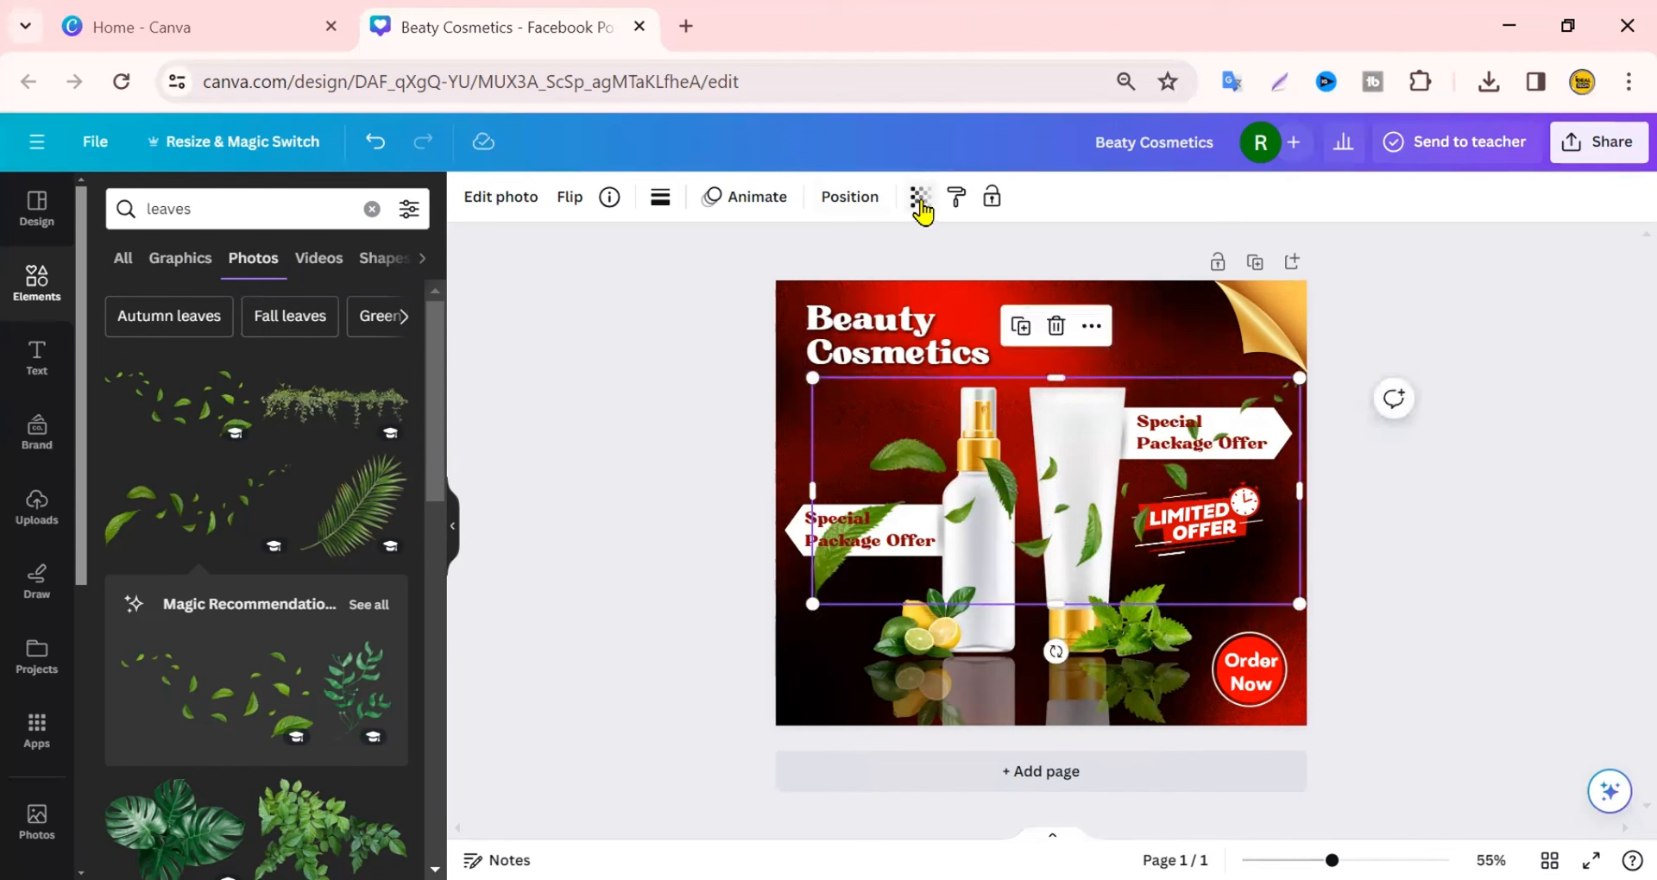
# Send the flying leaves behind the products and banners and set their transparency to 56
pyautogui.click(1091, 326)
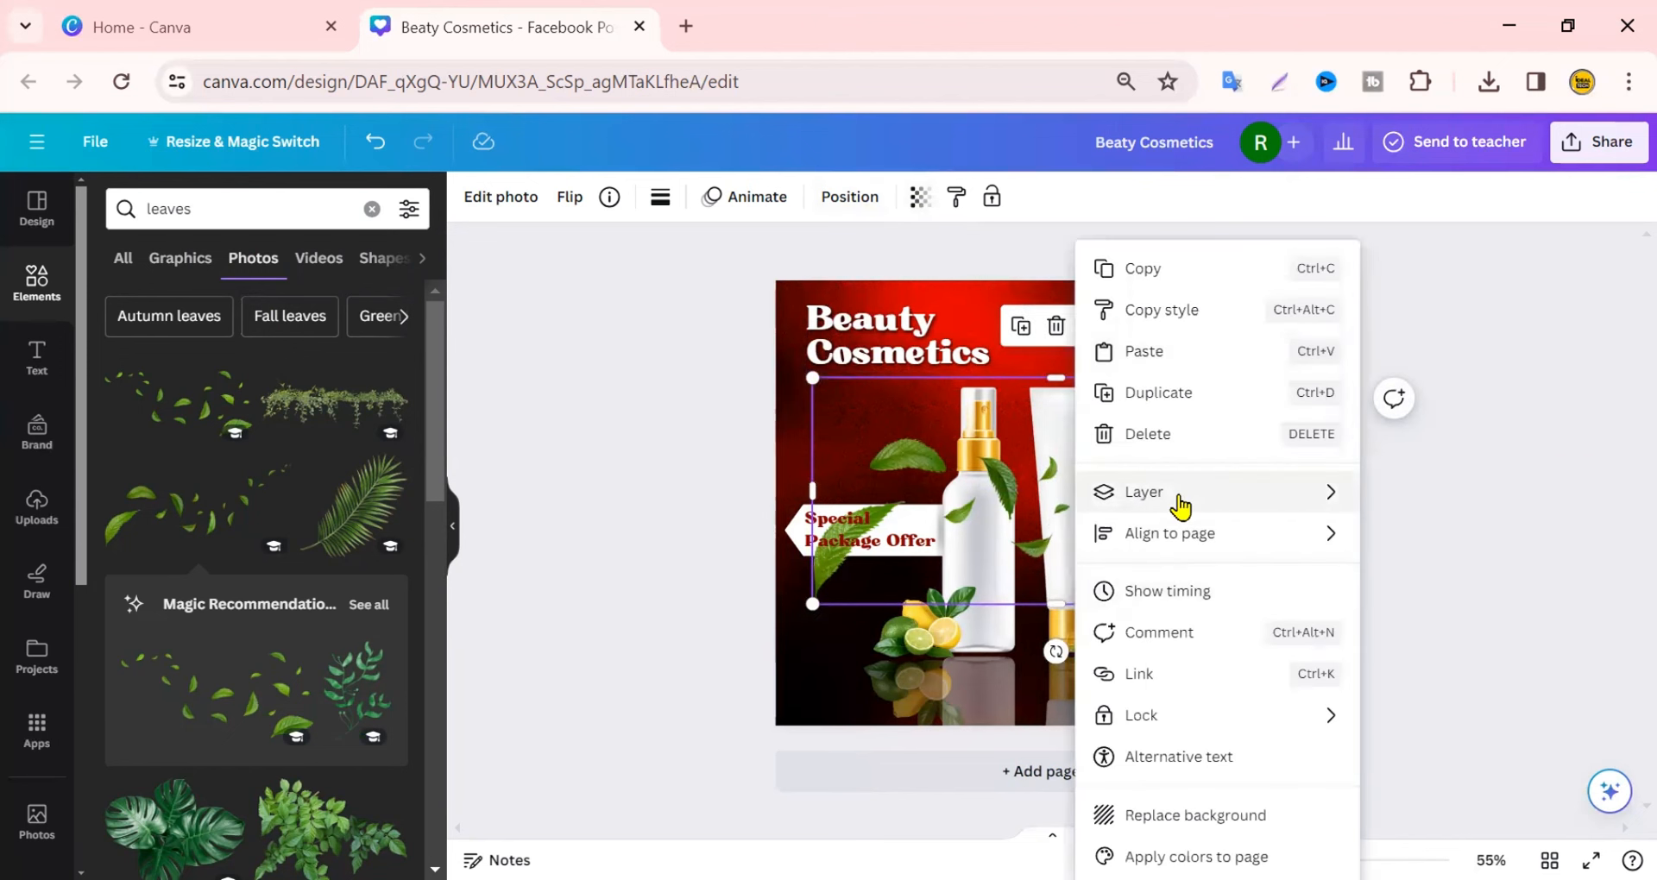
pyautogui.moveTo(1211, 502)
pyautogui.click(1409, 618)
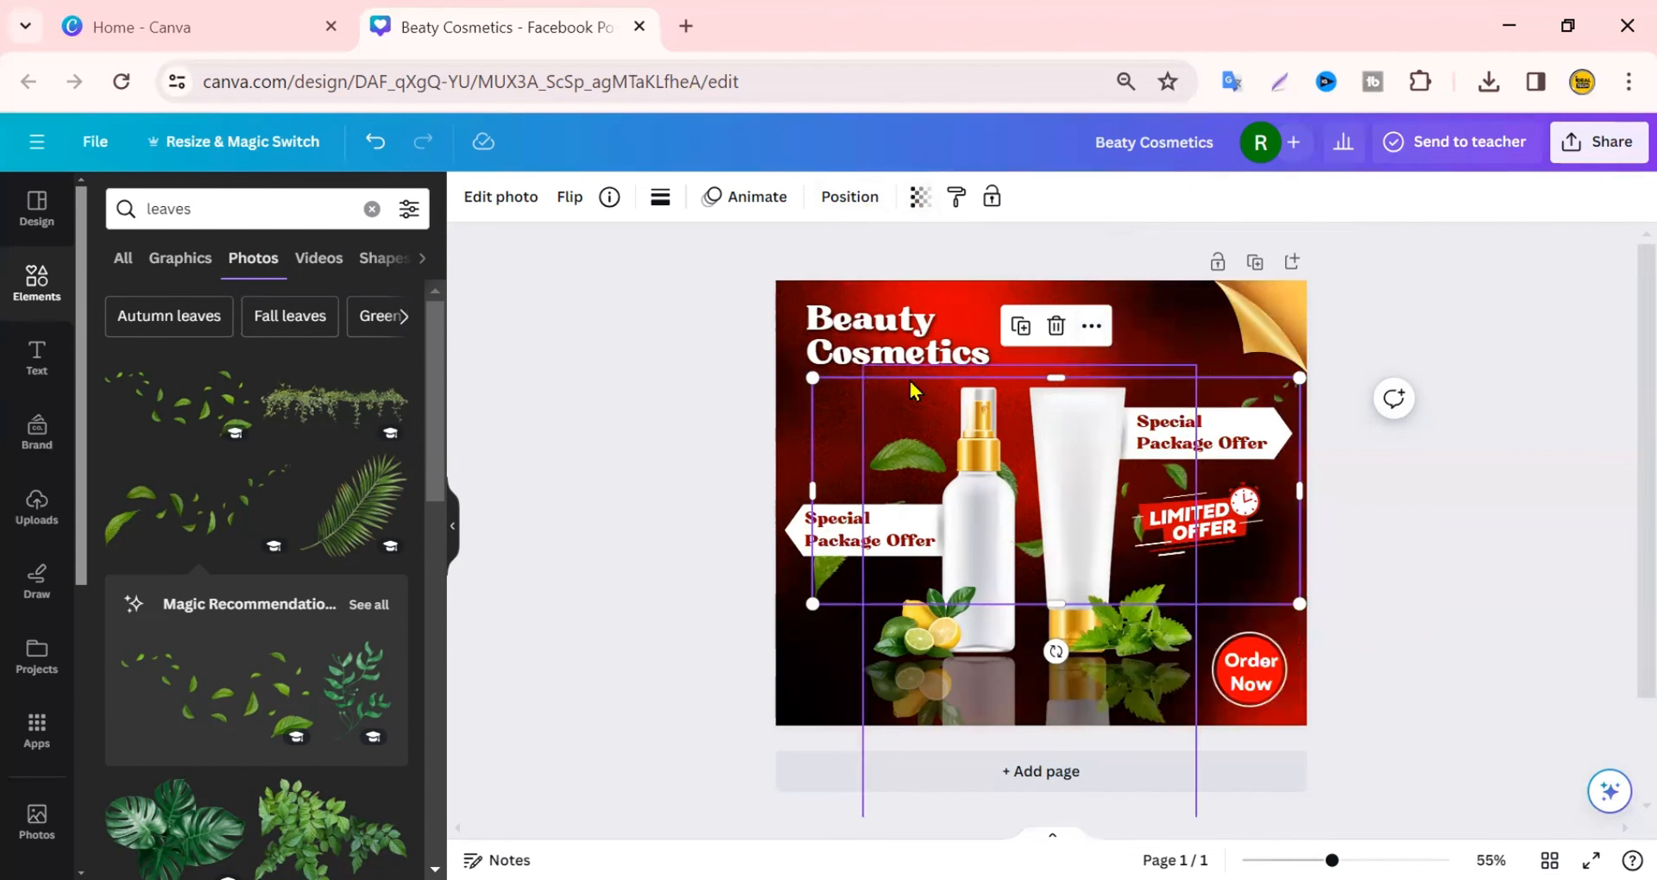
pyautogui.click(918, 197)
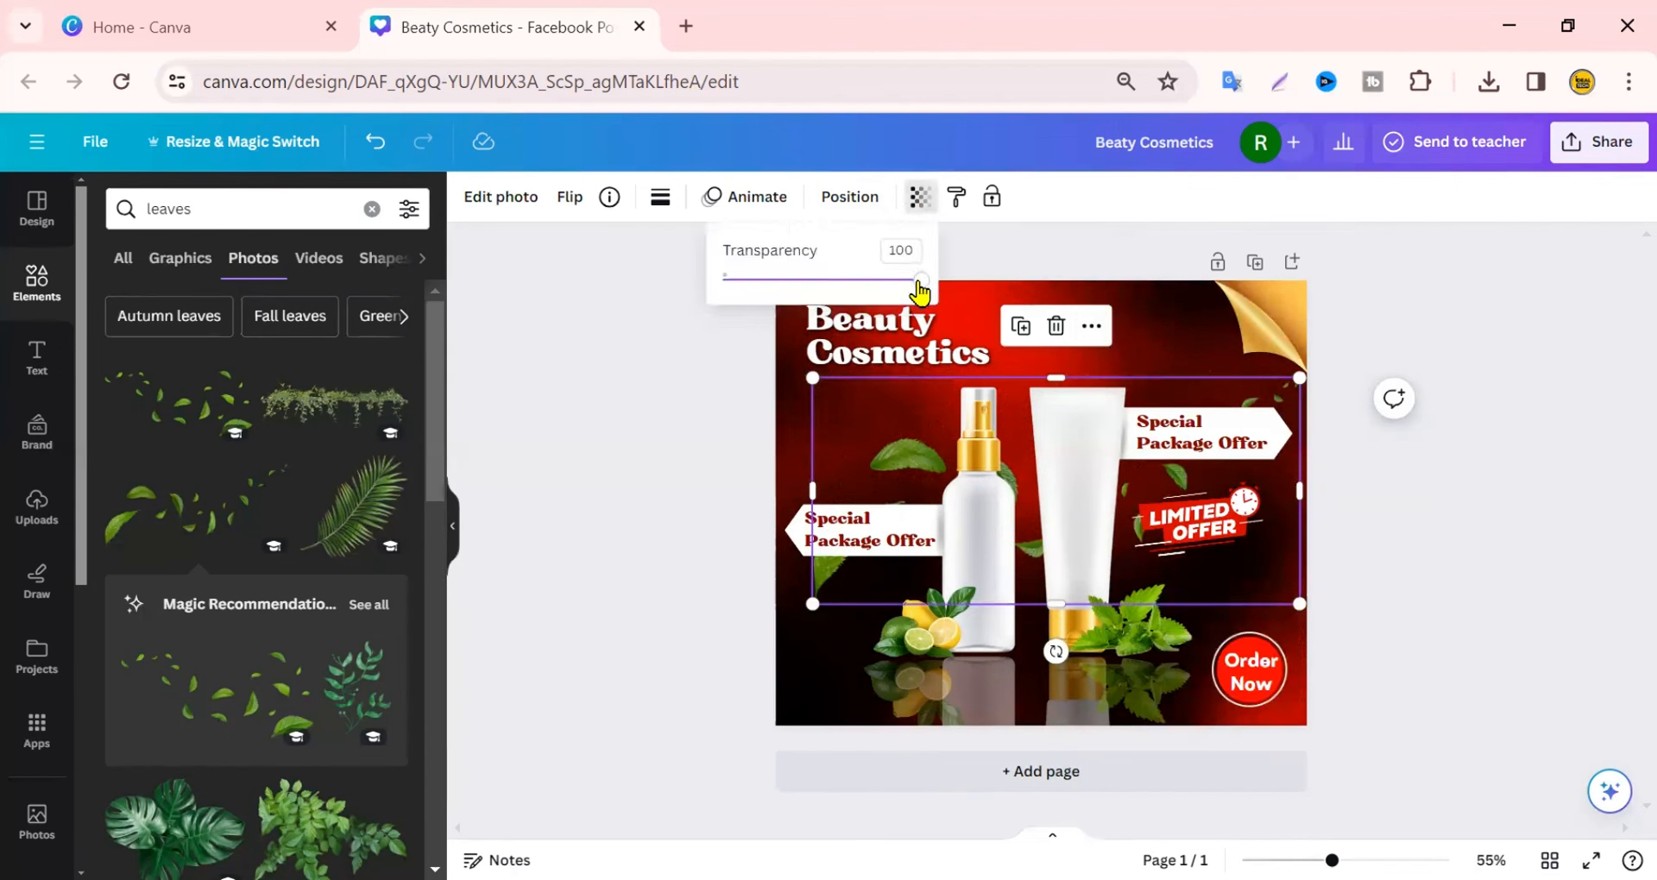
pyautogui.moveTo(919, 291); pyautogui.dragTo(837, 319)
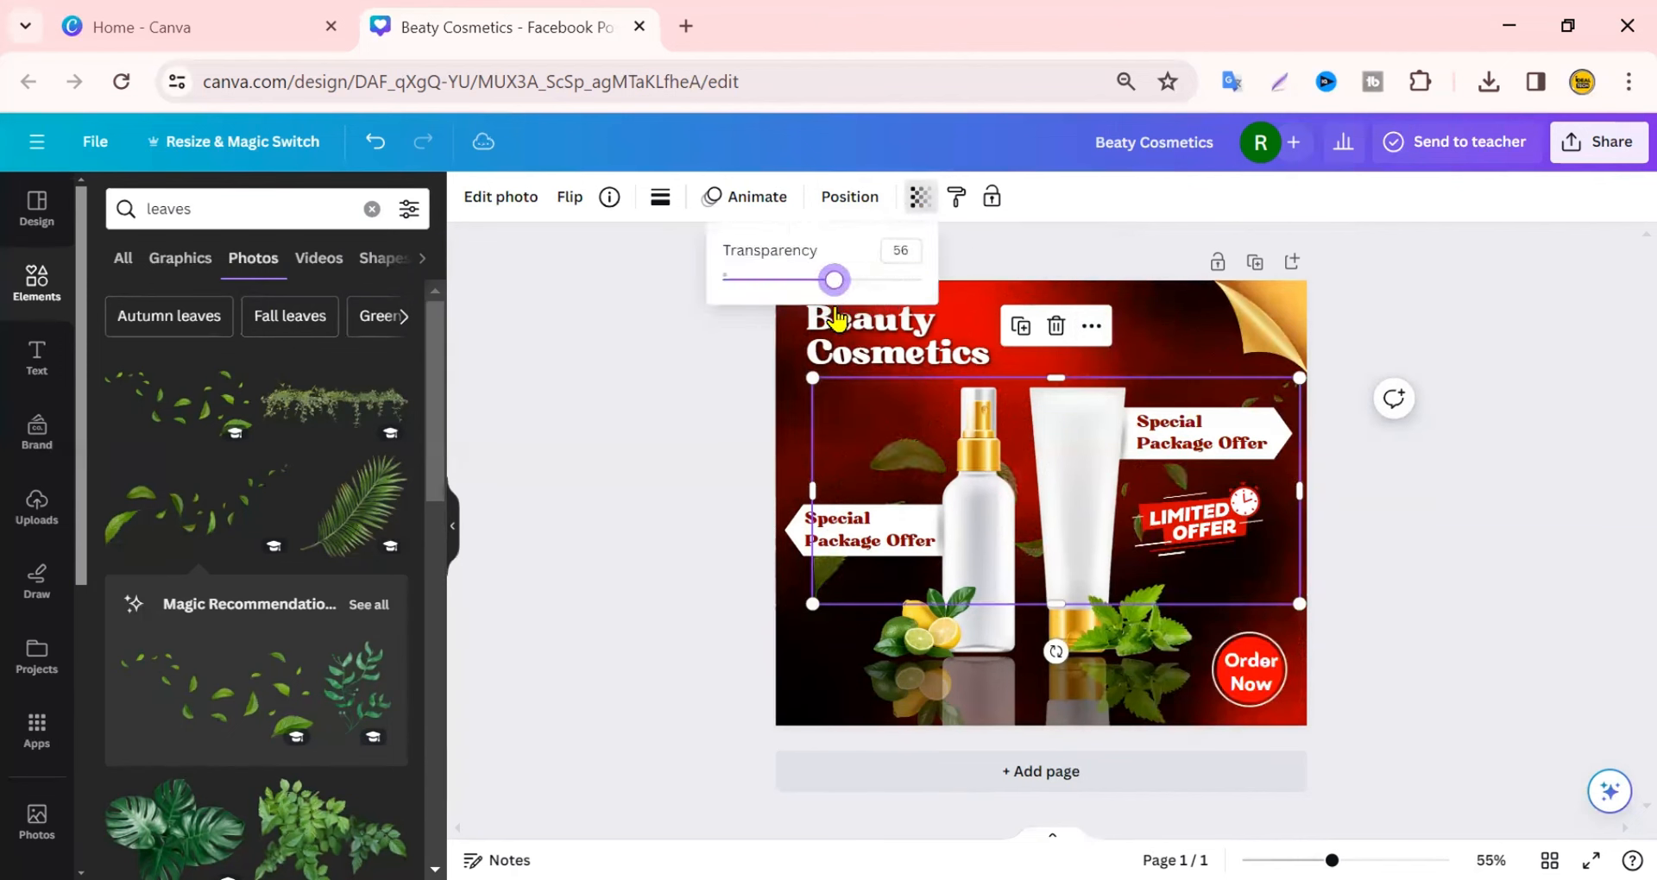
pyautogui.click(1450, 484)
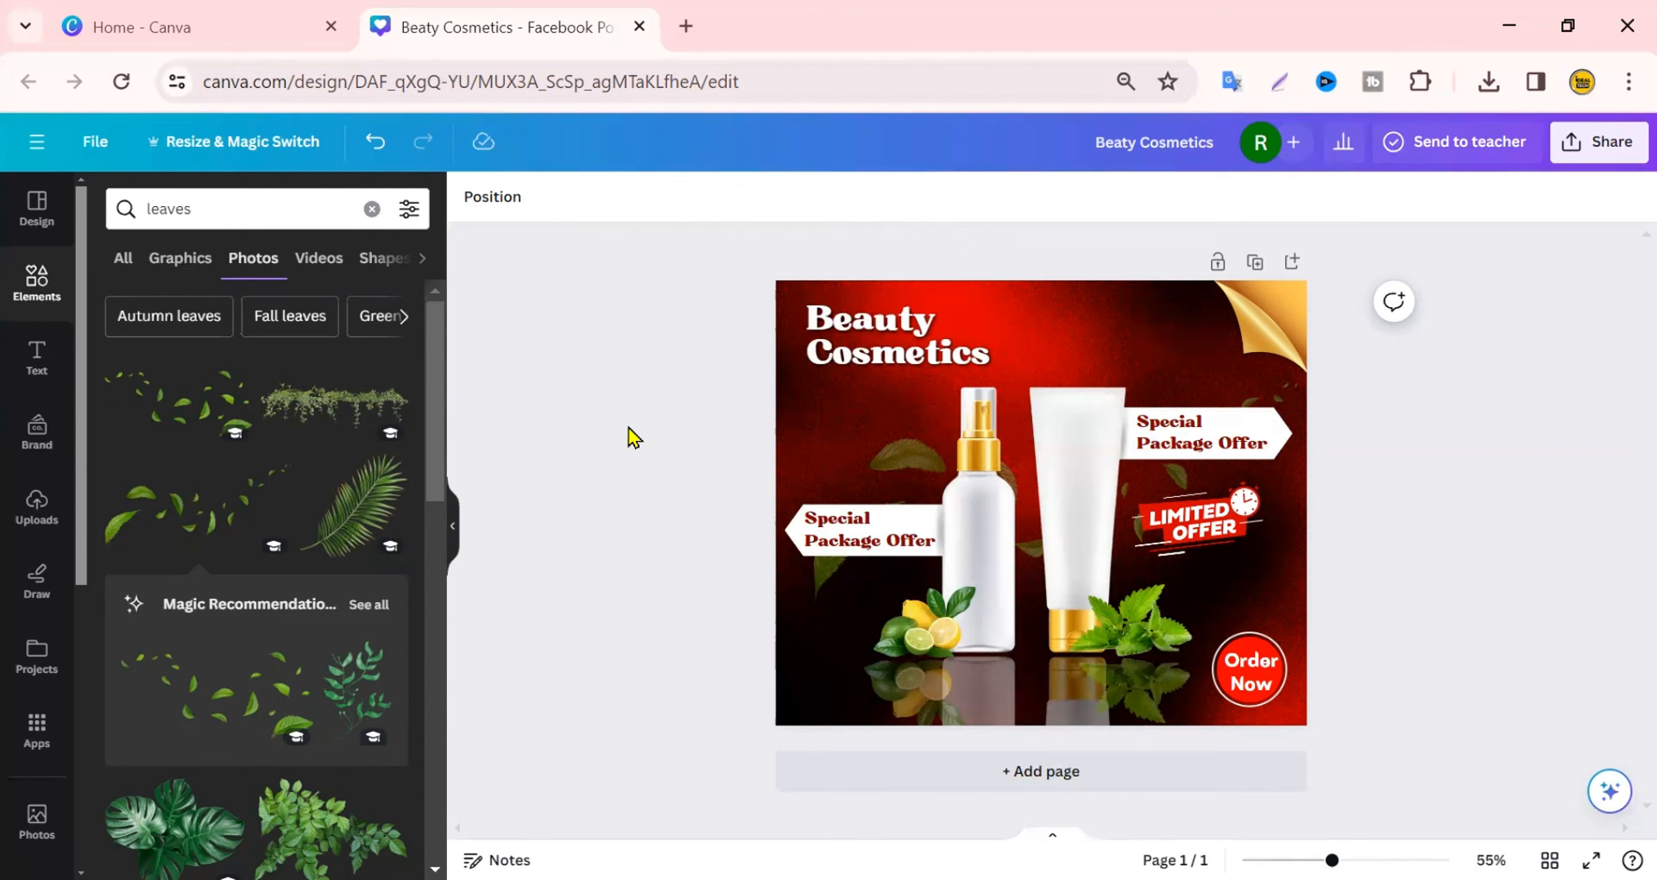
pyautogui.click(826, 542)
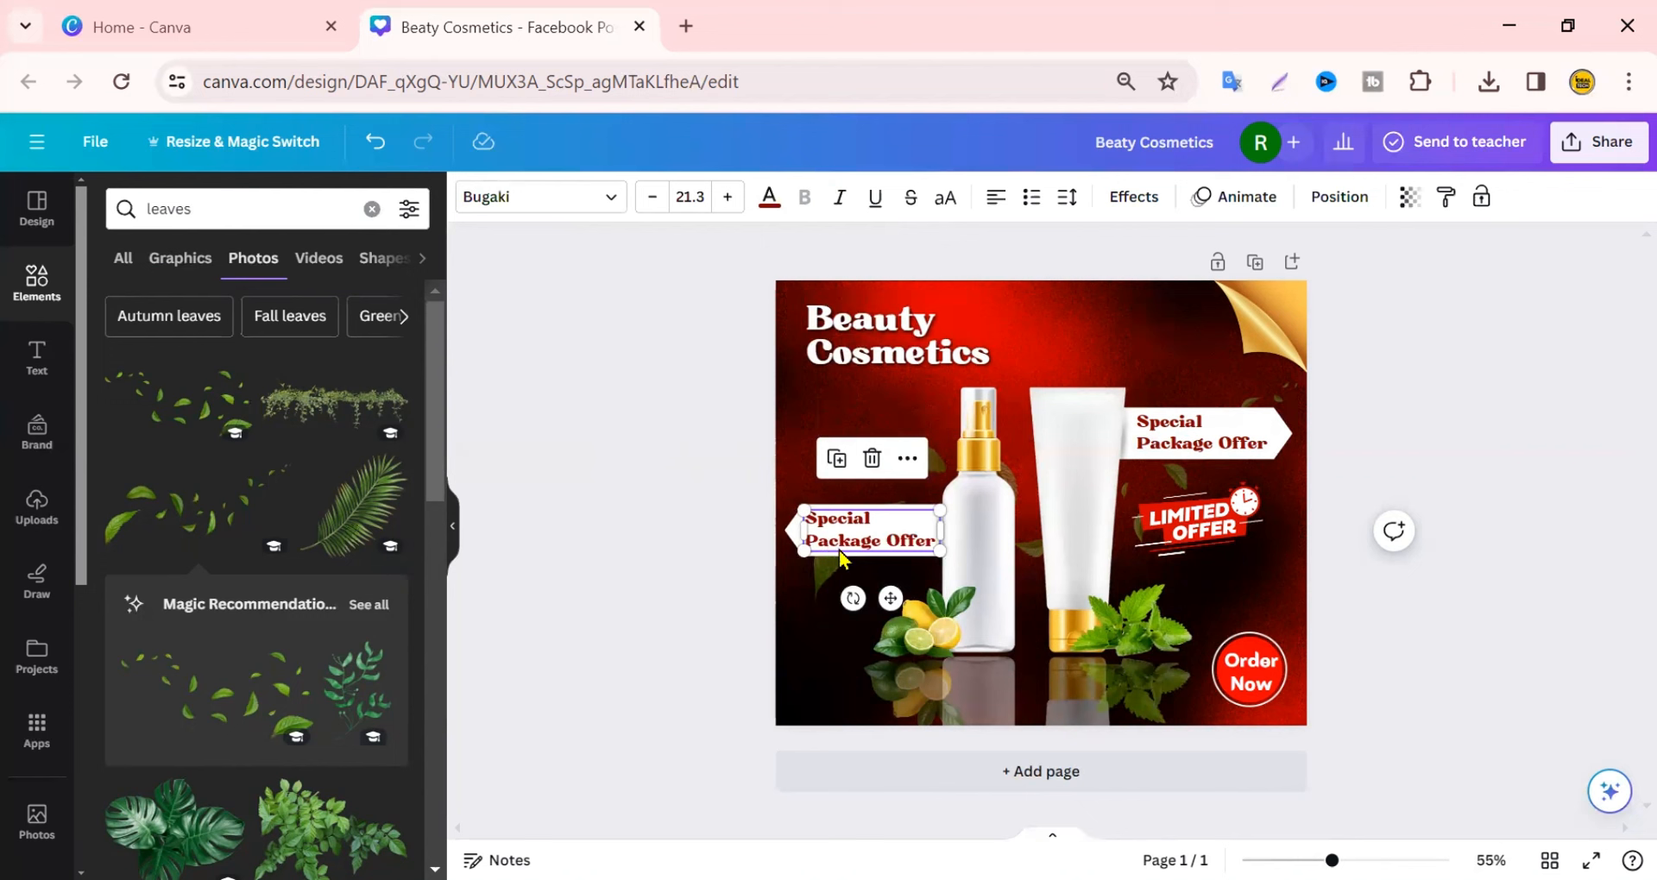
pyautogui.click(642, 417)
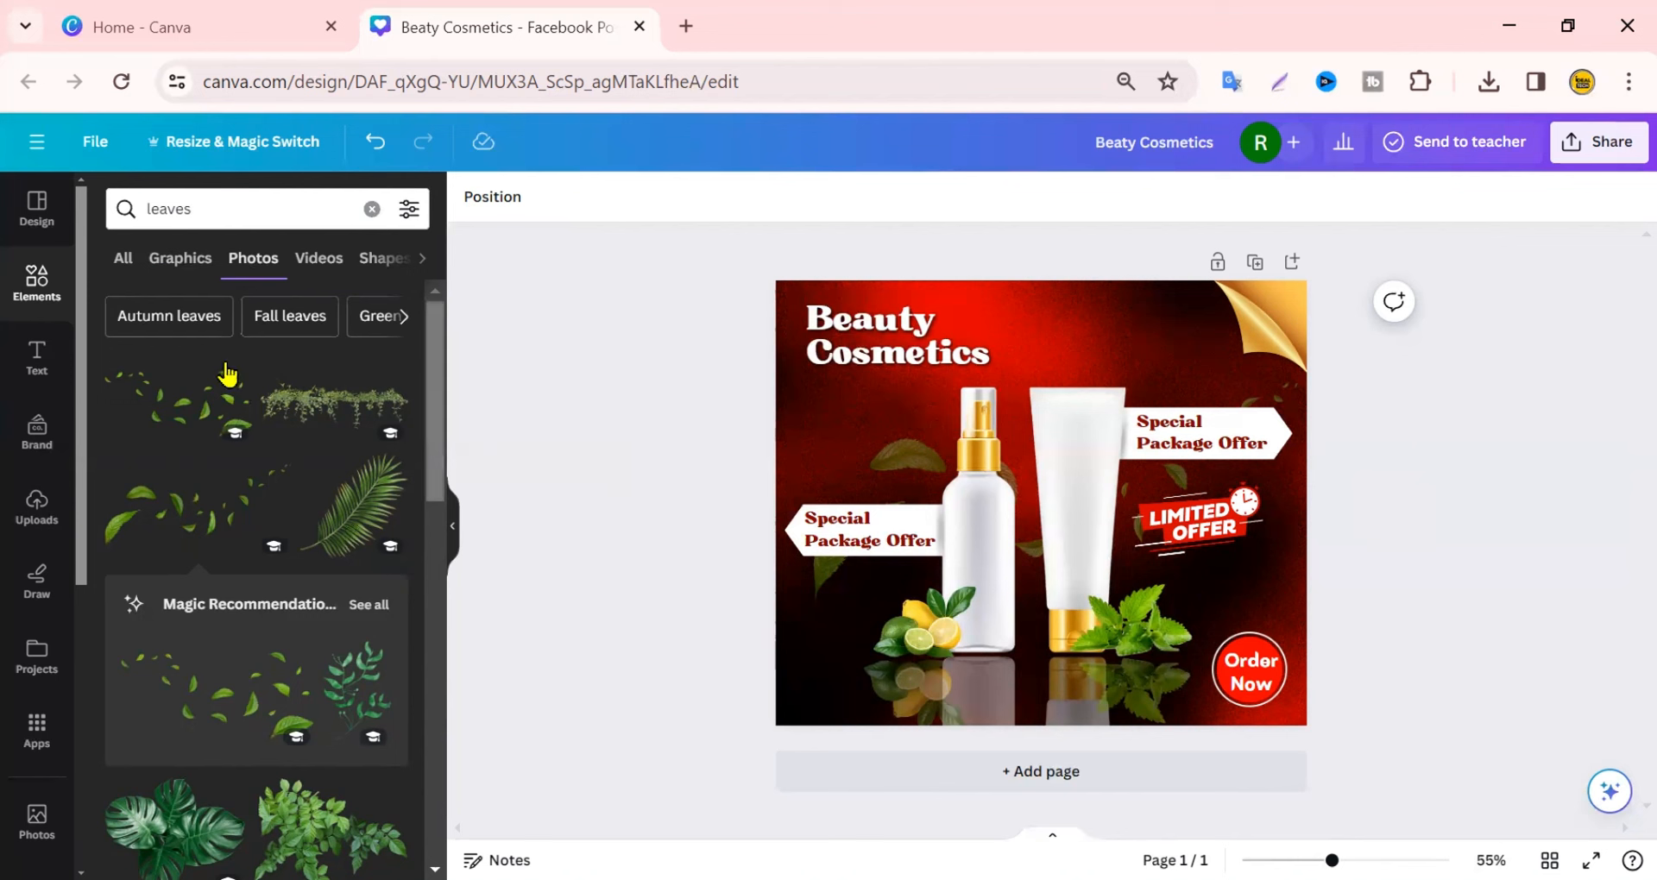
# Search the elements for "cosmetics" graphics and add the line icon of makeup brushes beside a woman's face
pyautogui.click(45, 302)
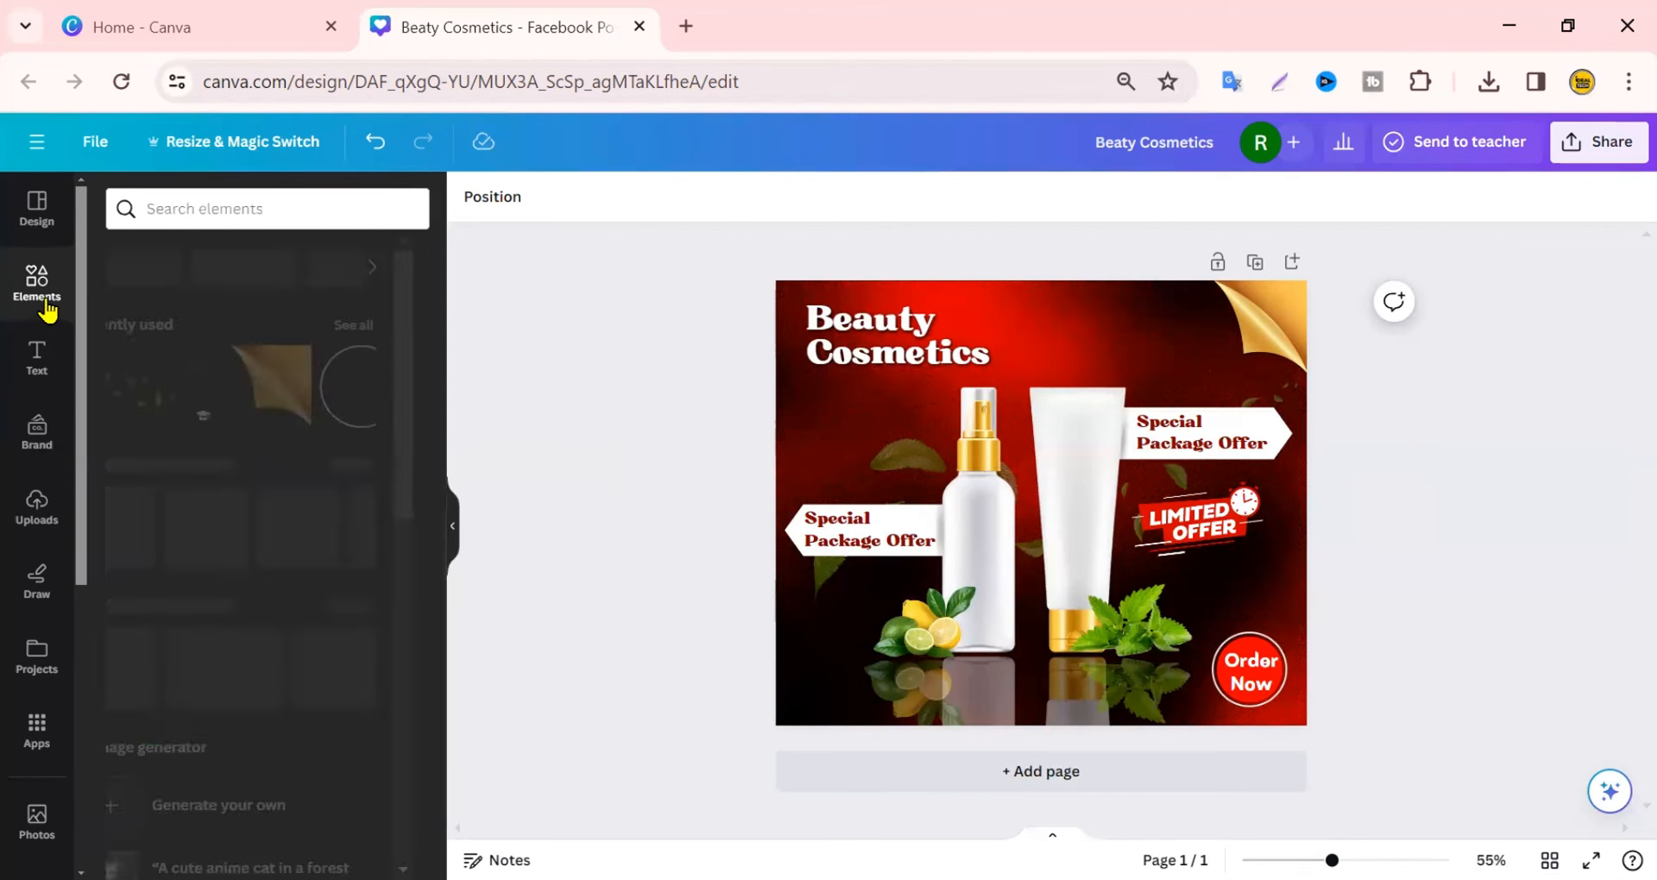
pyautogui.click(169, 207)
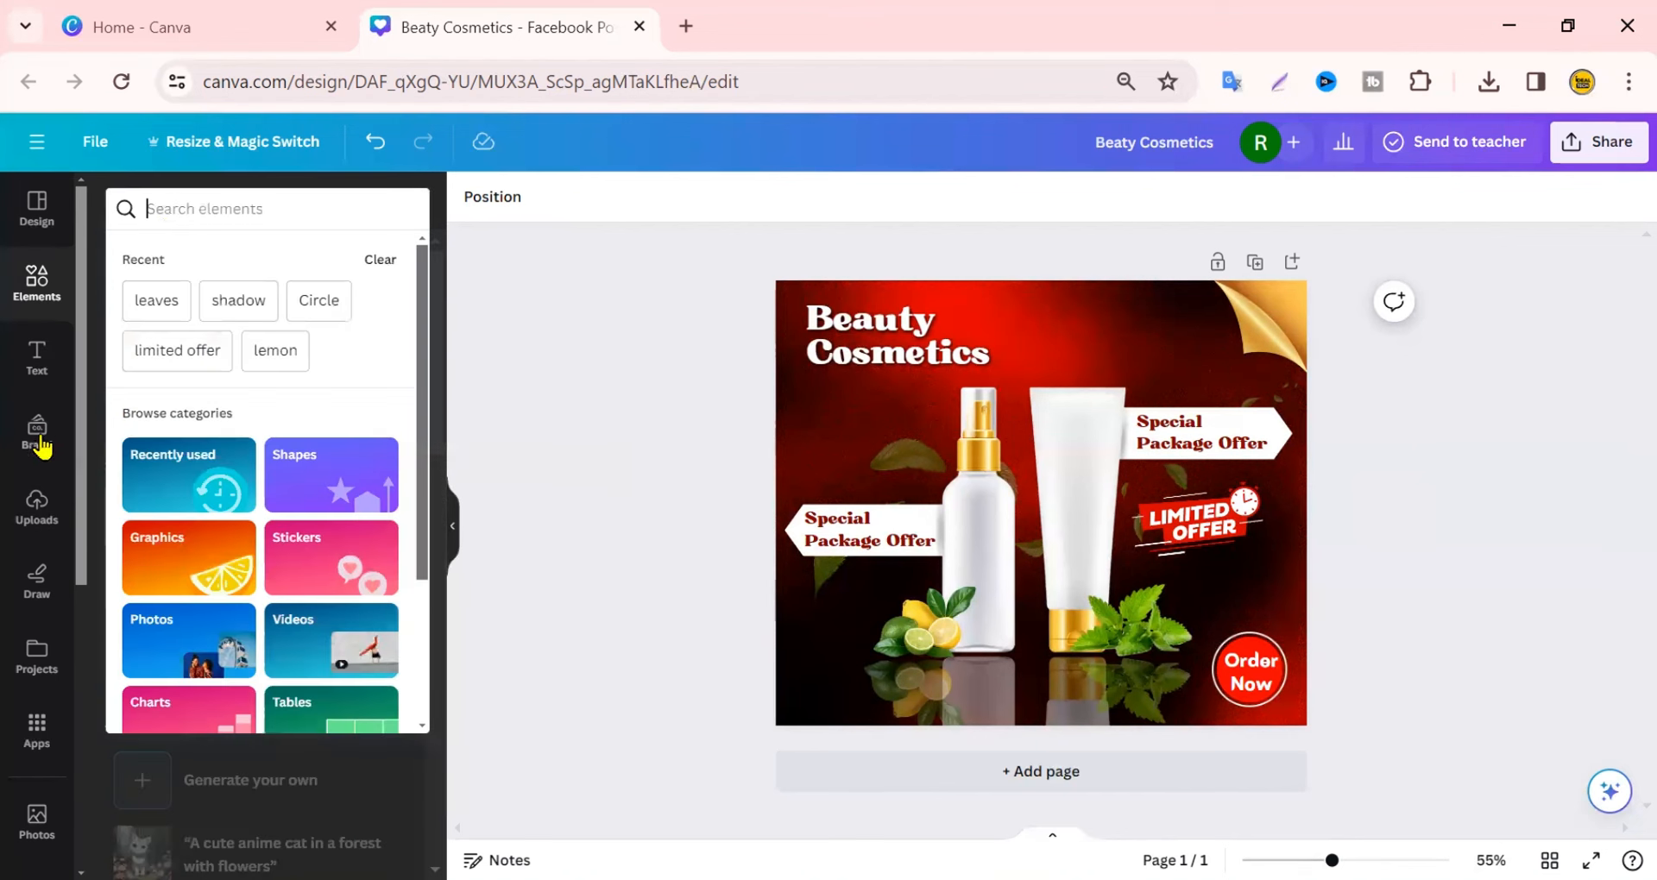
pyautogui.click(31, 294)
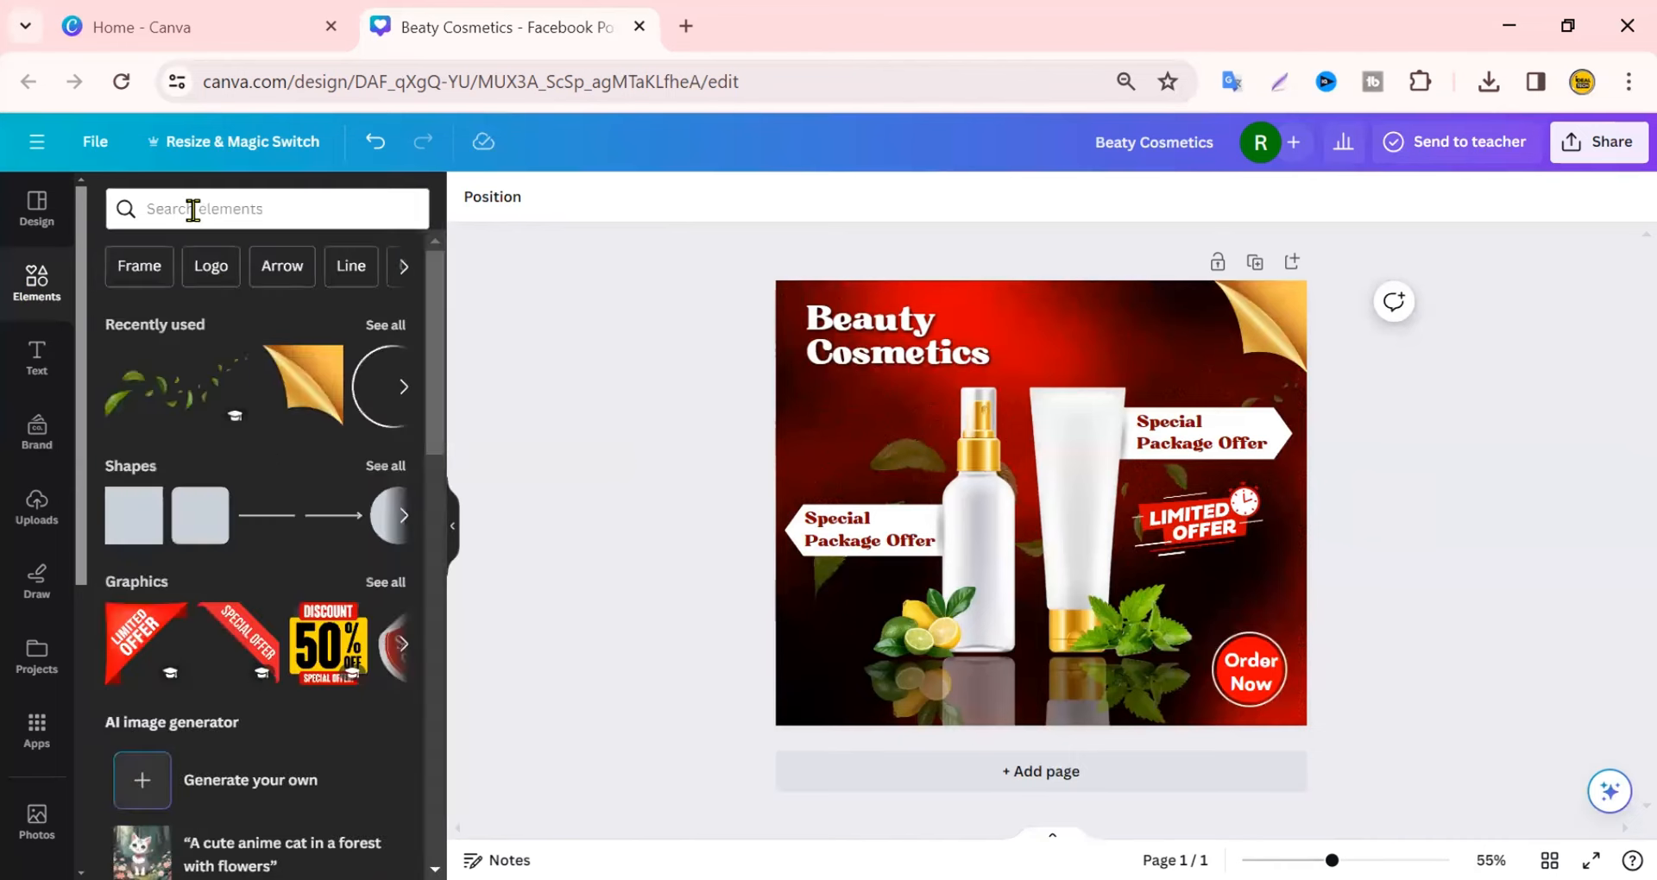
pyautogui.click(192, 210)
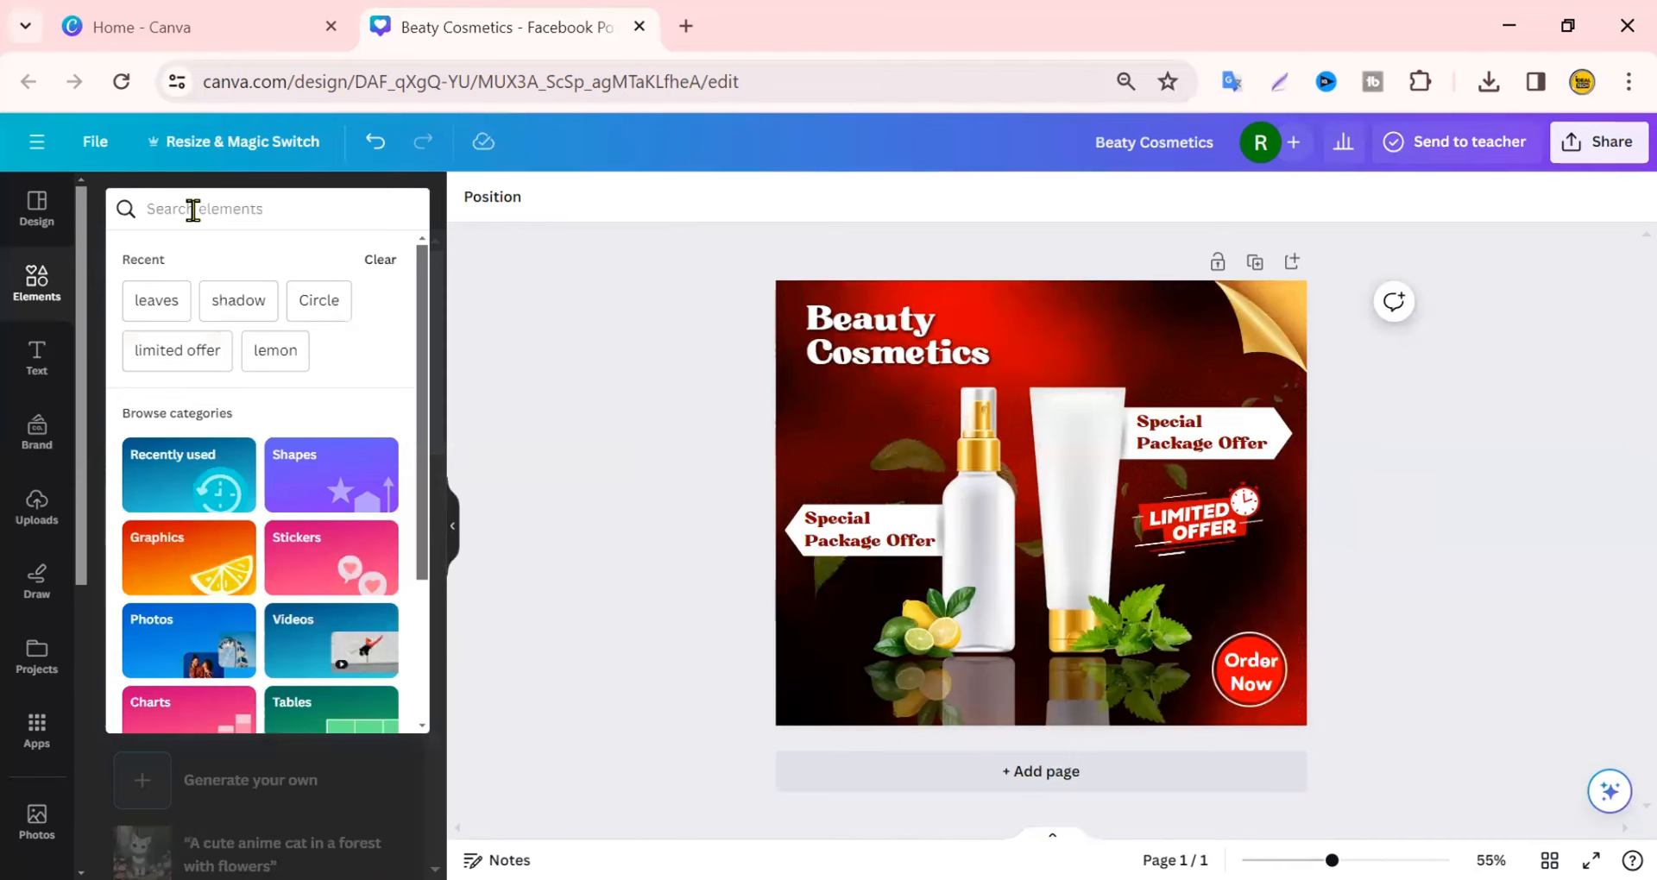
pyautogui.write('co')
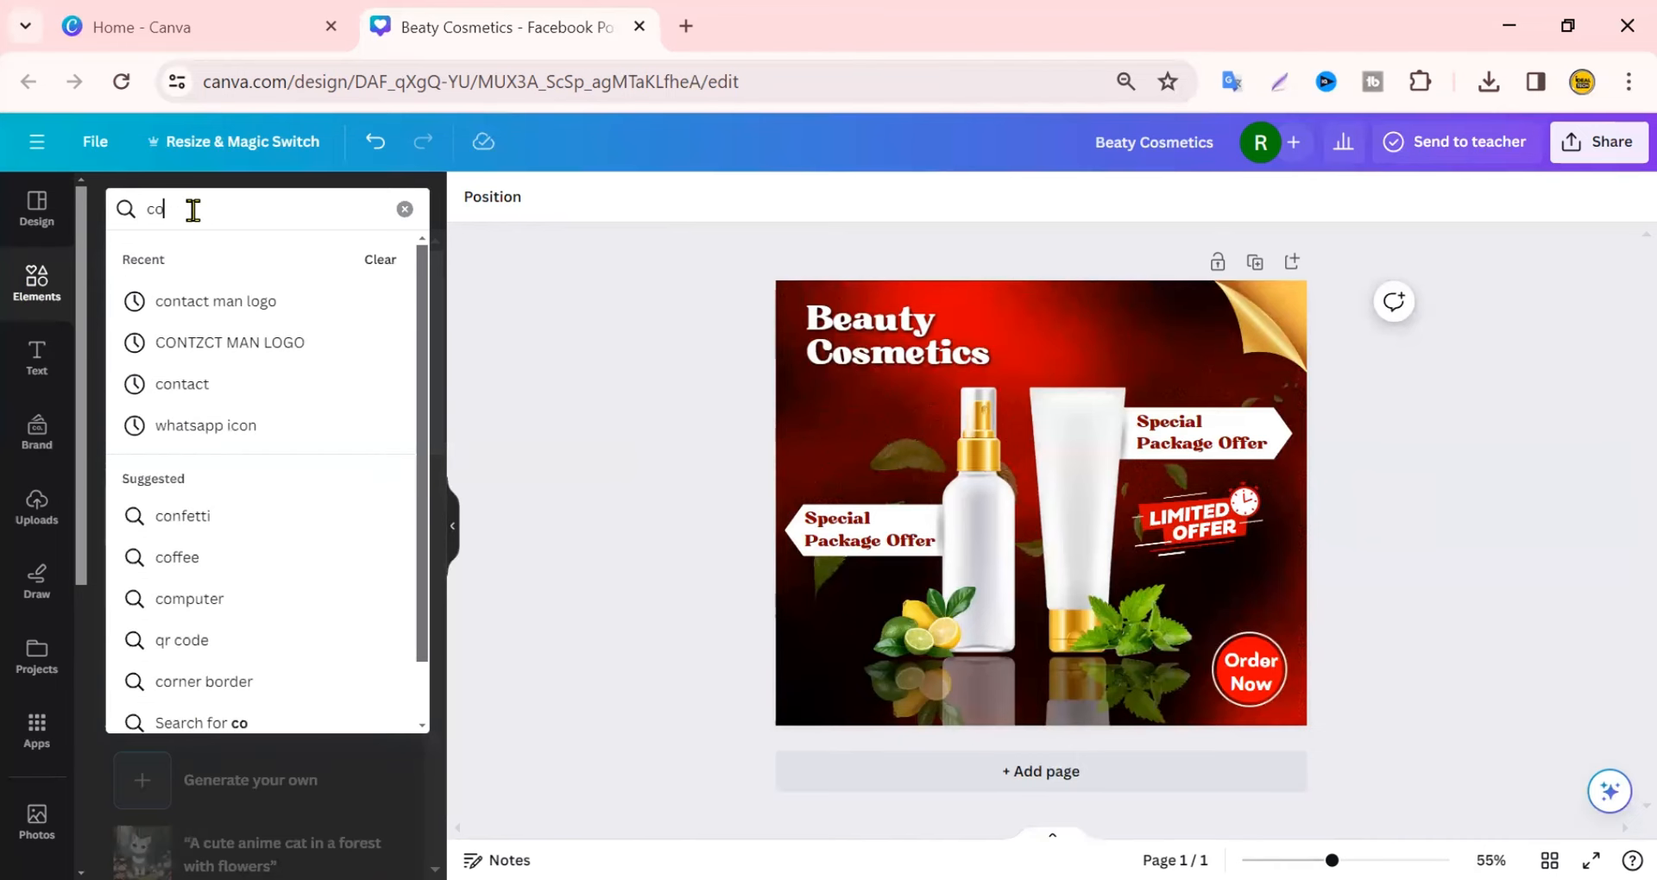
pyautogui.write('sme')
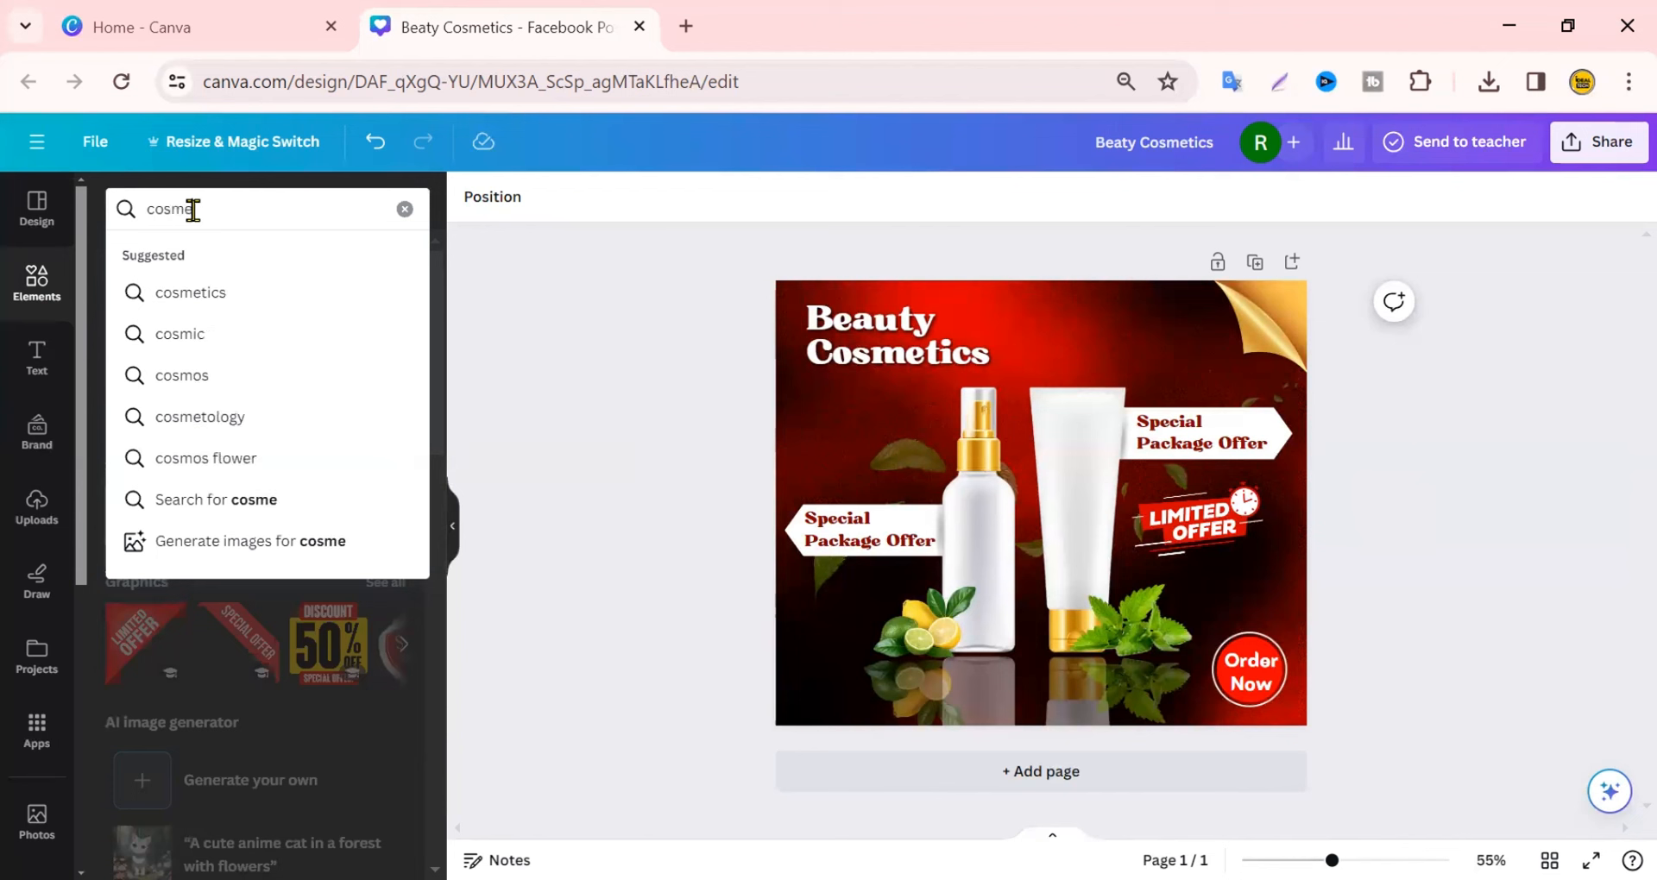
pyautogui.write('tics')
pyautogui.press('Return')
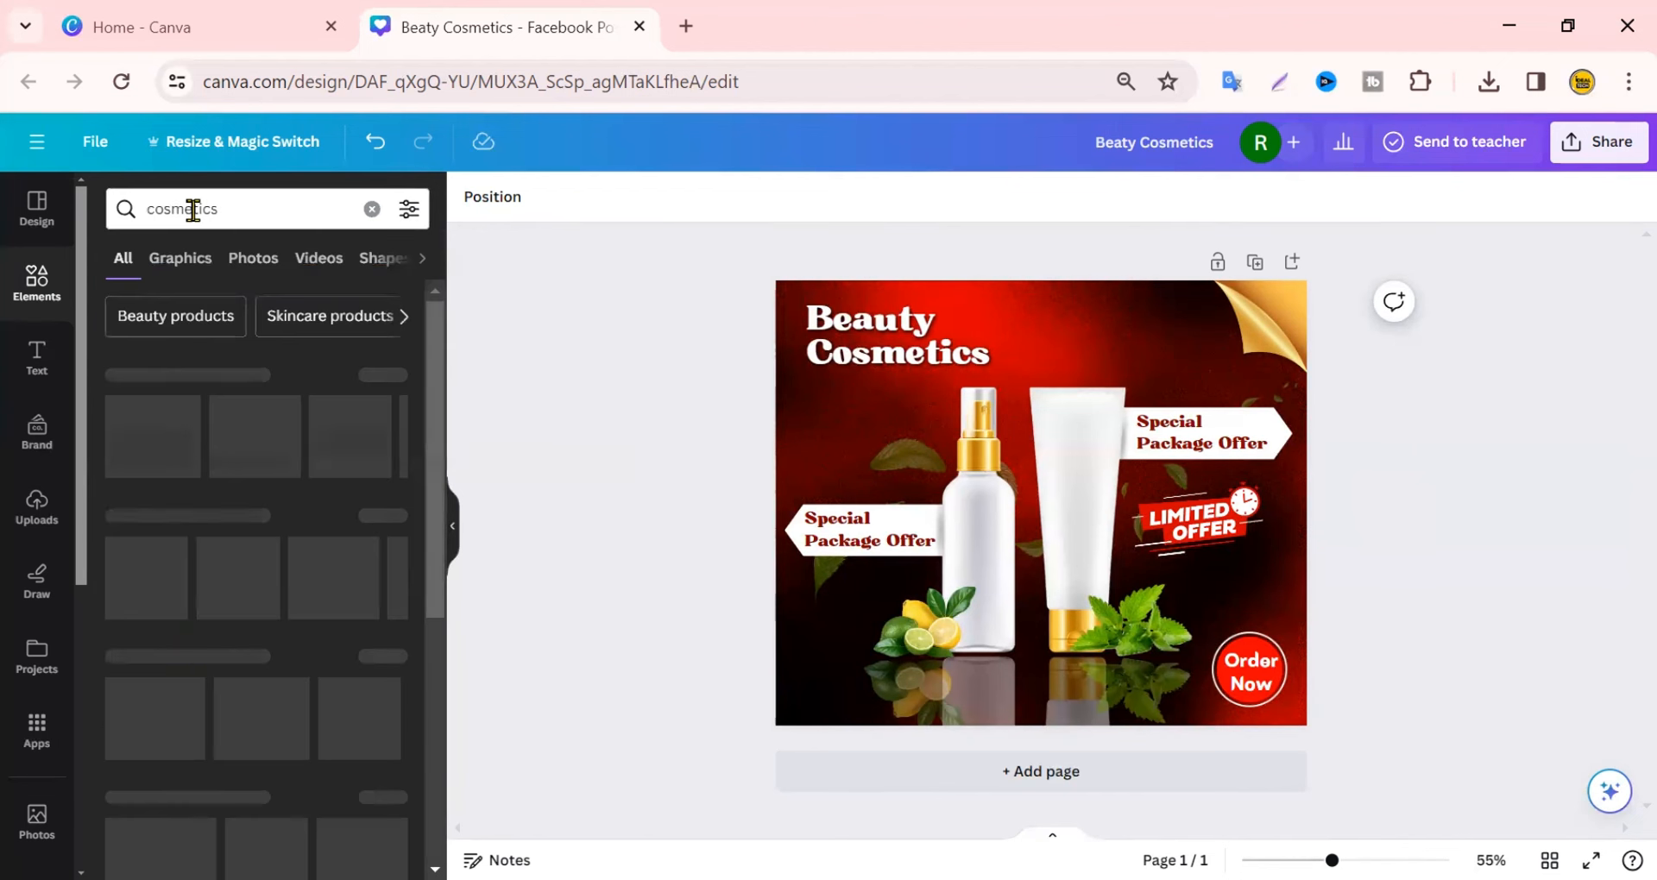
pyautogui.click(189, 261)
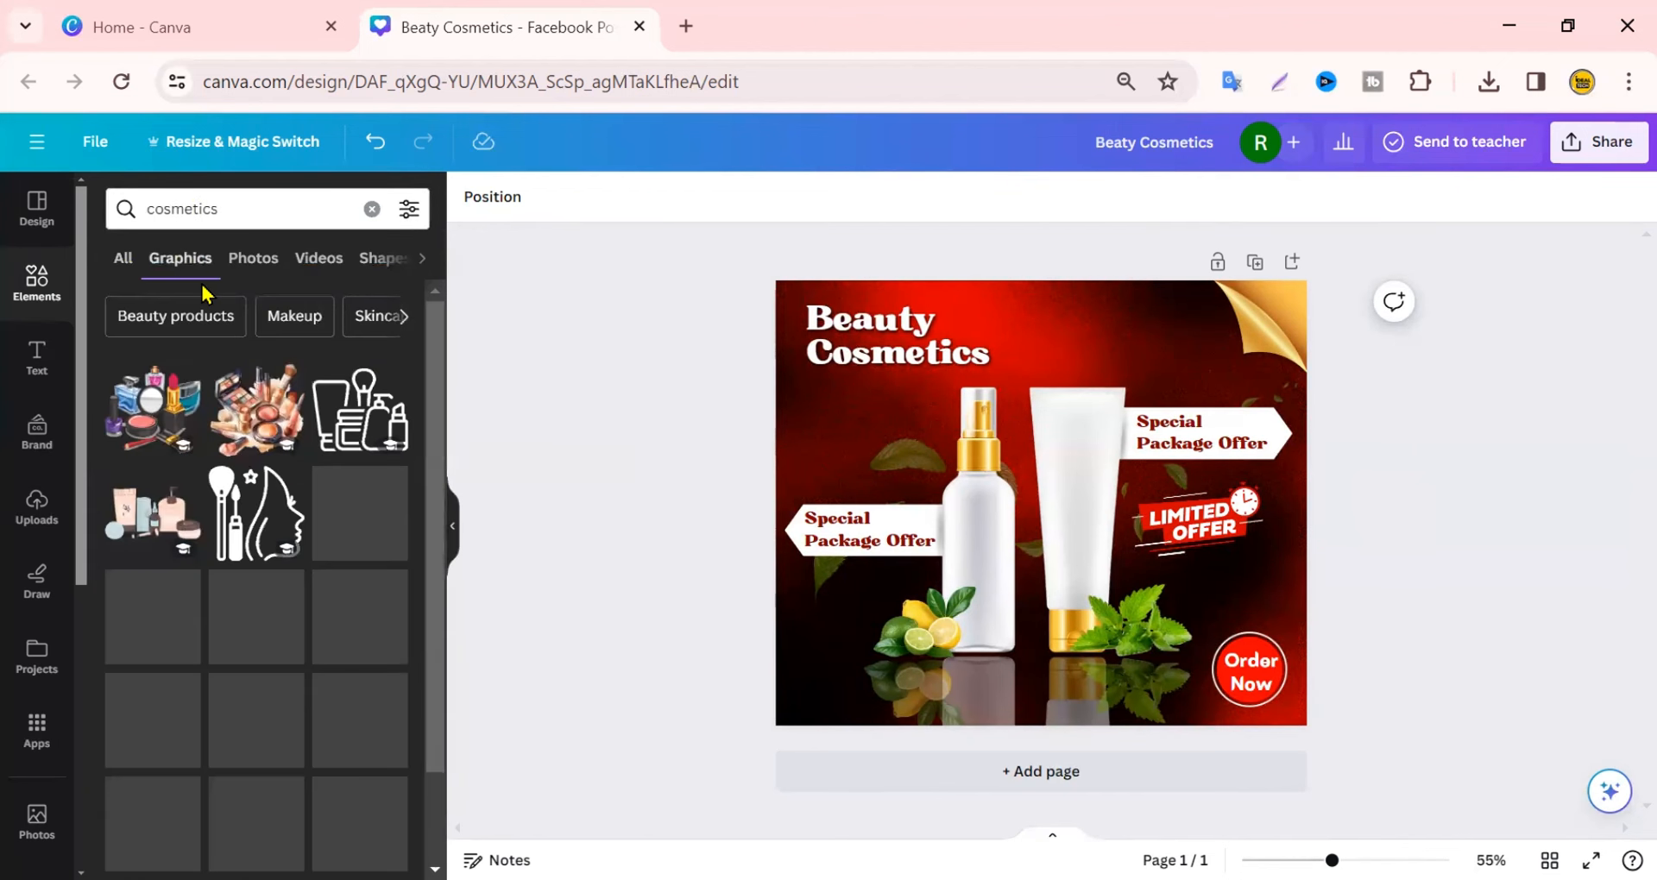
pyautogui.scroll(-4, 328, 405)
pyautogui.scroll(2, 259, 418)
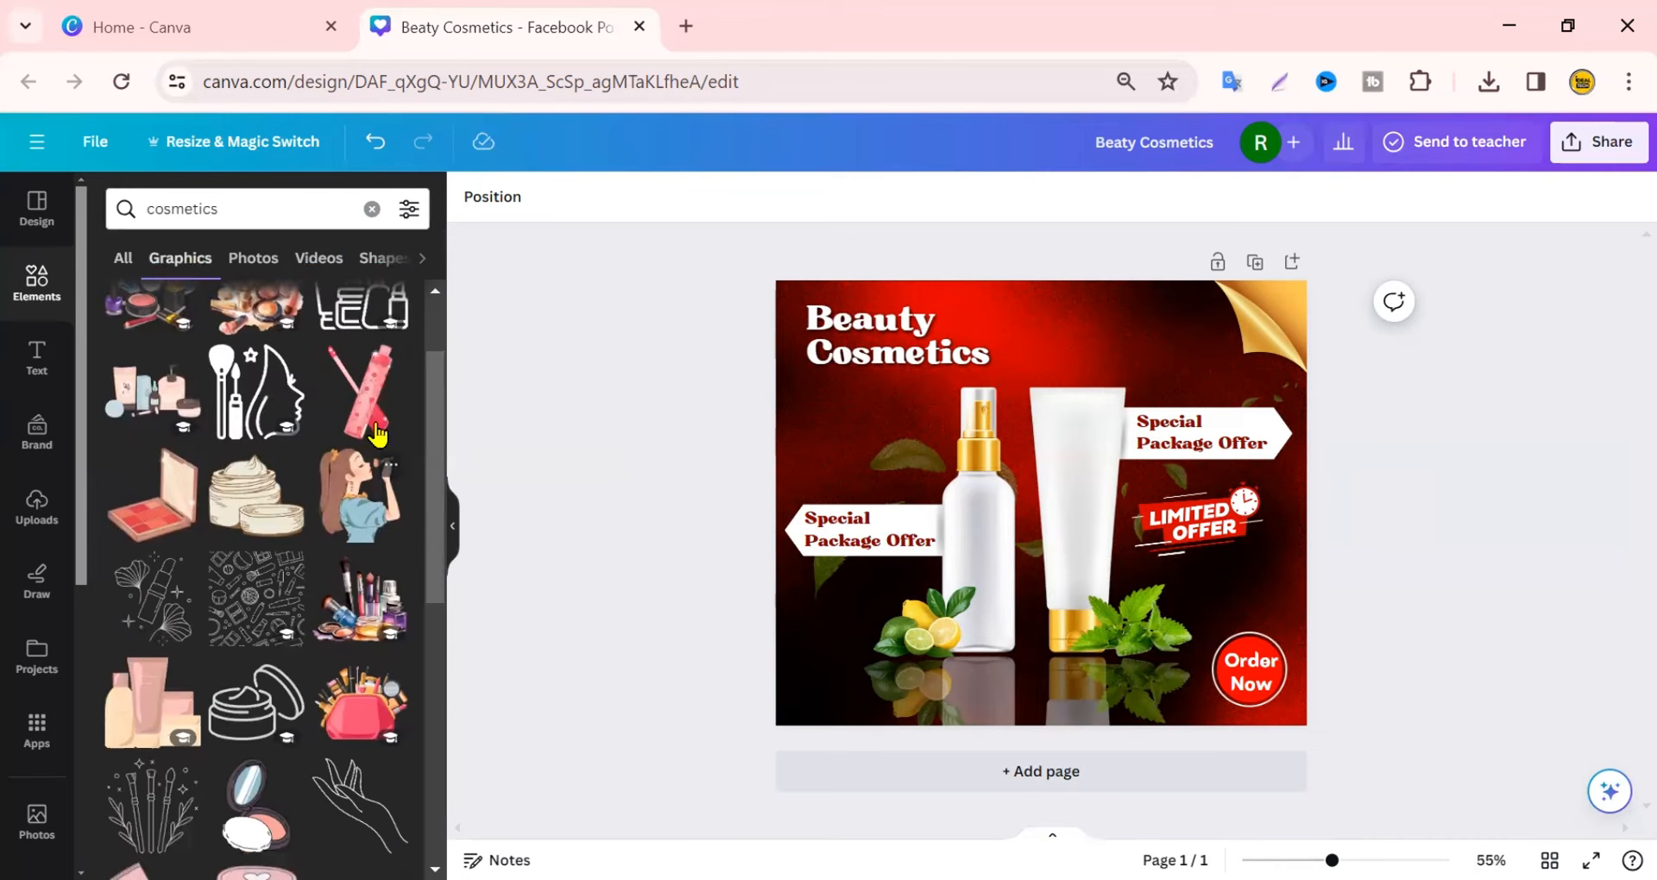
pyautogui.click(256, 402)
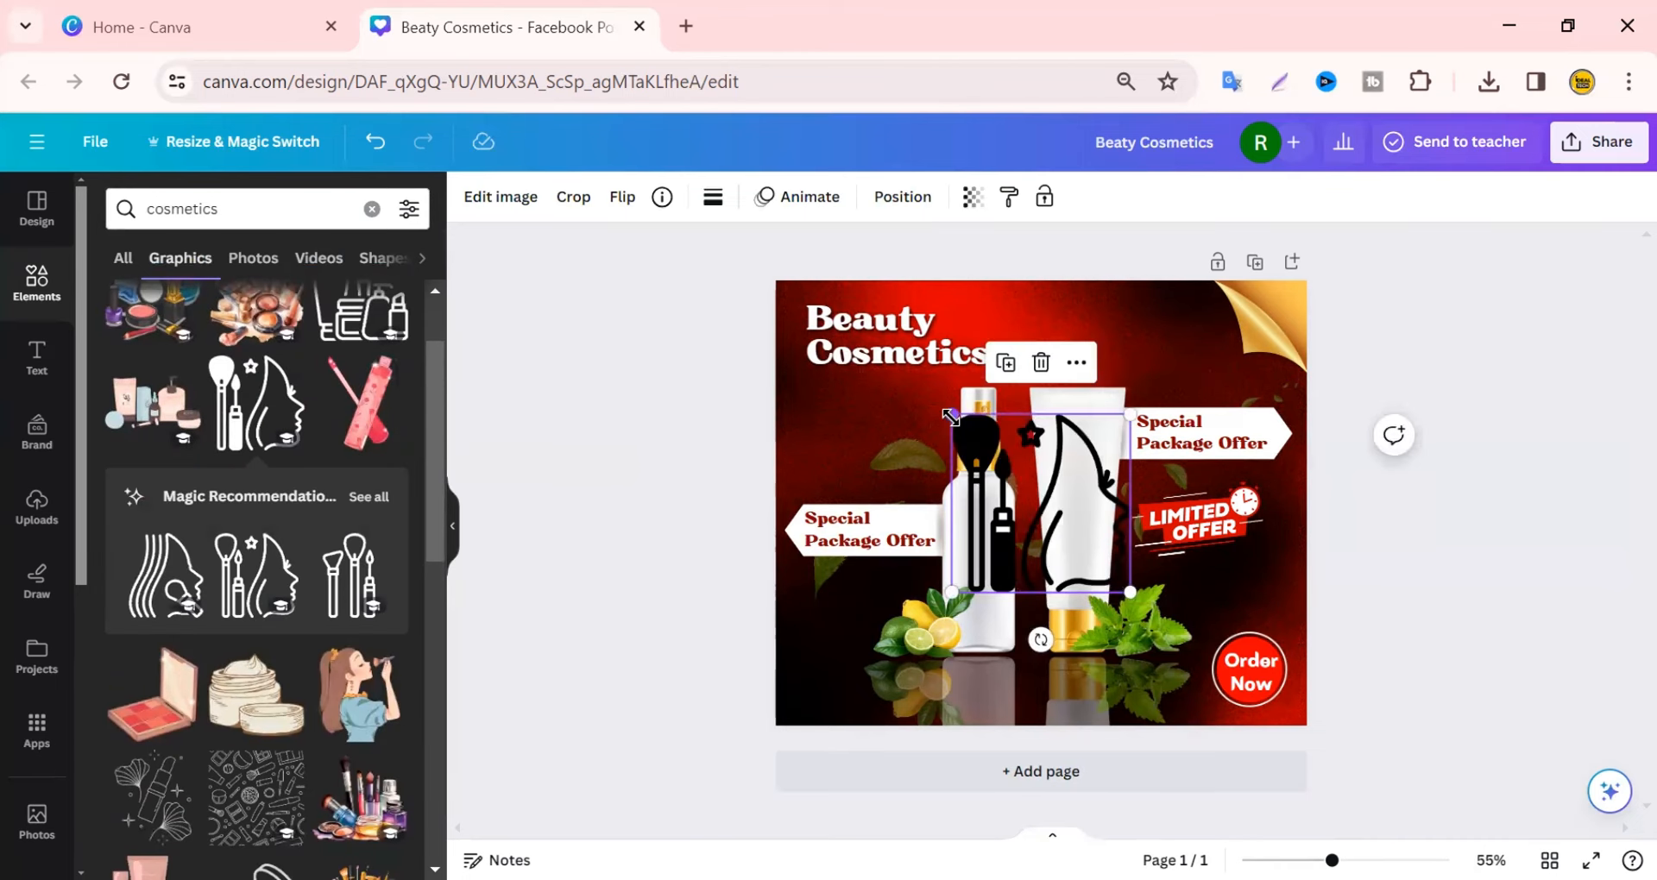
# Scale the makeup icon down, place it near the post's upper edge between the title and gold curl, and flip it horizontally
pyautogui.moveTo(951, 412)
pyautogui.mouseDown()
pyautogui.moveTo(1081, 543)
pyautogui.moveTo(1091, 321)
pyautogui.mouseUp()
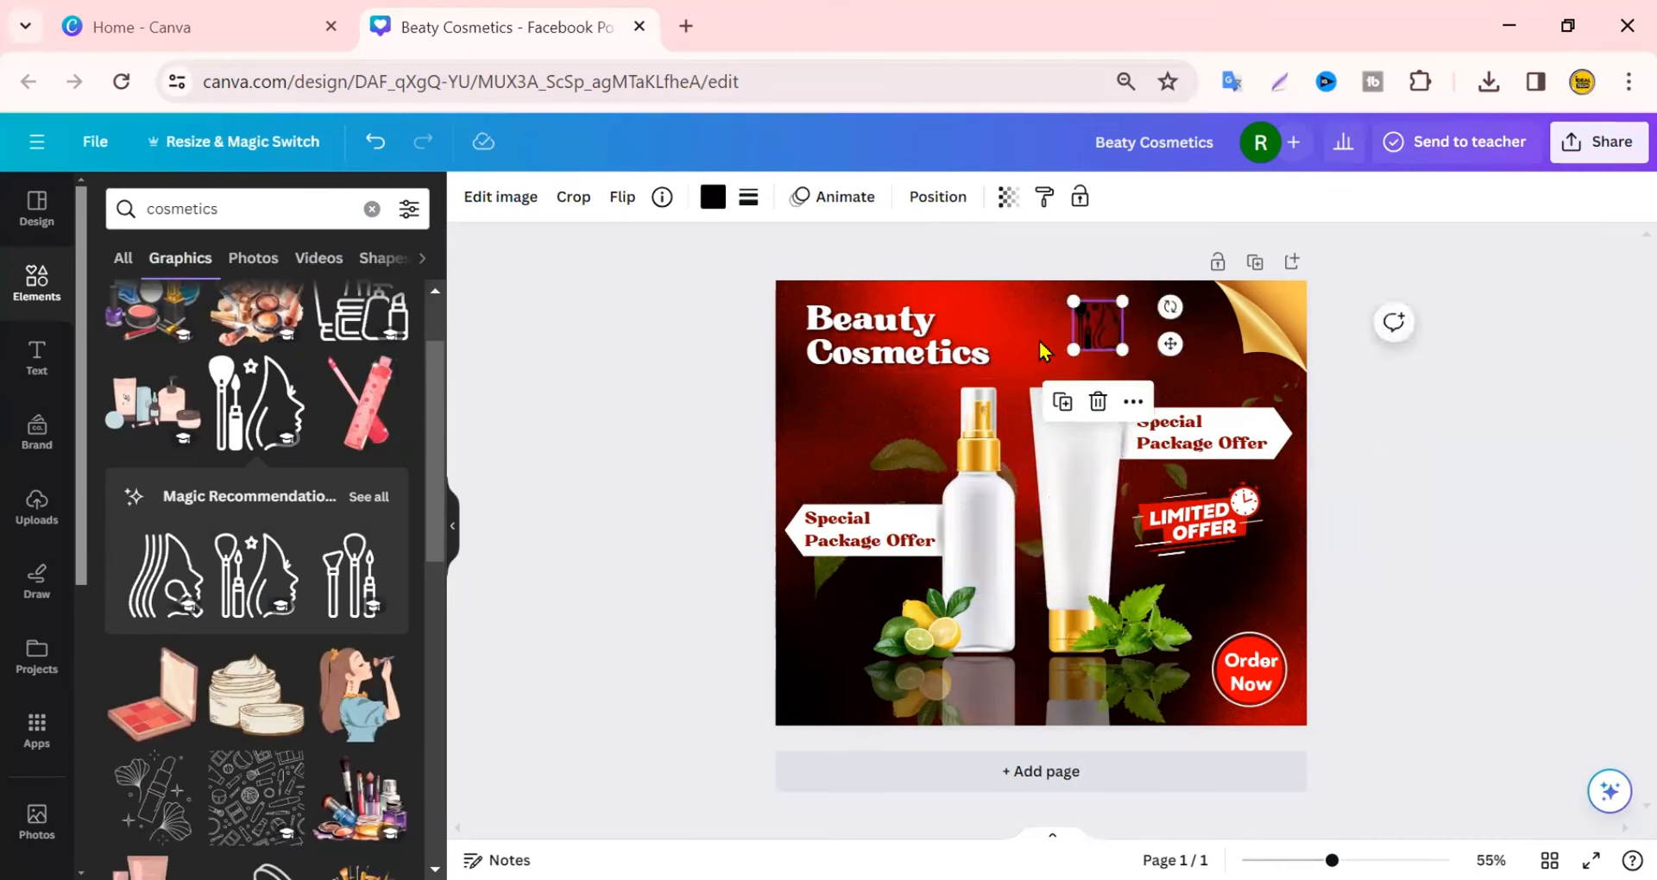
pyautogui.click(622, 197)
pyautogui.click(681, 255)
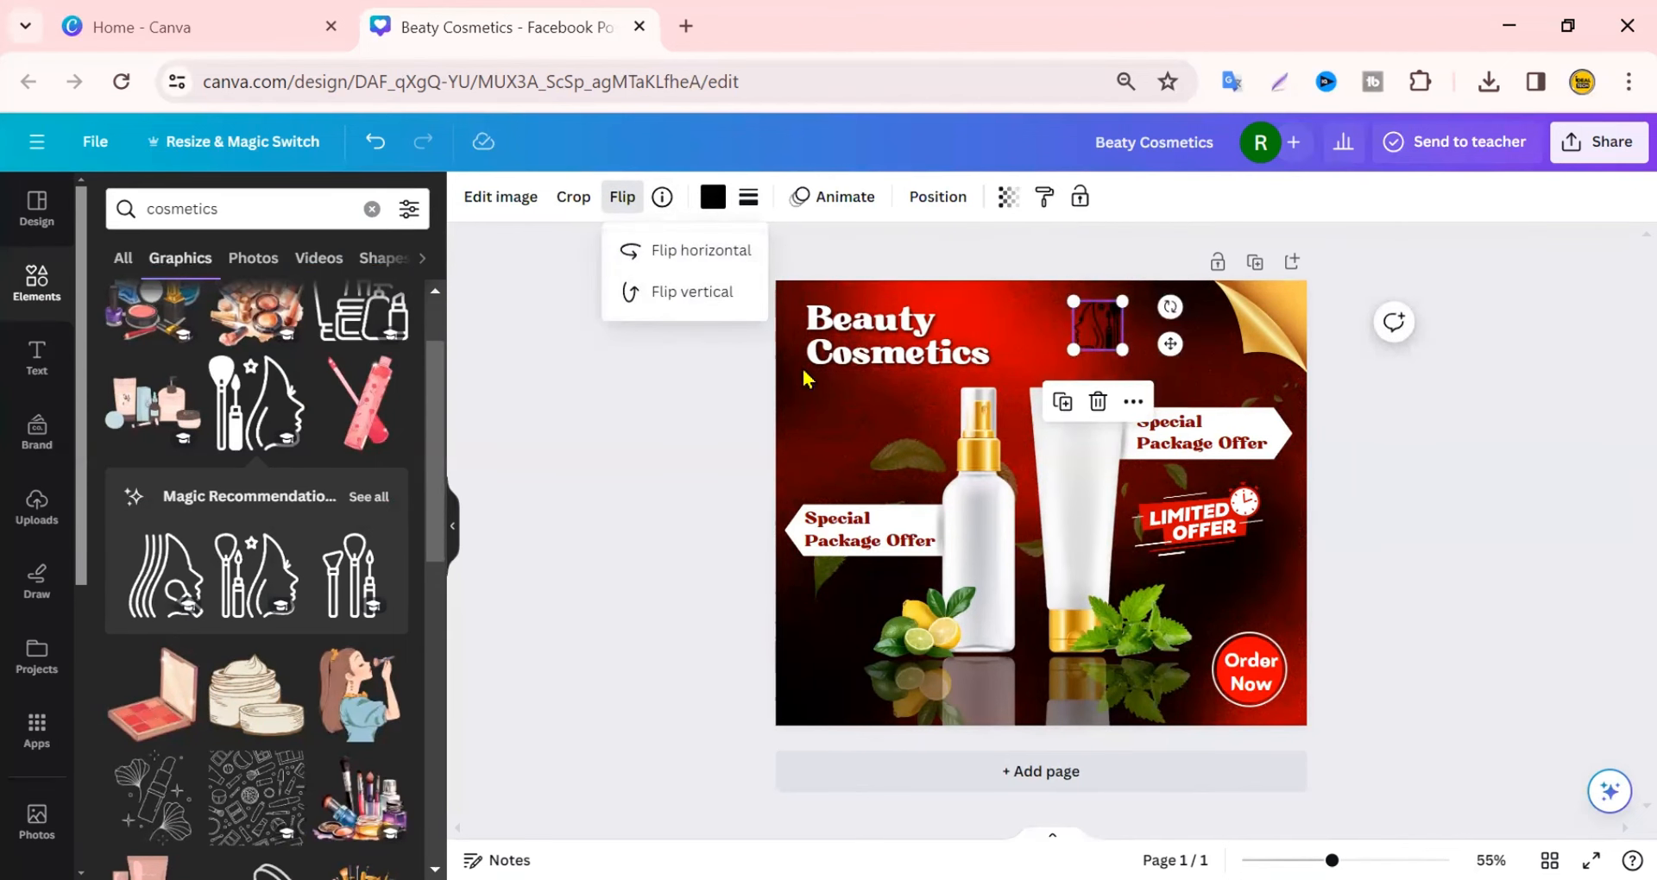
# Recolour the makeup icon white (#ffffff), shrink it slightly and move it closer to the title
pyautogui.click(712, 196)
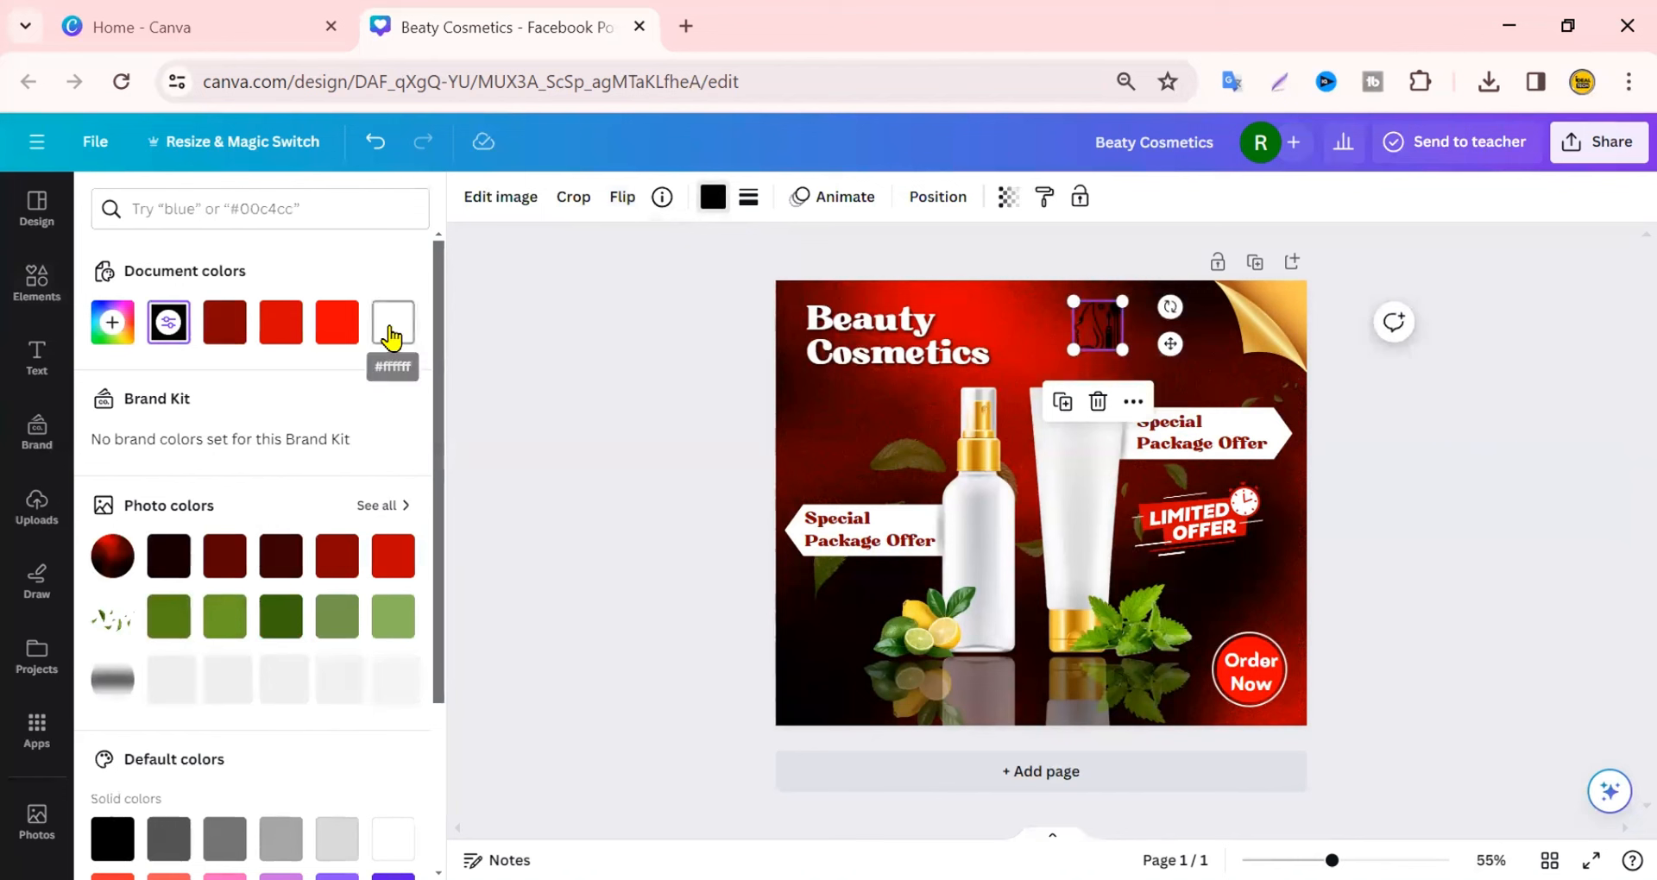
pyautogui.click(393, 322)
pyautogui.moveTo(1121, 345); pyautogui.dragTo(1102, 330)
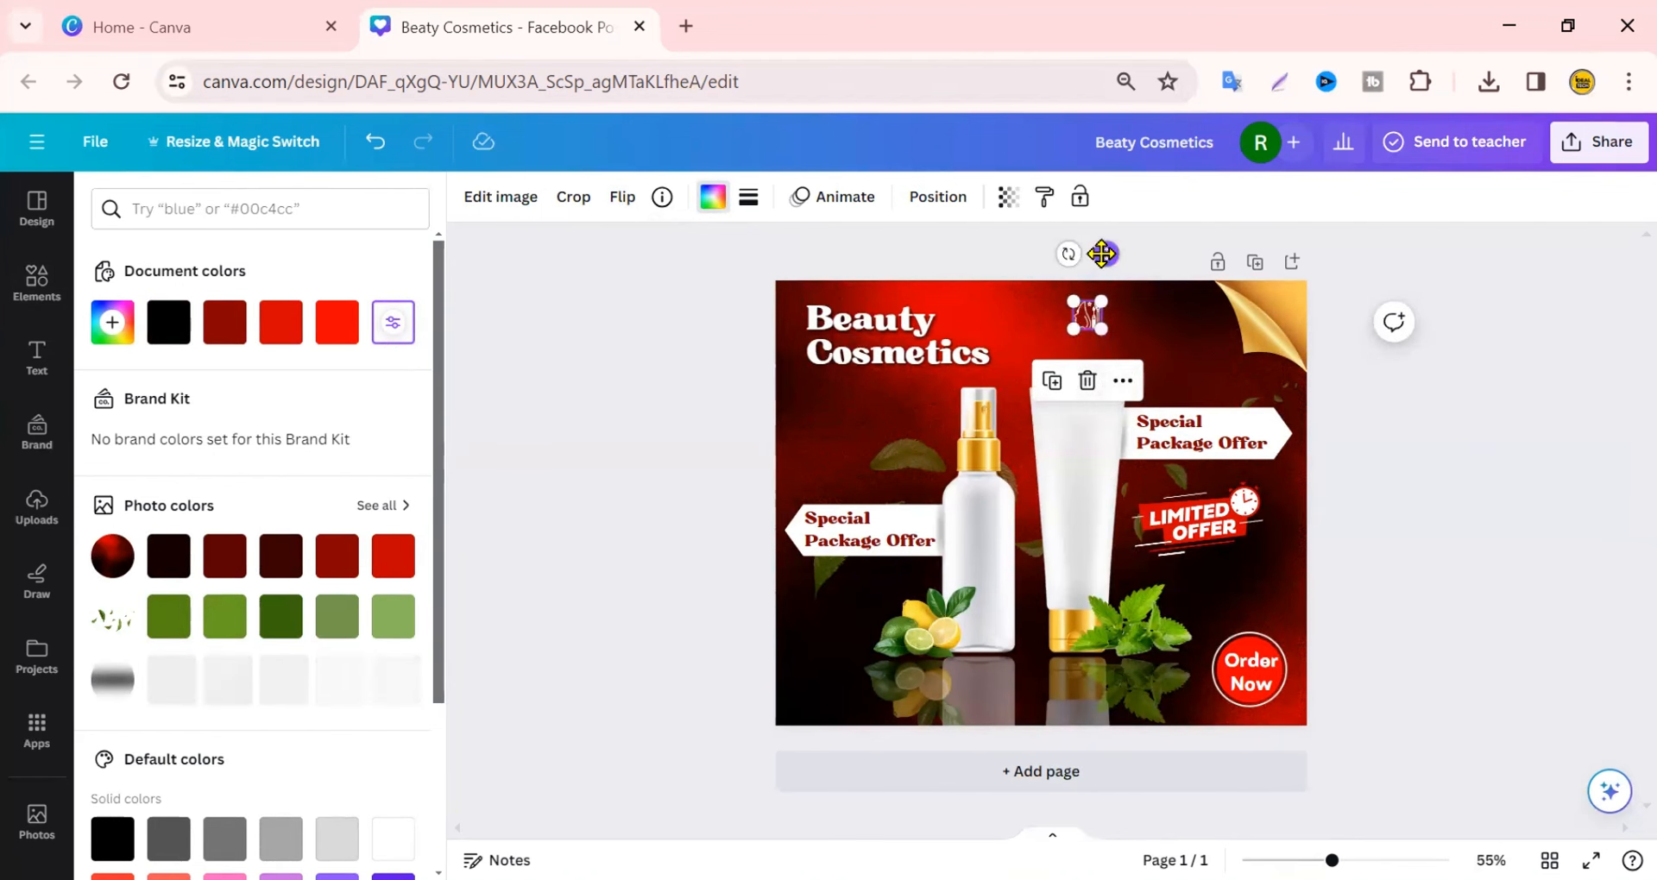
pyautogui.moveTo(1106, 253); pyautogui.dragTo(1057, 251)
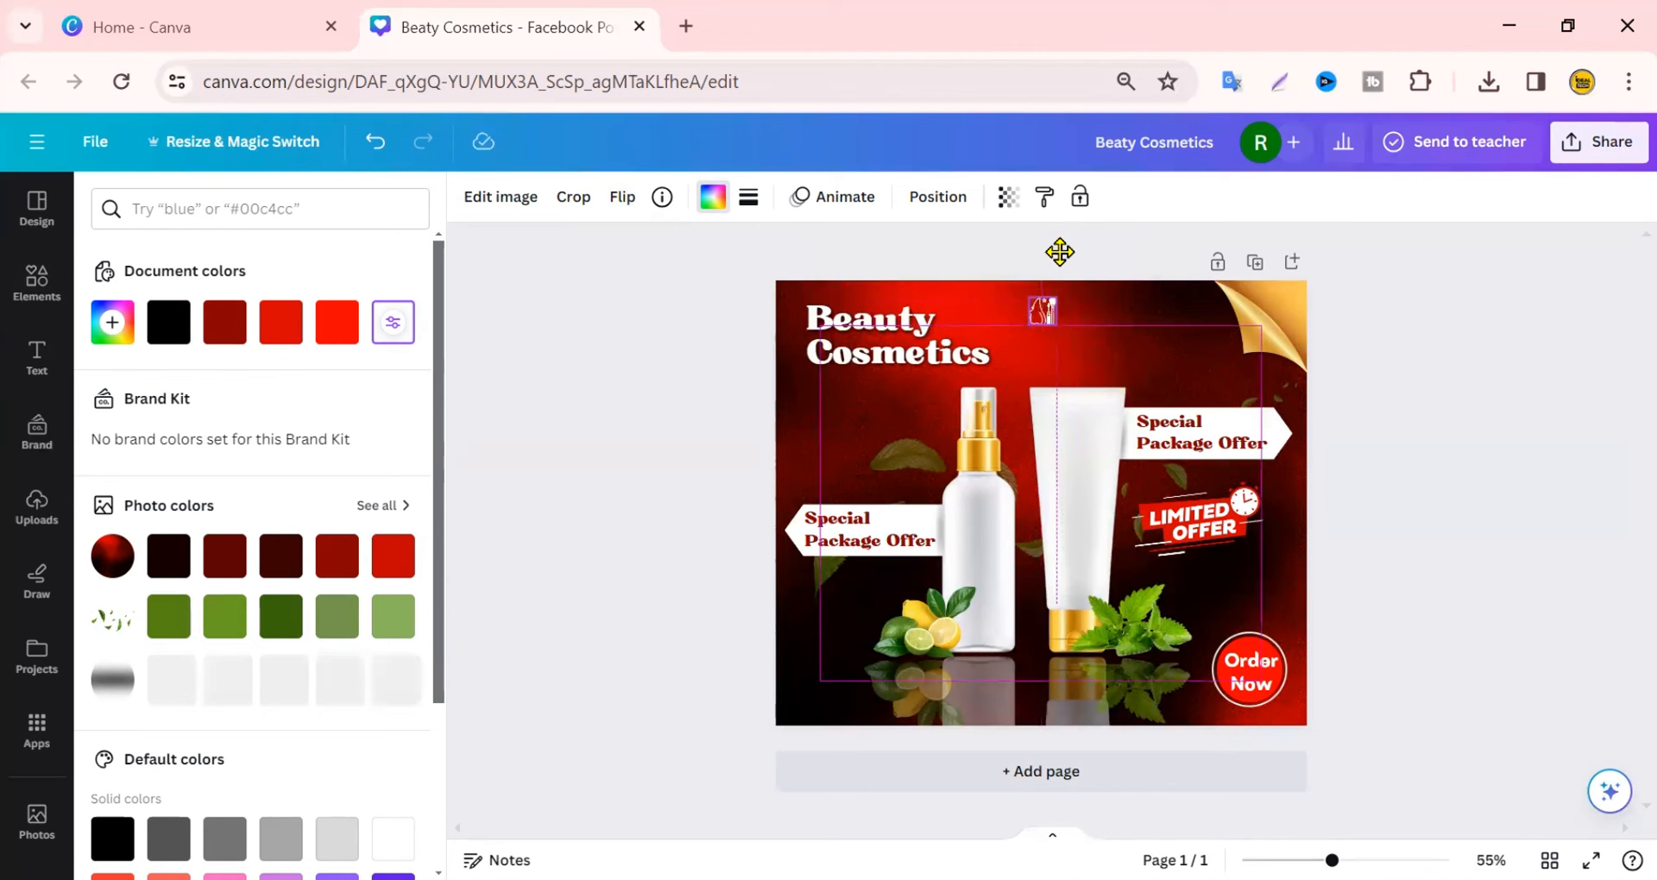
pyautogui.moveTo(1061, 326); pyautogui.dragTo(1070, 337)
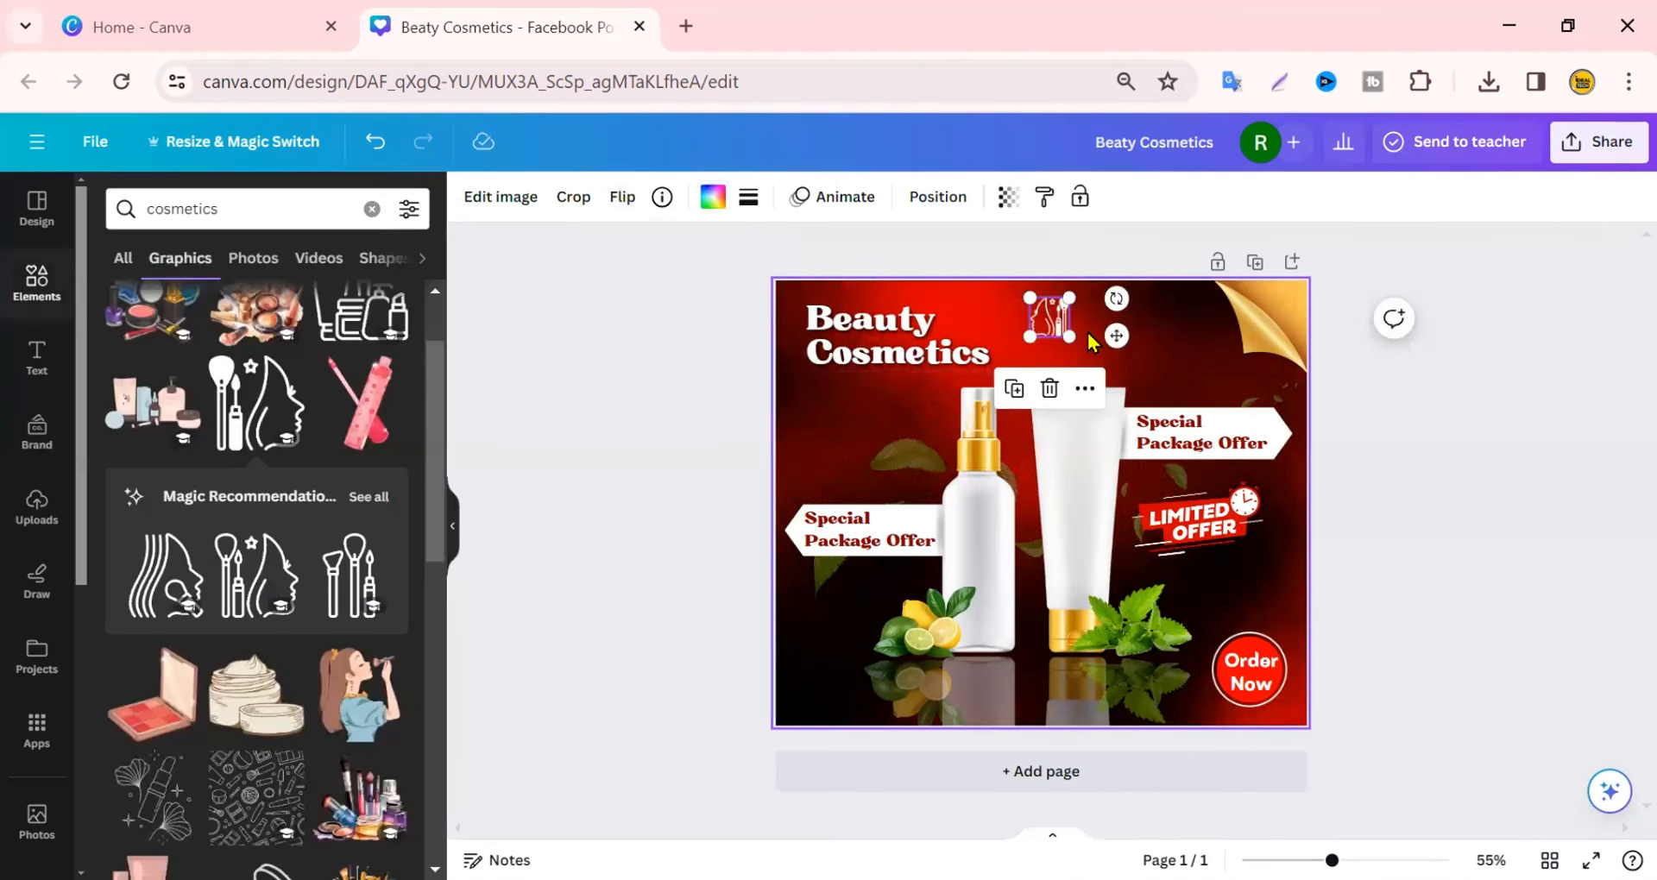
pyautogui.click(632, 318)
pyautogui.click(1060, 330)
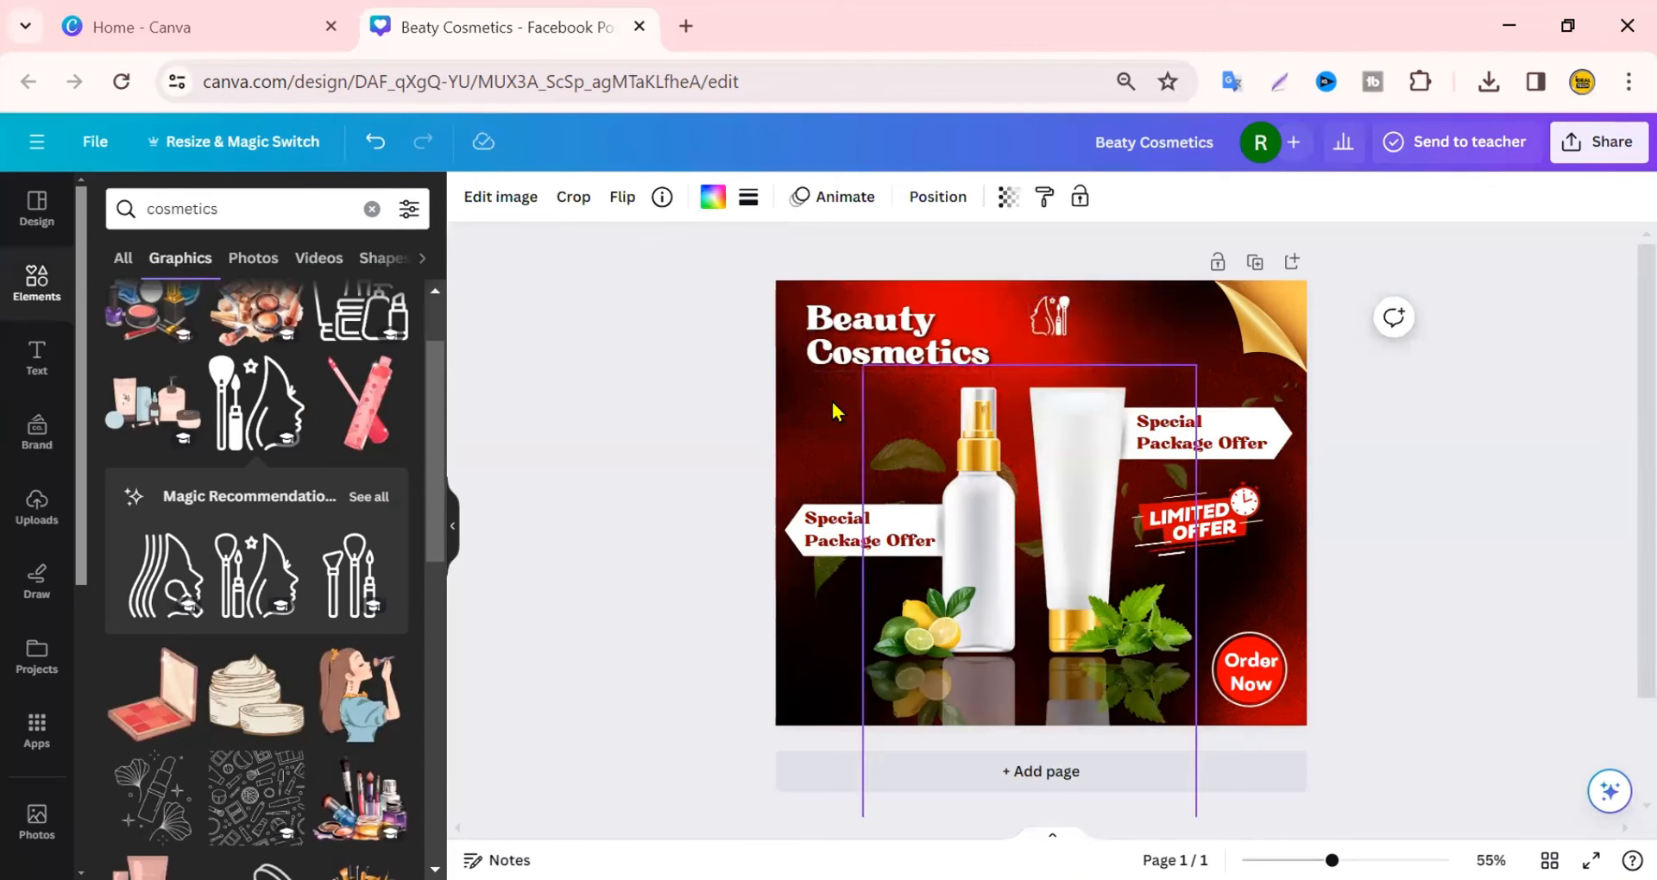
pyautogui.click(648, 421)
# Add a subheading reading "Beauty Cosmetics" and widen its text box so it fits on two lines
pyautogui.click(37, 353)
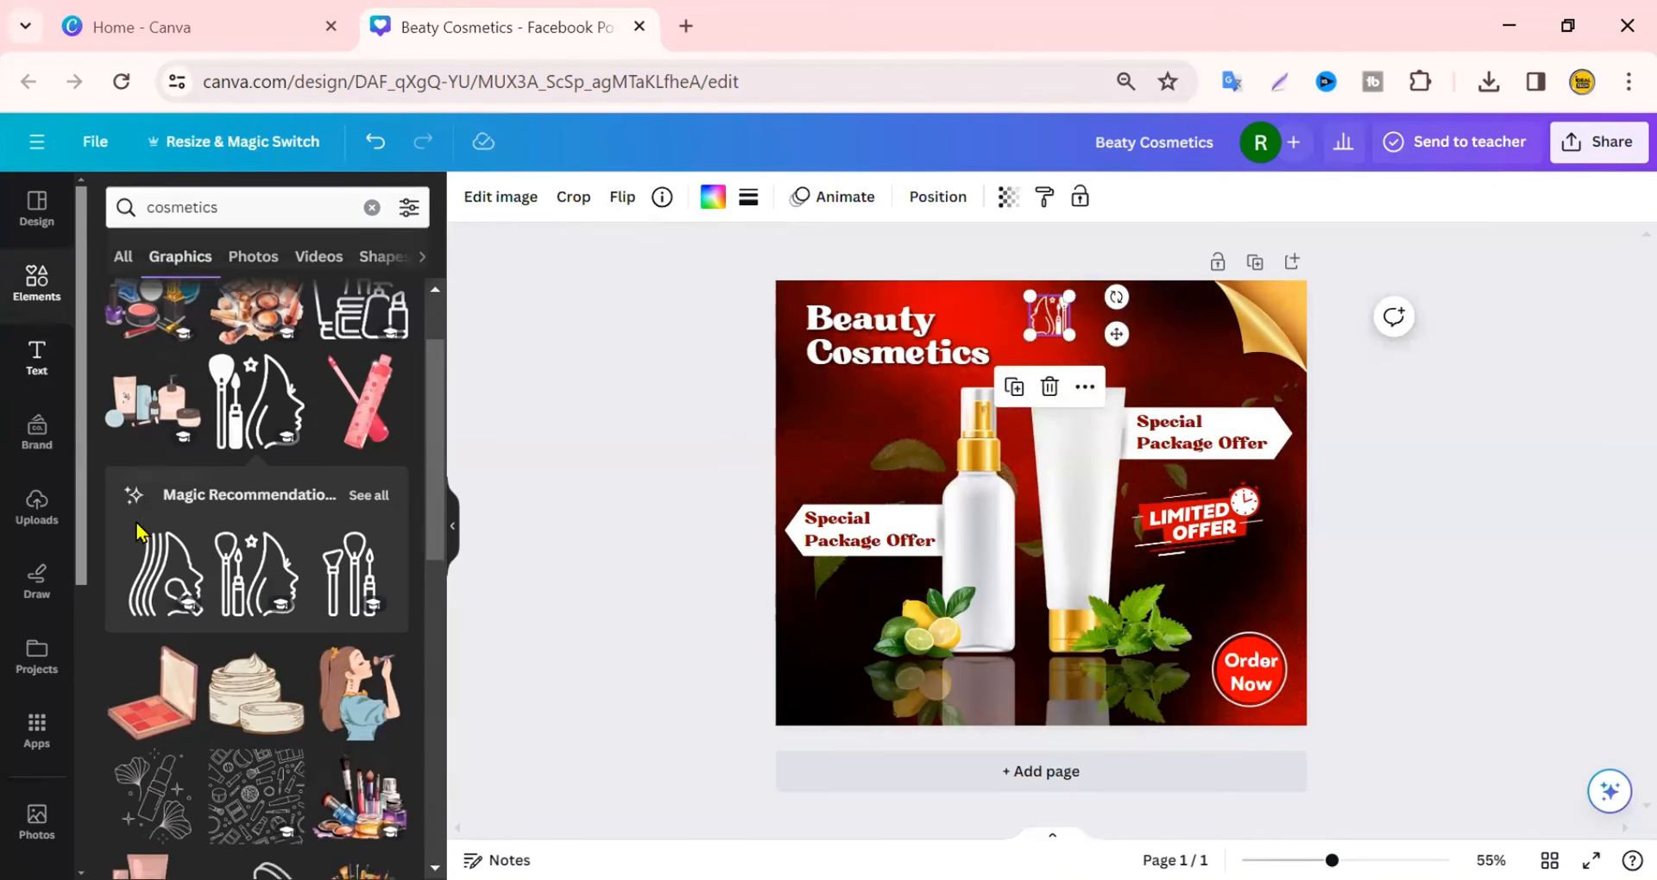
pyautogui.click(263, 552)
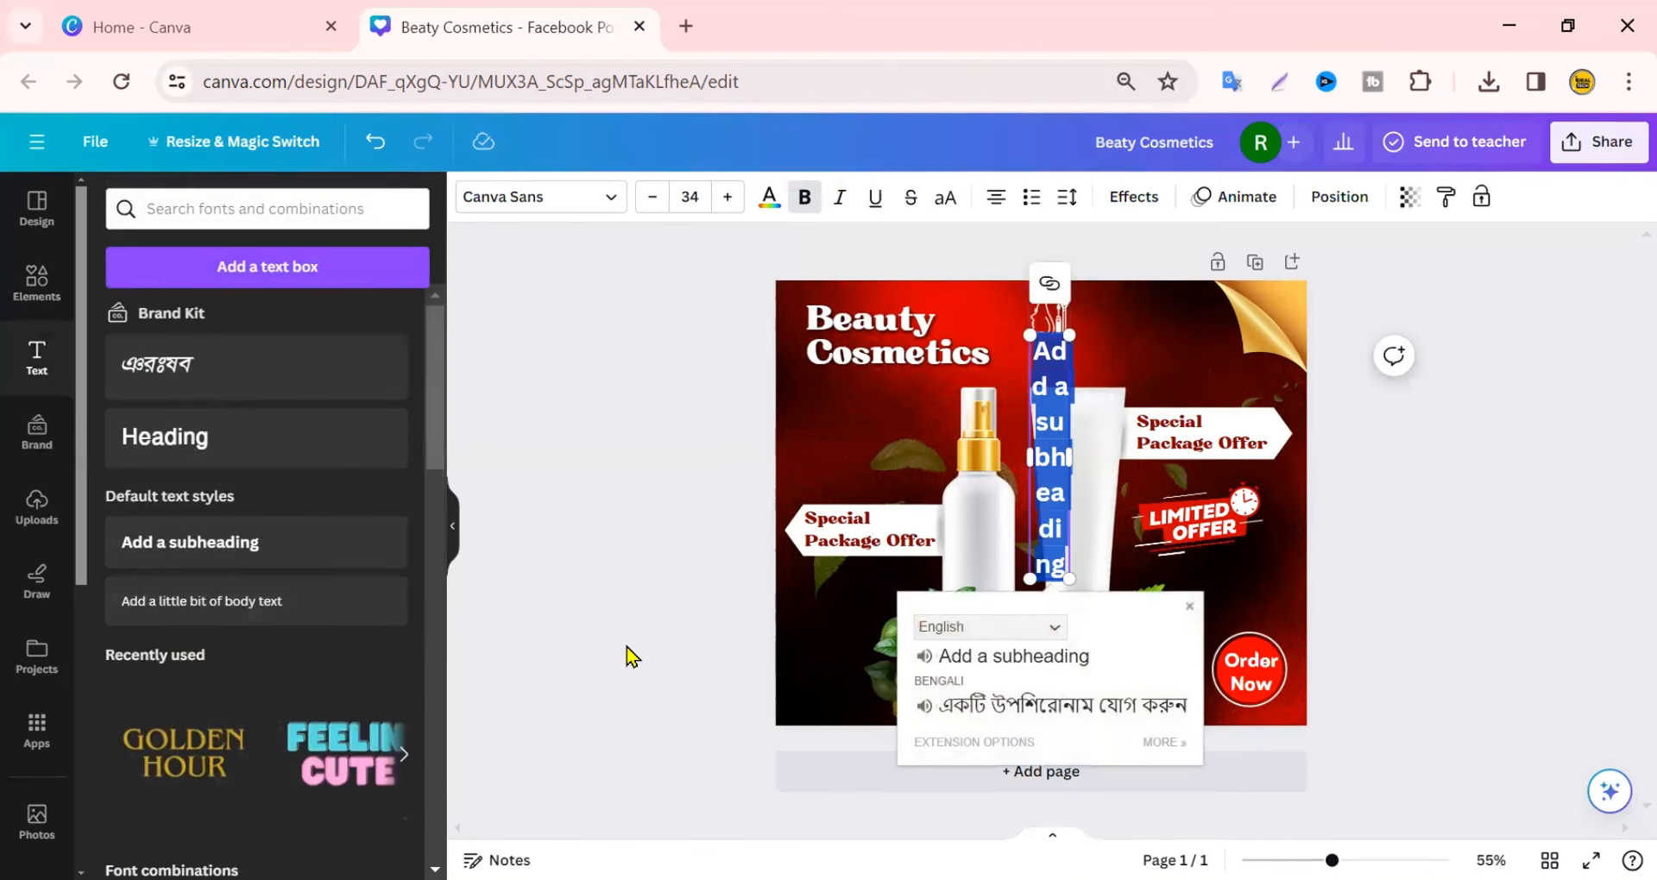
pyautogui.write('B')
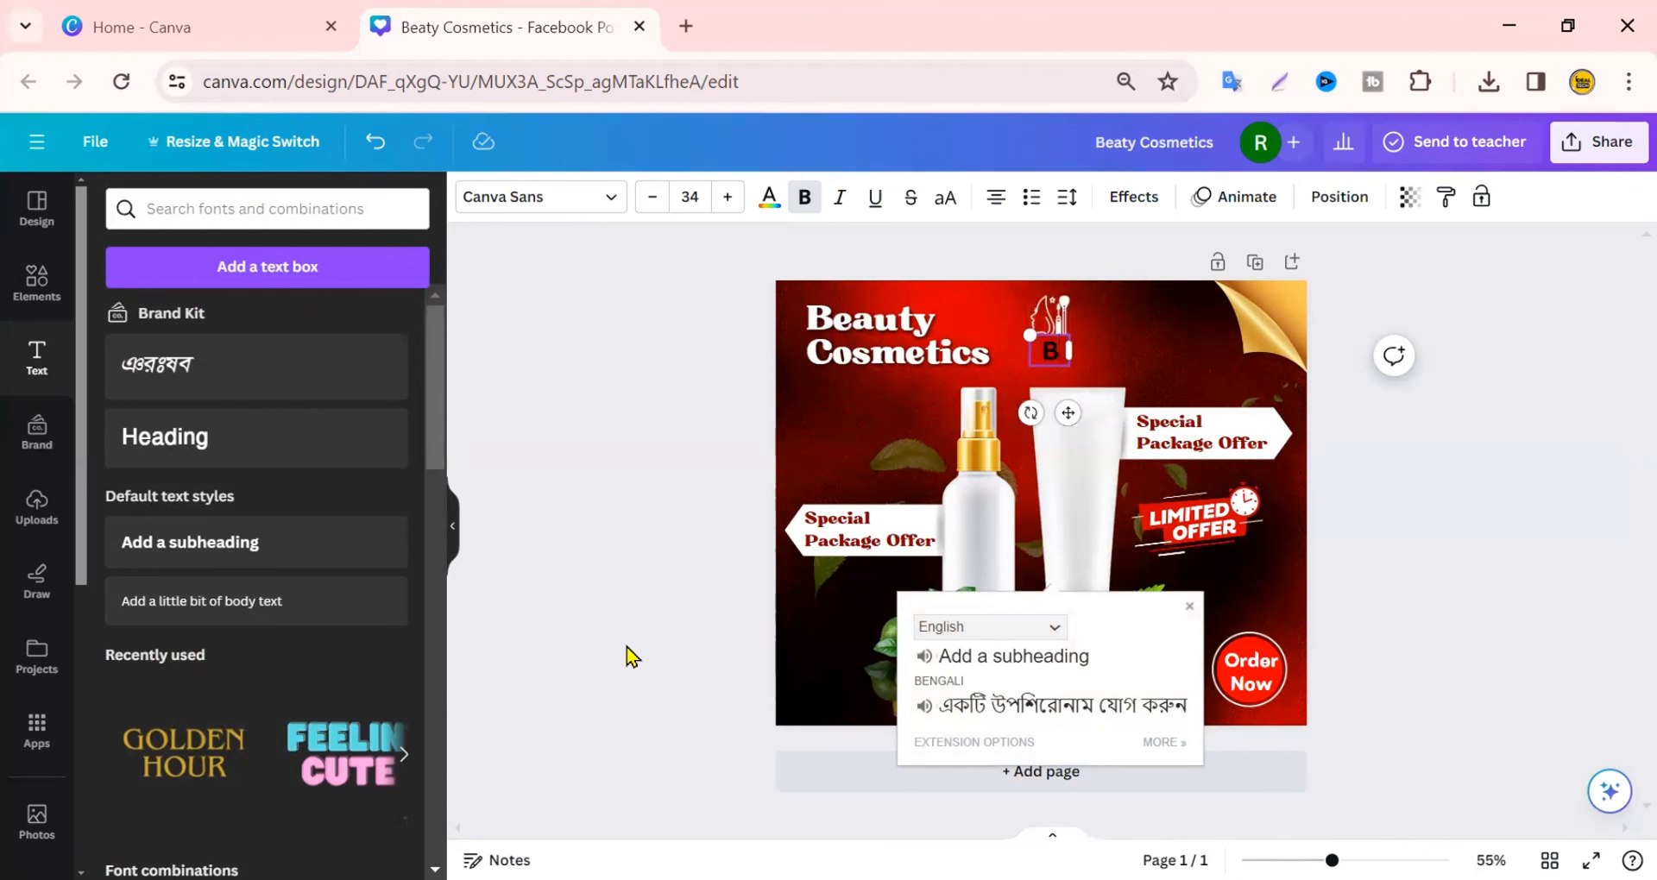
pyautogui.write('ea')
pyautogui.write('uty Cosmetics')
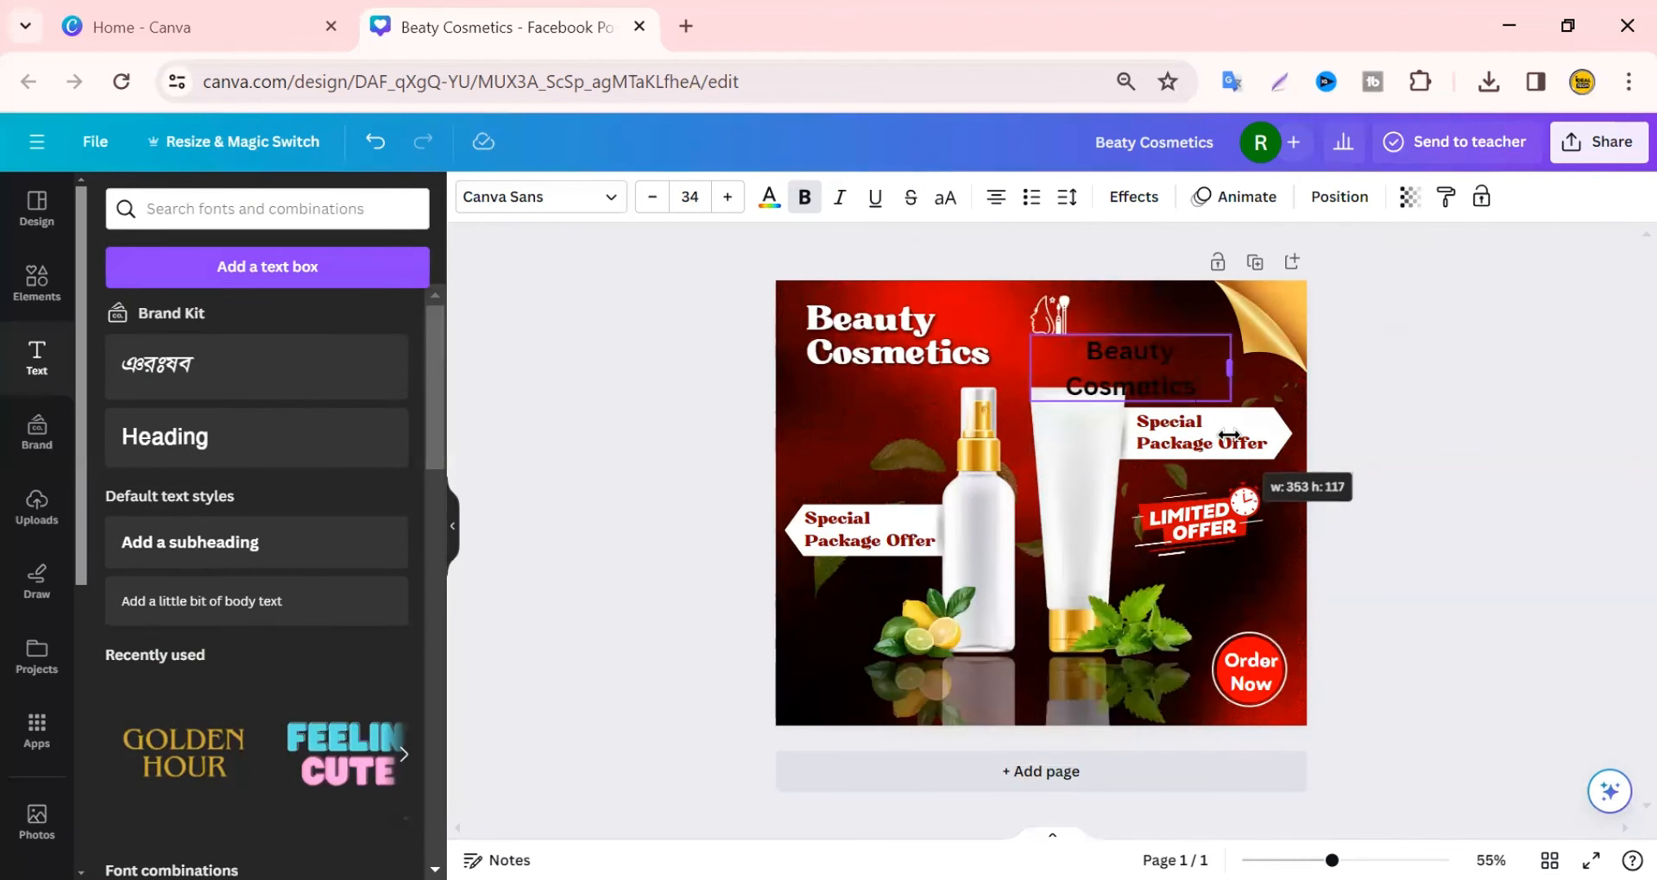
# Left-align the new "Beauty Cosmetics" subheading, tighten its line spacing and place it at size 31.1 just right of the makeup icon
pyautogui.click(1001, 198)
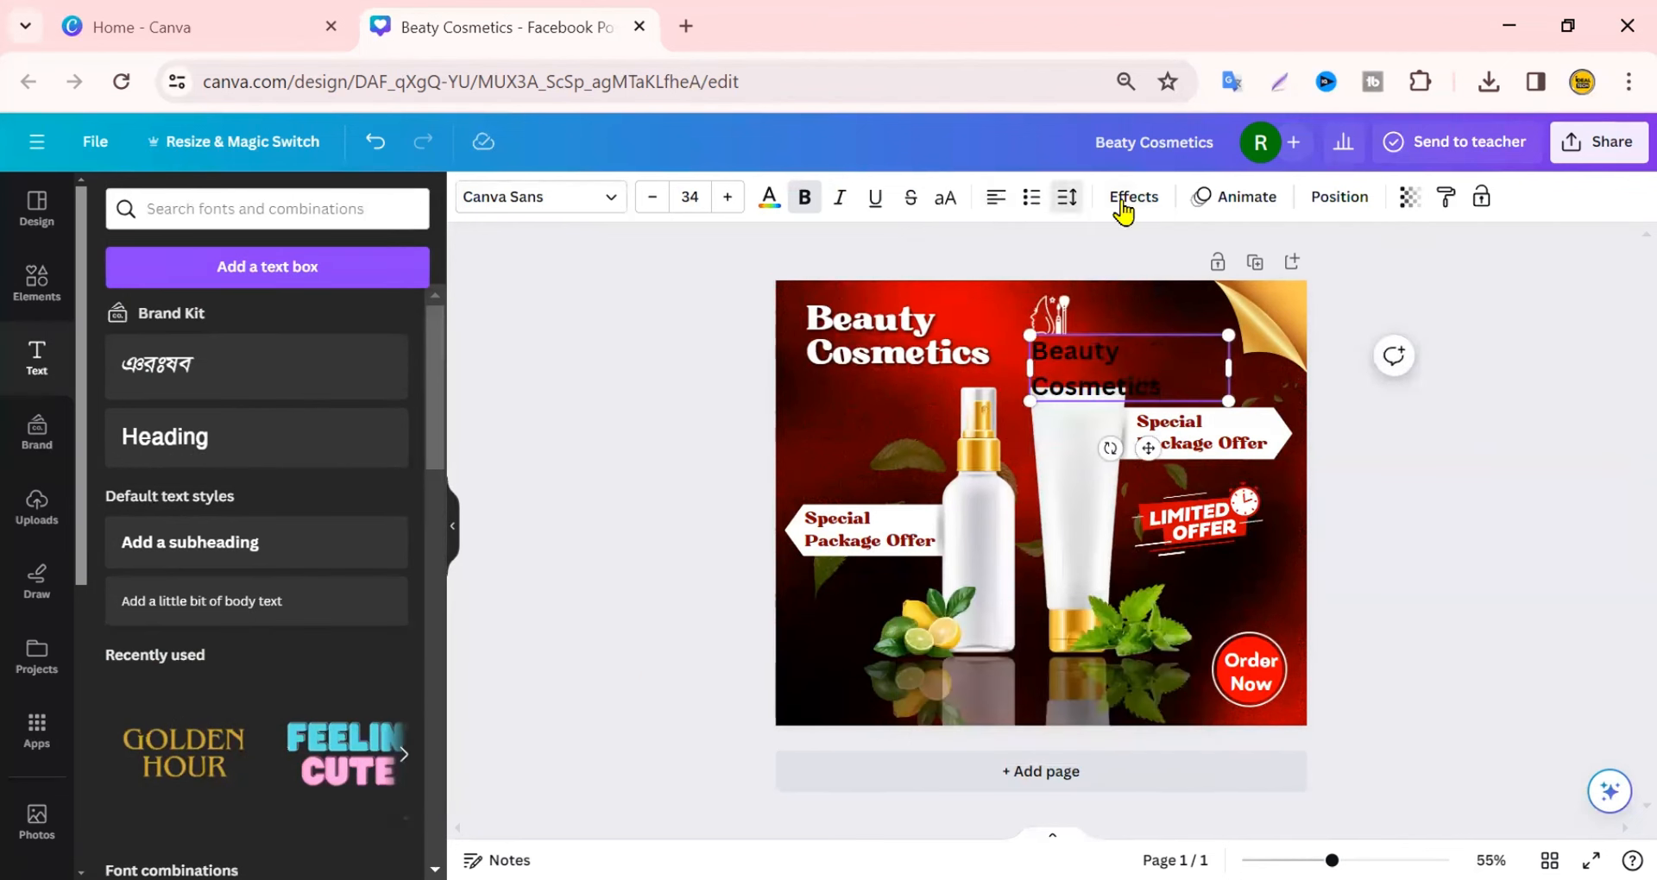
pyautogui.click(1066, 197)
pyautogui.moveTo(1175, 349); pyautogui.dragTo(1132, 315)
pyautogui.click(490, 501)
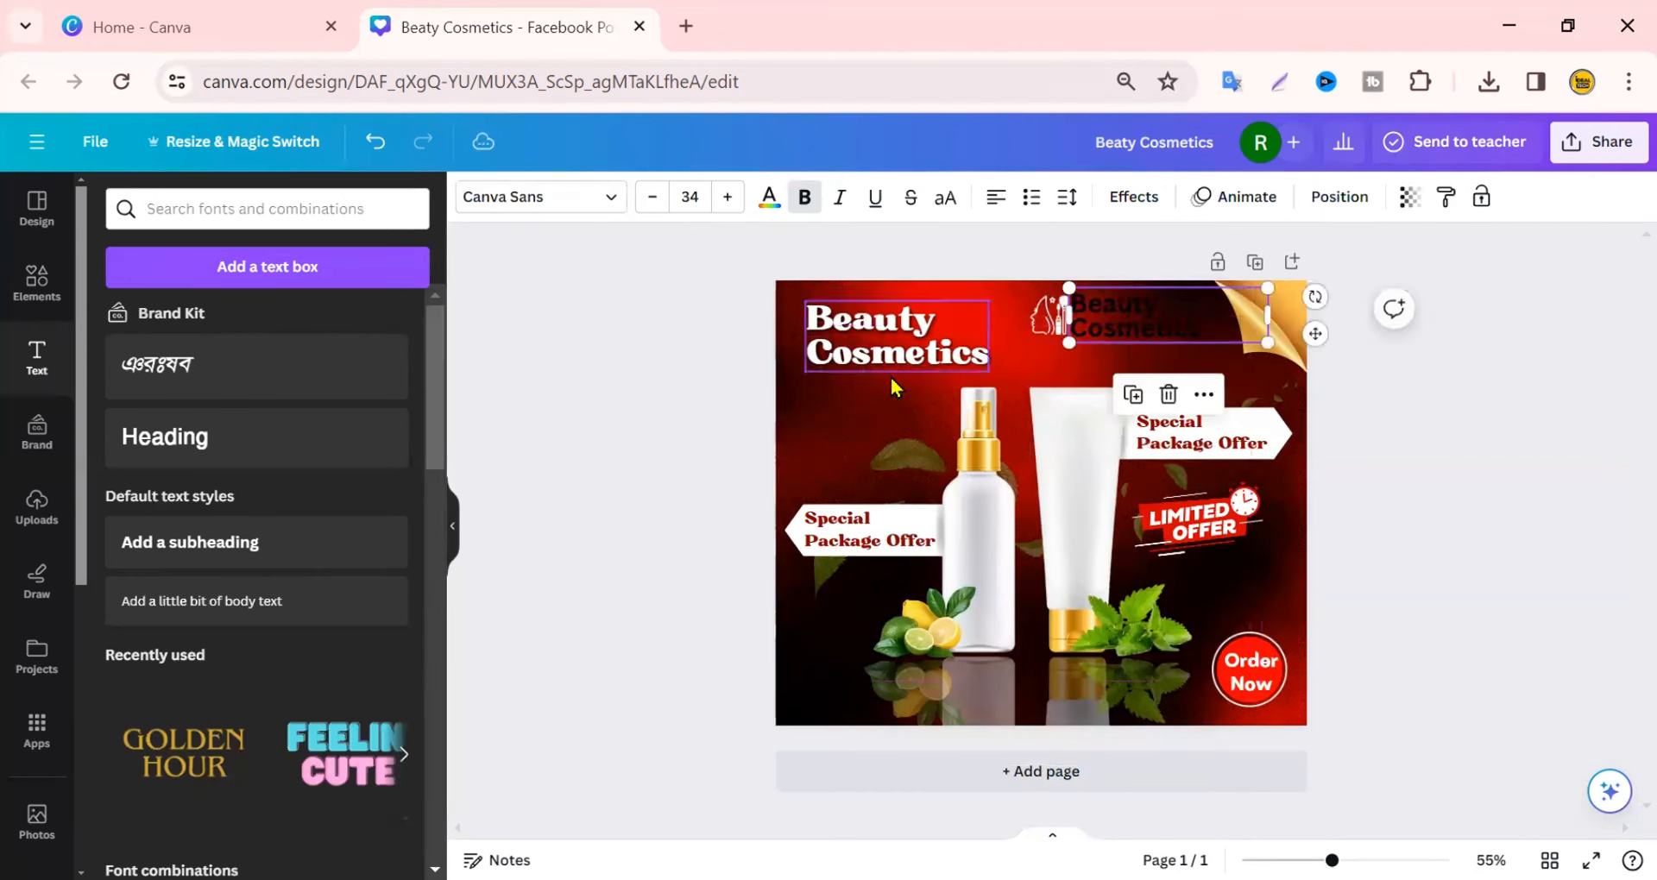
pyautogui.moveTo(1268, 343); pyautogui.dragTo(1251, 338)
pyautogui.click(1509, 415)
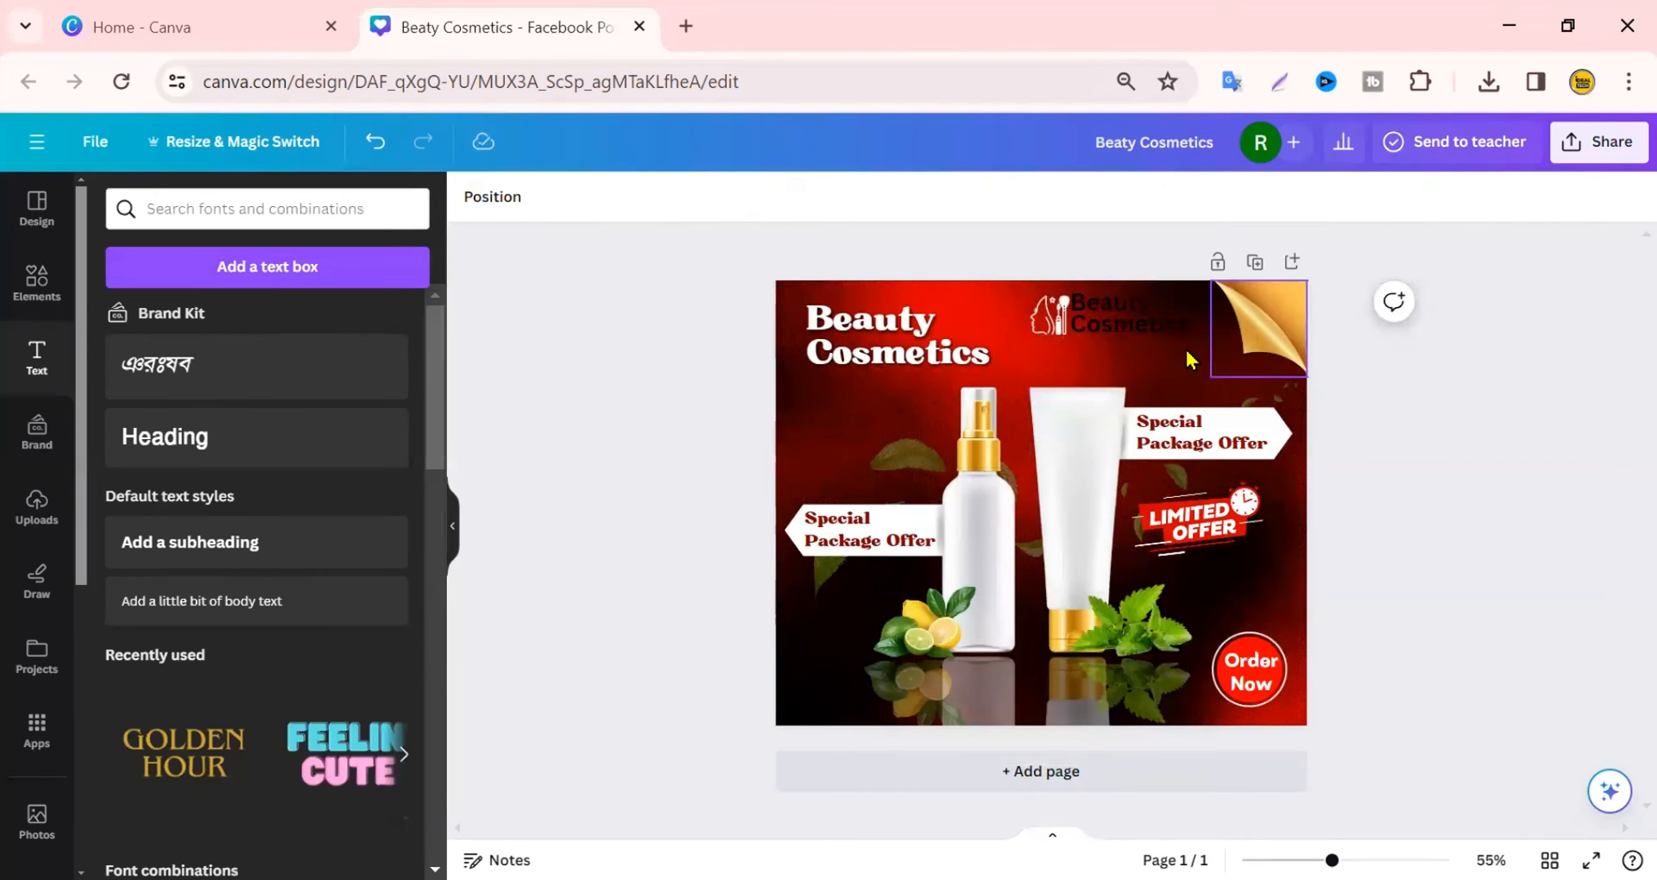
# Try the Batangas font on the small "Beauty Cosmetics" text beside the icon
pyautogui.click(1136, 318)
pyautogui.click(539, 198)
pyautogui.write('b')
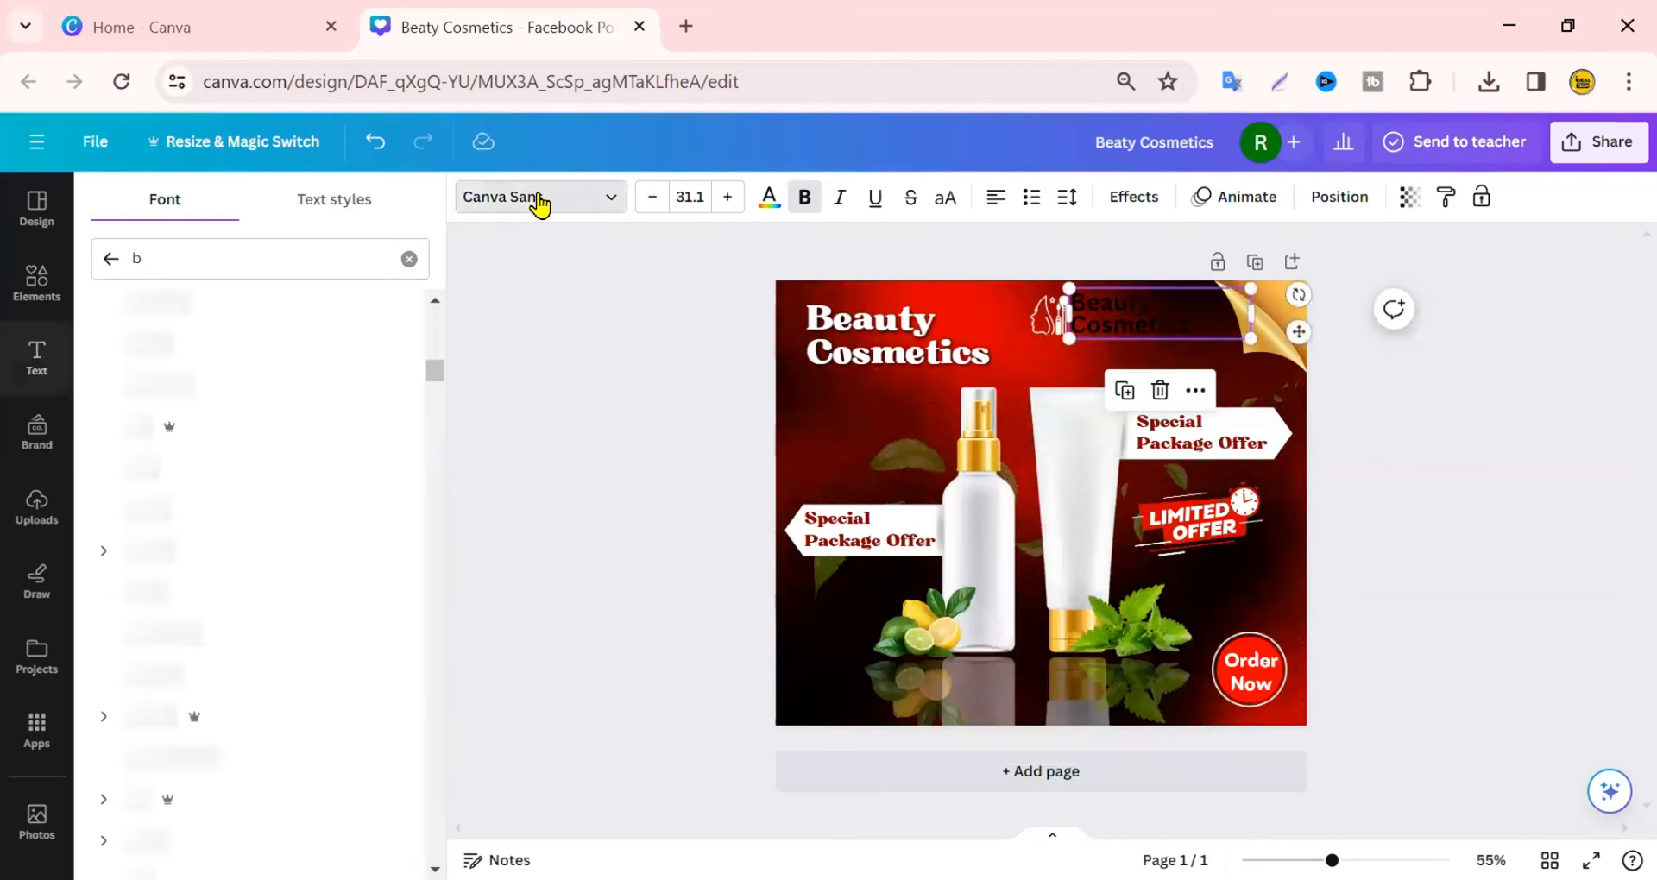
pyautogui.click(189, 399)
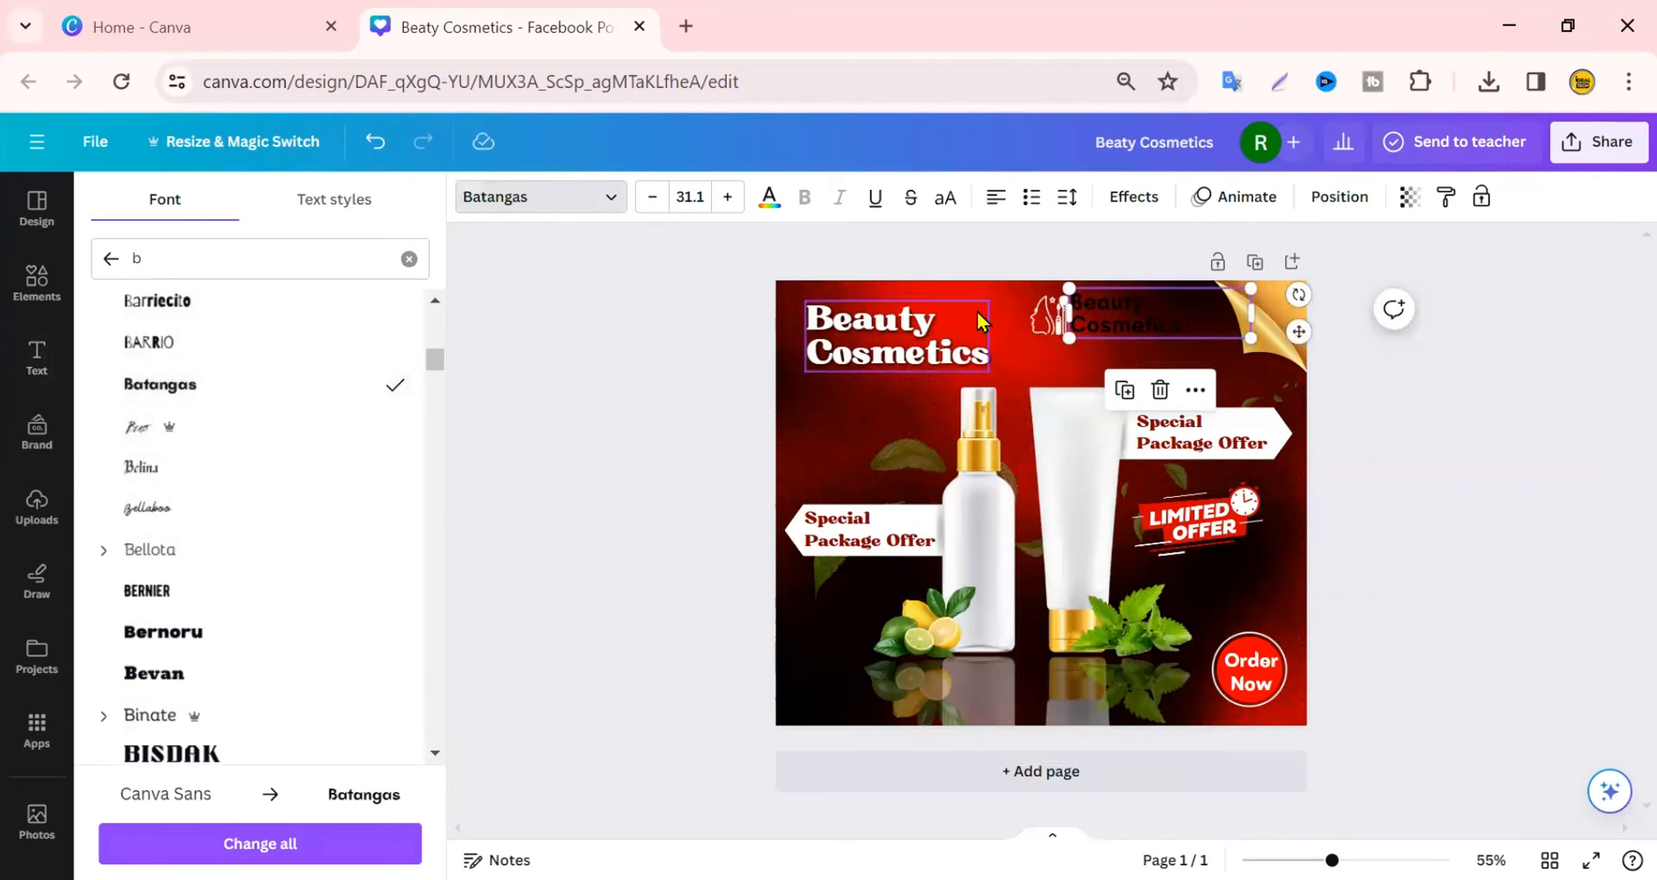
# Colour the small "Beauty Cosmetics" text beside the icon white
pyautogui.click(769, 196)
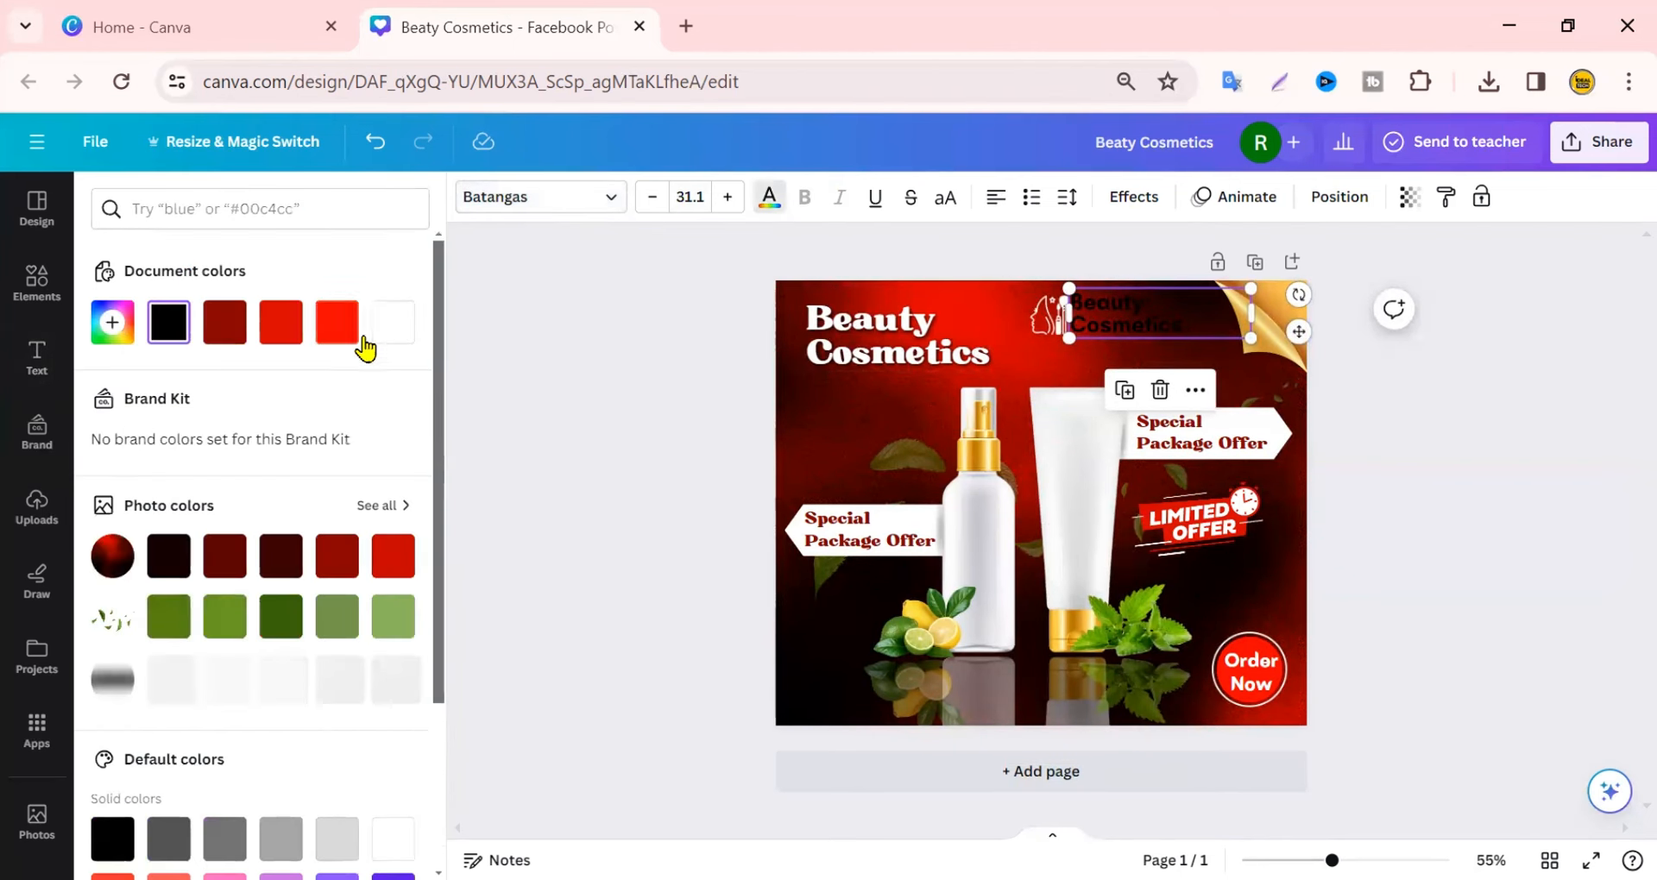
pyautogui.click(391, 322)
pyautogui.press('Escape')
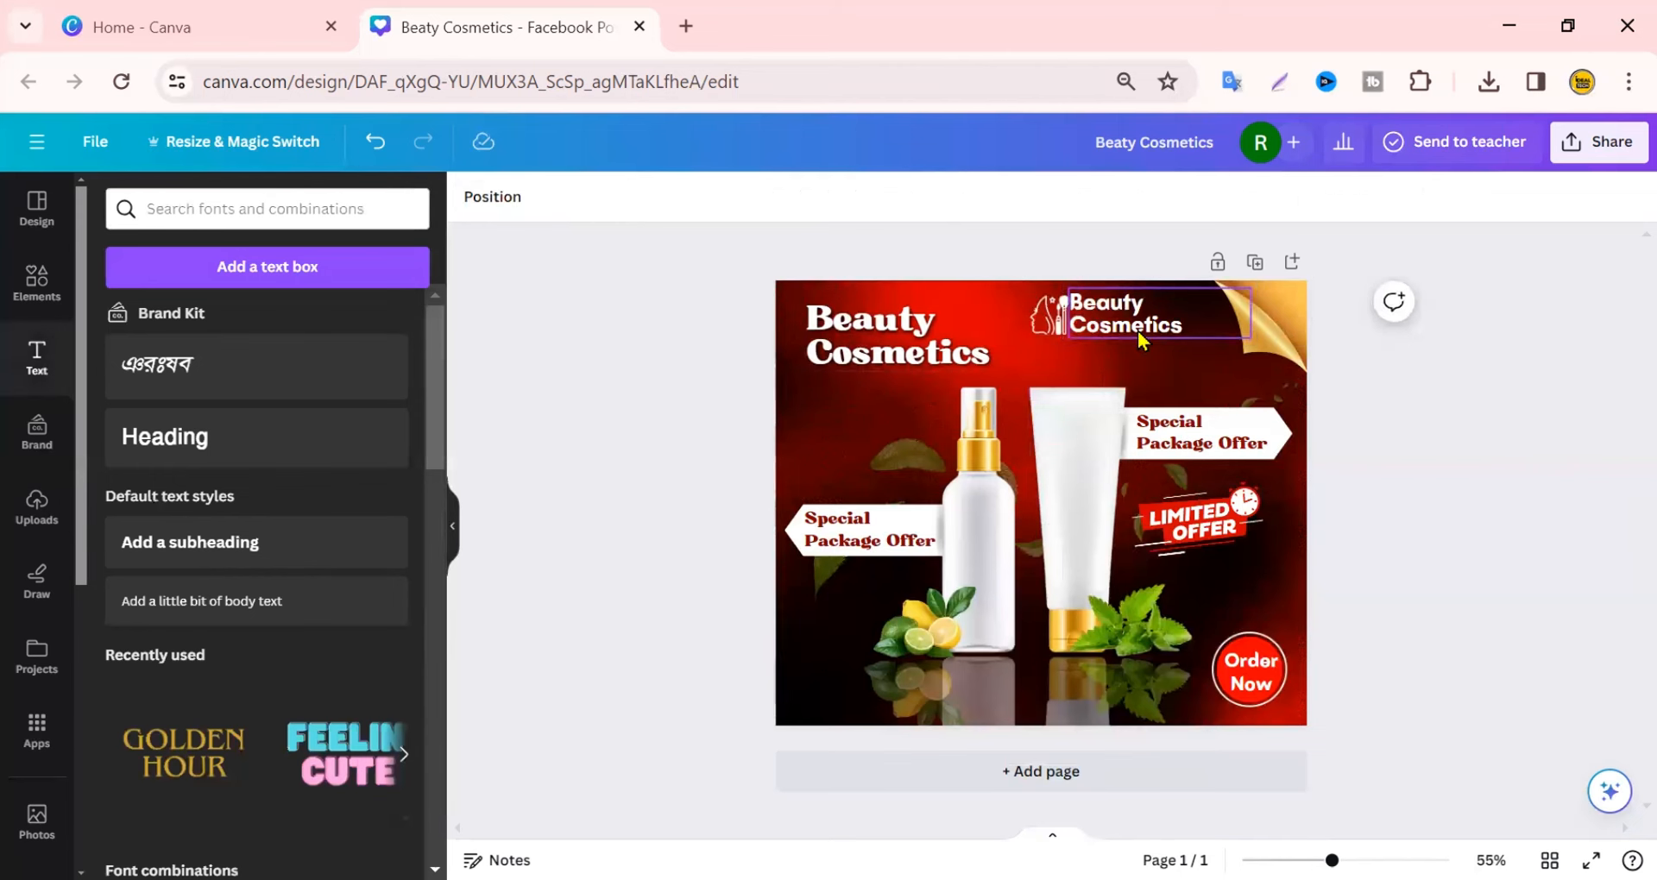
# Change the small "Beauty Cosmetics" text to the Futura font and narrow its box so it wraps onto two lines
pyautogui.click(595, 218)
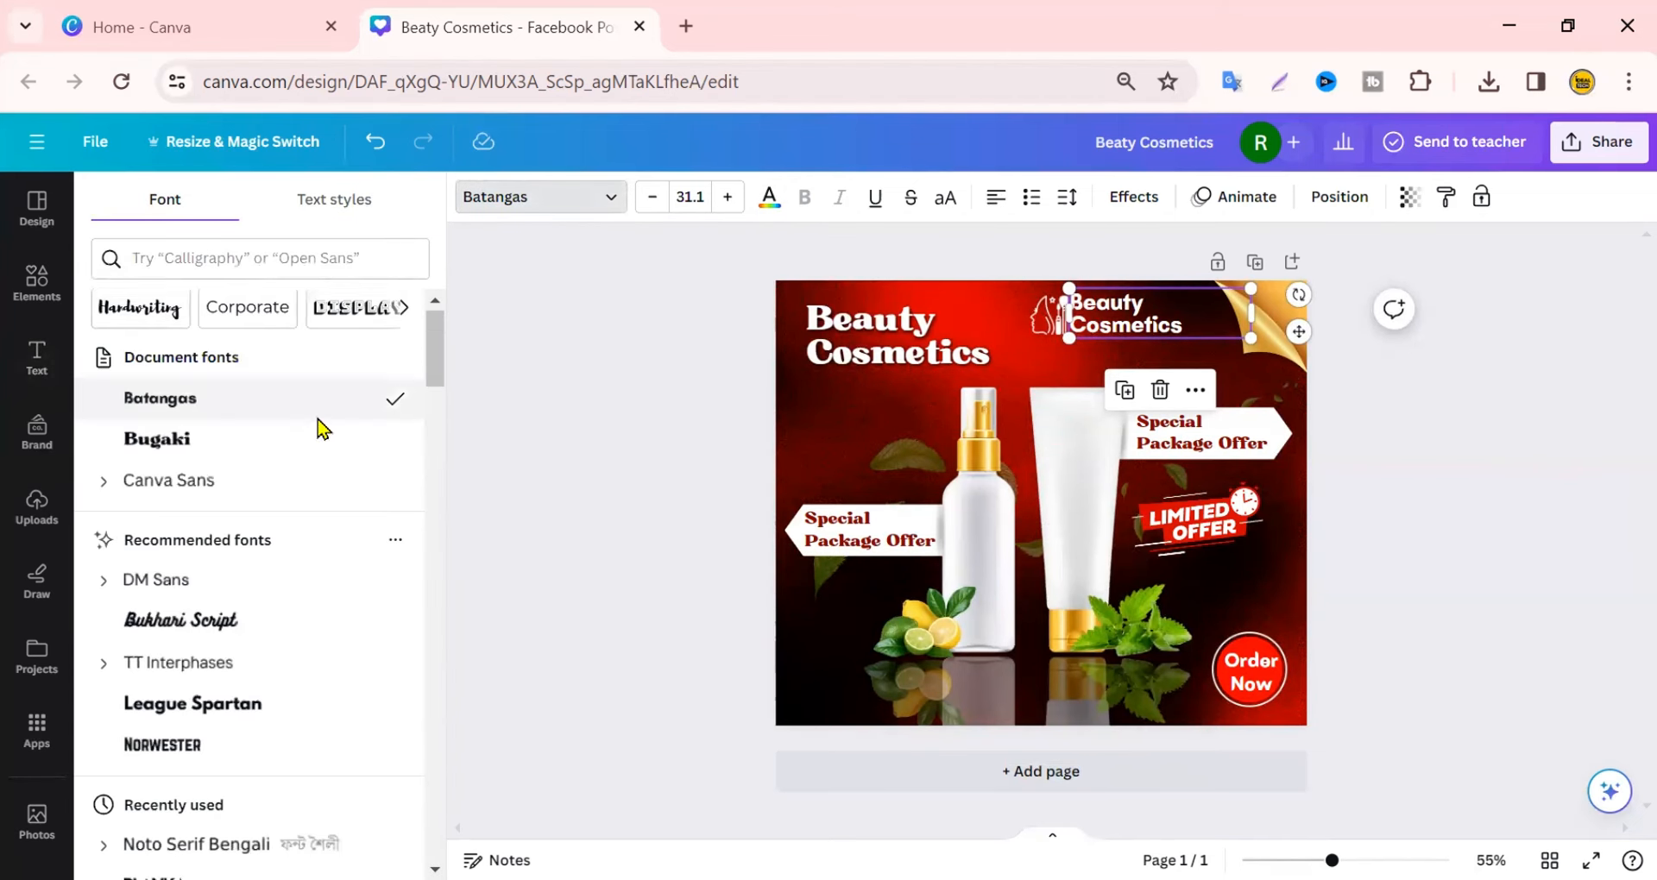
pyautogui.scroll(-3, 319, 429)
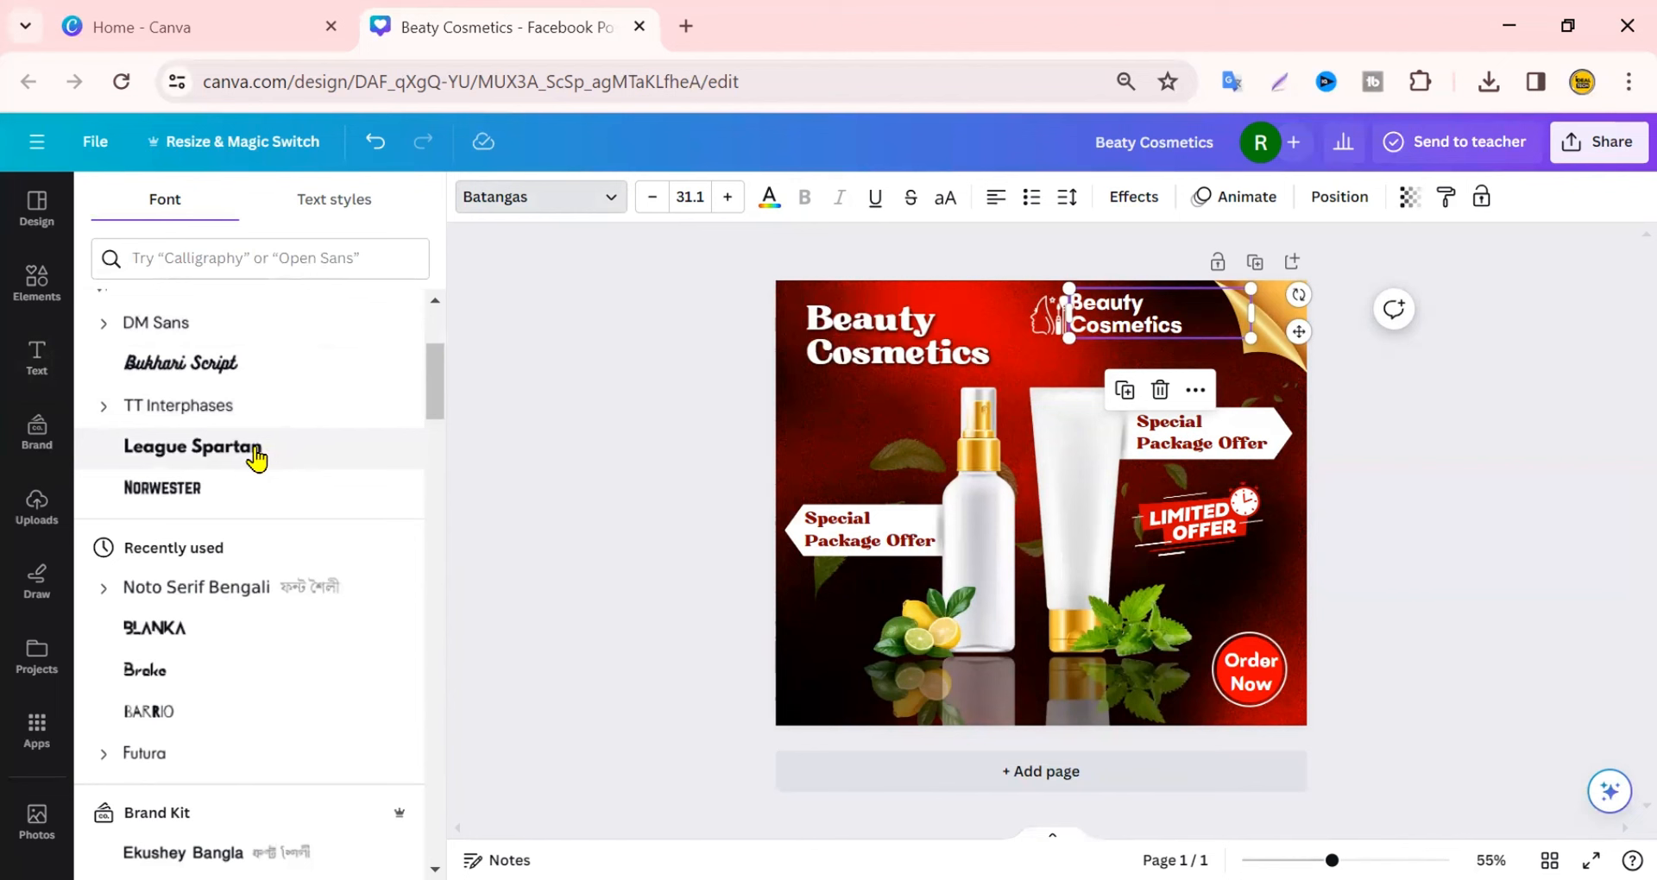
pyautogui.click(240, 758)
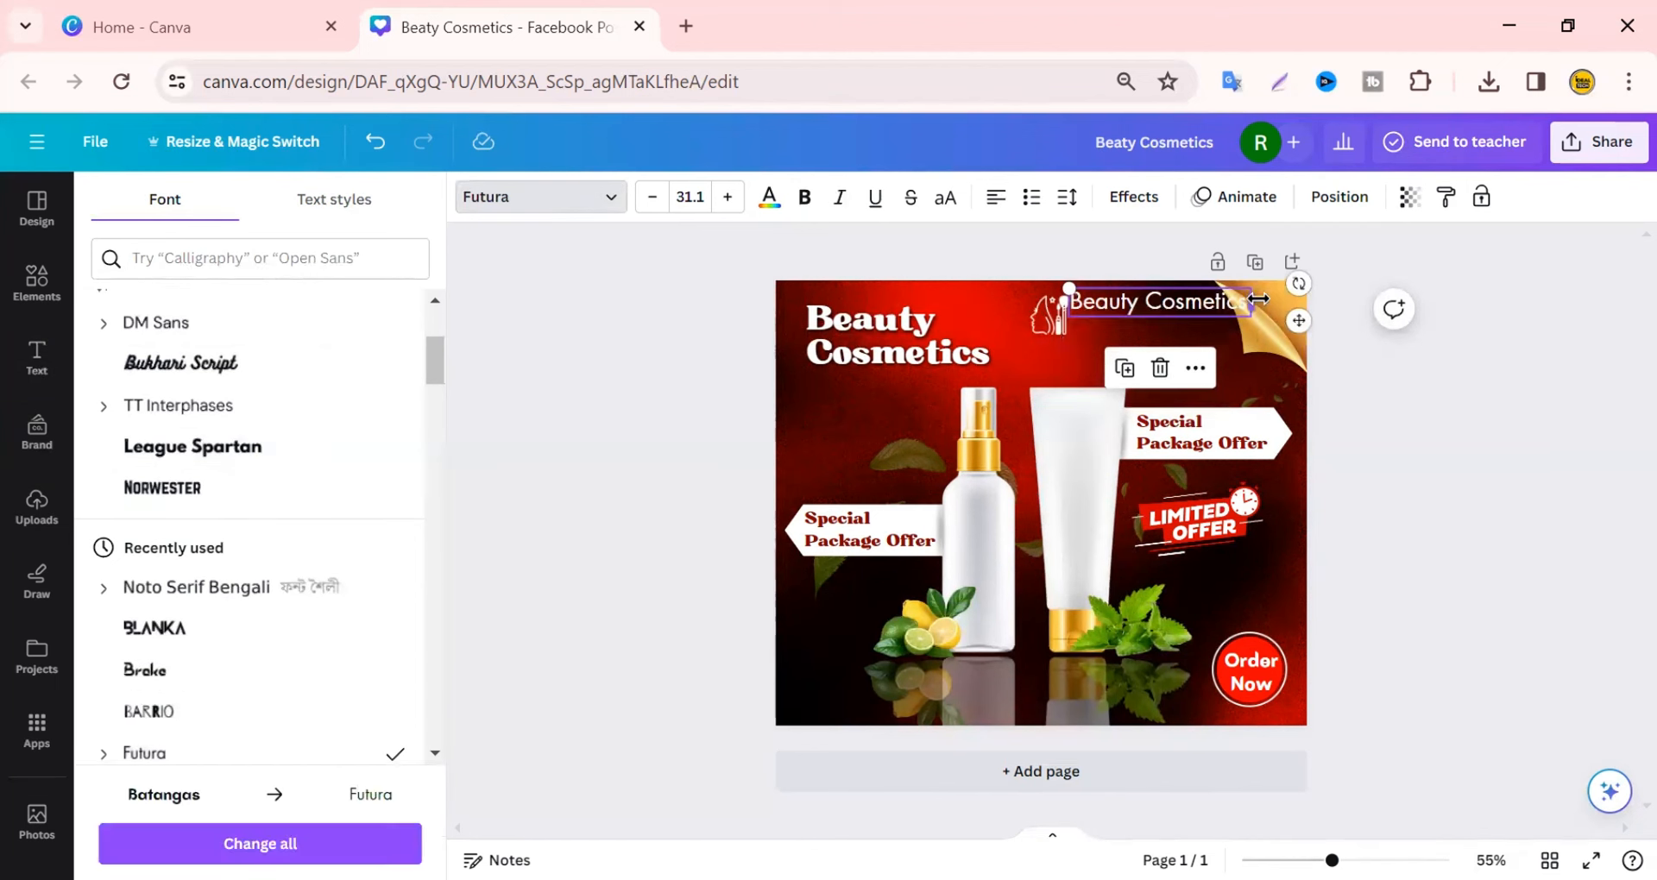
pyautogui.moveTo(1259, 298); pyautogui.dragTo(1228, 312)
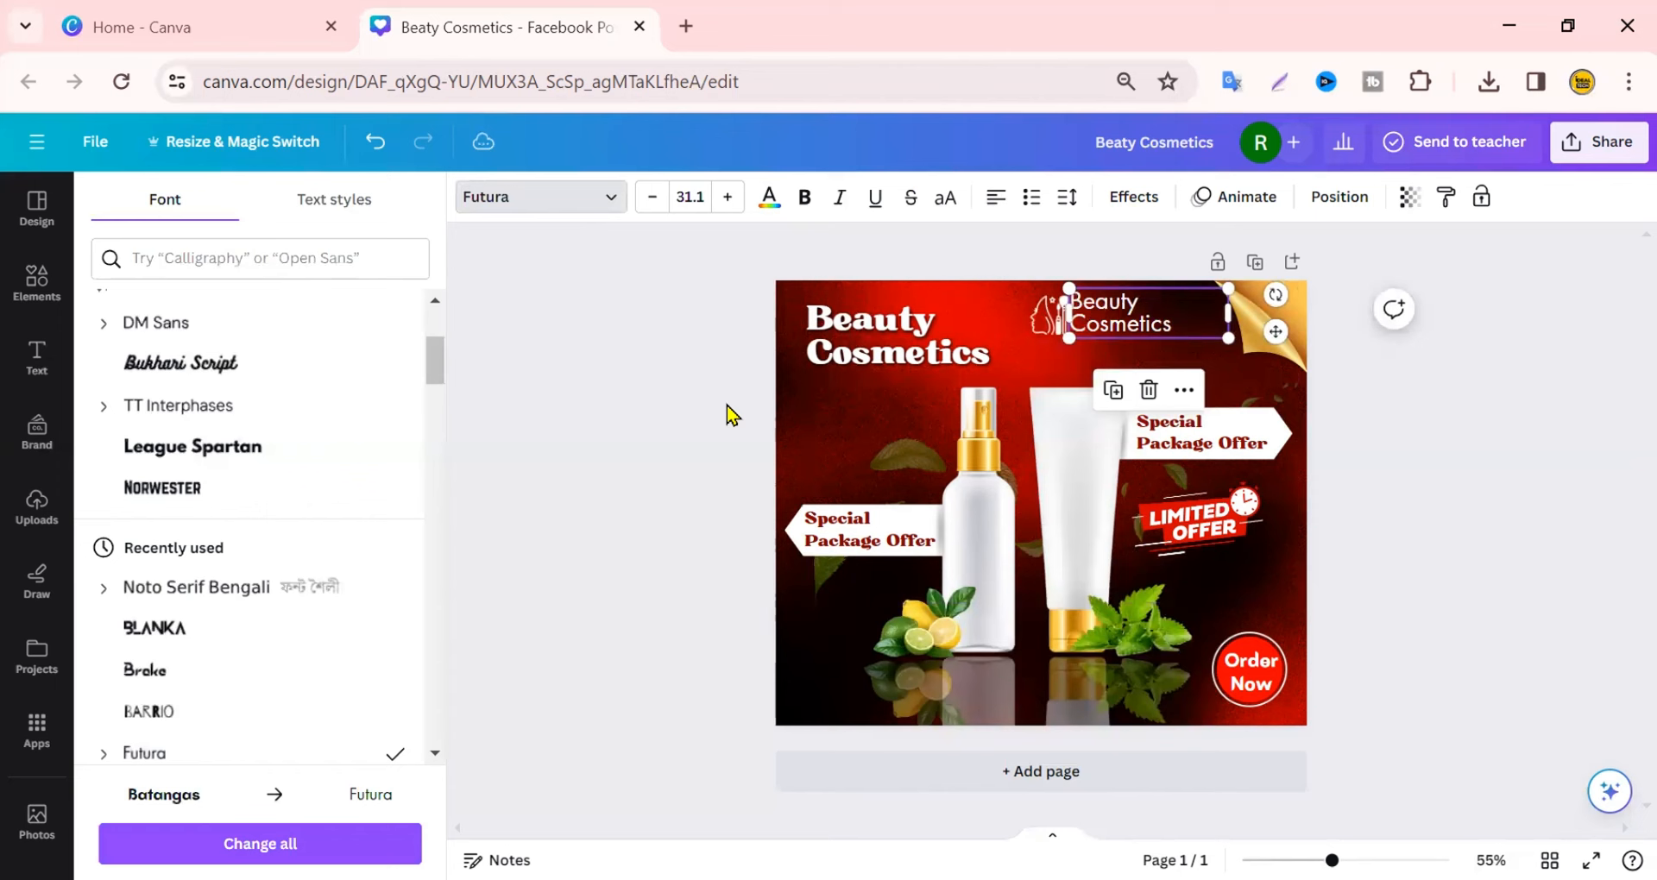
pyautogui.click(665, 403)
# Nudge the small "Beauty Cosmetics" text slightly downward beside the makeup icon
pyautogui.click(1113, 312)
pyautogui.press('Down')
pyautogui.press('Down')
pyautogui.press('Down')
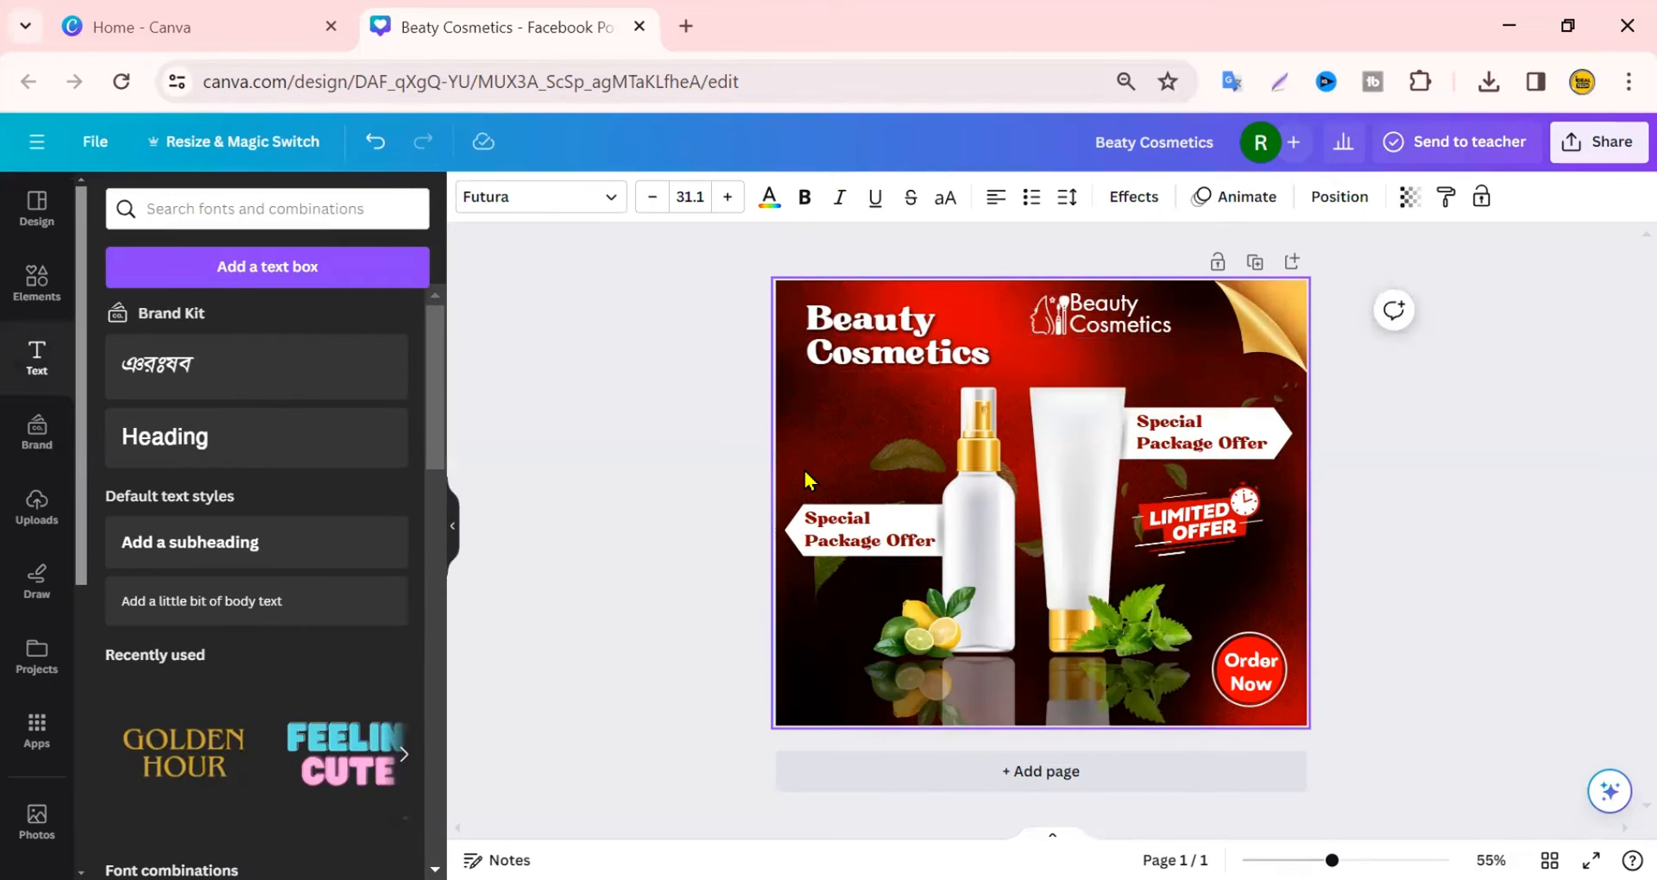
# Fine-tune the vertical position of the small "Beauty Cosmetics" text so it lines up with the makeup icon, and deselect it
pyautogui.press('Down')
pyautogui.press('Down')
pyautogui.press('Down')
pyautogui.press('Down')
pyautogui.press('Down')
pyautogui.press('Down')
pyautogui.press('Down')
pyautogui.press('Down')
pyautogui.press('Up')
pyautogui.press('Up')
pyautogui.press('Up')
pyautogui.press('Up')
pyautogui.press('Up')
pyautogui.press('Up')
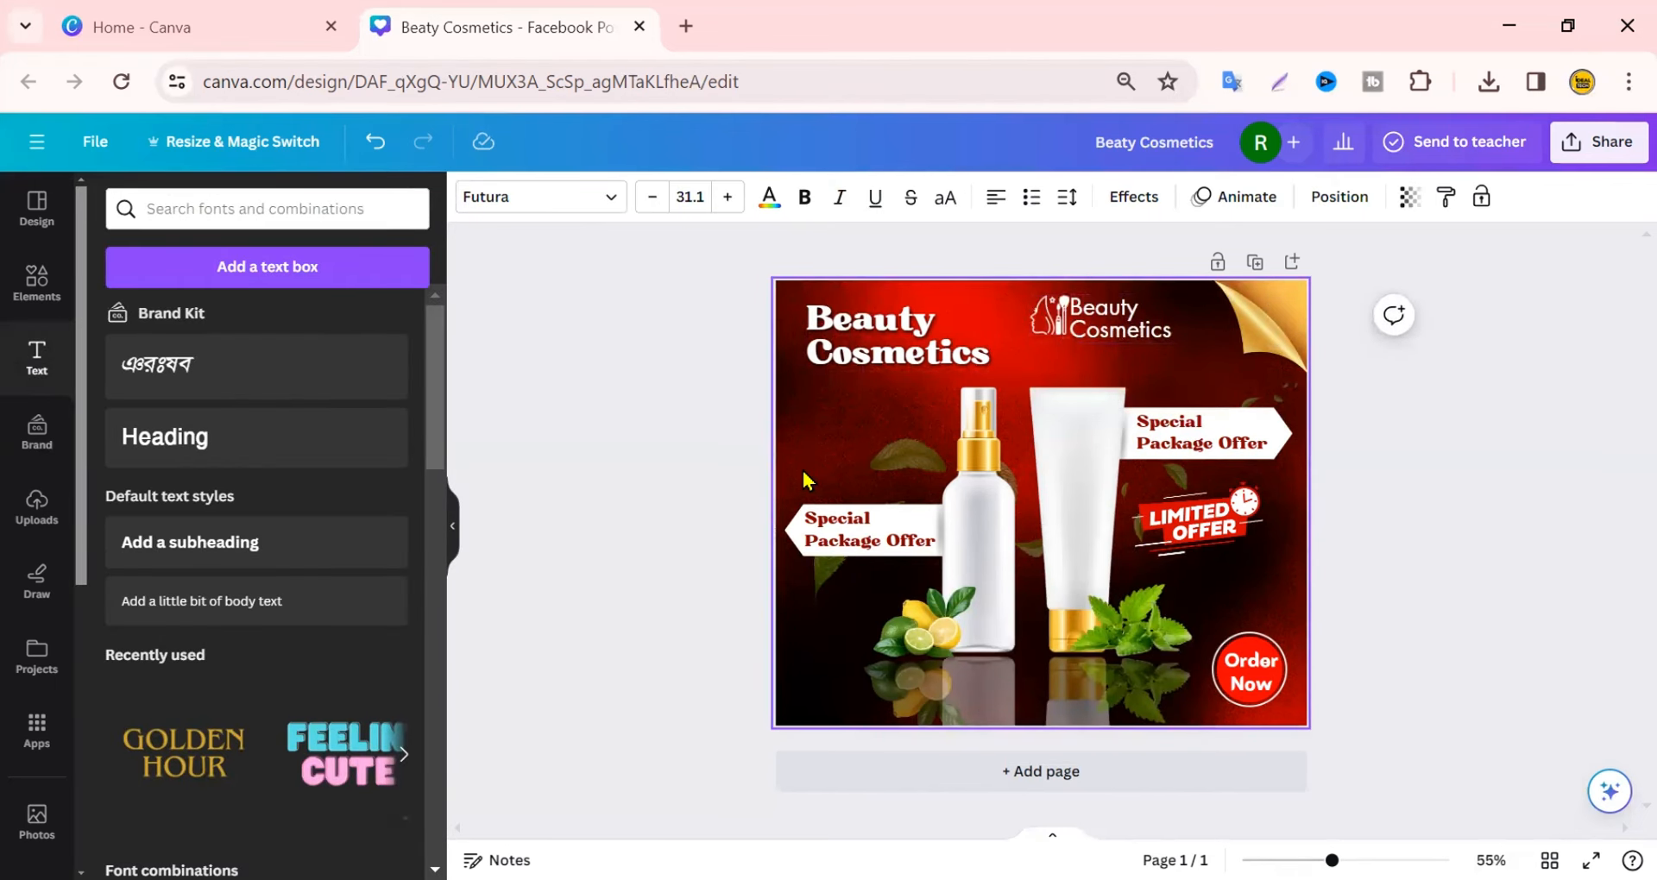
pyautogui.press('Up')
pyautogui.press('Up')
pyautogui.click(965, 442)
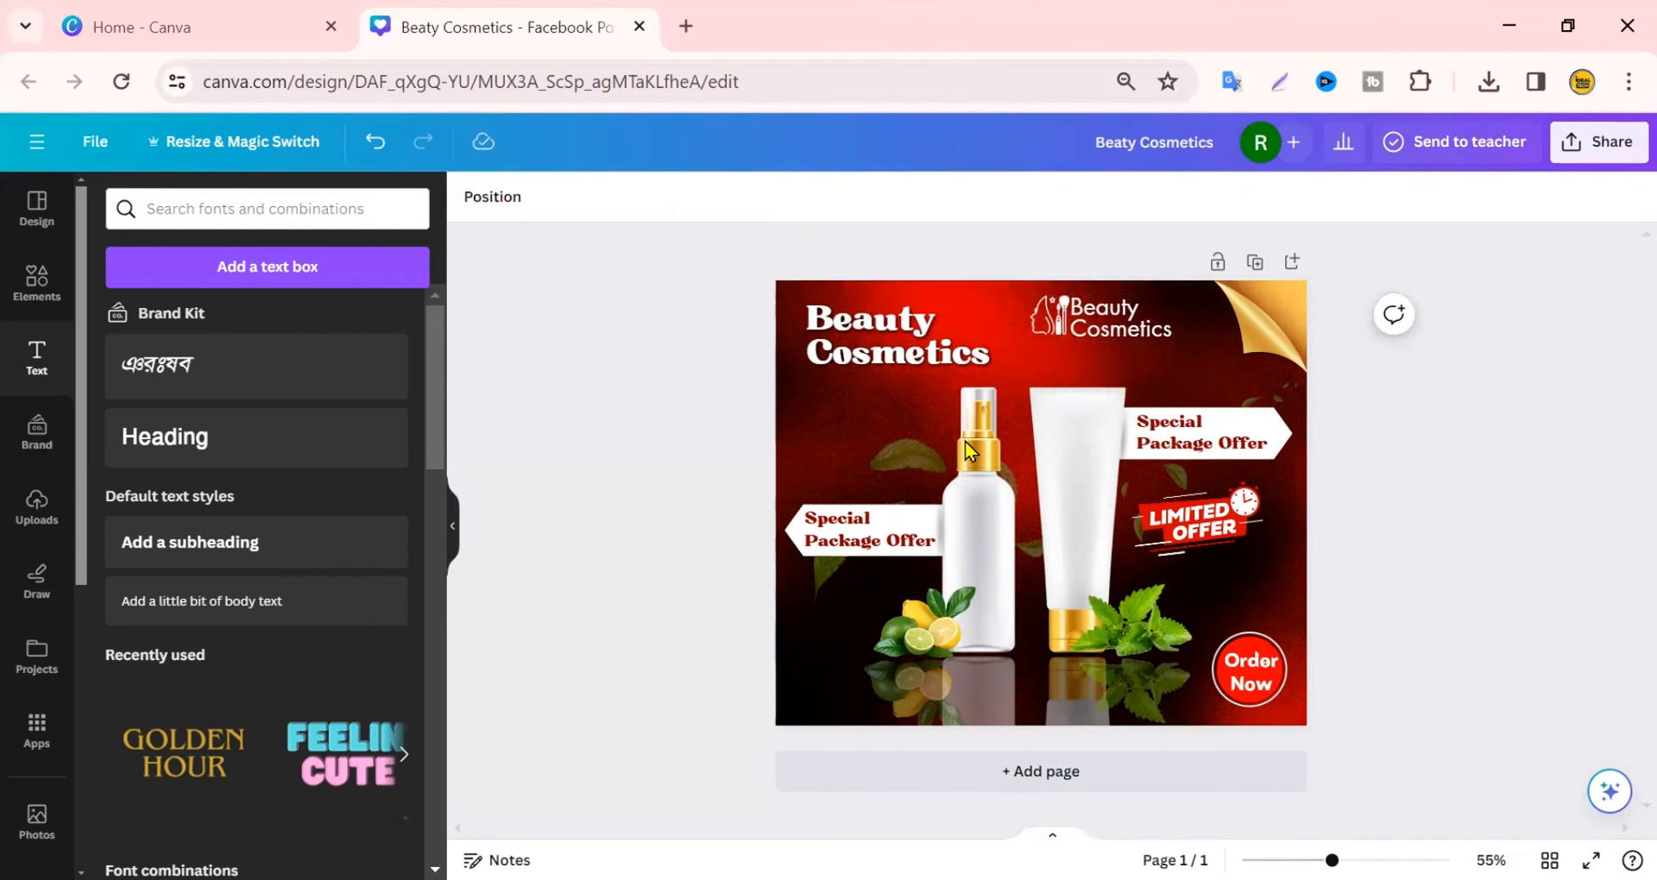
# Group the makeup icon with the small "Beauty Cosmetics" text and shift the logo right, close to the gold curl
pyautogui.click(1118, 325)
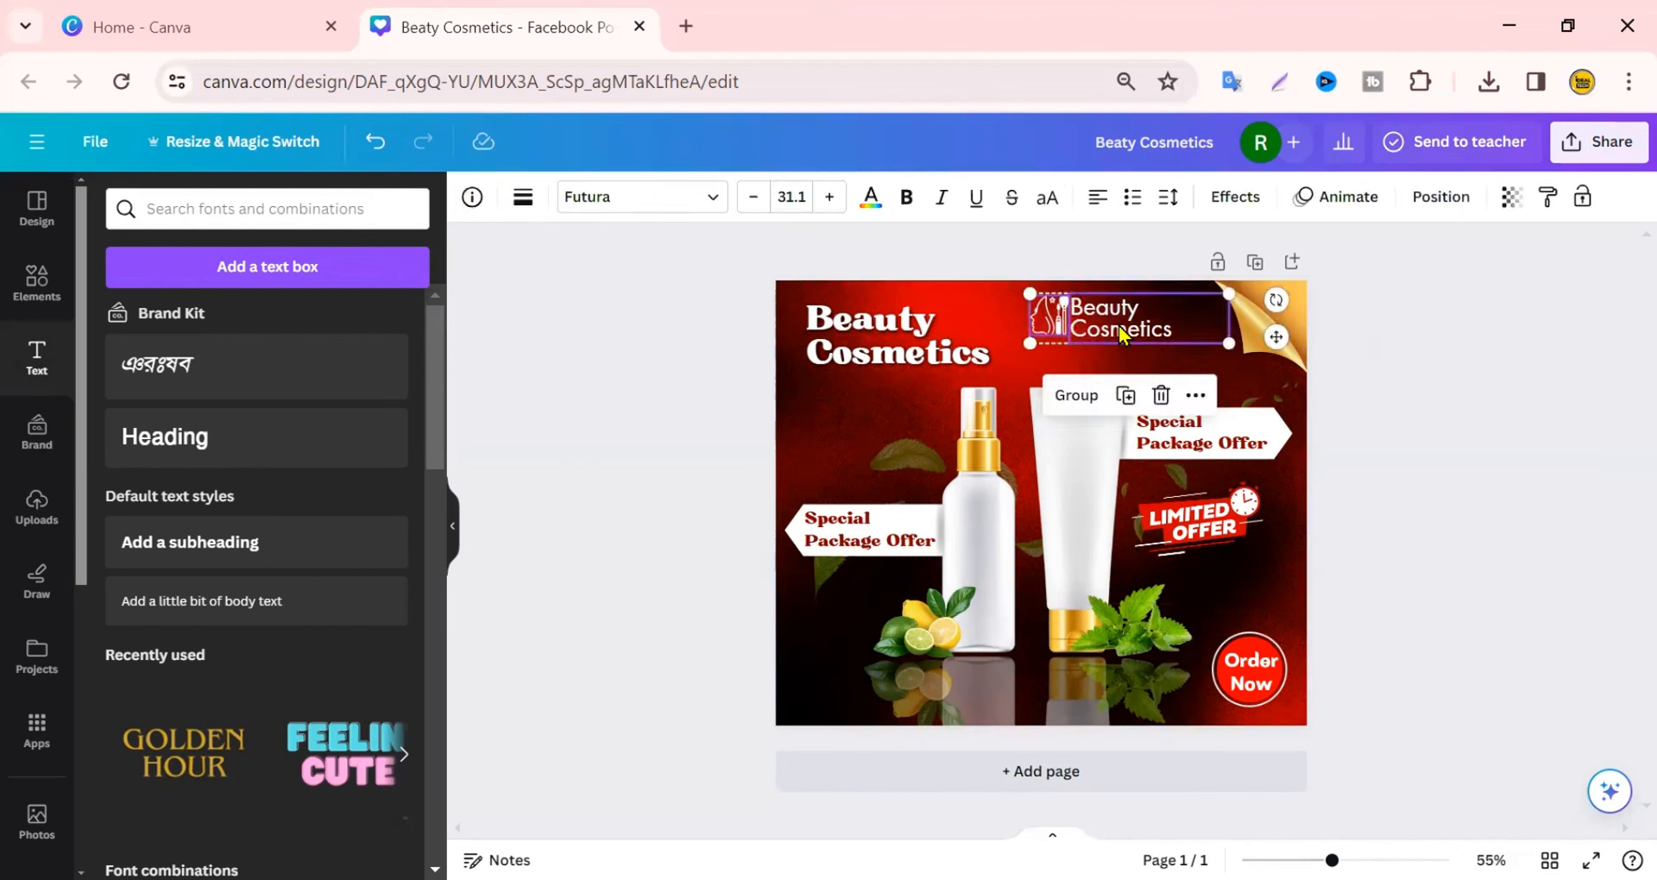
pyautogui.click(1076, 395)
pyautogui.moveTo(1126, 318); pyautogui.dragTo(1181, 316)
pyautogui.click(1493, 520)
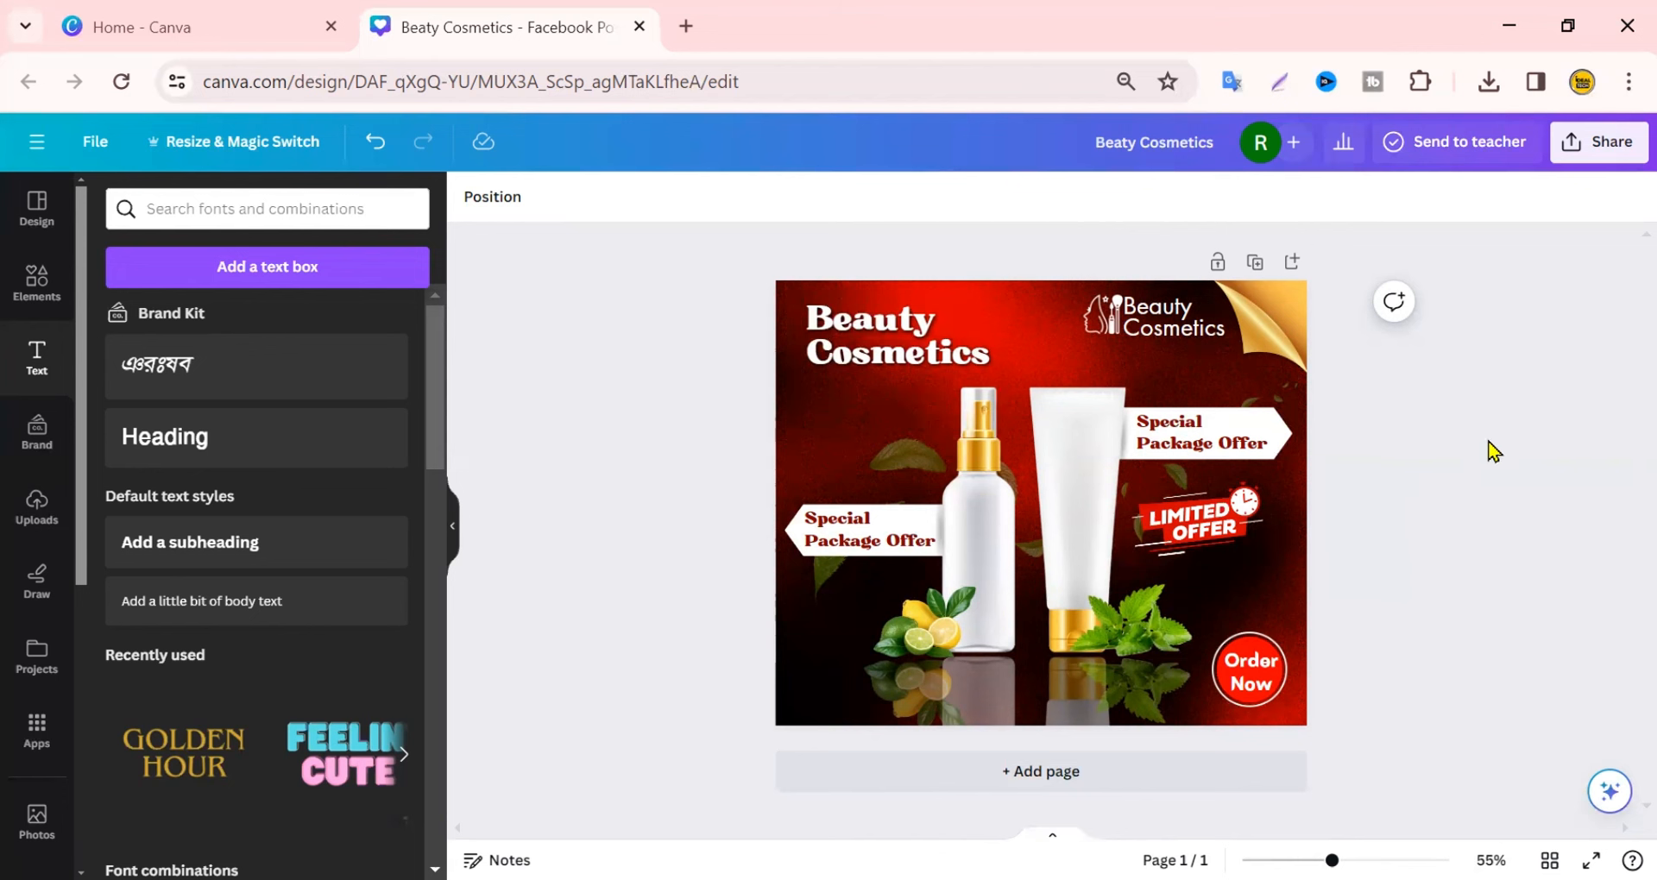
# Download the finished design as a JPG with the quality set to 100
pyautogui.click(1601, 158)
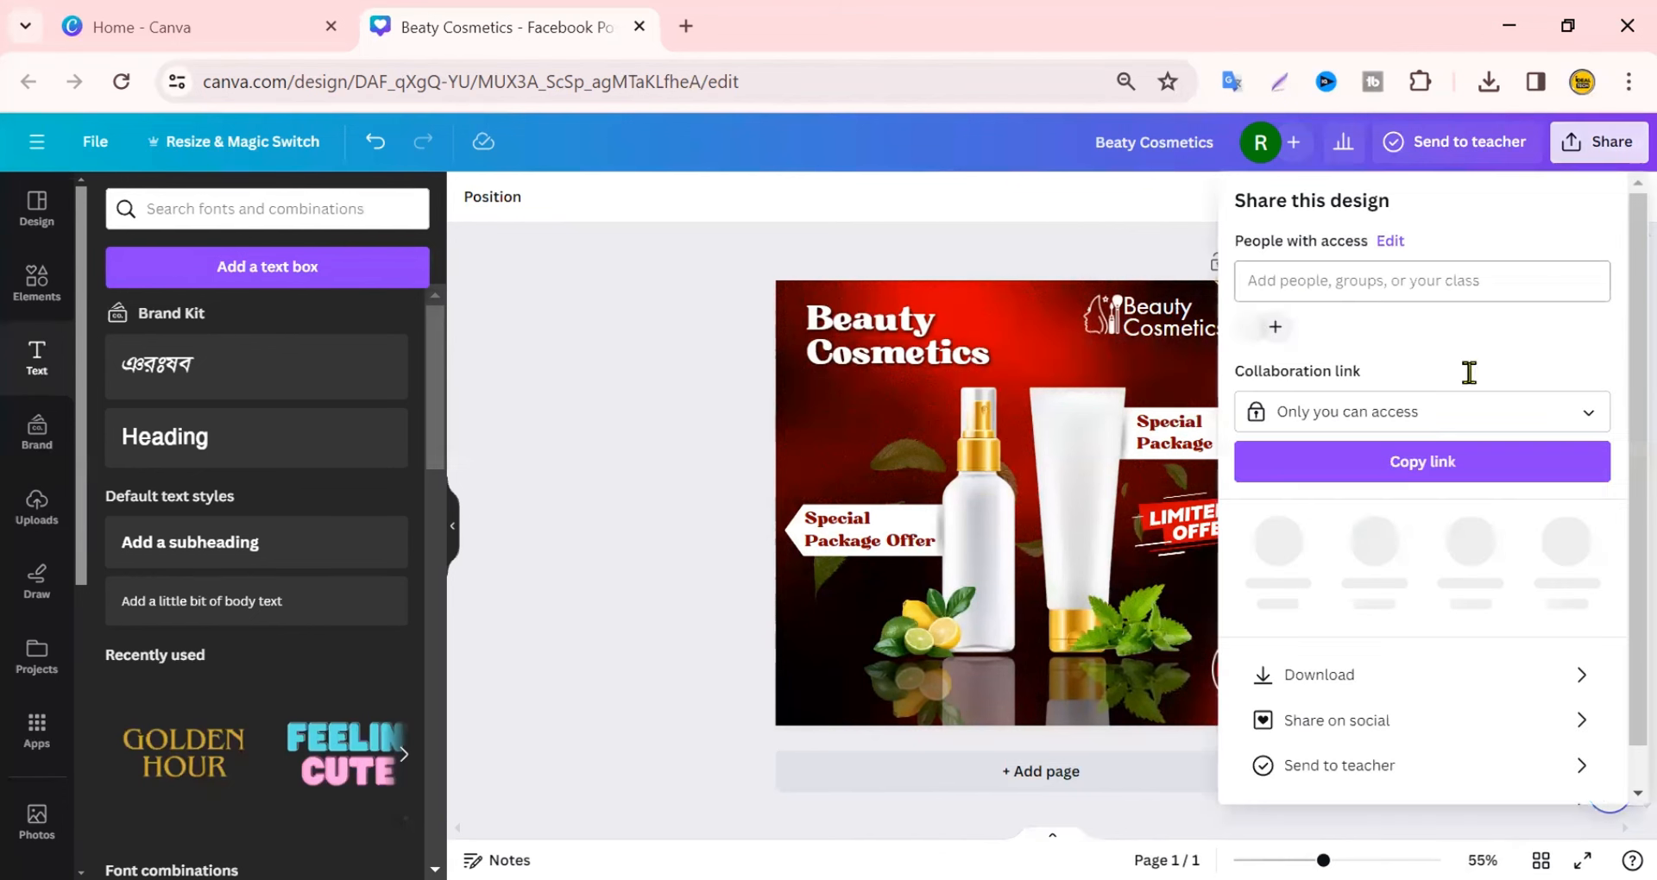
pyautogui.click(1303, 678)
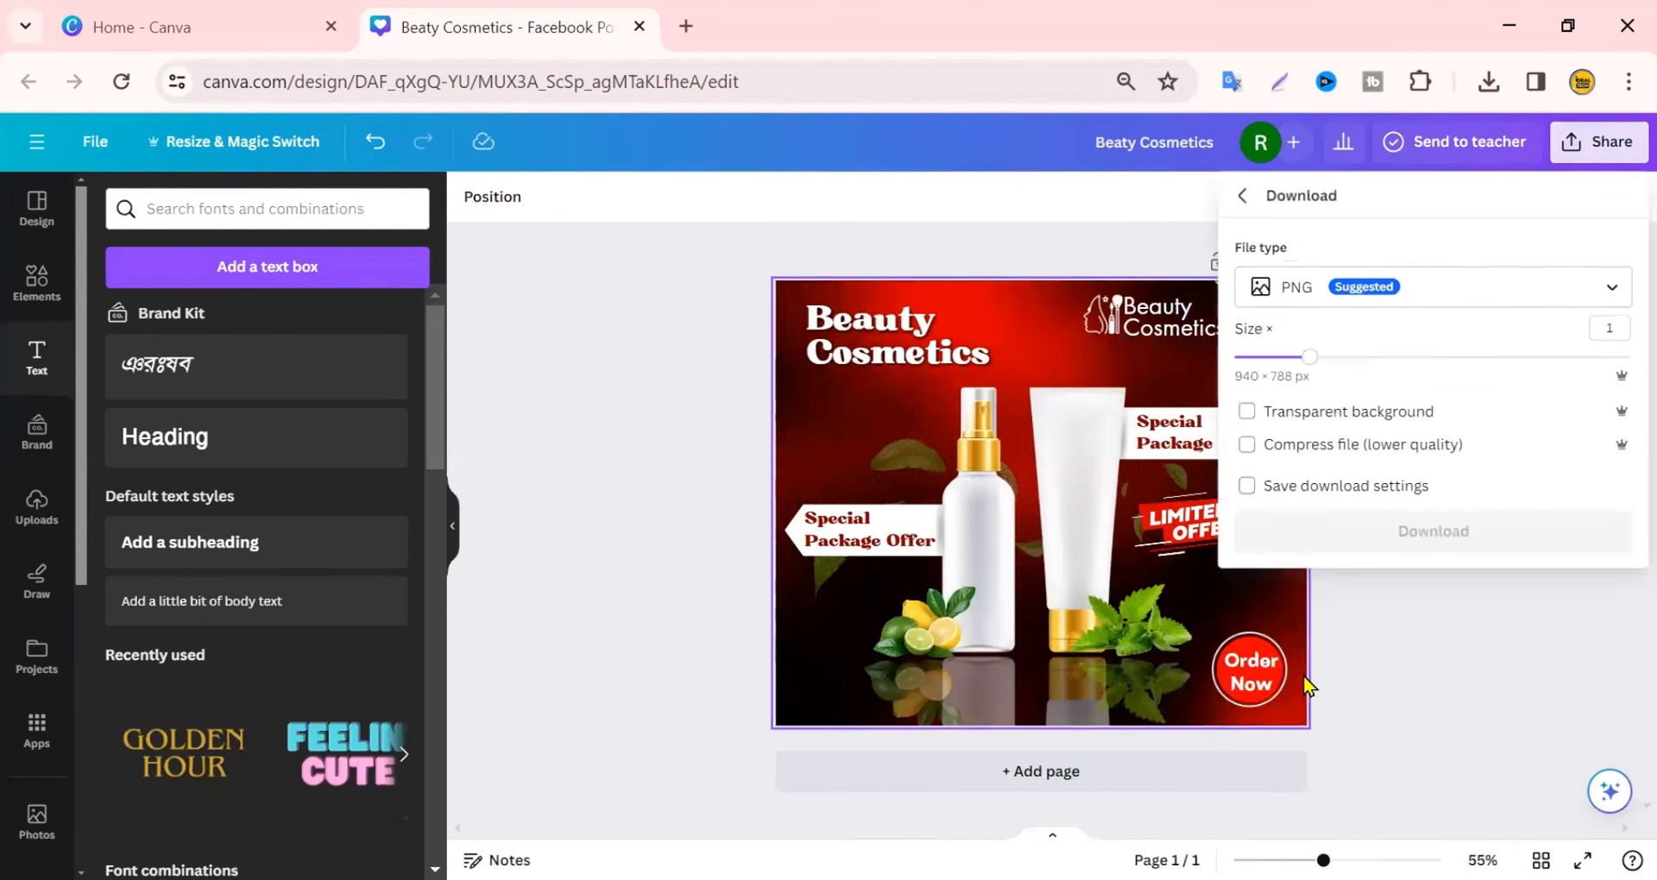
pyautogui.click(1612, 293)
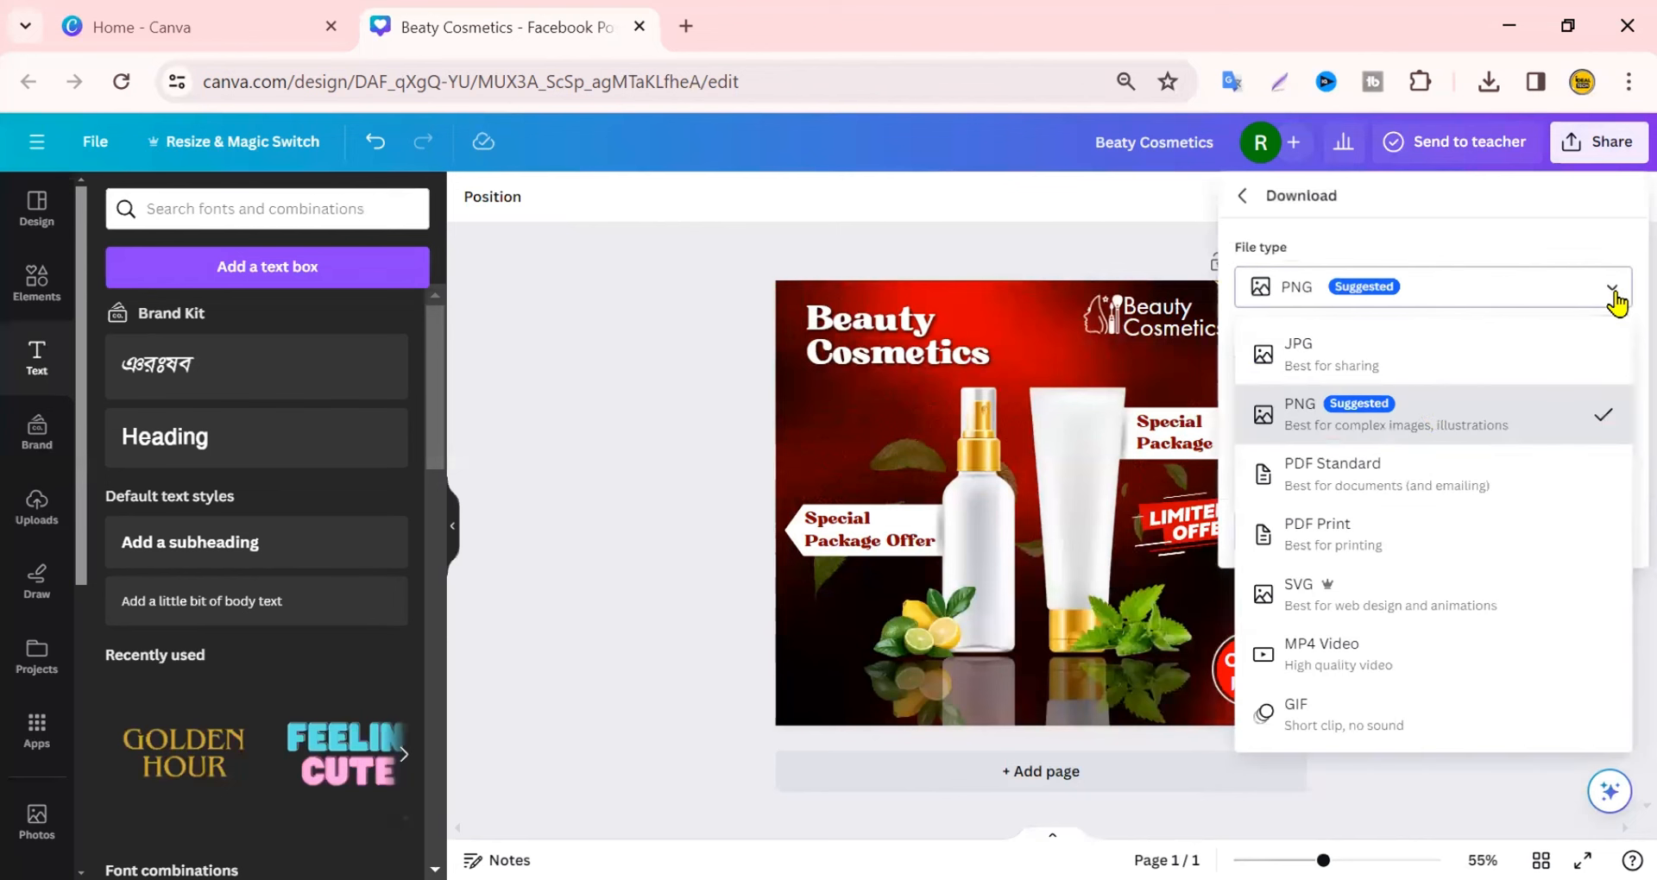
pyautogui.click(1349, 373)
pyautogui.moveTo(1543, 441); pyautogui.dragTo(1627, 443)
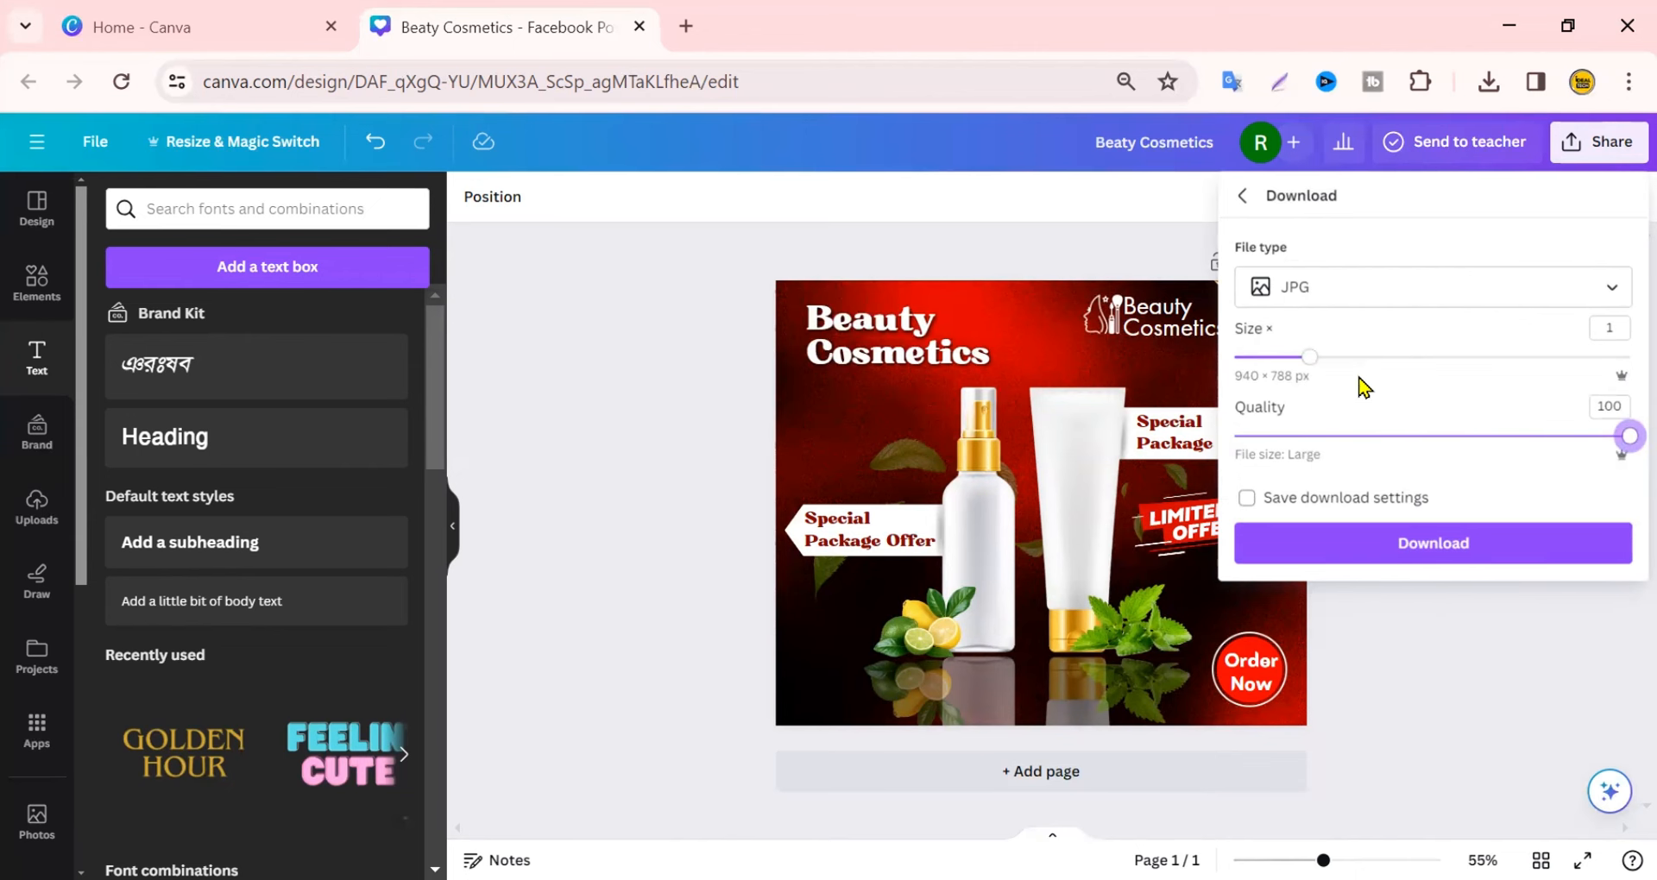
pyautogui.click(1440, 558)
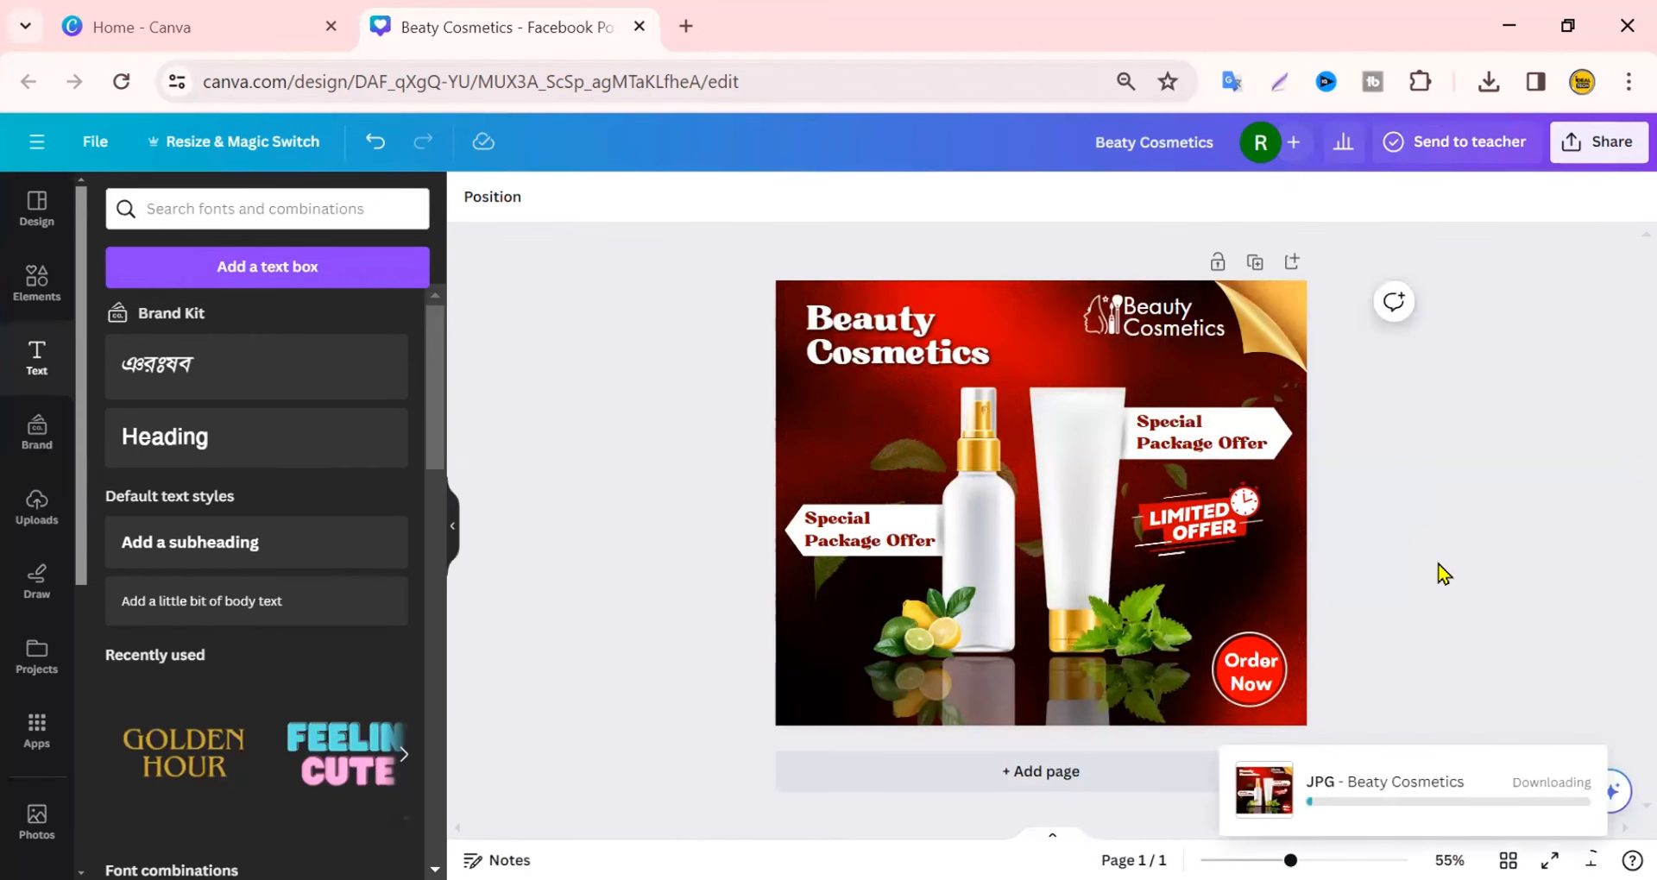